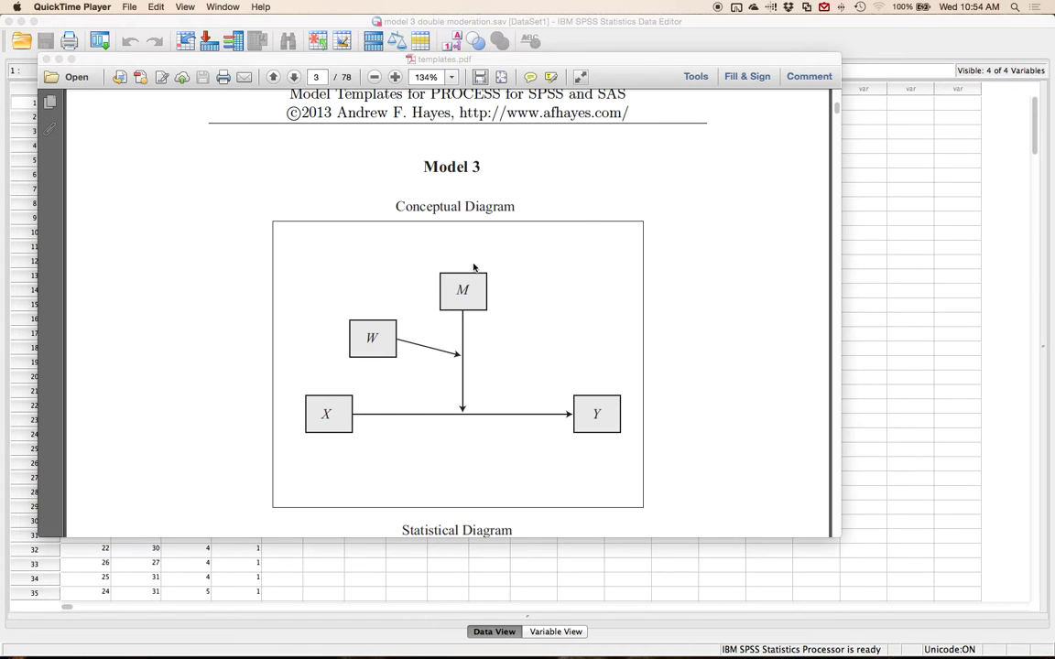
- Examine the Model 3 statistical diagram in templates.pdf, then close the document to return to the dataset
{"action": "scroll", "coordinate": [396, 264], "scroll_direction": "down", "scroll_amount": 10}
{"action": "scroll", "coordinate": [396, 264], "scroll_direction": "up", "scroll_amount": 1}
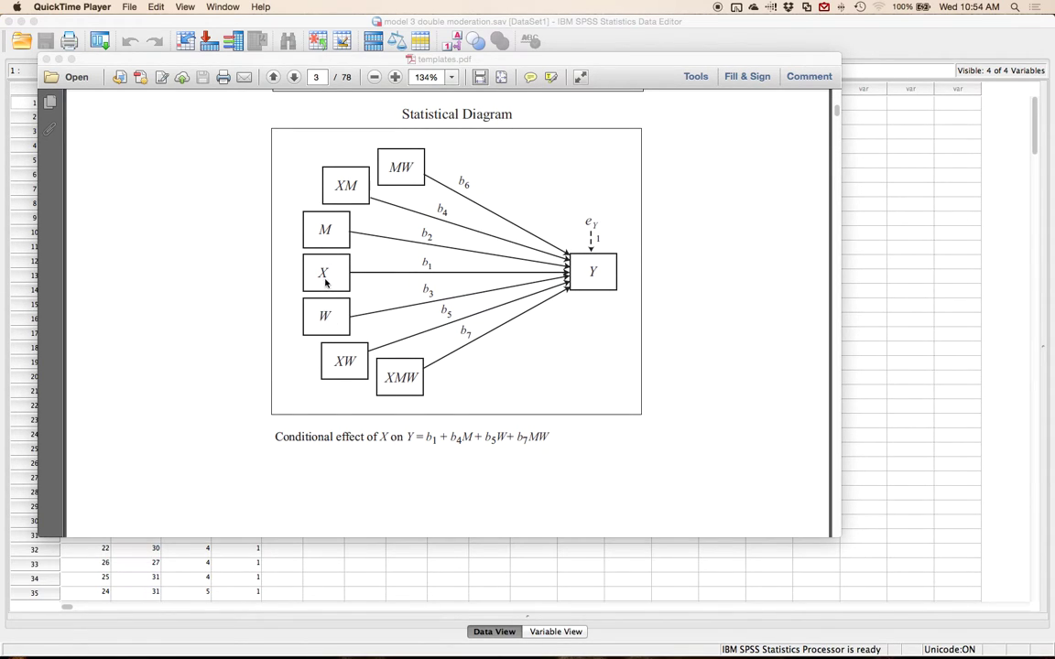
{"action": "left_click", "coordinate": [325, 283]}
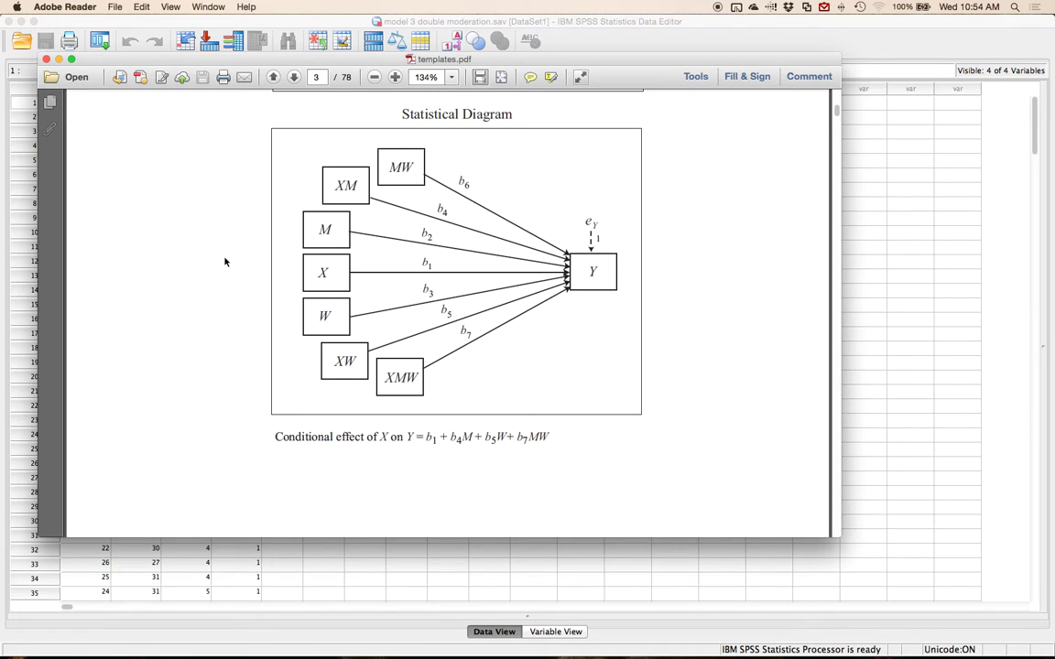
{"action": "key", "text": "super+w"}
{"action": "left_click", "coordinate": [266, 238]}
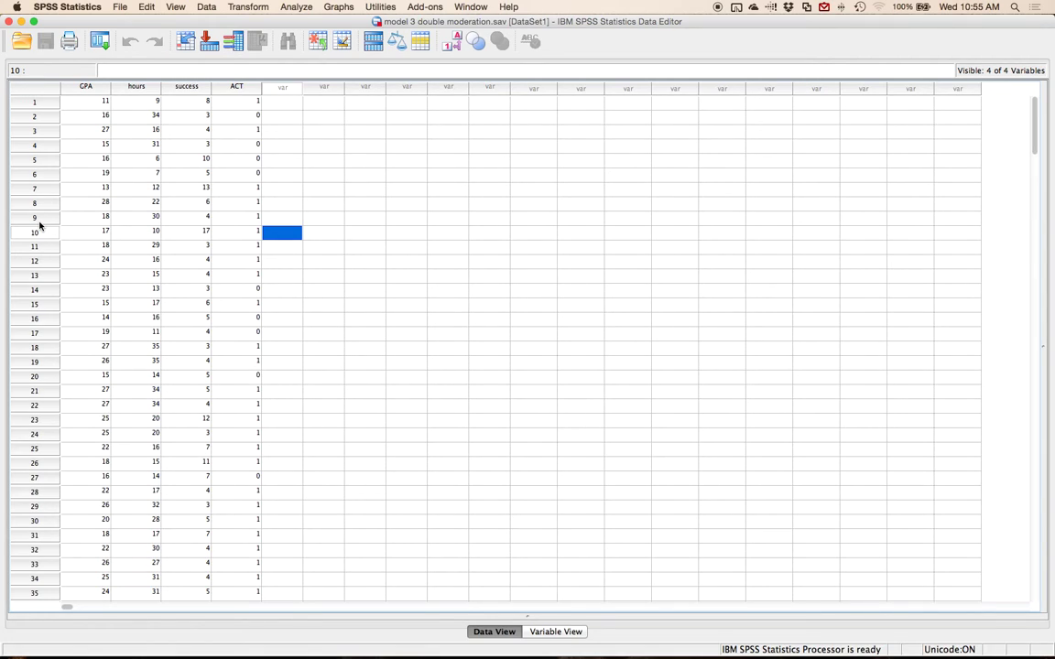
- Set up a fresh Frequencies analysis of scaled GPA, hours attended sessions, success in course and ACT Score, with frequency tables turned off
{"action": "left_click", "coordinate": [294, 9]}
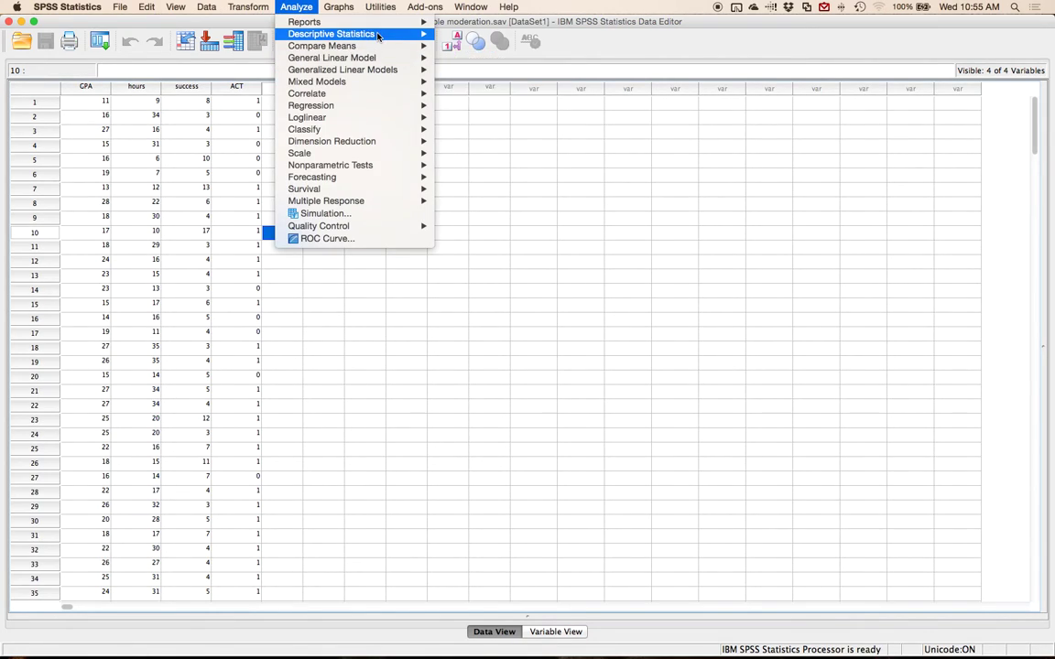
{"action": "mouse_move", "coordinate": [378, 36]}
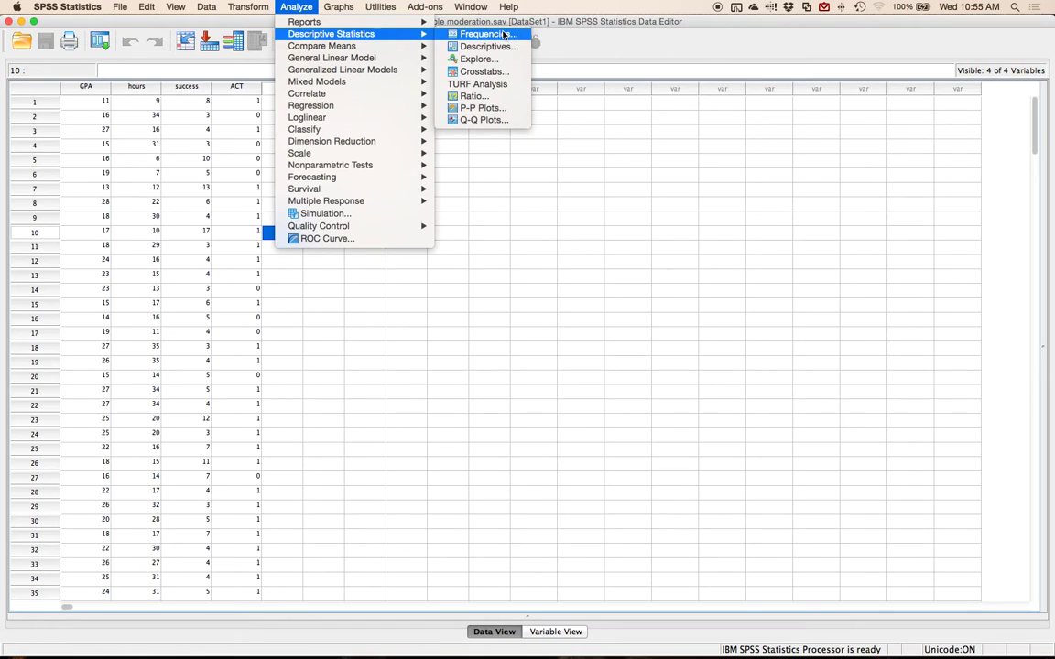
{"action": "left_click", "coordinate": [505, 35]}
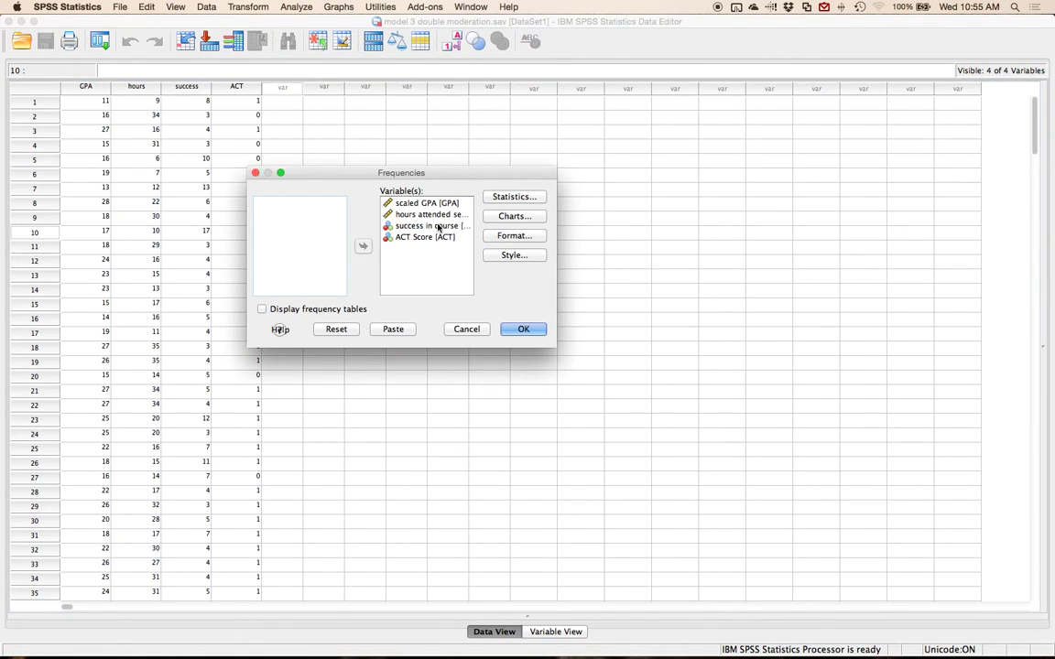
{"action": "left_click", "coordinate": [346, 329]}
{"action": "left_click", "coordinate": [293, 237], "text": "shift"}
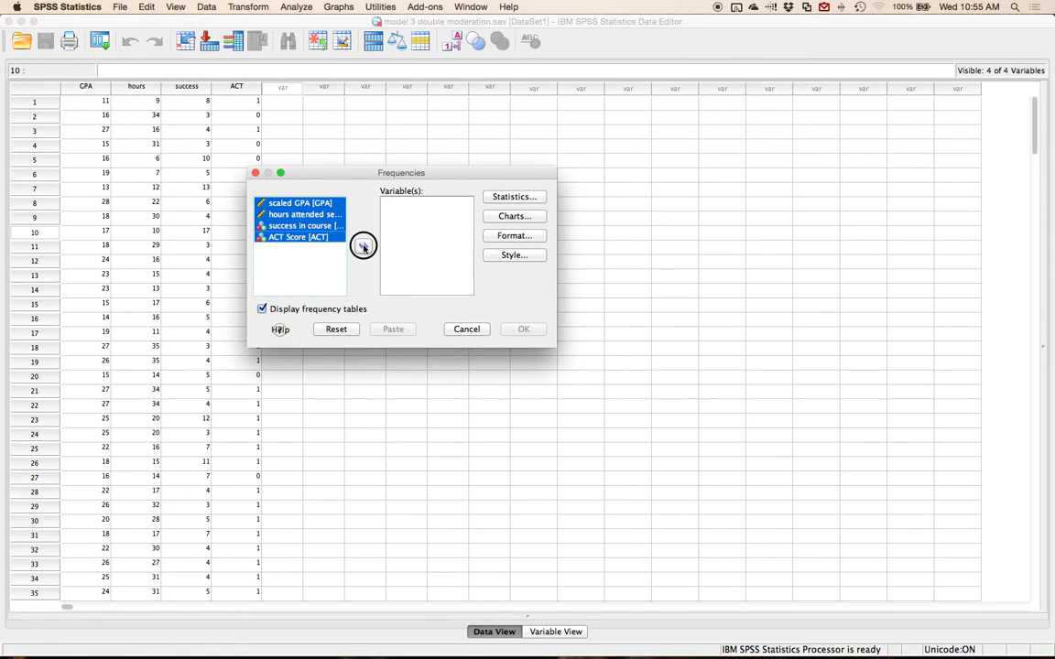
{"action": "left_click", "coordinate": [363, 246]}
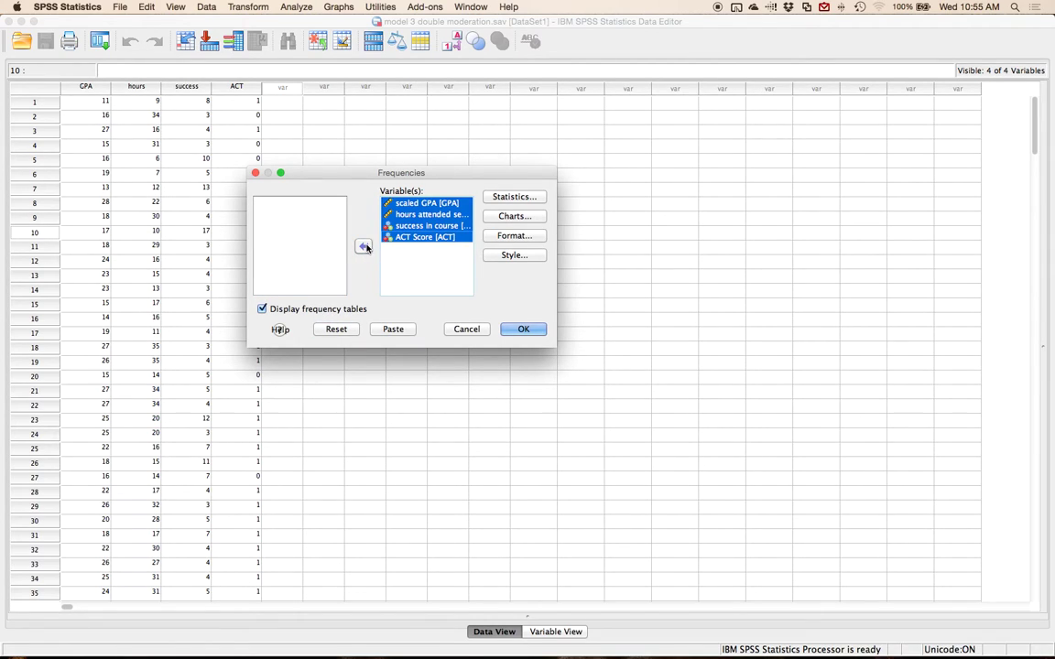
{"action": "left_click", "coordinate": [302, 312]}
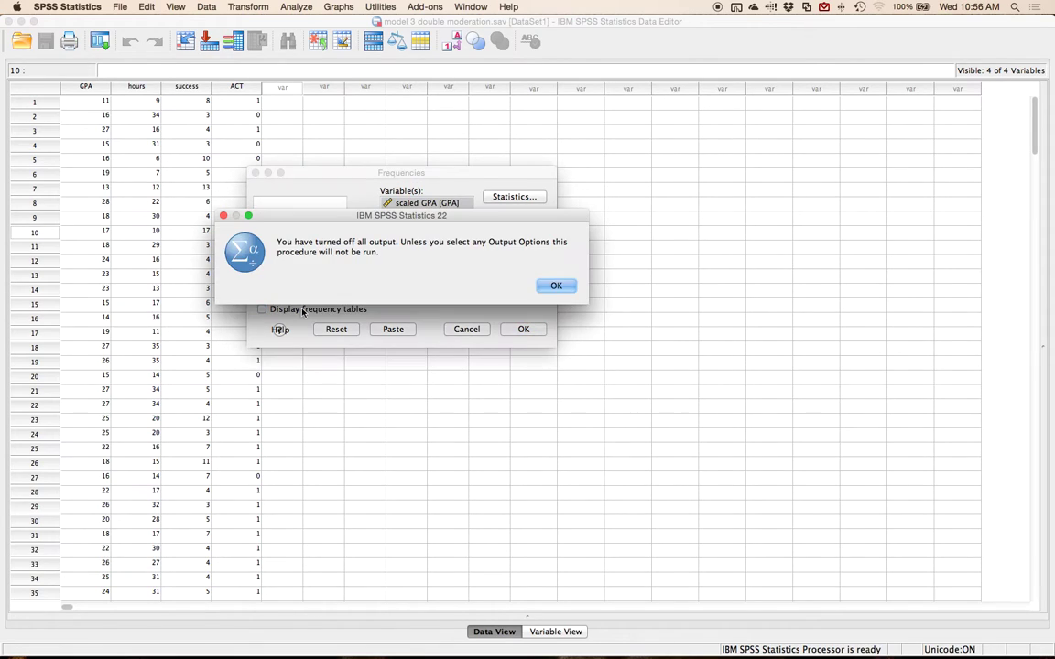
{"action": "left_click", "coordinate": [556, 287]}
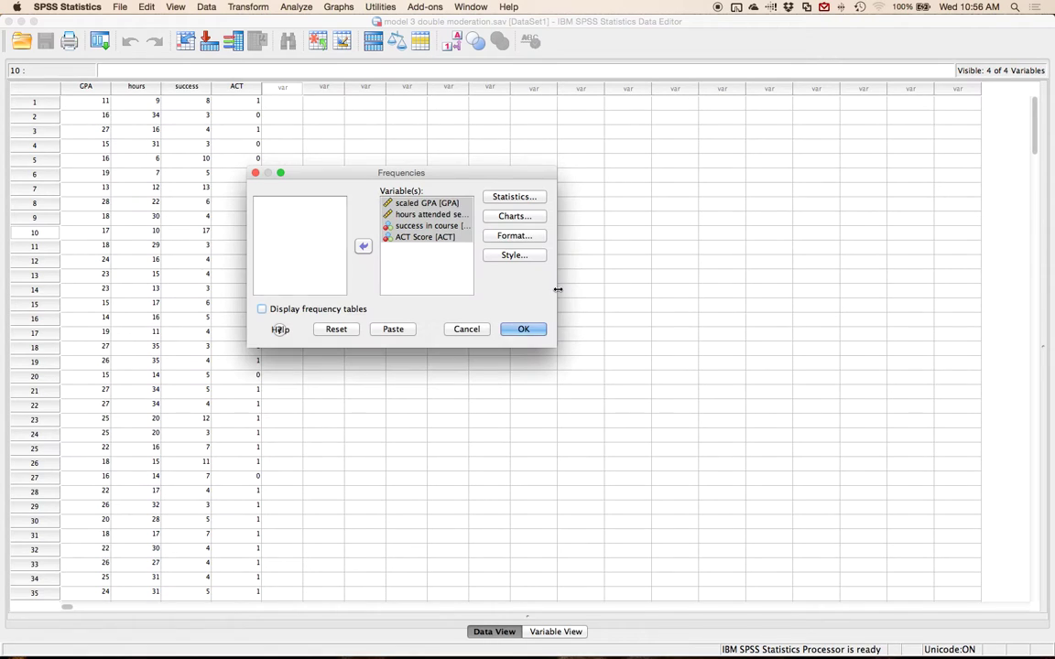
- Request the minimum and maximum statistics for the four variables and run the Frequencies analysis
{"action": "left_click", "coordinate": [513, 197]}
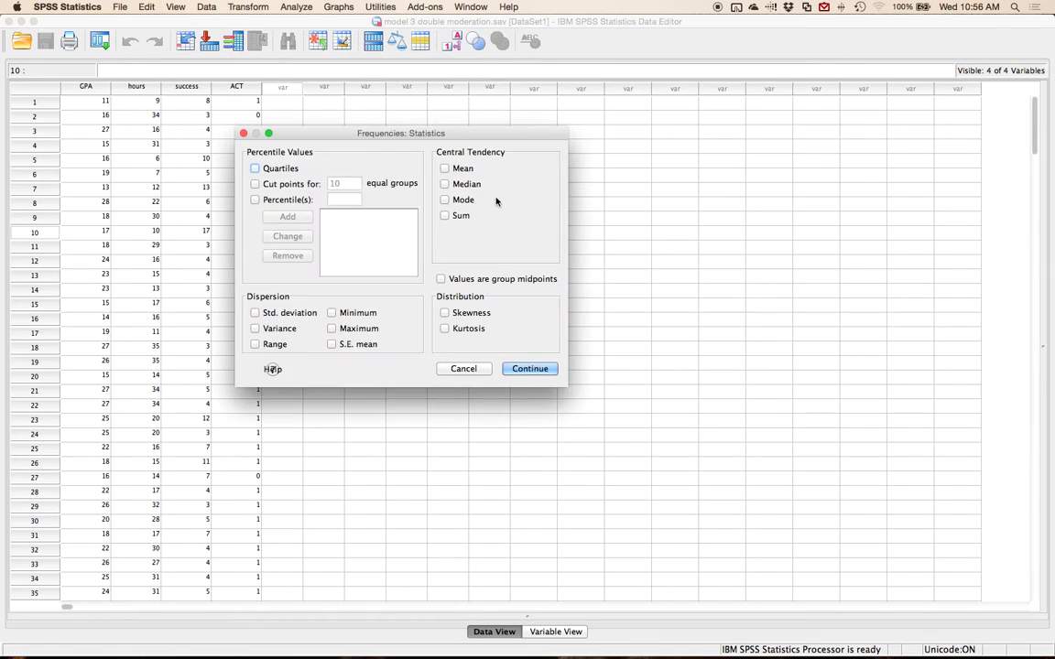
{"action": "left_click", "coordinate": [338, 328]}
{"action": "left_click", "coordinate": [338, 313]}
{"action": "left_click", "coordinate": [530, 370]}
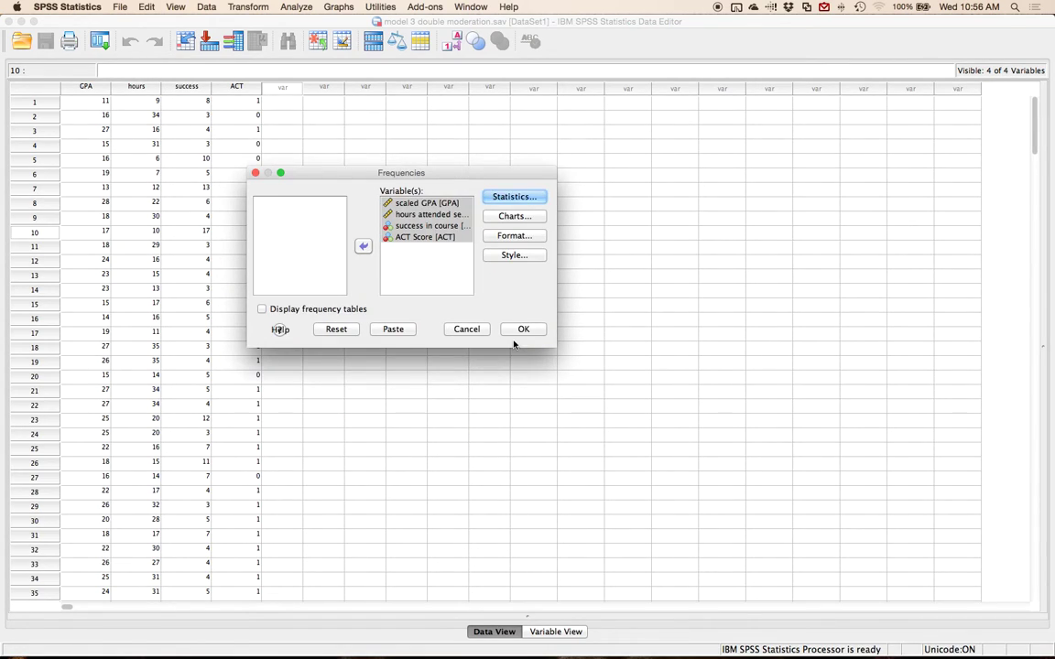
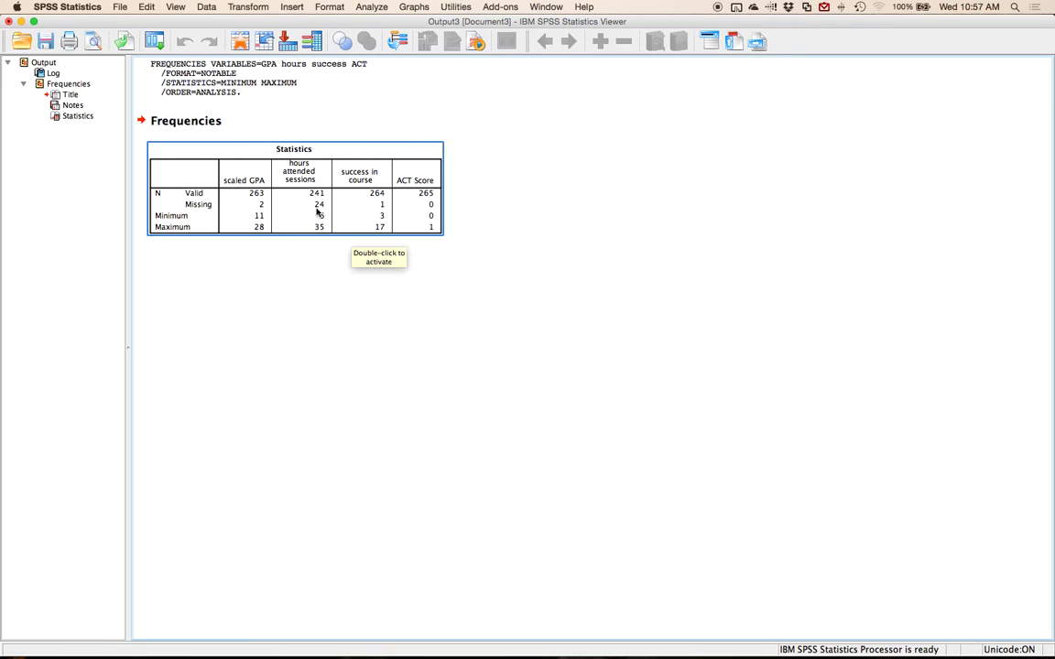
{"action": "left_click", "coordinate": [560, 233]}
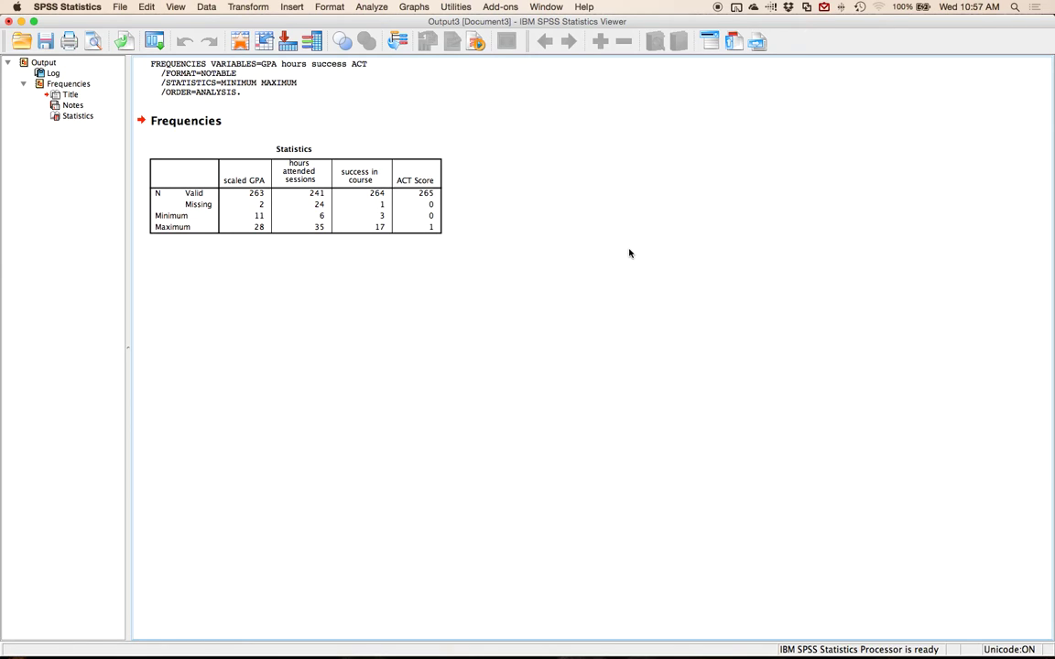
{"action": "left_click", "coordinate": [396, 216]}
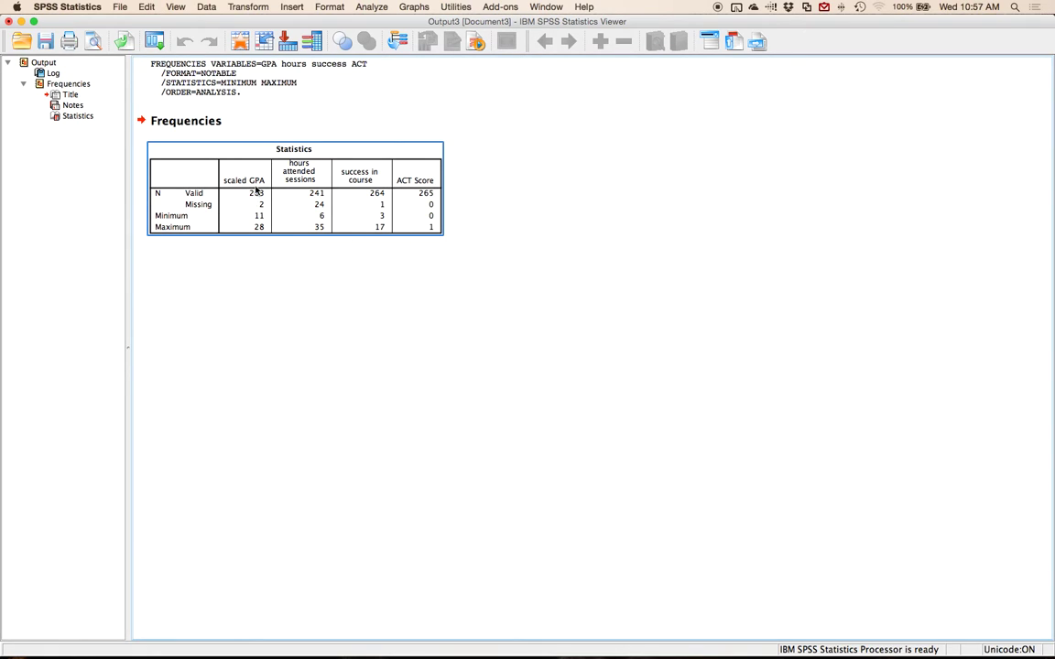
{"action": "left_click", "coordinate": [474, 211]}
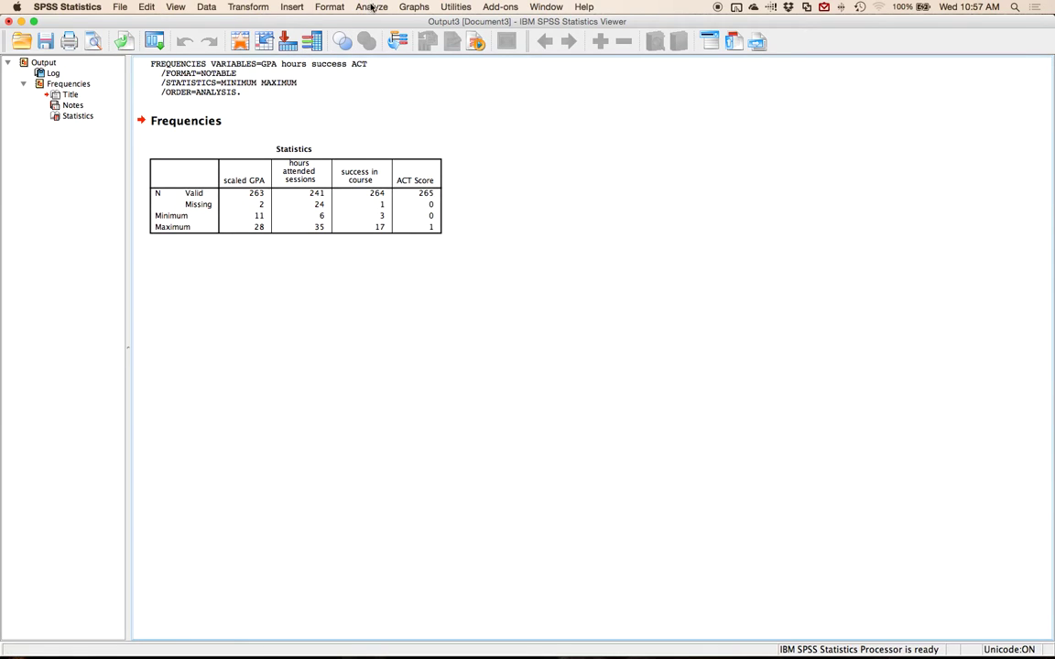
- Replace scaled GPA's missing values using Linear trend at point, and move the new GPA_1 column directly after GPA
{"action": "left_click", "coordinate": [242, 7]}
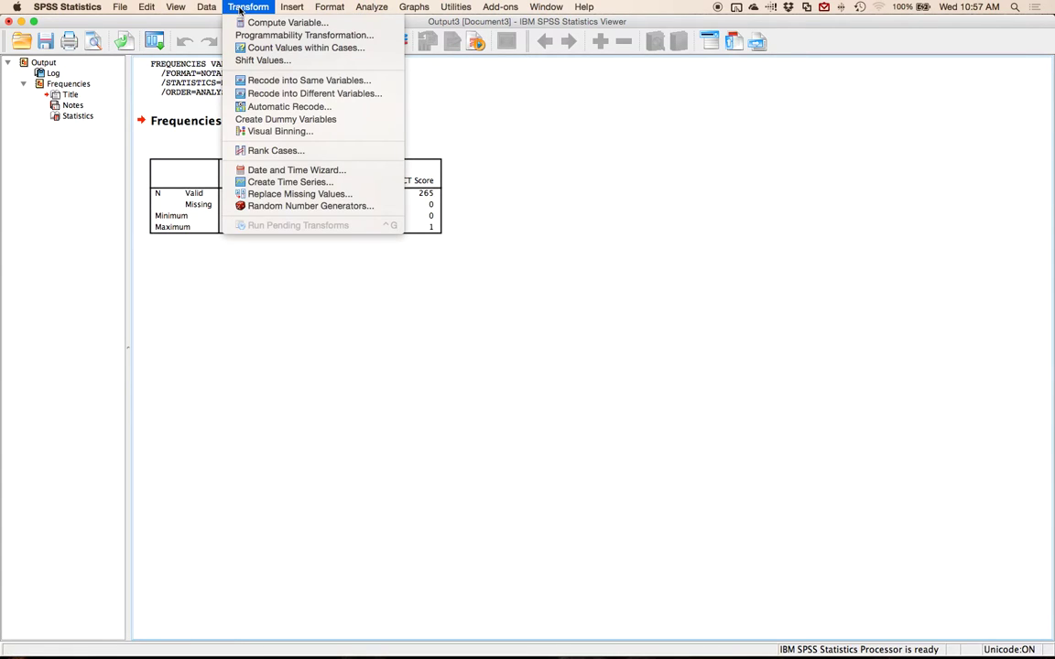
{"action": "left_click", "coordinate": [302, 194]}
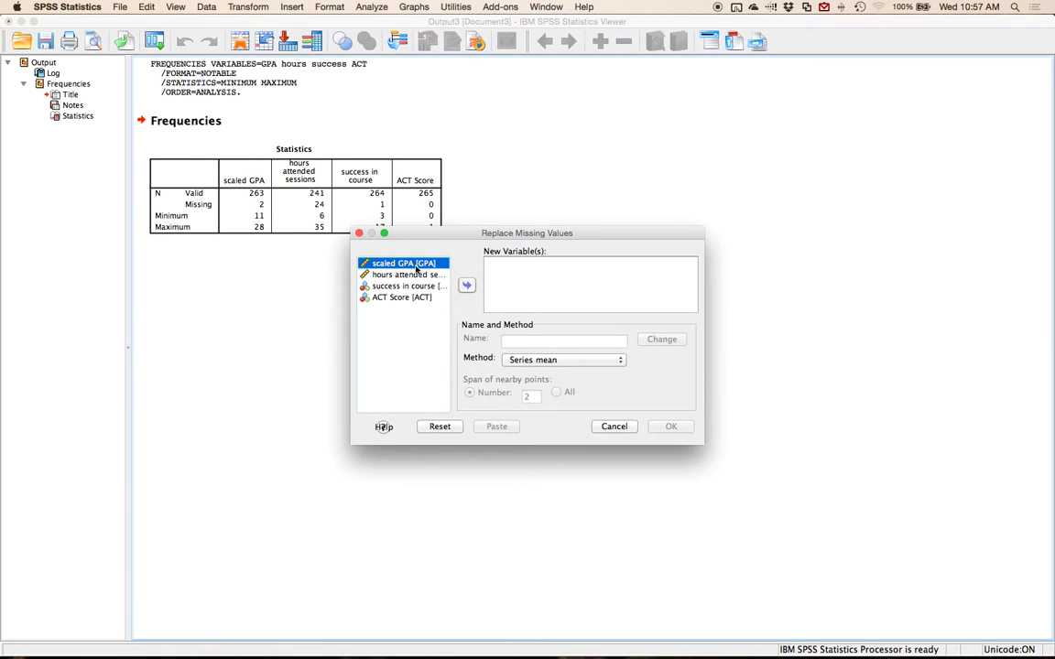
{"action": "left_click", "coordinate": [618, 361]}
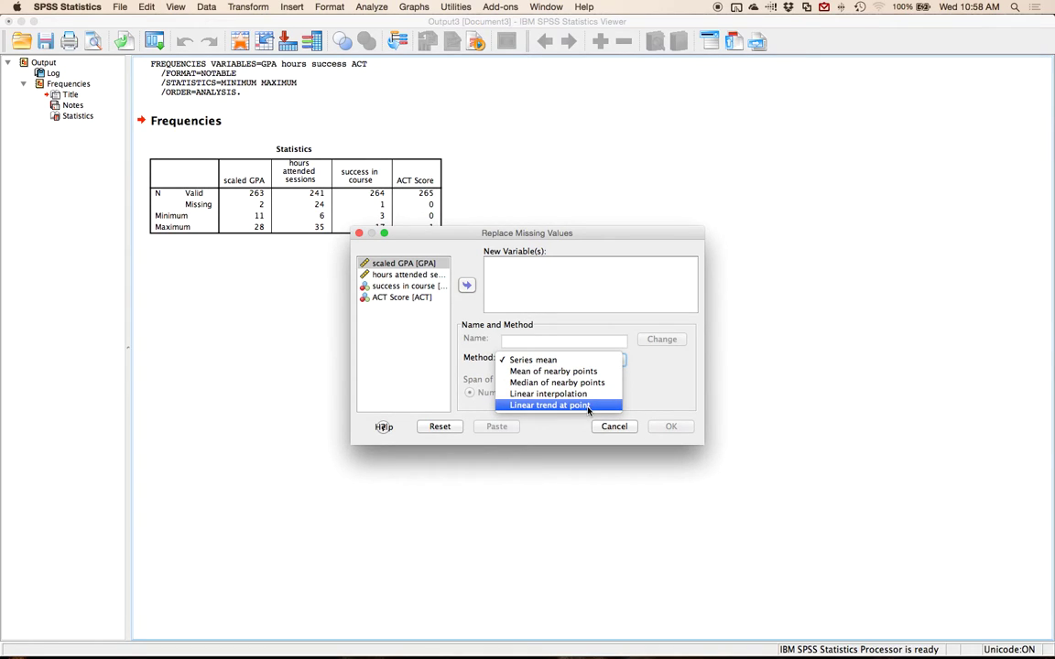
{"action": "left_click", "coordinate": [588, 406]}
{"action": "double_click", "coordinate": [431, 265]}
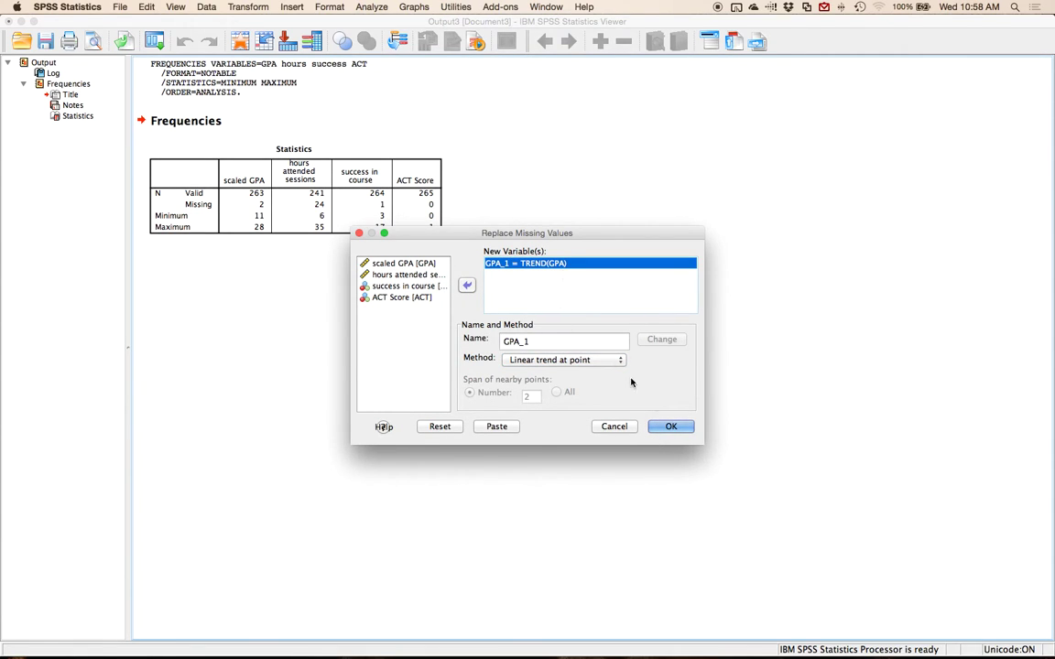
{"action": "left_click", "coordinate": [665, 428]}
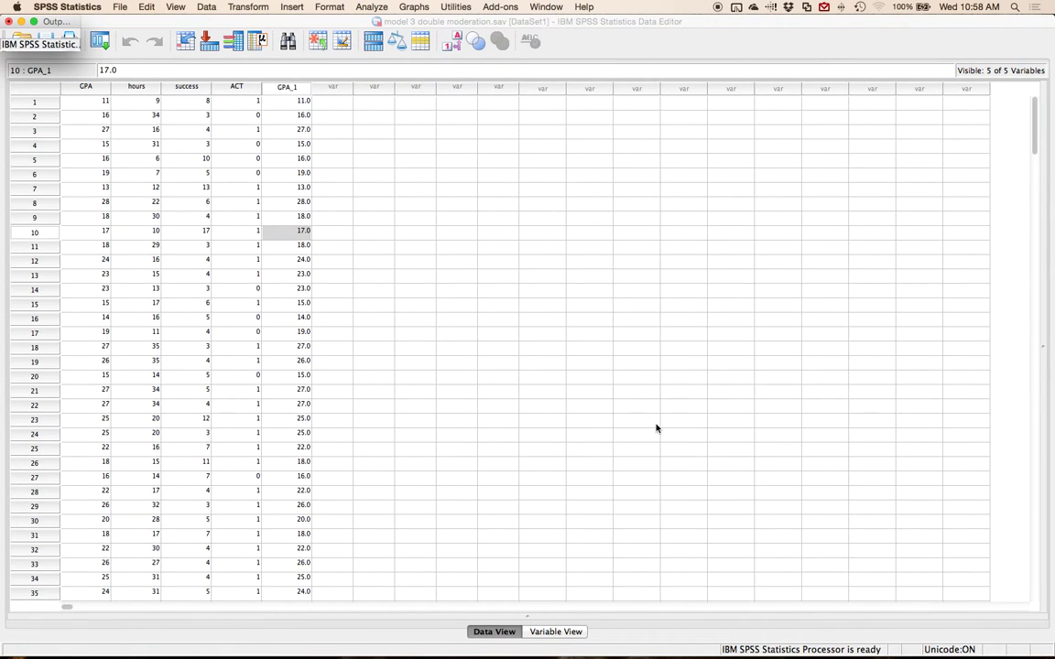
{"action": "left_click", "coordinate": [280, 87]}
{"action": "left_click_drag", "start_coordinate": [283, 88], "coordinate": [115, 96]}
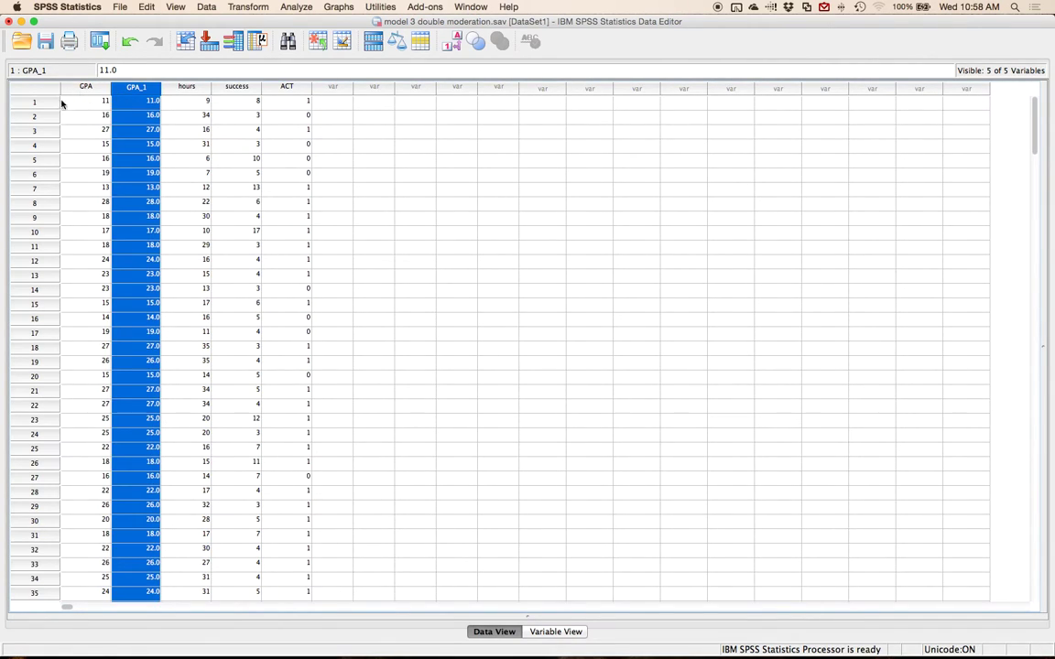
- Save the dataset as a new file named model 3 double moderation2.sav
{"action": "left_click", "coordinate": [120, 7]}
{"action": "left_click", "coordinate": [159, 117]}
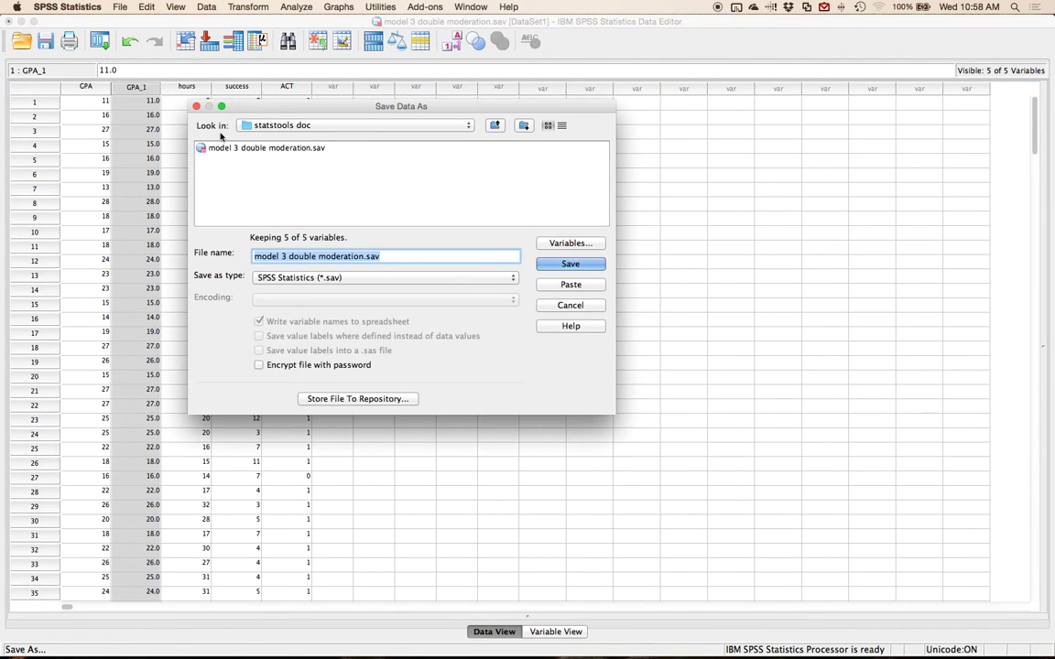
{"action": "left_click", "coordinate": [349, 257]}
{"action": "left_click", "coordinate": [368, 257]}
{"action": "type", "text": "2"}
{"action": "key", "text": "Return"}
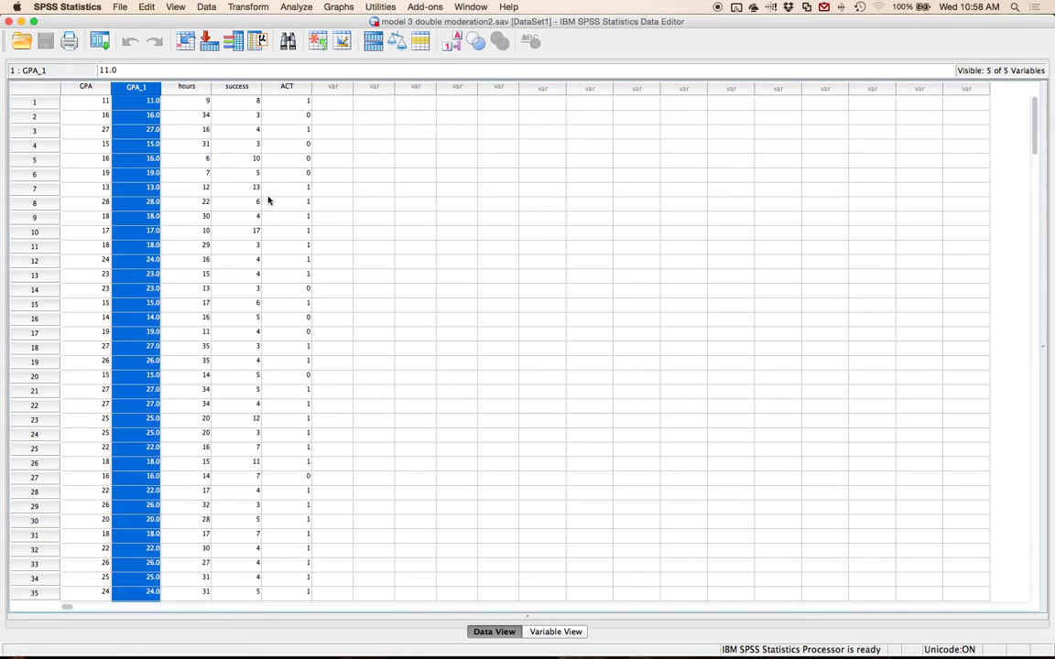
- Delete the original GPA variable from the dataset, keeping GPA_1
{"action": "left_click", "coordinate": [85, 98]}
{"action": "left_click", "coordinate": [84, 88]}
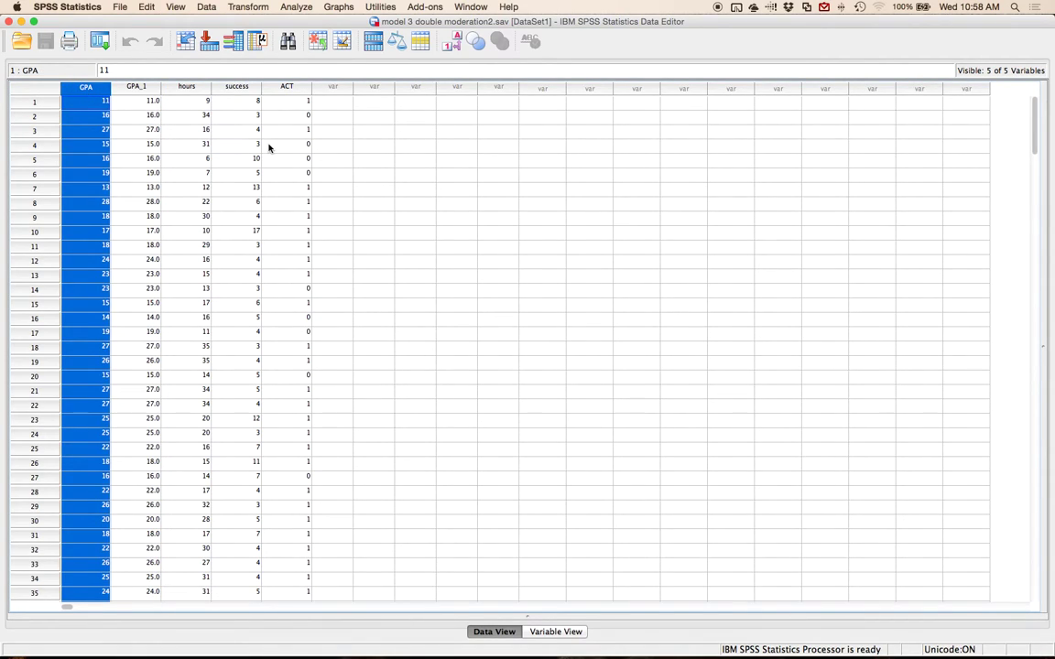
{"action": "key", "text": "Delete"}
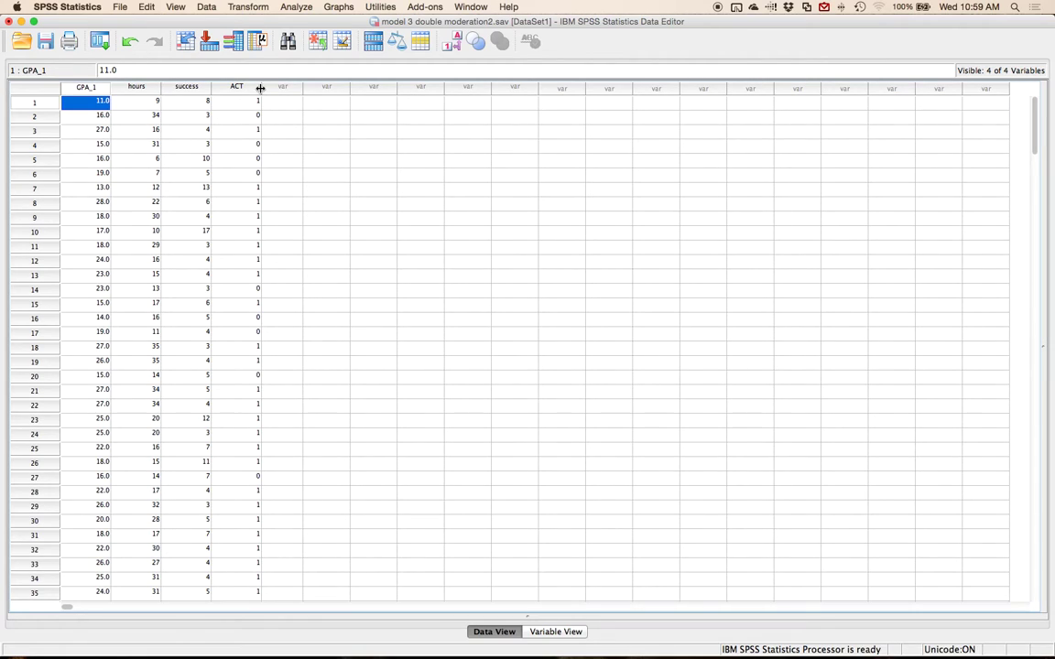
- Reset the Linear Regression setup and assign success in course as dependent, with TREND(GPA), hours attended sessions and ACT Score as independents
{"action": "left_click", "coordinate": [297, 7]}
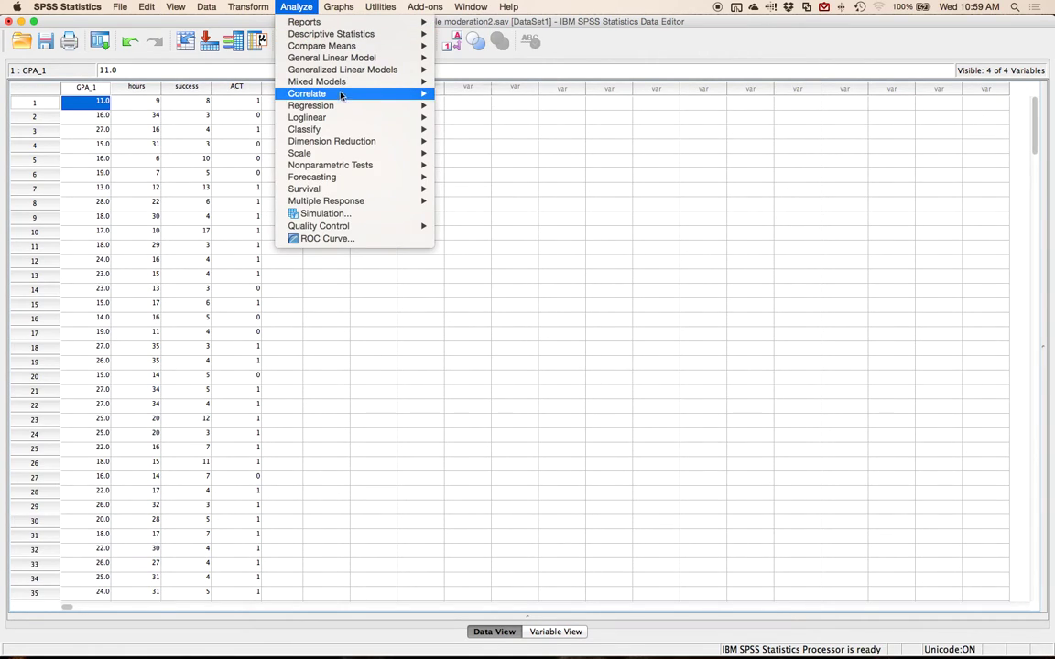
{"action": "mouse_move", "coordinate": [321, 104]}
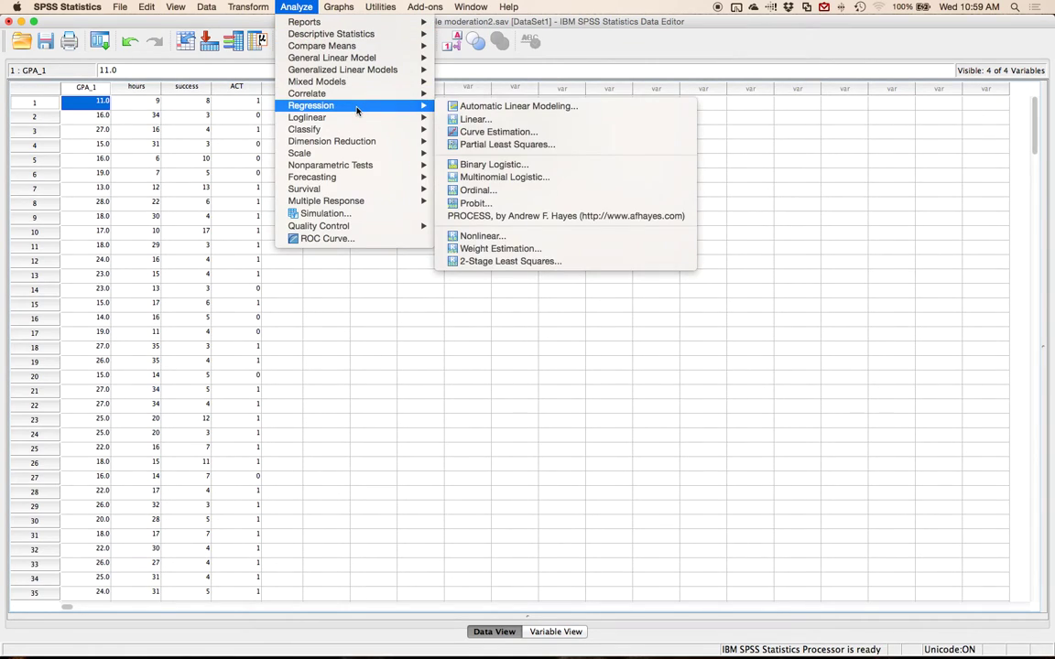
{"action": "left_click", "coordinate": [505, 123]}
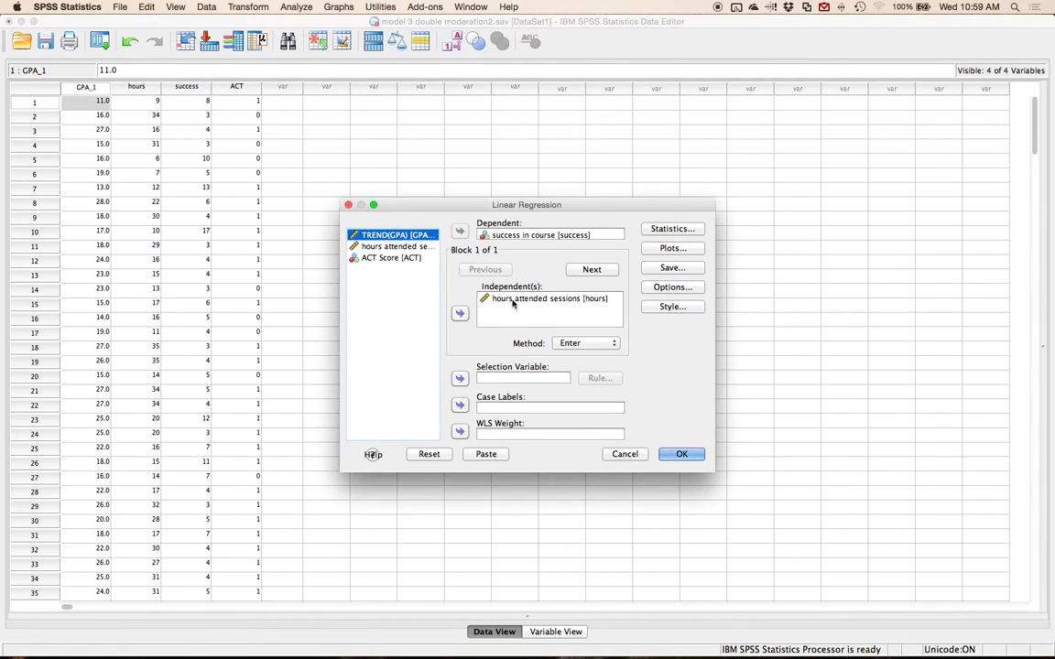
{"action": "left_click", "coordinate": [428, 454]}
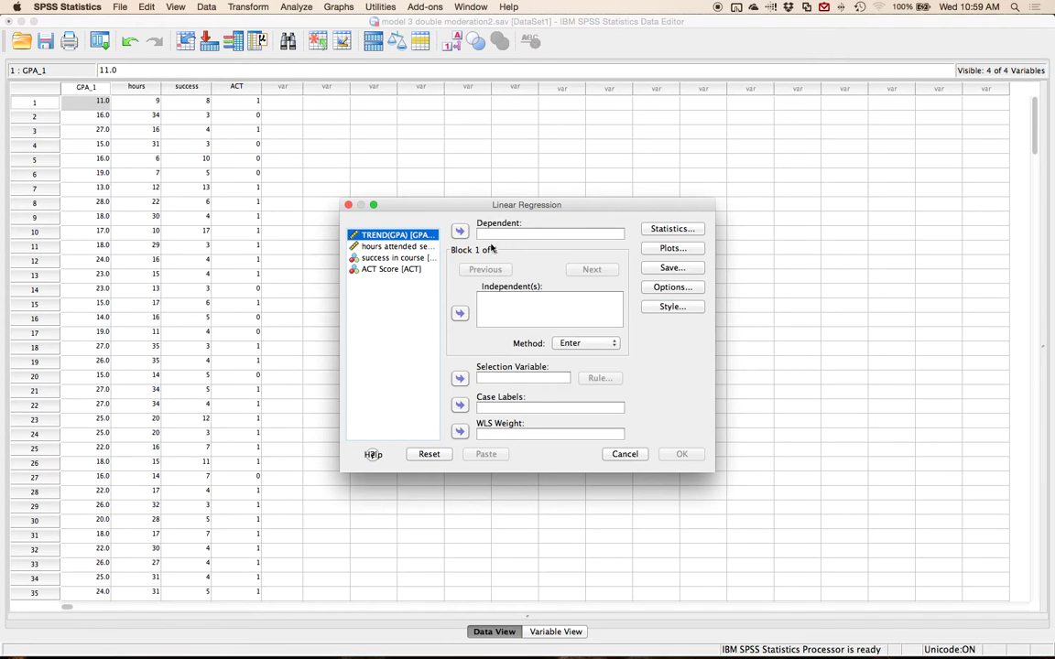
{"action": "left_click", "coordinate": [400, 257]}
{"action": "left_click", "coordinate": [460, 232]}
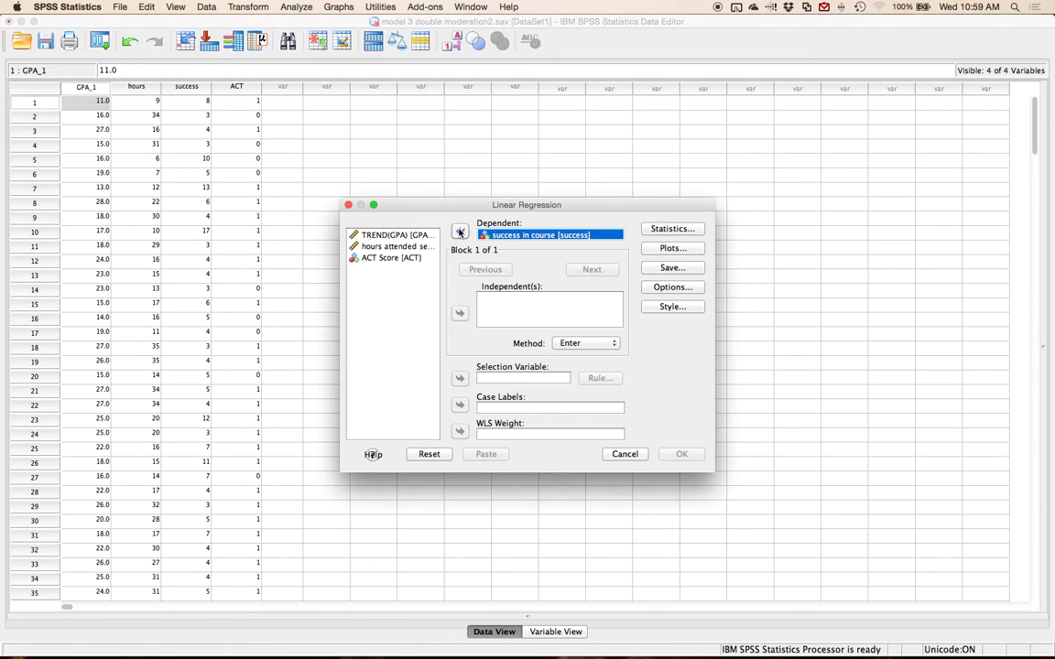
{"action": "left_click", "coordinate": [393, 245]}
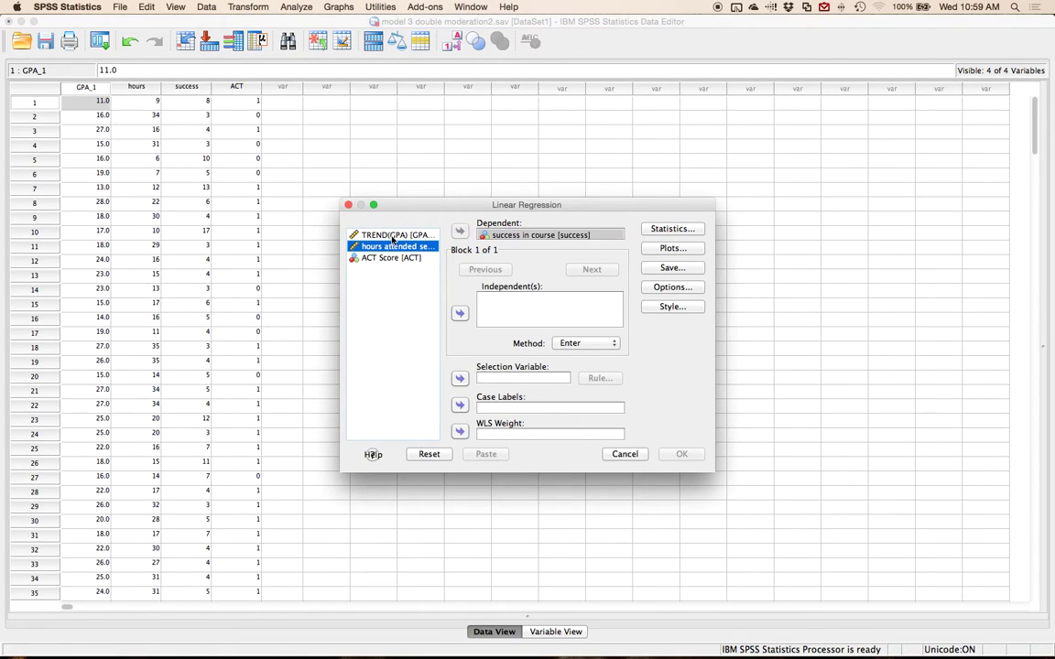
{"action": "left_click_drag", "start_coordinate": [394, 240], "coordinate": [401, 258]}
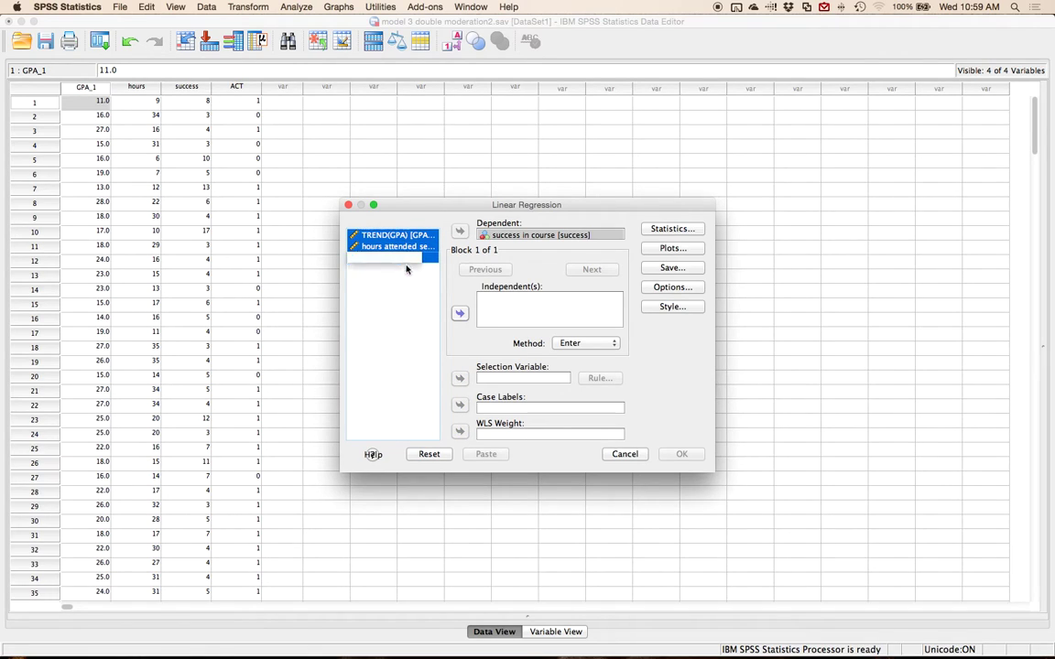
{"action": "left_click", "coordinate": [460, 314]}
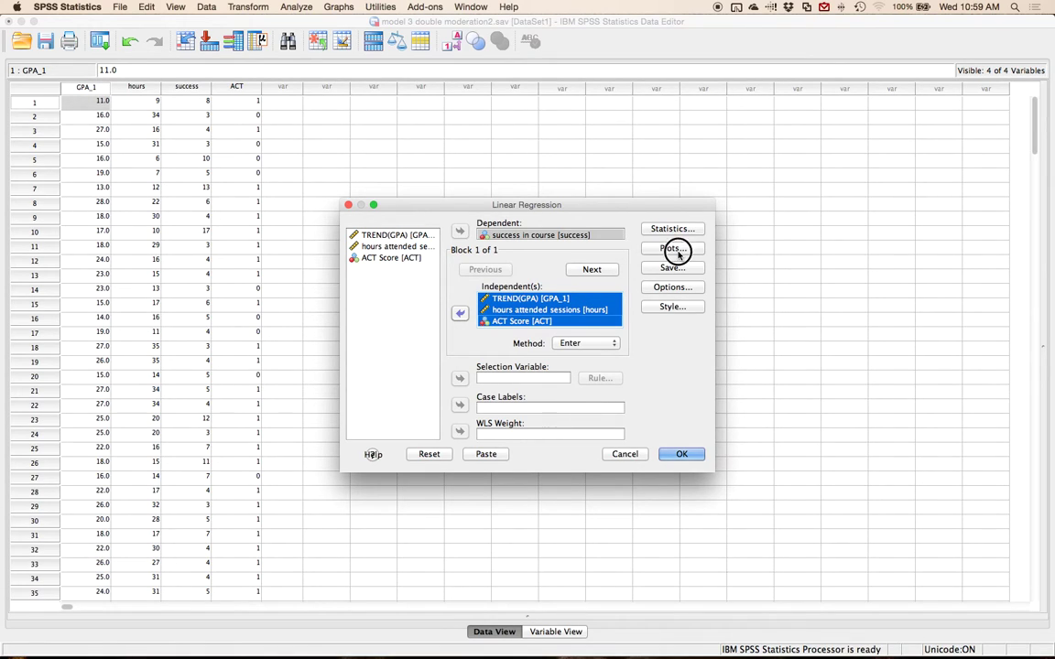
- Set up the regression plots with *ZPRED as Y and *ZRESID as X, plus the residual histogram and normal probability plot
{"action": "left_click", "coordinate": [676, 252]}
{"action": "left_click", "coordinate": [451, 272]}
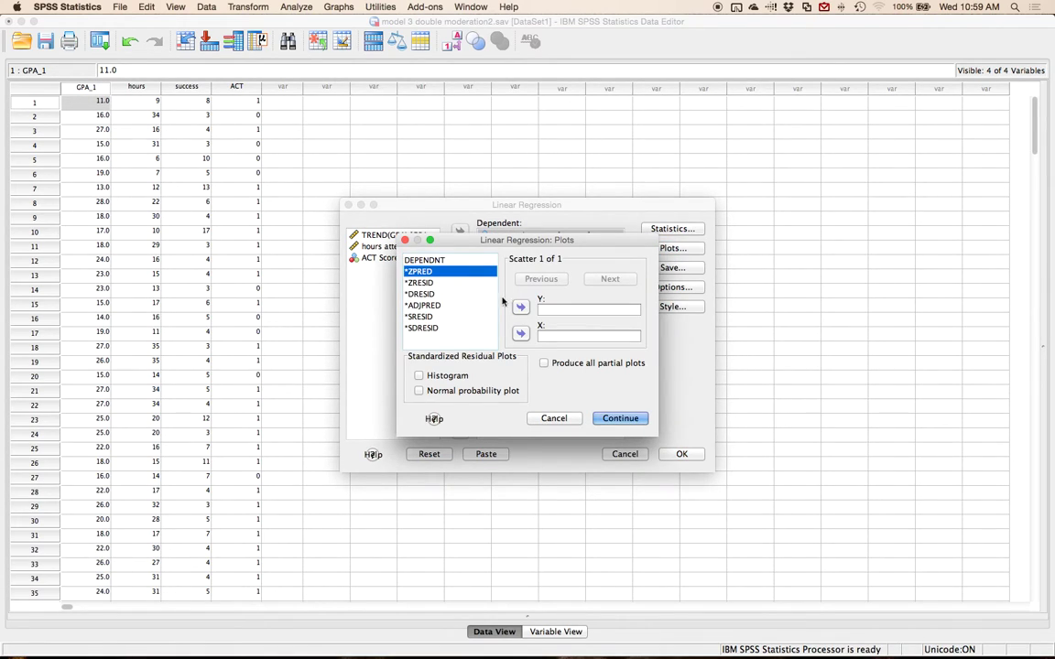
{"action": "left_click", "coordinate": [520, 306]}
{"action": "left_click", "coordinate": [420, 283]}
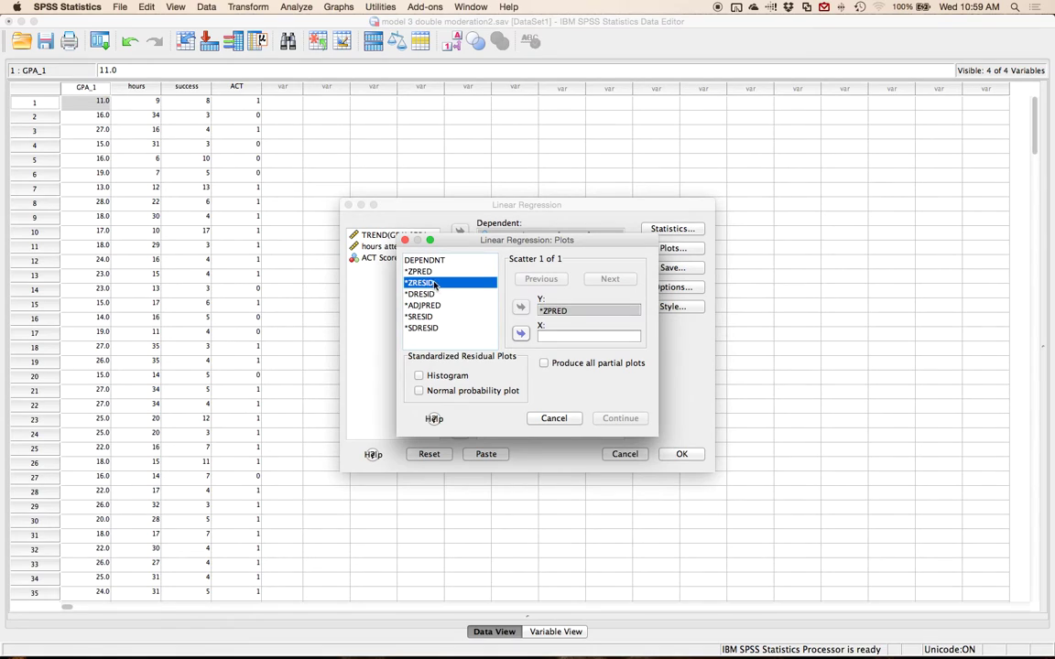
{"action": "left_click", "coordinate": [521, 334]}
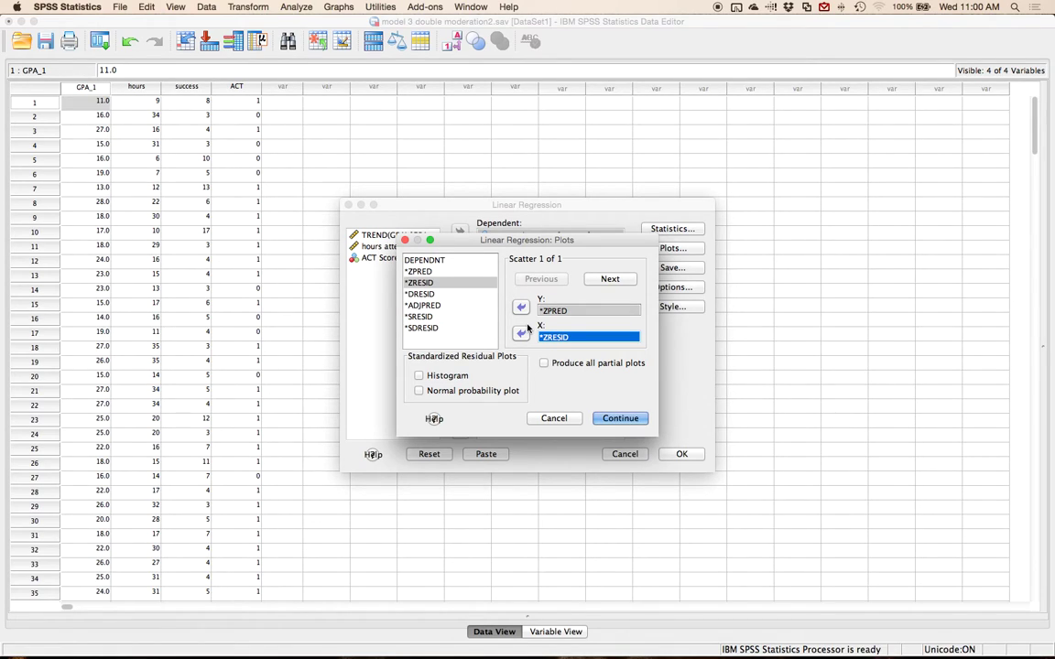
{"action": "left_click", "coordinate": [419, 375]}
{"action": "left_click", "coordinate": [421, 392]}
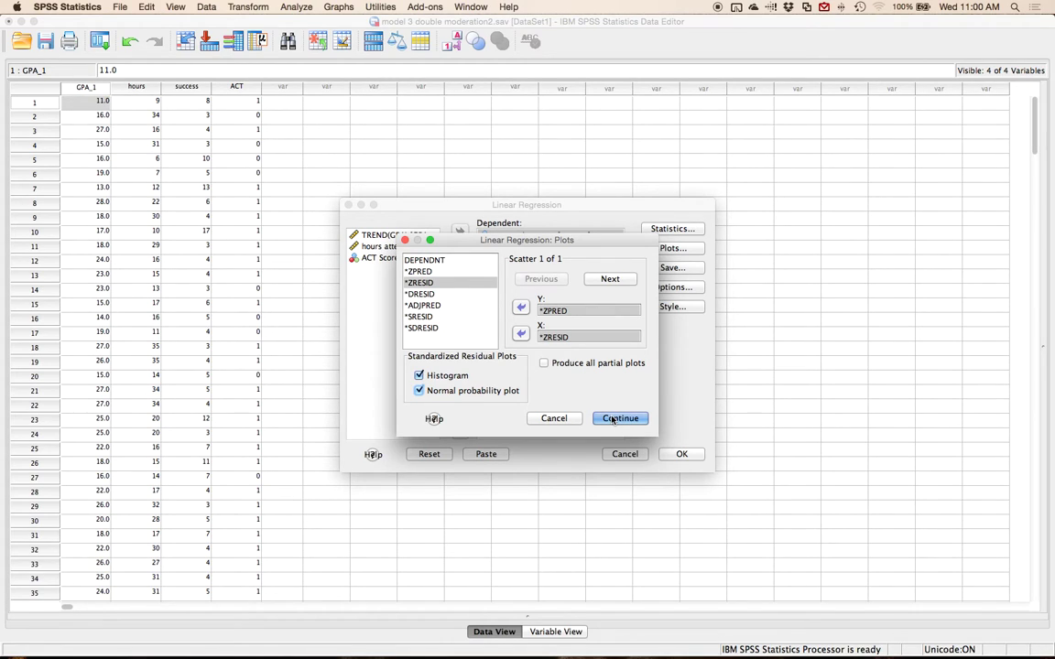
{"action": "left_click", "coordinate": [611, 418]}
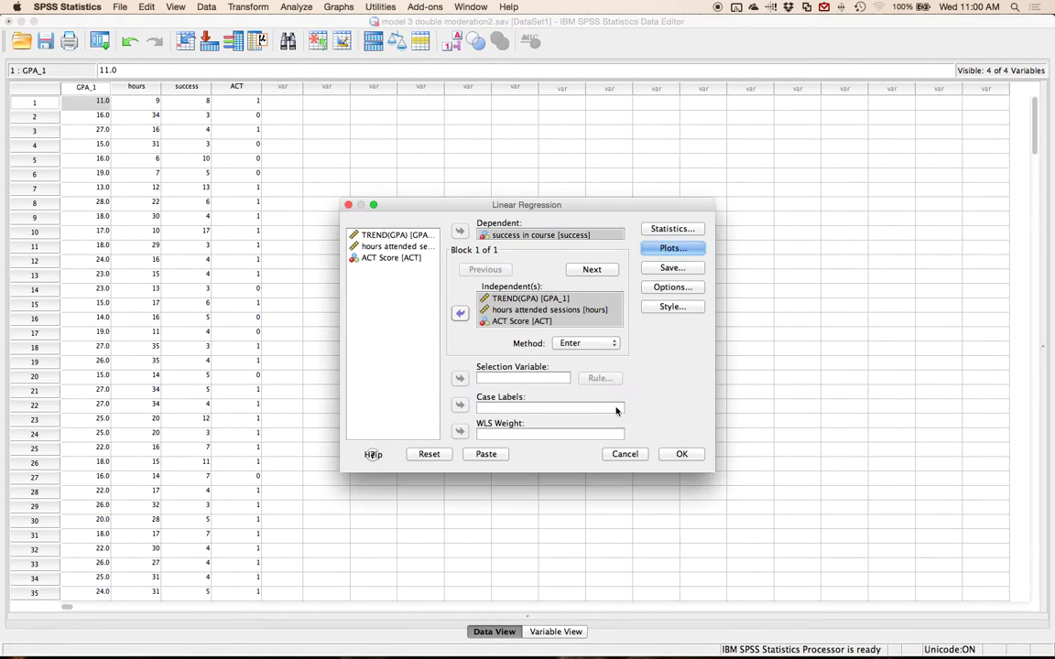
- Save Mahalanobis, Cook's and Leverage values as distance variables and run the linear regression
{"action": "left_click", "coordinate": [673, 268]}
{"action": "left_click", "coordinate": [403, 265]}
{"action": "left_click", "coordinate": [405, 280]}
{"action": "left_click", "coordinate": [405, 295]}
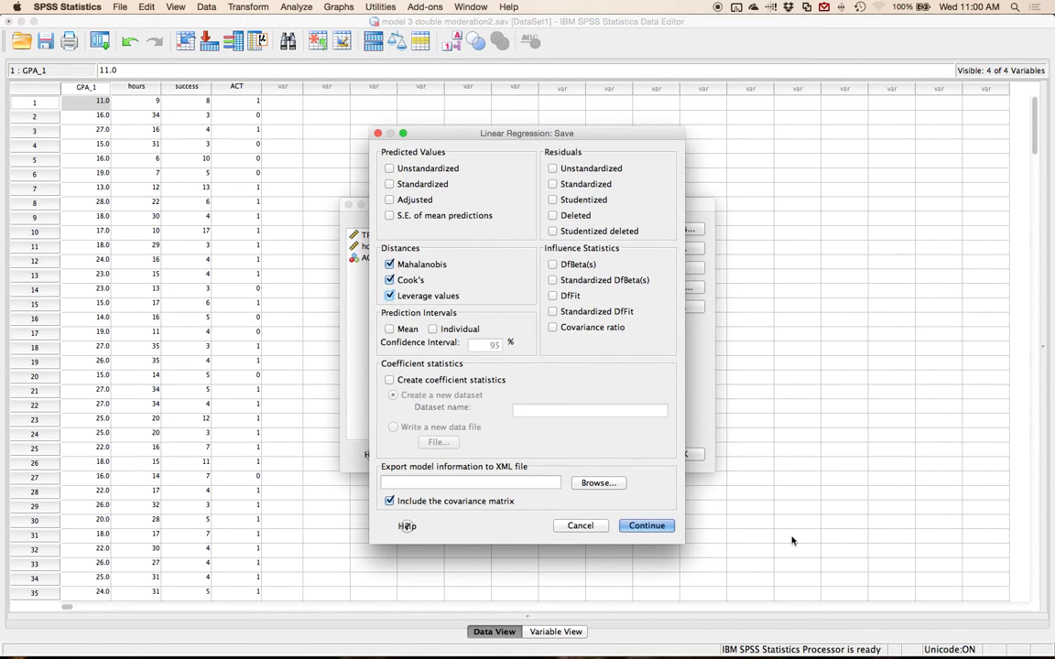
{"action": "left_click", "coordinate": [653, 529]}
{"action": "left_click", "coordinate": [678, 454]}
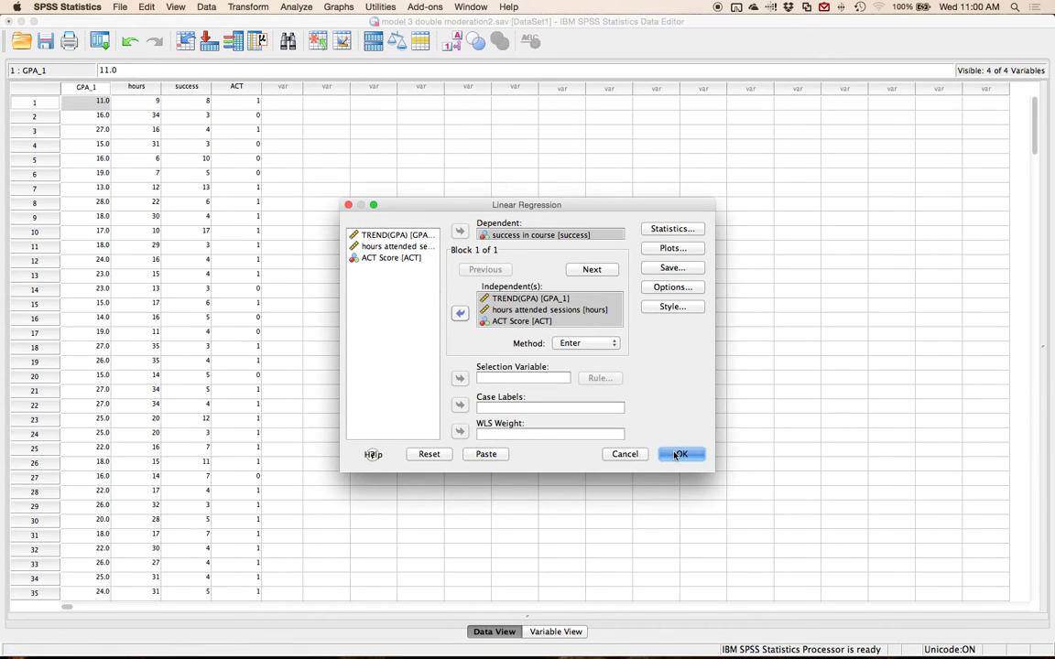
- Review the regression output, return to the dataset and sort it by MAH_1 in descending order
{"action": "left_click", "coordinate": [34, 21]}
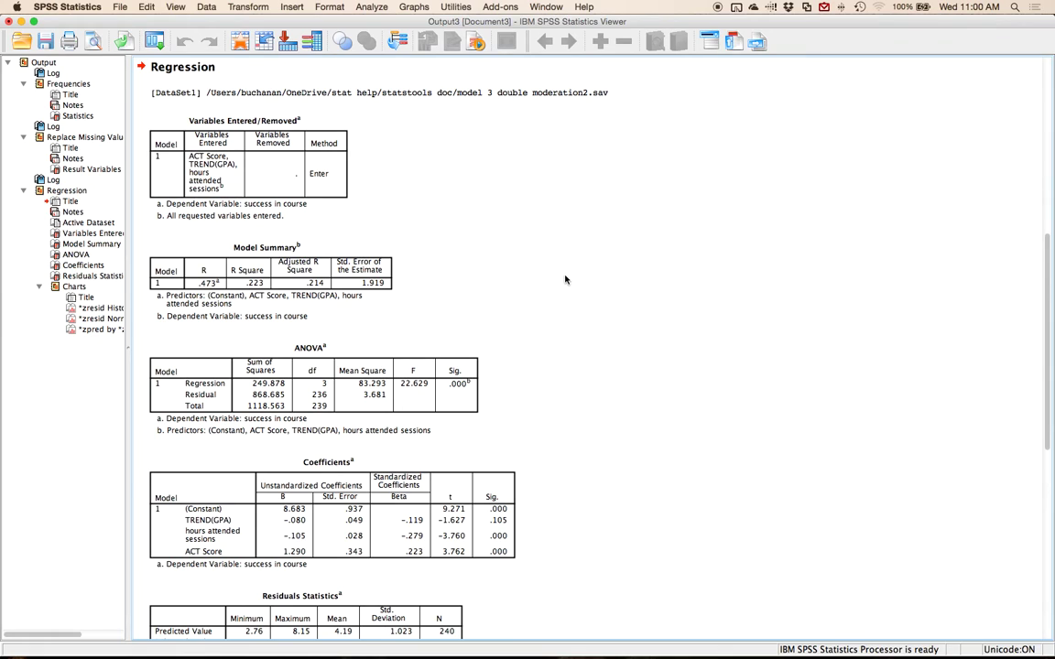
{"action": "scroll", "coordinate": [565, 280], "scroll_direction": "down", "scroll_amount": 5}
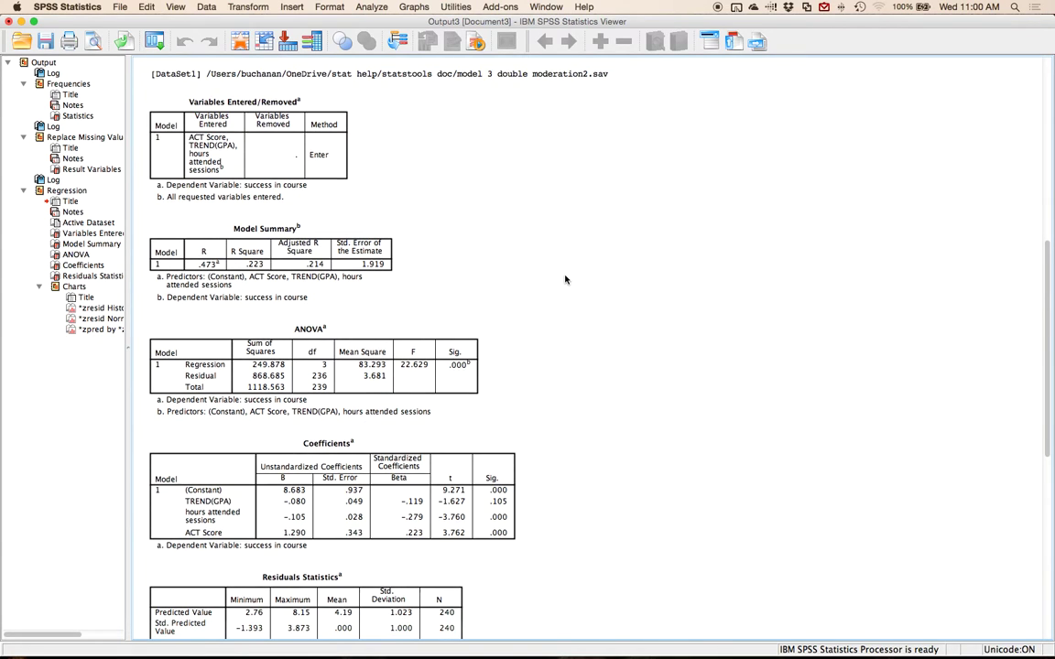
{"action": "scroll", "coordinate": [565, 280], "scroll_direction": "down", "scroll_amount": 7}
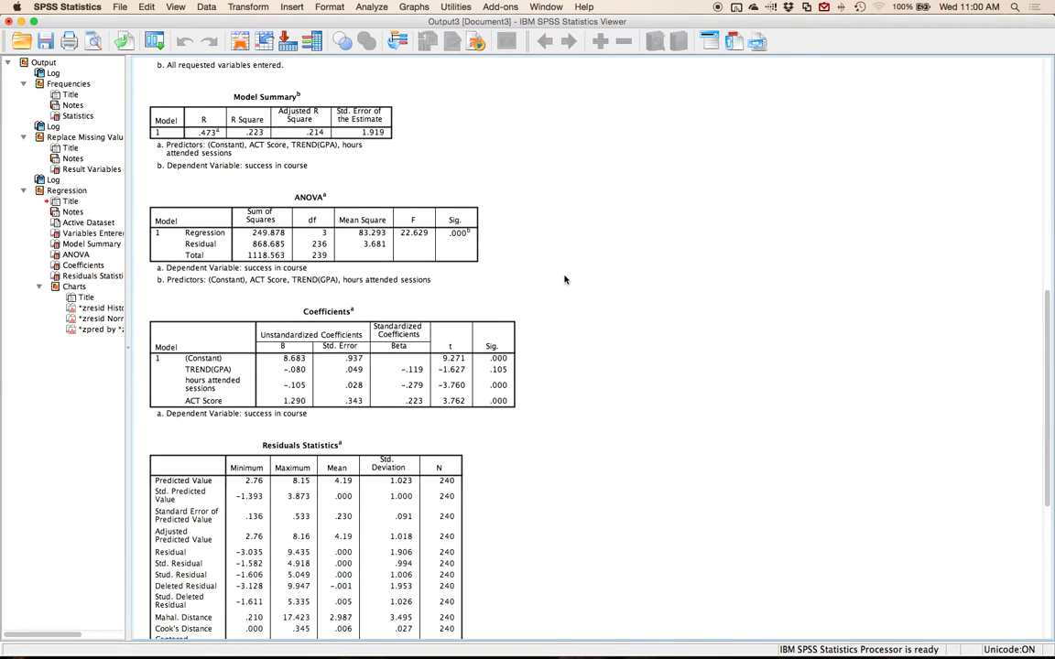
{"action": "left_click", "coordinate": [20, 20]}
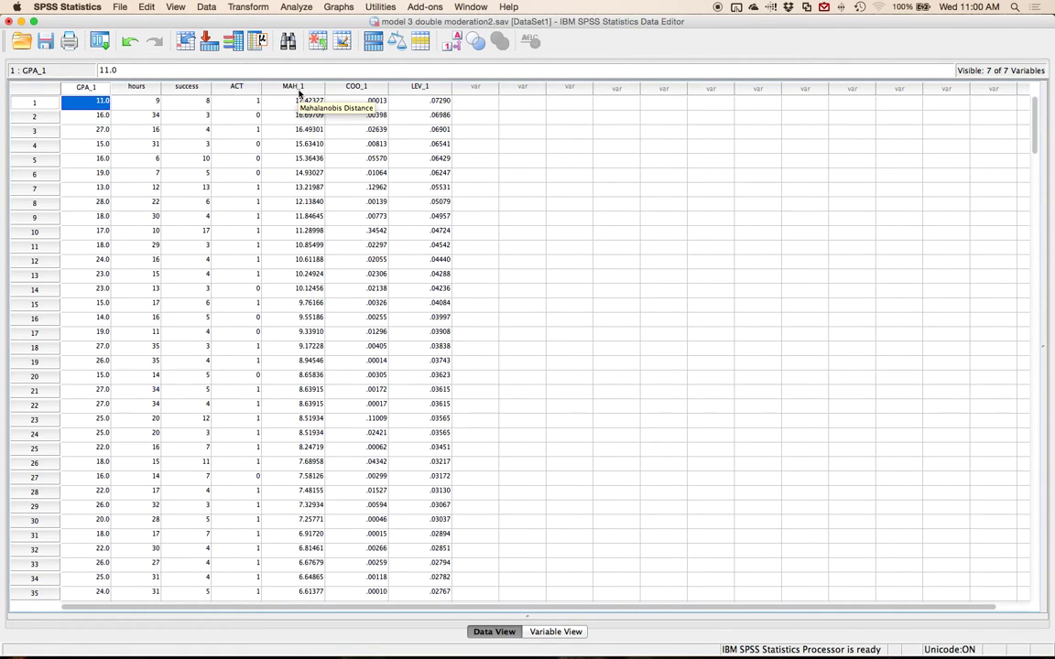
{"action": "right_click", "coordinate": [299, 92]}
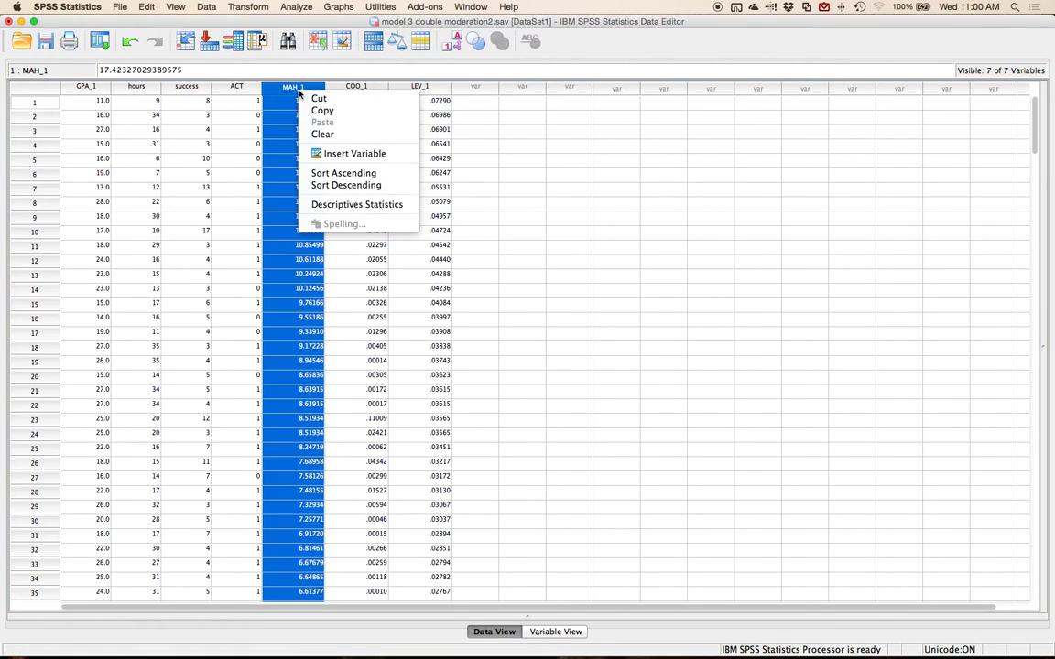
{"action": "left_click", "coordinate": [334, 187]}
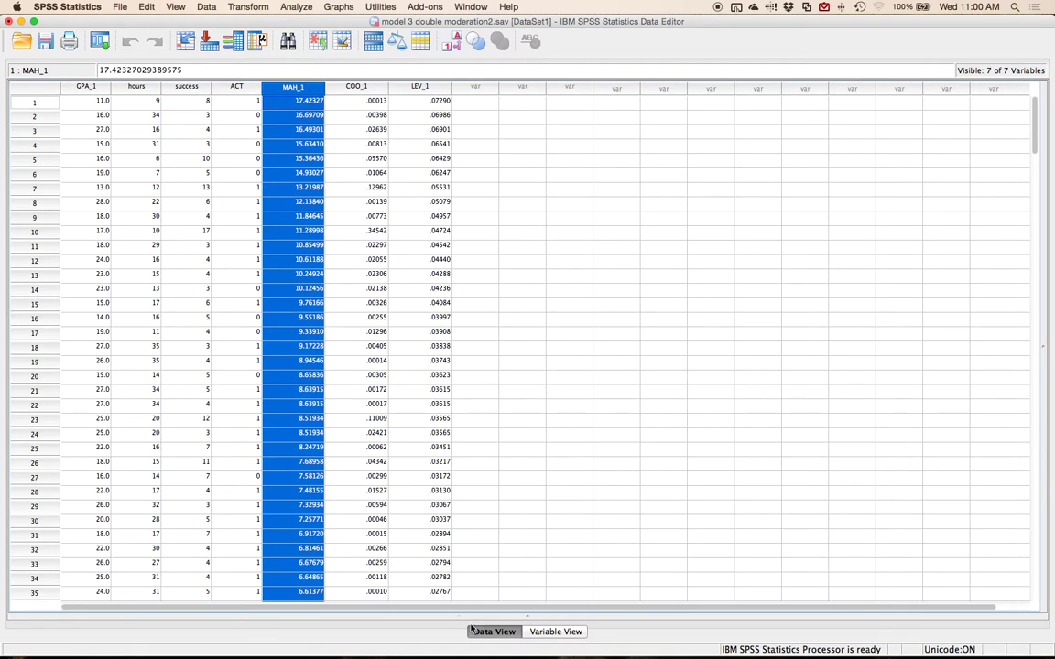
- Look up the chi-square cutoff for df 3 at P = 0.001 in Adobe Reader's chisq table.pdf and compare it with the highest MAH_1 values
{"action": "mouse_move", "coordinate": [696, 652]}
{"action": "left_click", "coordinate": [729, 632]}
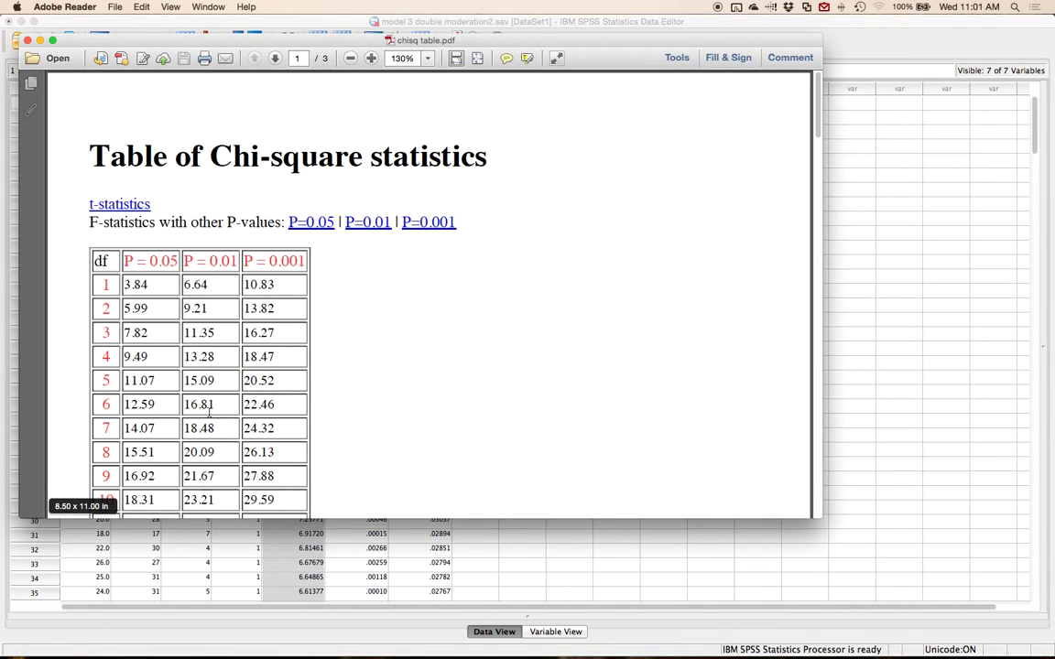
{"action": "double_click", "coordinate": [113, 334]}
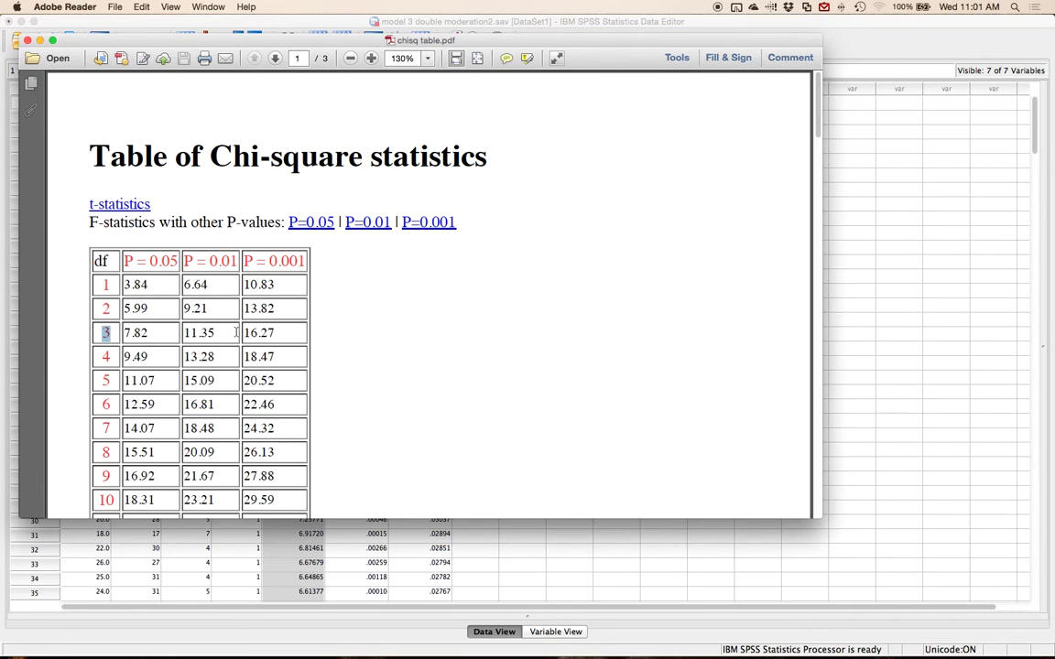
{"action": "left_click_drag", "start_coordinate": [109, 332], "coordinate": [297, 335]}
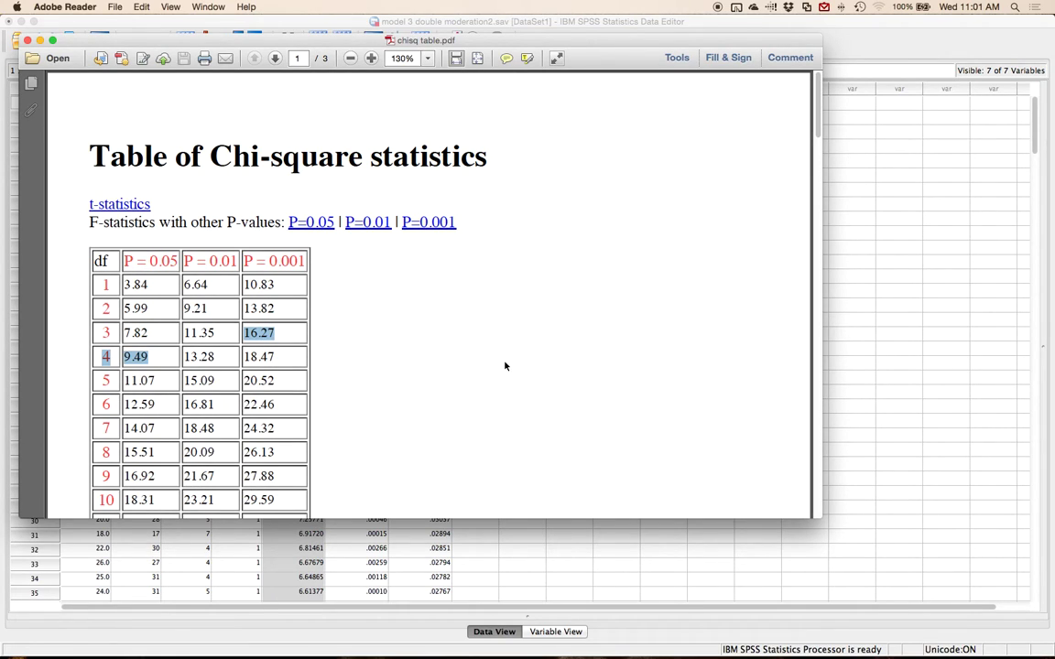
{"action": "left_click", "coordinate": [898, 320]}
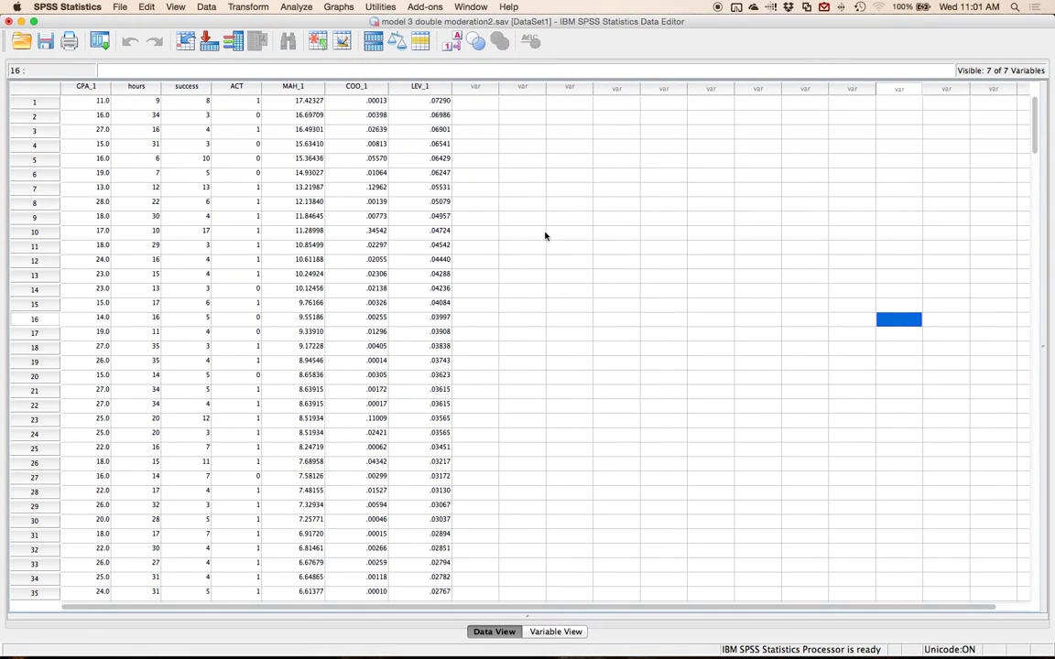
{"action": "left_click", "coordinate": [266, 101]}
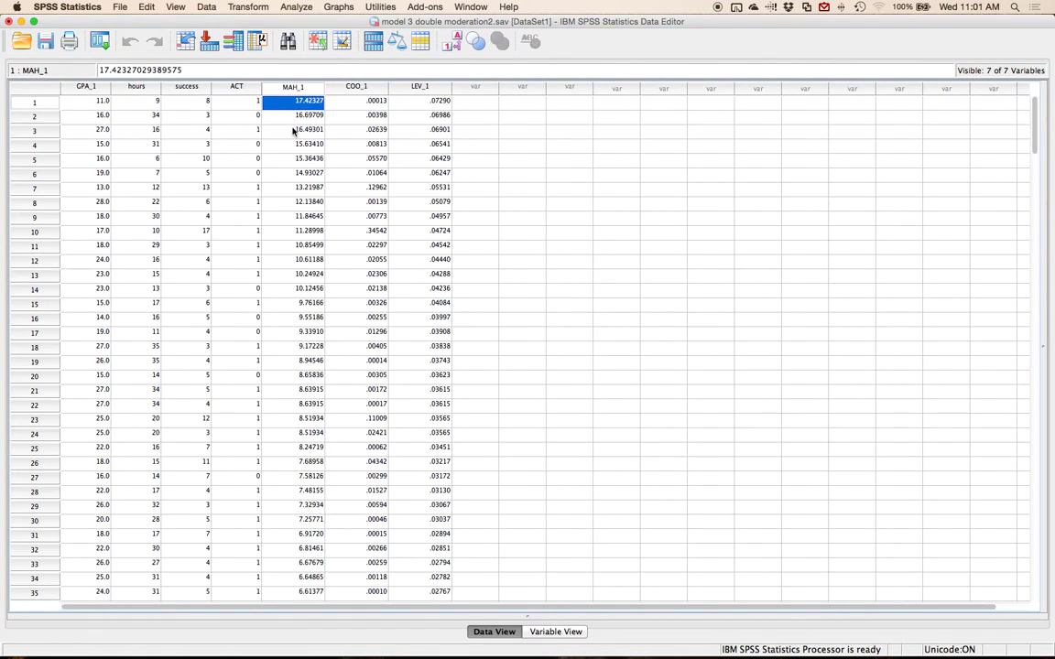
{"action": "left_click", "coordinate": [293, 132], "text": "shift"}
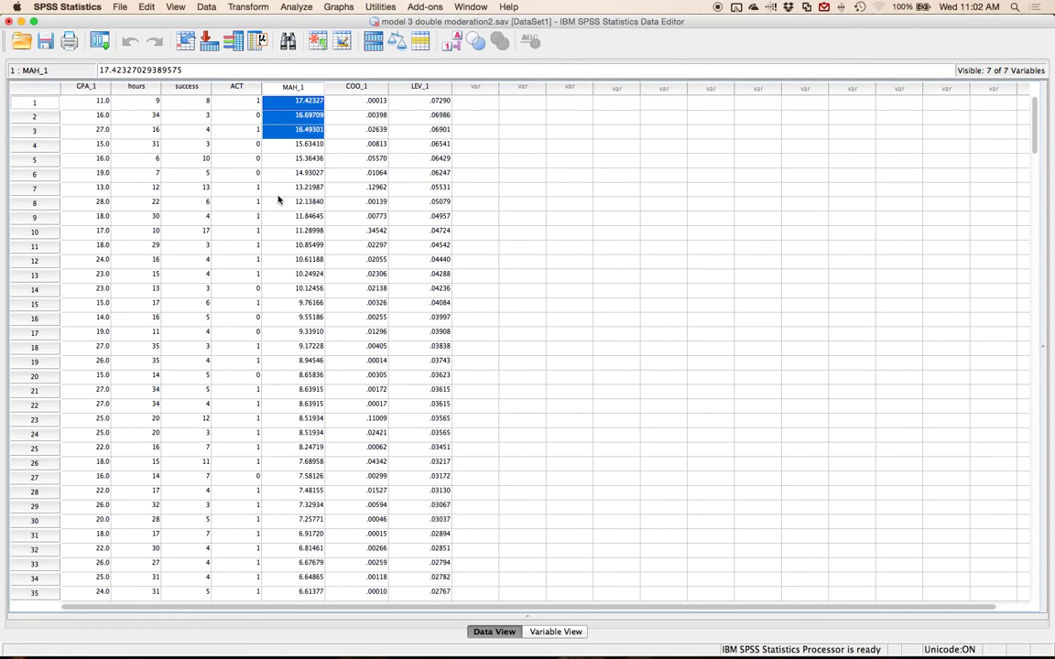
- Set up a recode of Mahalanobis Distance (MAH_1) into a different variable named mah_out
{"action": "left_click", "coordinate": [266, 10]}
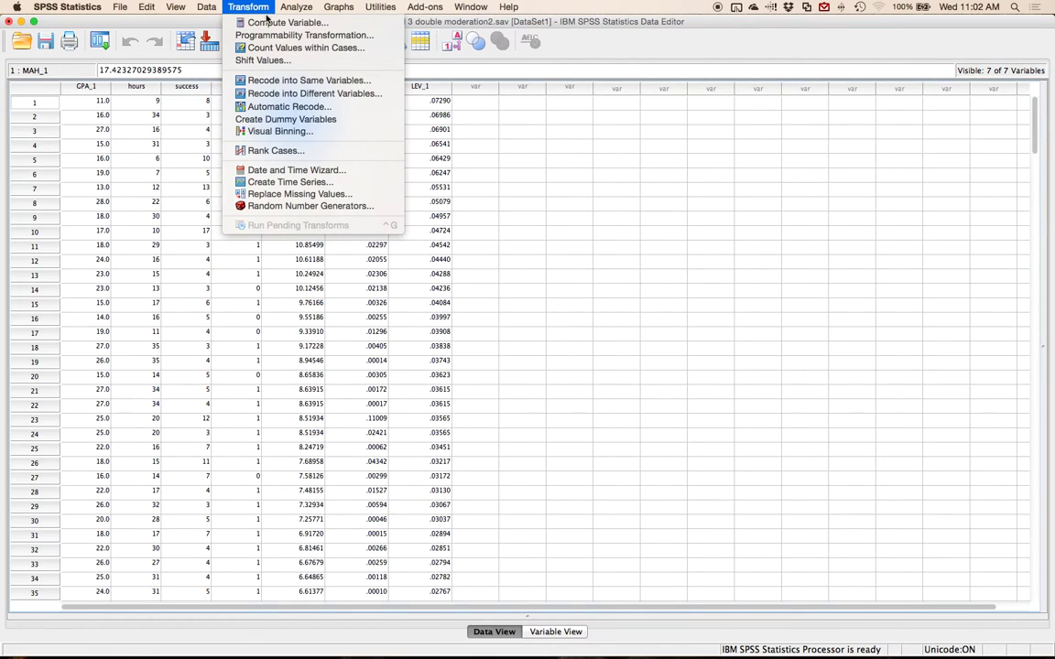
{"action": "left_click", "coordinate": [303, 96]}
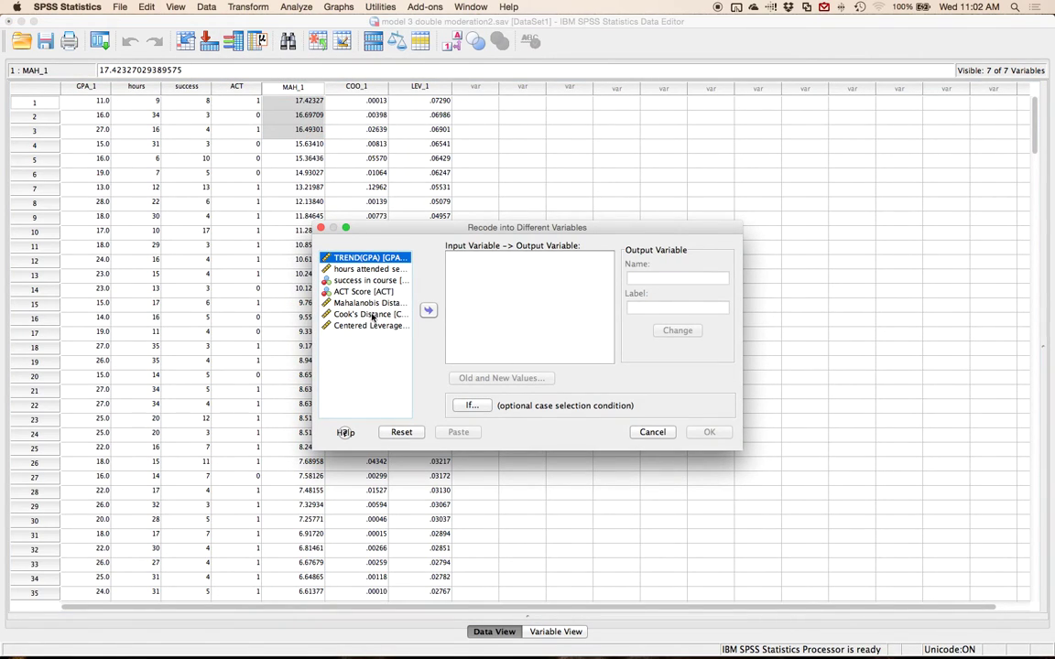
{"action": "left_click", "coordinate": [368, 302]}
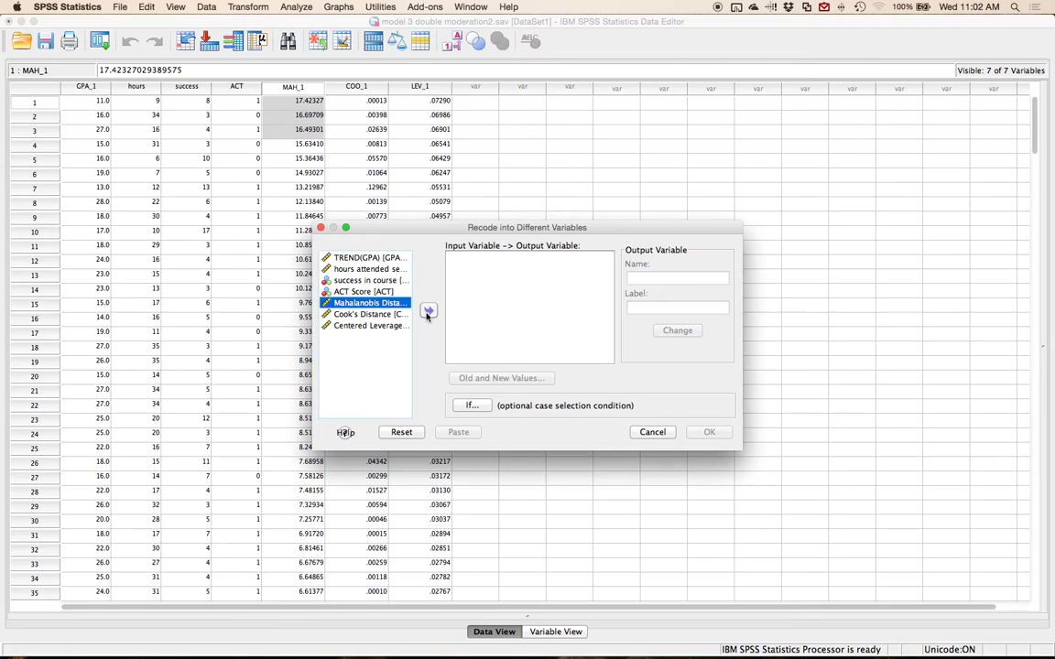
{"action": "left_click", "coordinate": [427, 312]}
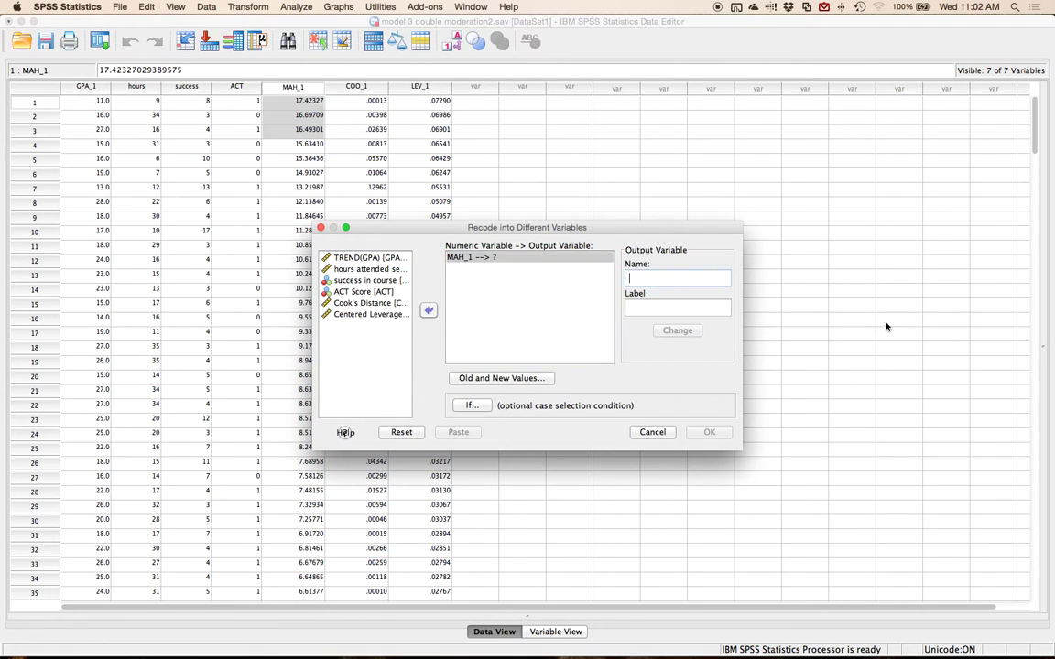
{"action": "type", "text": "mah_out"}
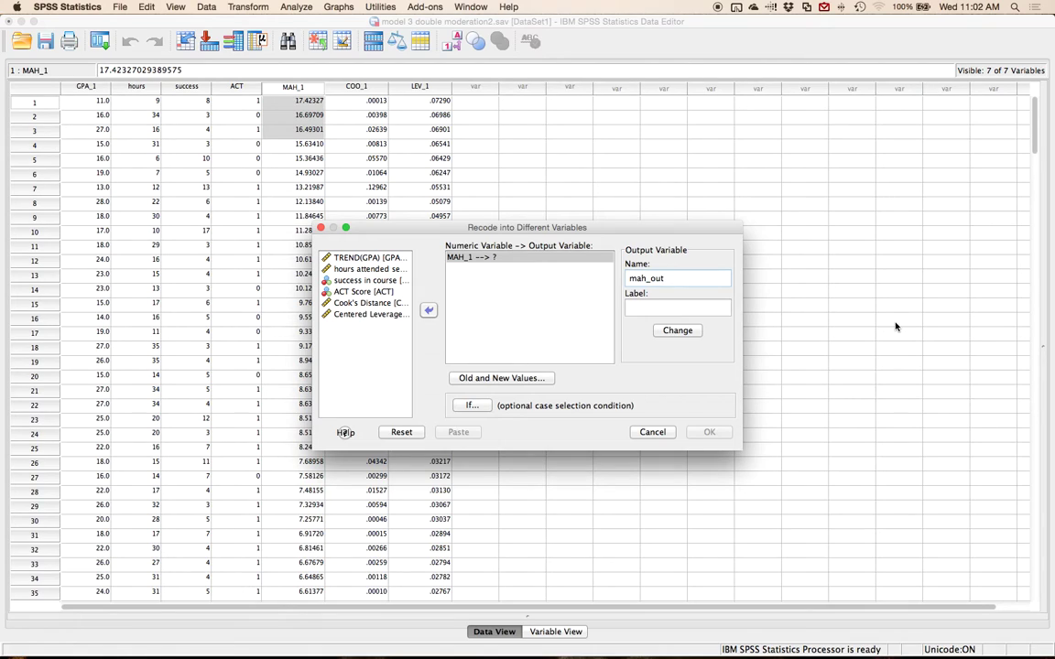
{"action": "left_click", "coordinate": [678, 331]}
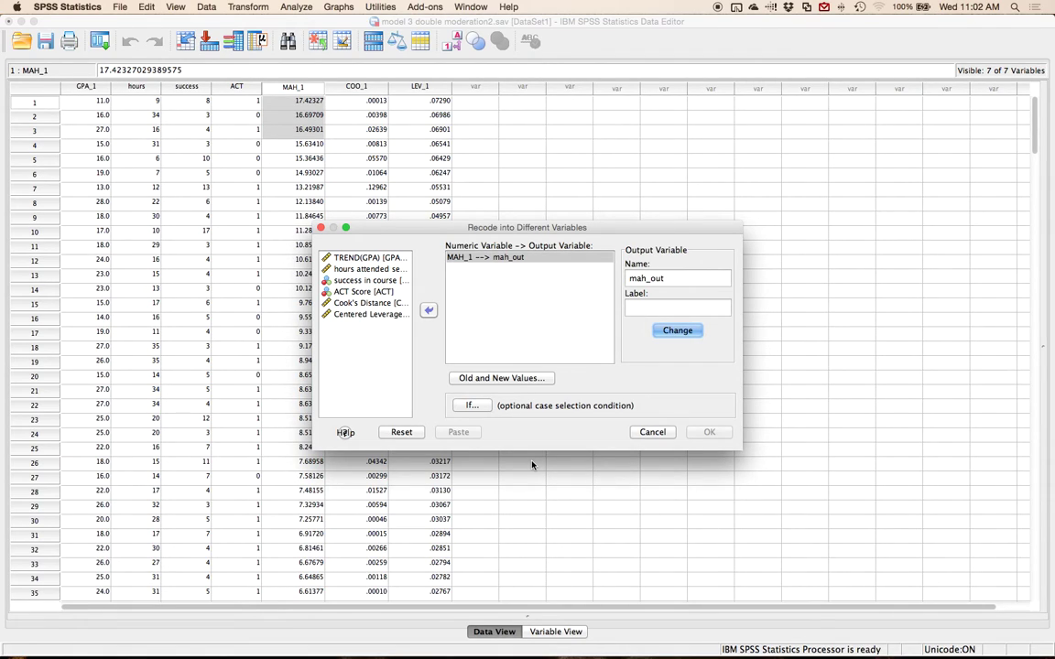
- Add a recode rule that turns MAH_1 values from 16.27 through highest into 1
{"action": "left_click", "coordinate": [515, 380]}
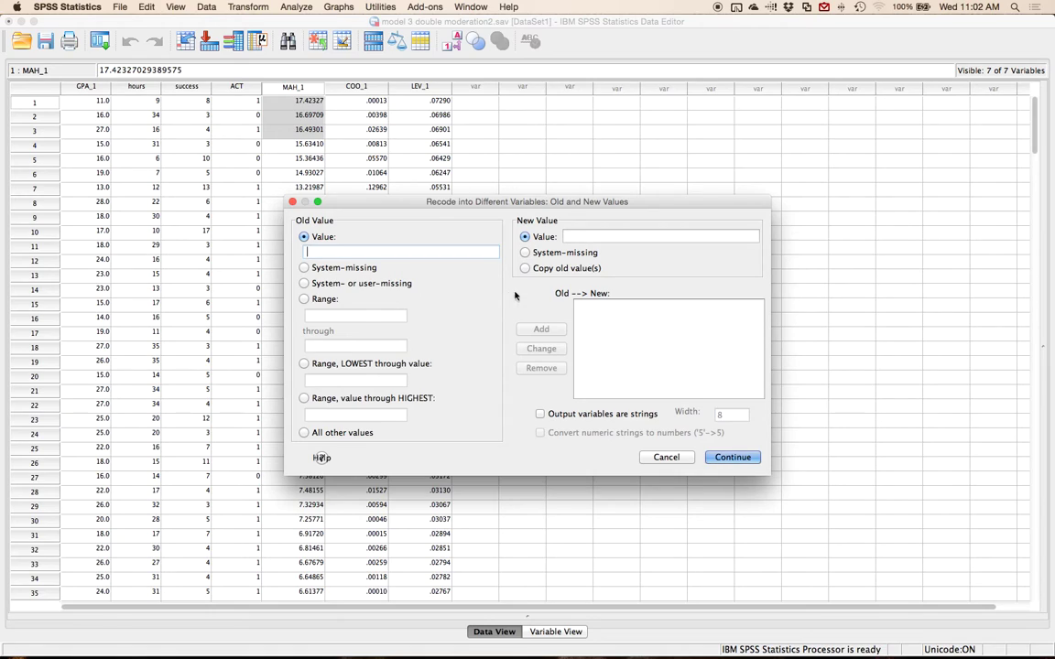
{"action": "left_click", "coordinate": [304, 398]}
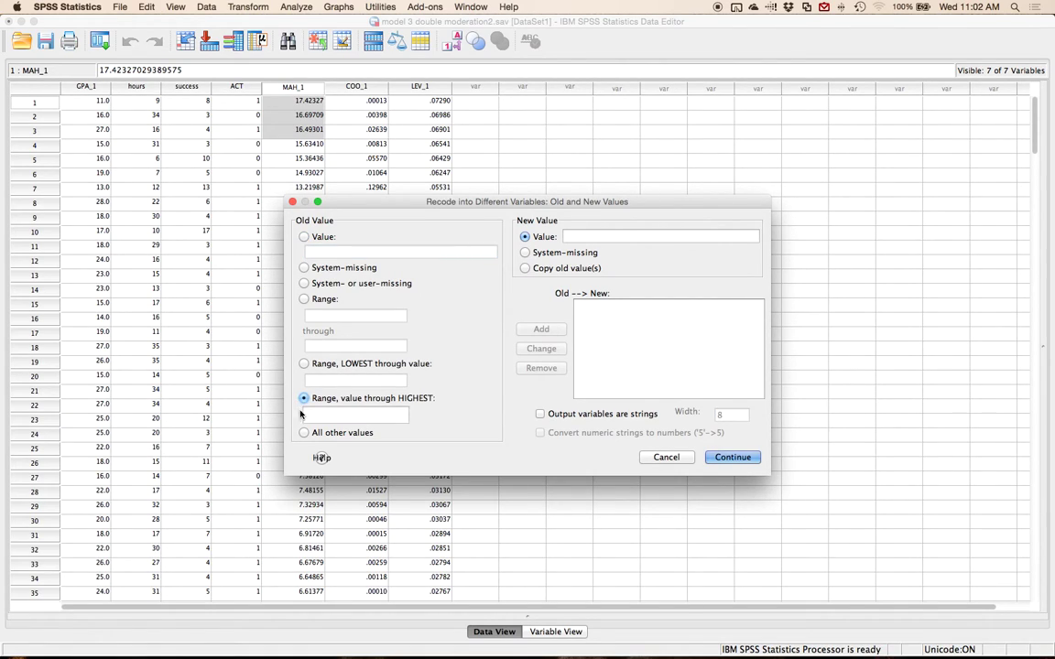
{"action": "left_click", "coordinate": [313, 414]}
{"action": "type", "text": "."}
{"action": "type", "text": "16.27"}
{"action": "left_click", "coordinate": [586, 237]}
{"action": "type", "text": "1"}
{"action": "left_click", "coordinate": [539, 331]}
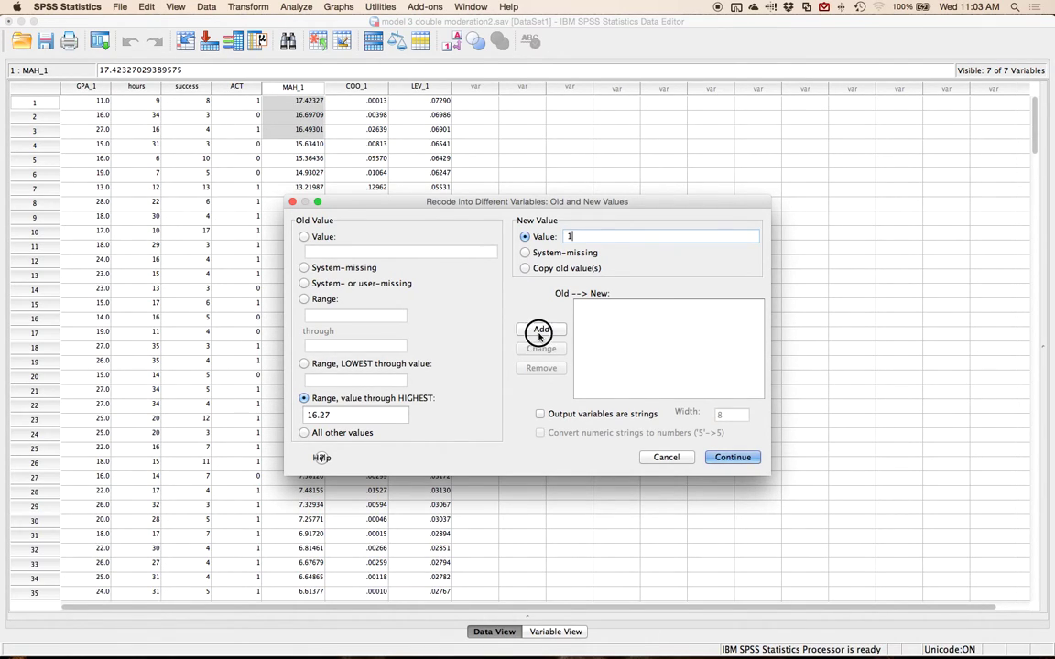
- Recode all other MAH_1 values as 0 and run the recode to create mah_out
{"action": "left_click", "coordinate": [338, 434]}
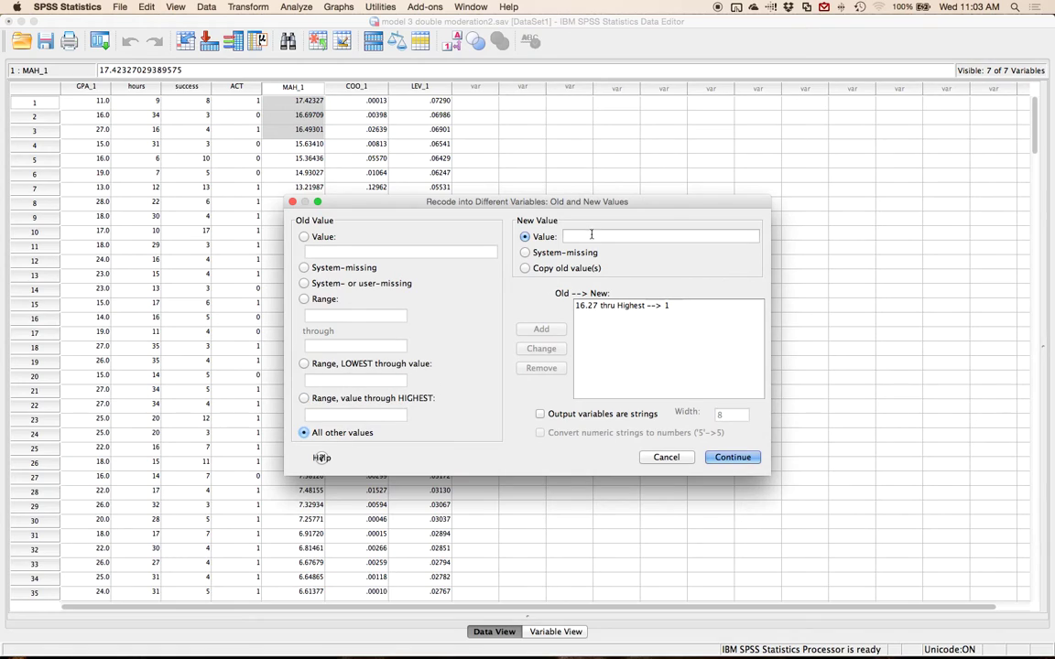
{"action": "type", "text": "0"}
{"action": "left_click", "coordinate": [539, 331]}
{"action": "left_click", "coordinate": [728, 457]}
{"action": "left_click", "coordinate": [713, 433]}
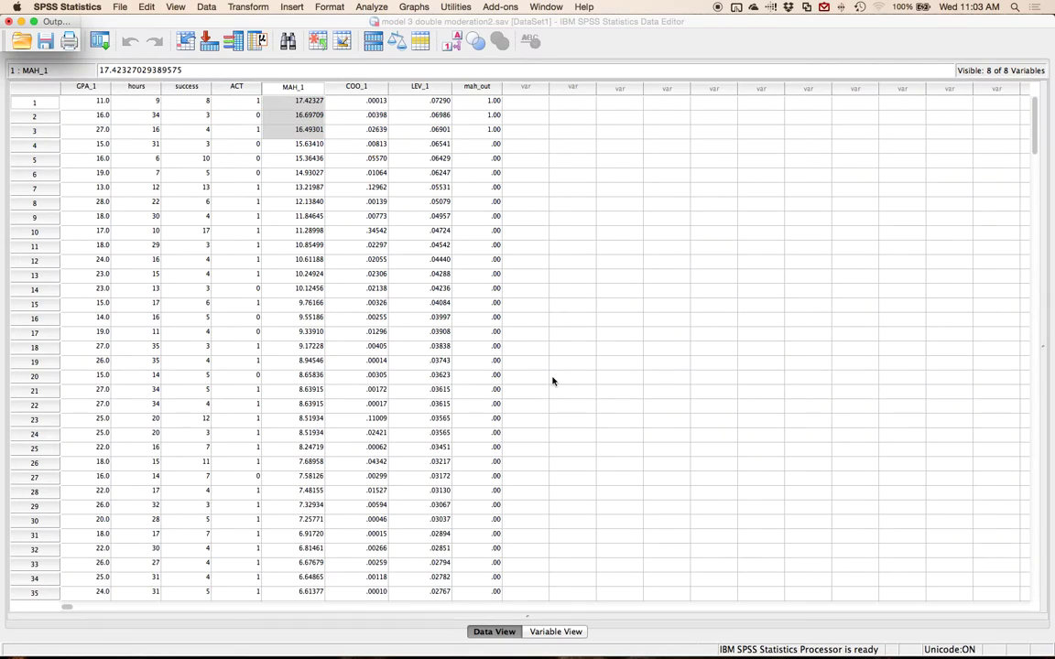
- Sort the dataset by Cook's distance (COO_1) in descending order
{"action": "left_click", "coordinate": [476, 129]}
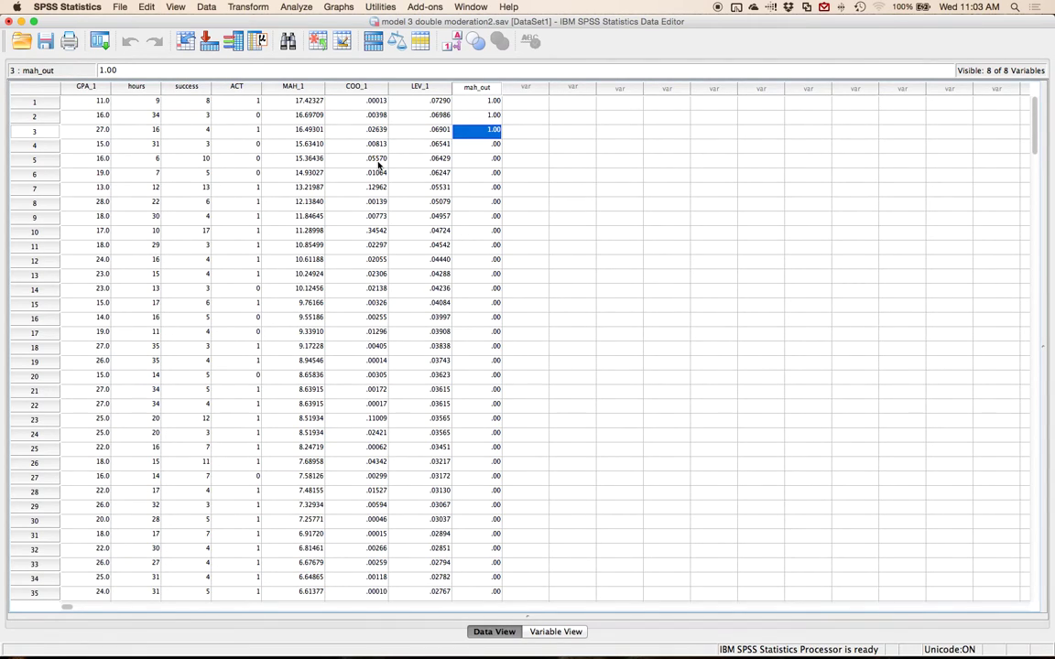
{"action": "right_click", "coordinate": [368, 90]}
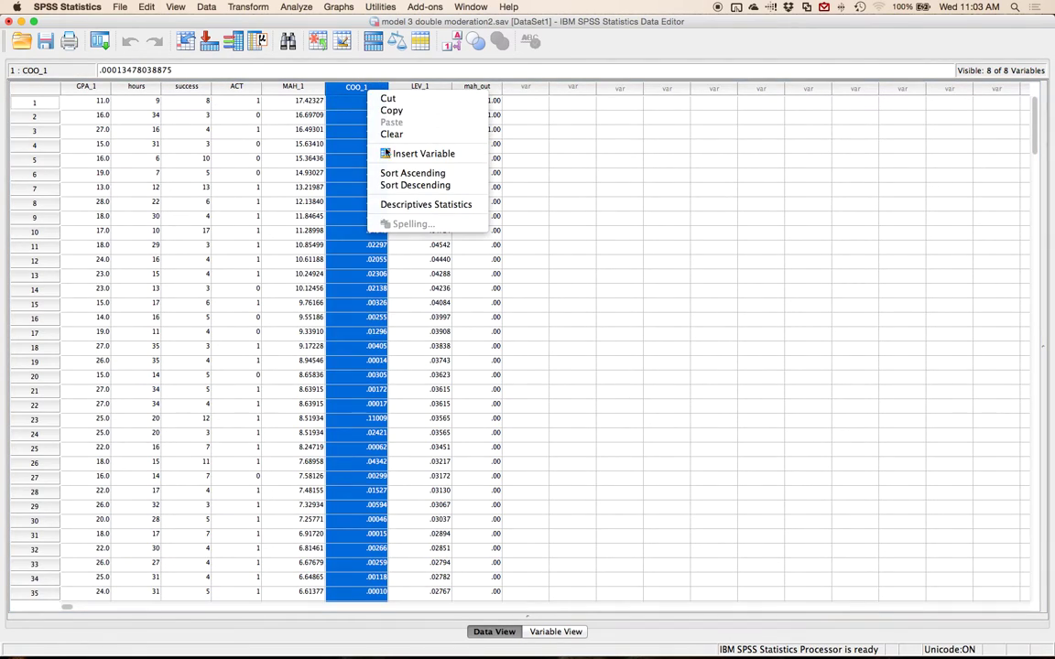
{"action": "left_click", "coordinate": [398, 186]}
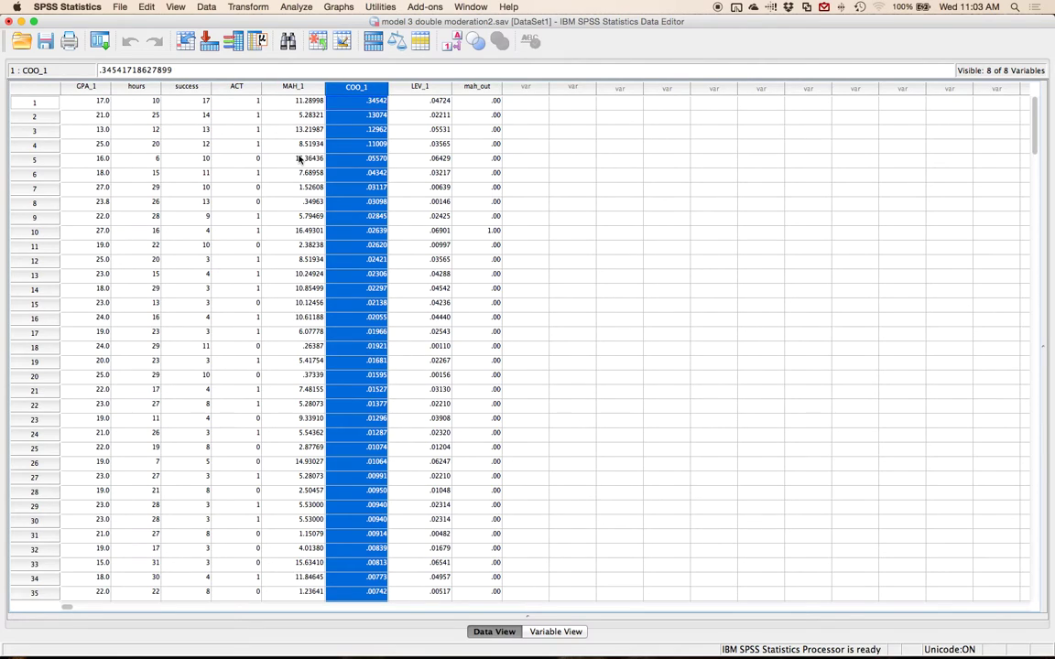
- Switch to the blank Word document, enlarge its view, and write 4 / (N – k – 1) with 4 / 265 – 3 – 1 on the line below
{"action": "mouse_move", "coordinate": [595, 646]}
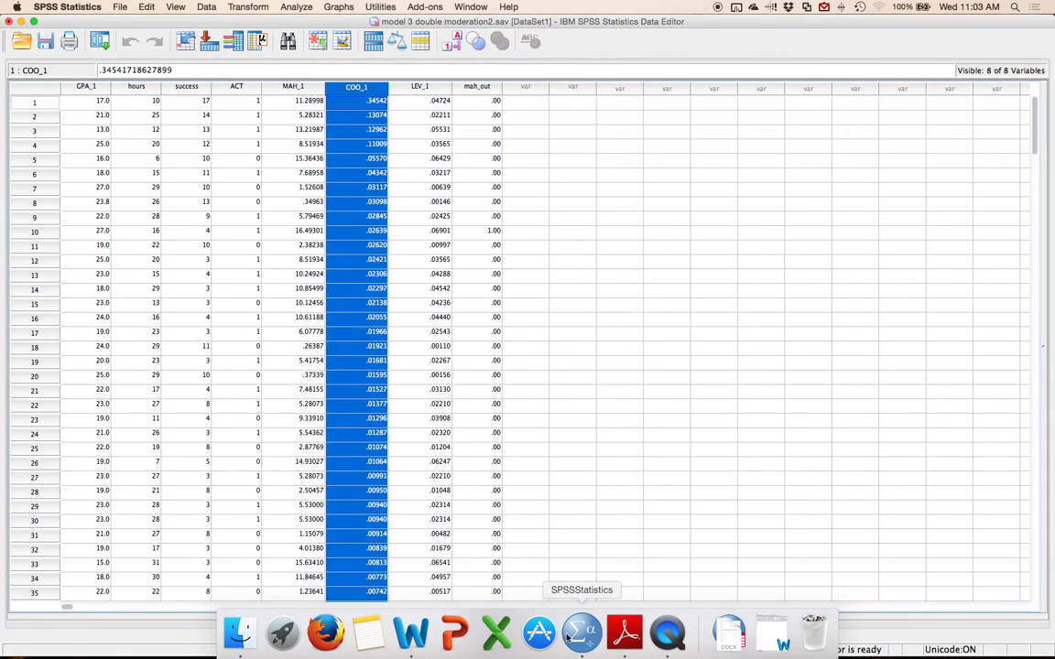
{"action": "left_click", "coordinate": [781, 634]}
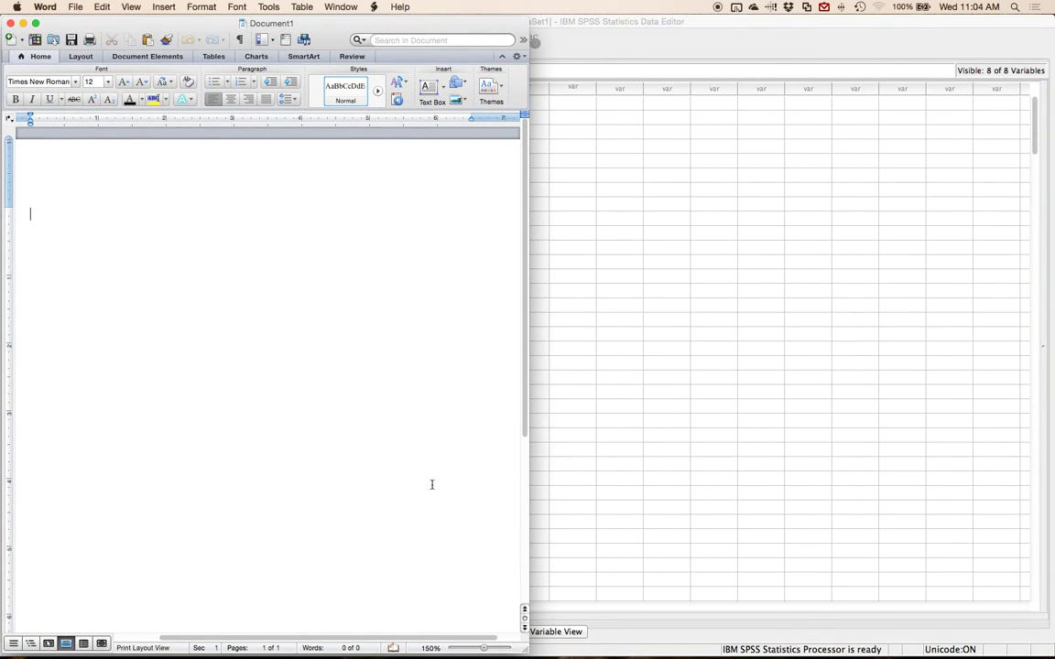
{"action": "left_click", "coordinate": [484, 647]}
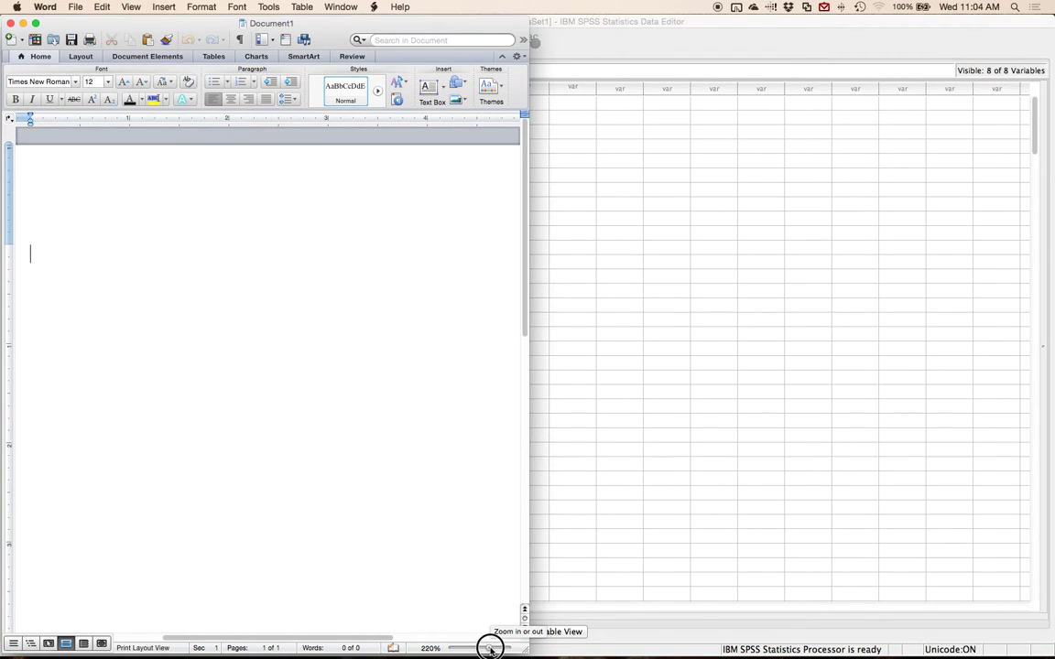
{"action": "type", "text": "4"}
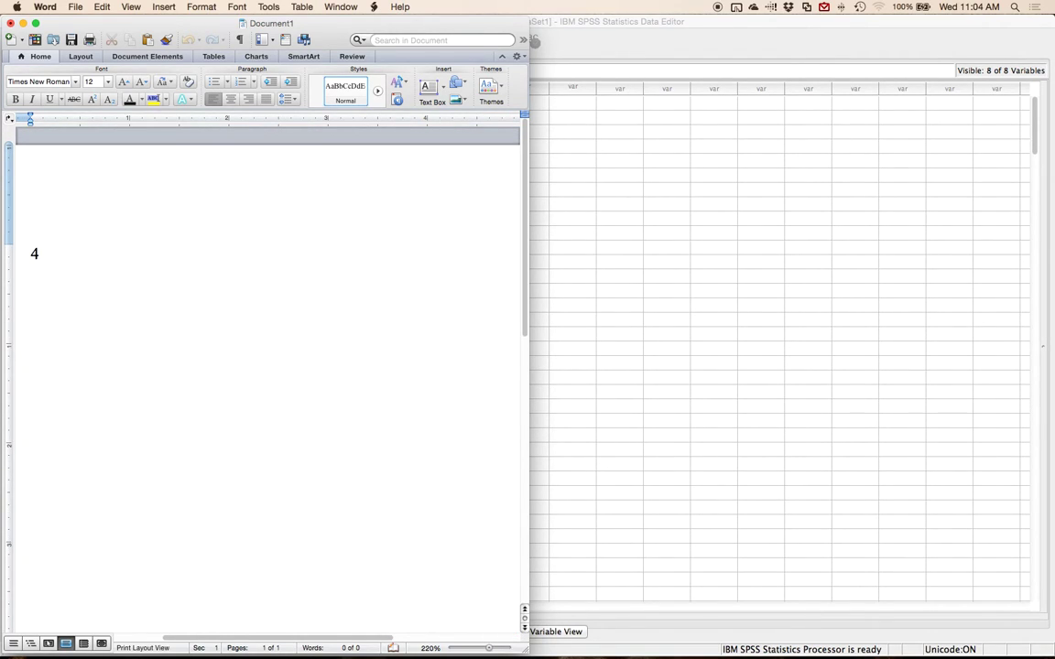
{"action": "type", "text": "./"}
{"action": "type", "text": "("}
{"action": "type", "text": "N - k - 1"}
{"action": "type", "text": ")"}
{"action": "type", "text": "4"}
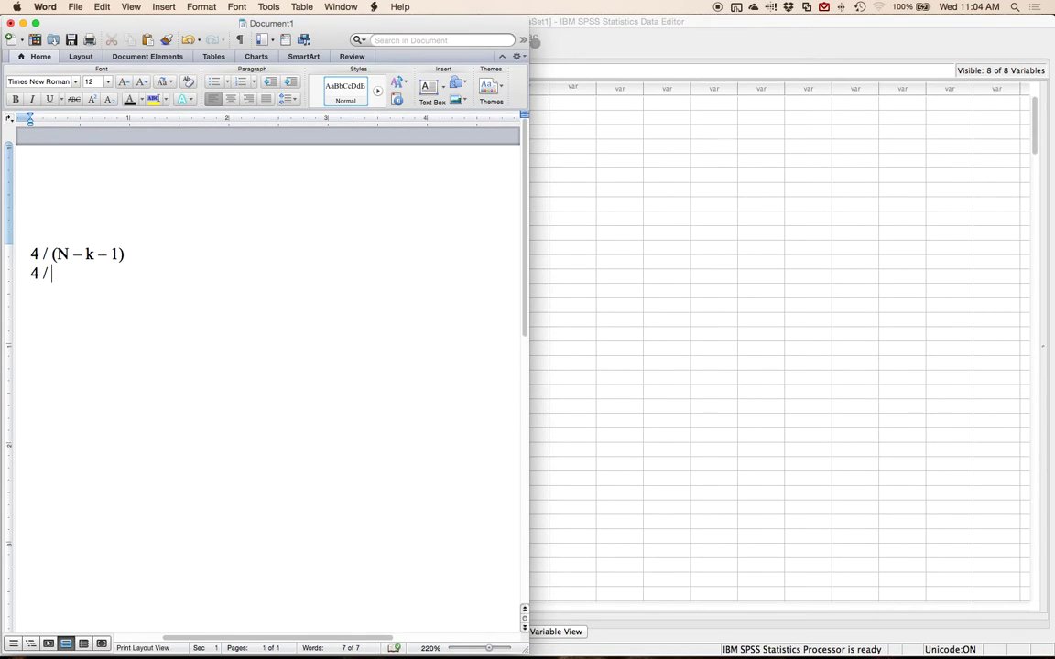
{"action": "type", "text": " / 265"}
{"action": "type", "text": " - 3 - 1"}
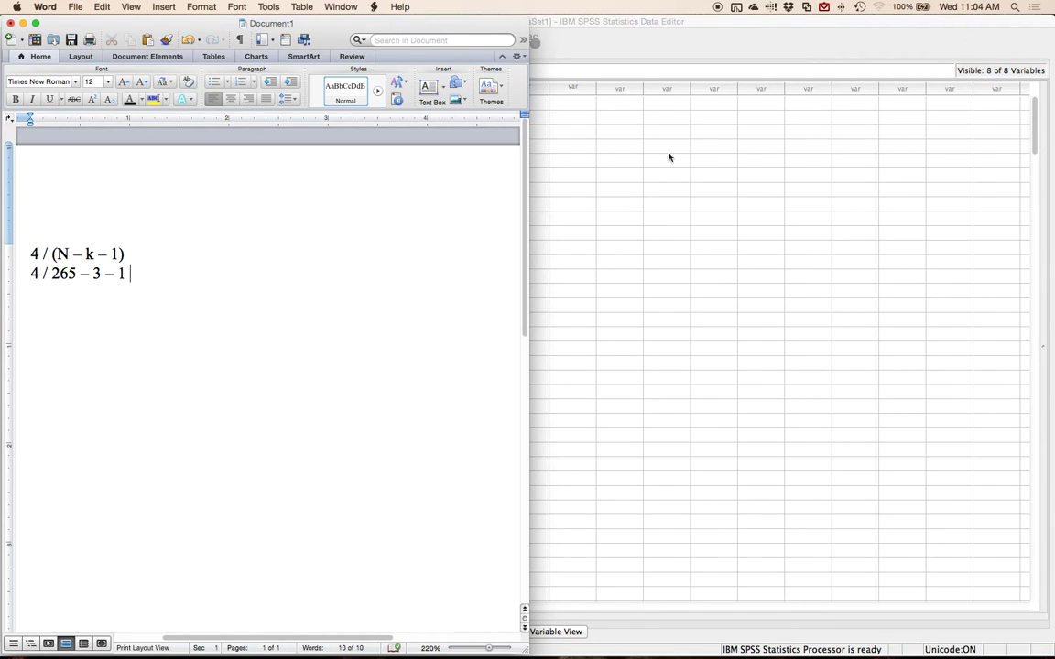
- Copy the expression 4 / 265 – 3 – 1 from the document and try to evaluate it in a Spotlight search
{"action": "left_click_drag", "start_coordinate": [131, 274], "coordinate": [30, 275]}
{"action": "key", "text": "super+c"}
{"action": "key", "text": "super+space"}
{"action": "key", "text": "super+v"}
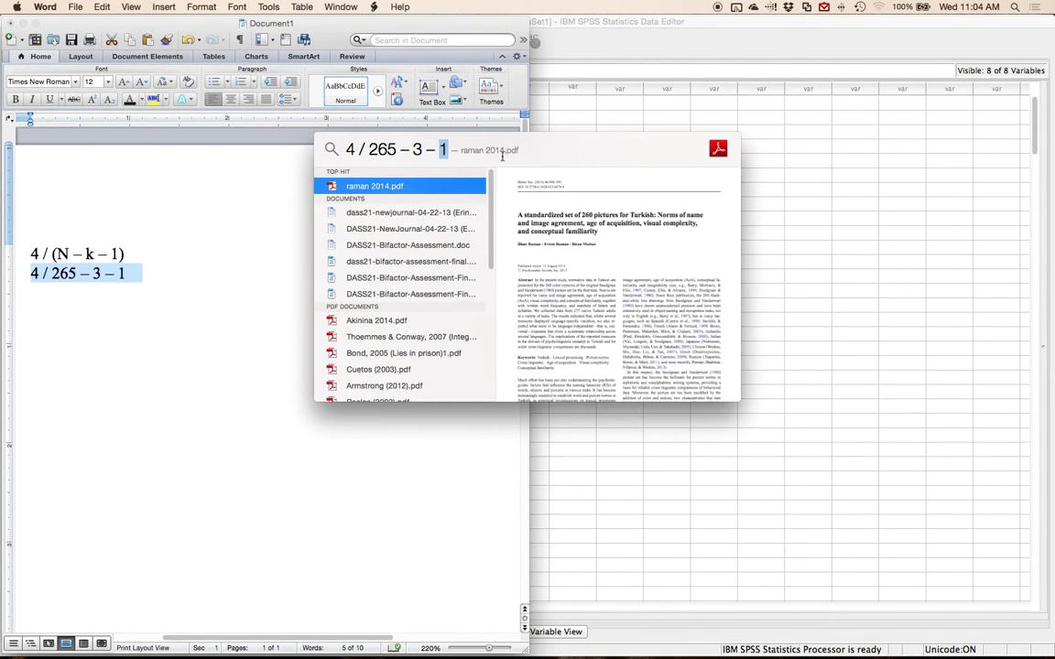
- Open Calculator from the Spotlight search and compute the Cook's distance cutoff as 265-3-1 followed by 4/261
{"action": "left_click_drag", "start_coordinate": [453, 150], "coordinate": [280, 149]}
{"action": "type", "text": "calc"}
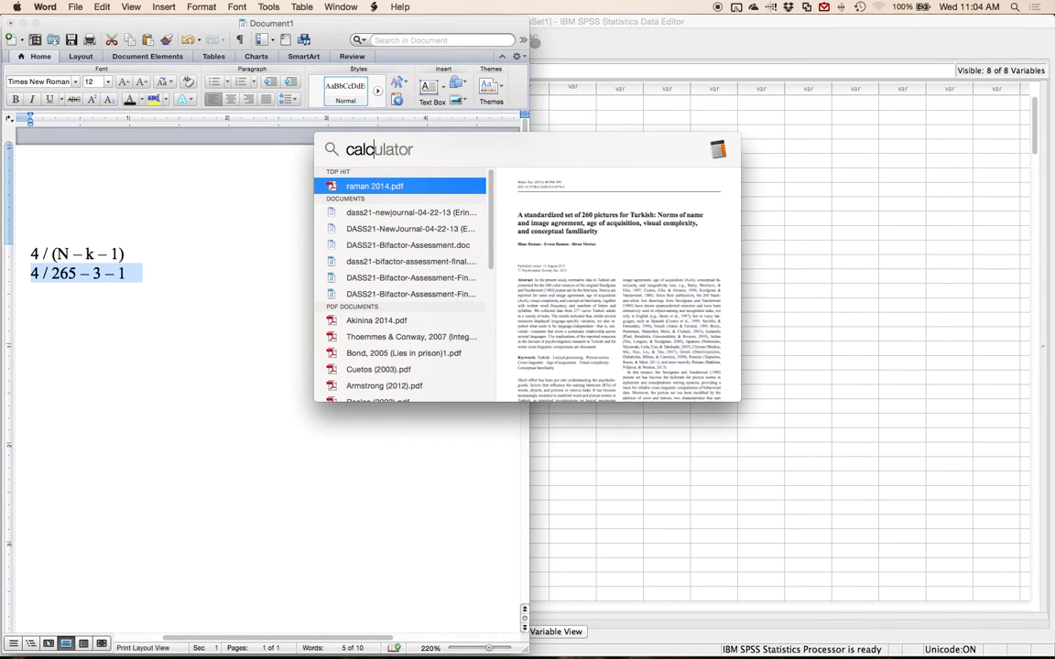
{"action": "key", "text": "Return"}
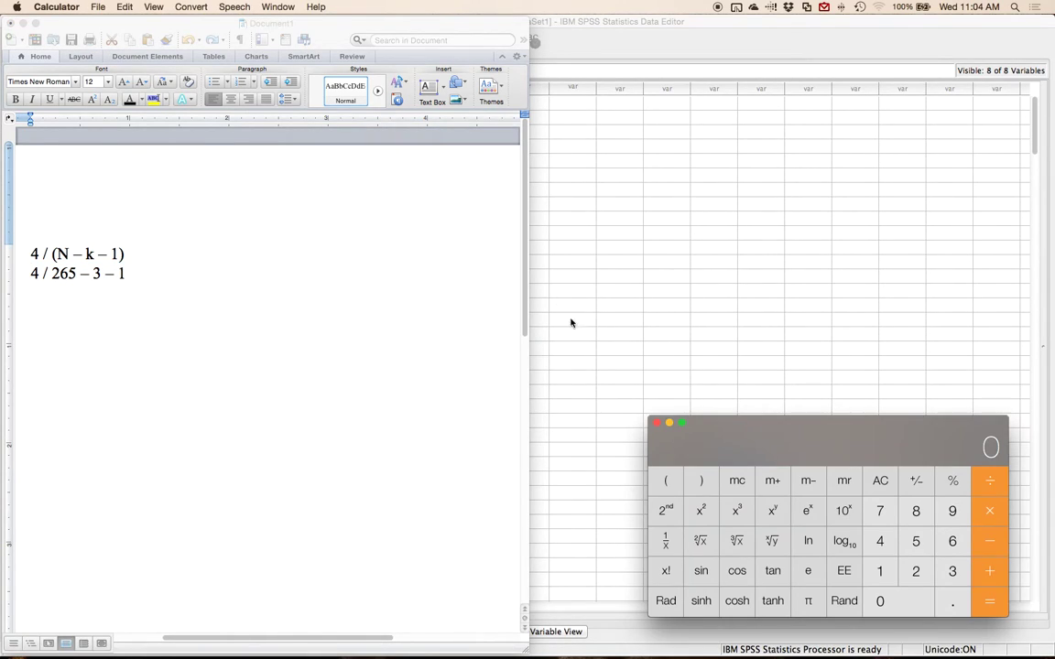
{"action": "type", "text": "265-3-"}
{"action": "type", "text": "1"}
{"action": "key", "text": "Return"}
{"action": "type", "text": "4/261"}
{"action": "key", "text": "Return"}
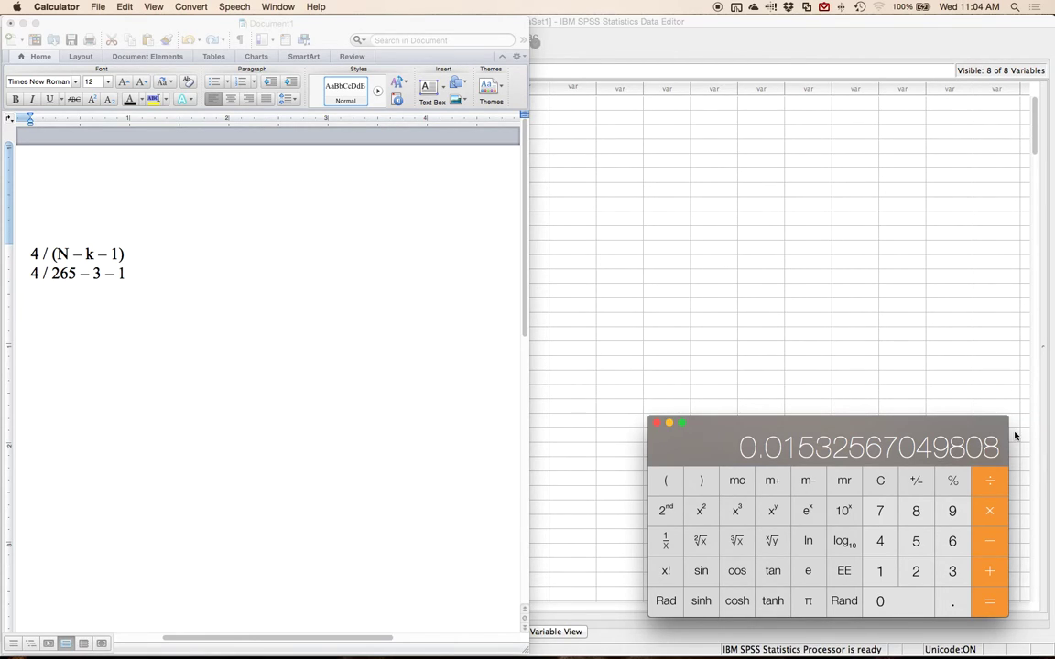
- Switch back to SPSS, reset the recode settings, and set Cook's Distance (COO_1) to recode into a different variable named cook_out
{"action": "left_click", "coordinate": [618, 319]}
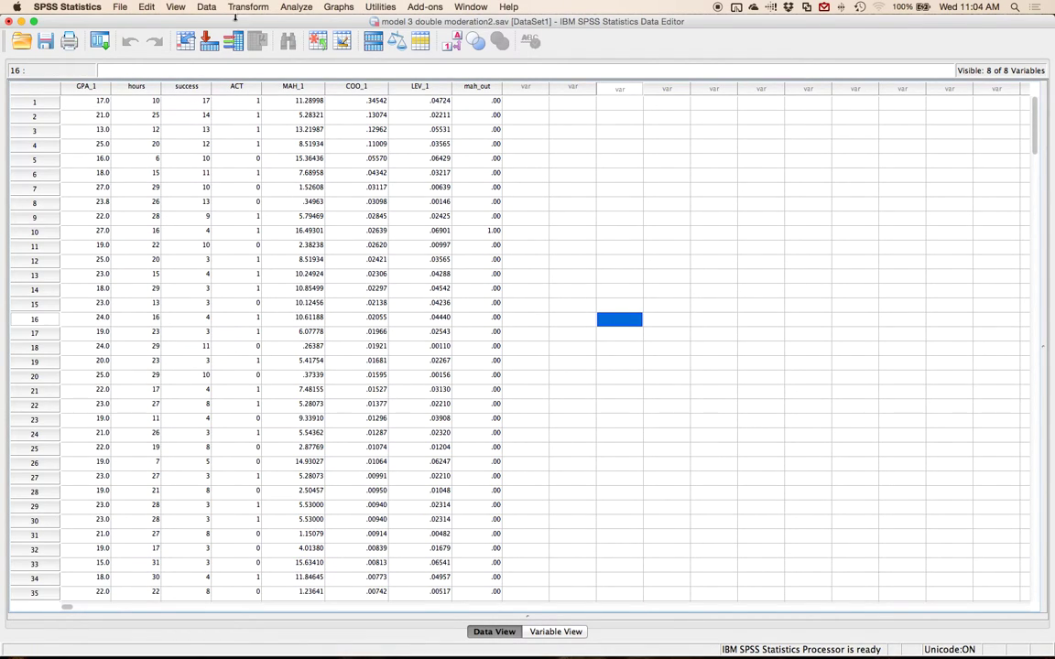
{"action": "left_click", "coordinate": [240, 7]}
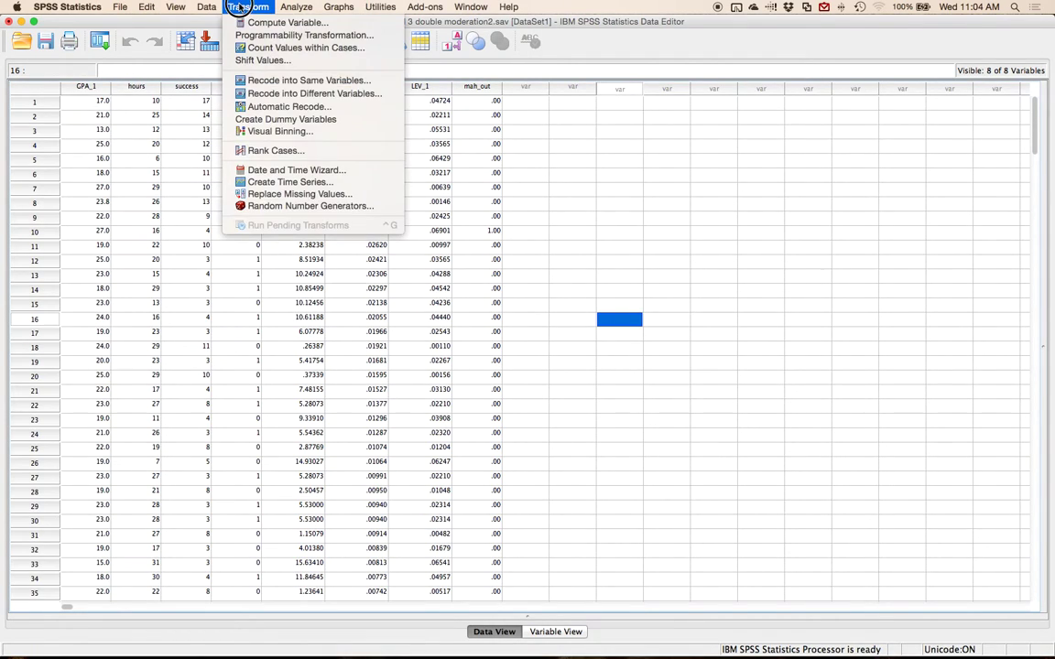
{"action": "left_click", "coordinate": [357, 96]}
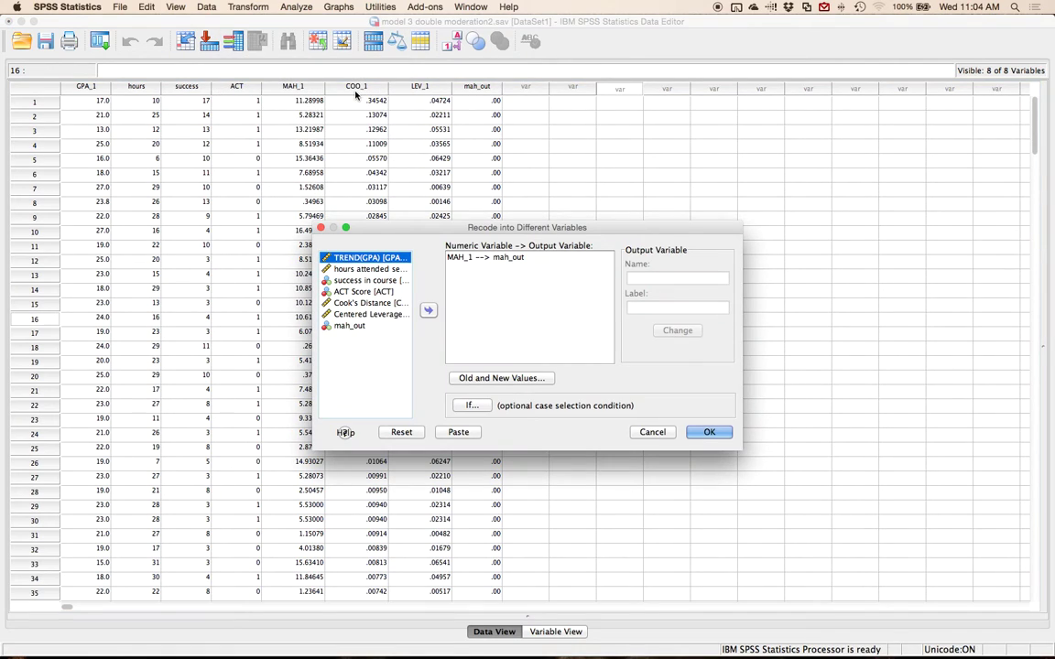
{"action": "left_click", "coordinate": [401, 431]}
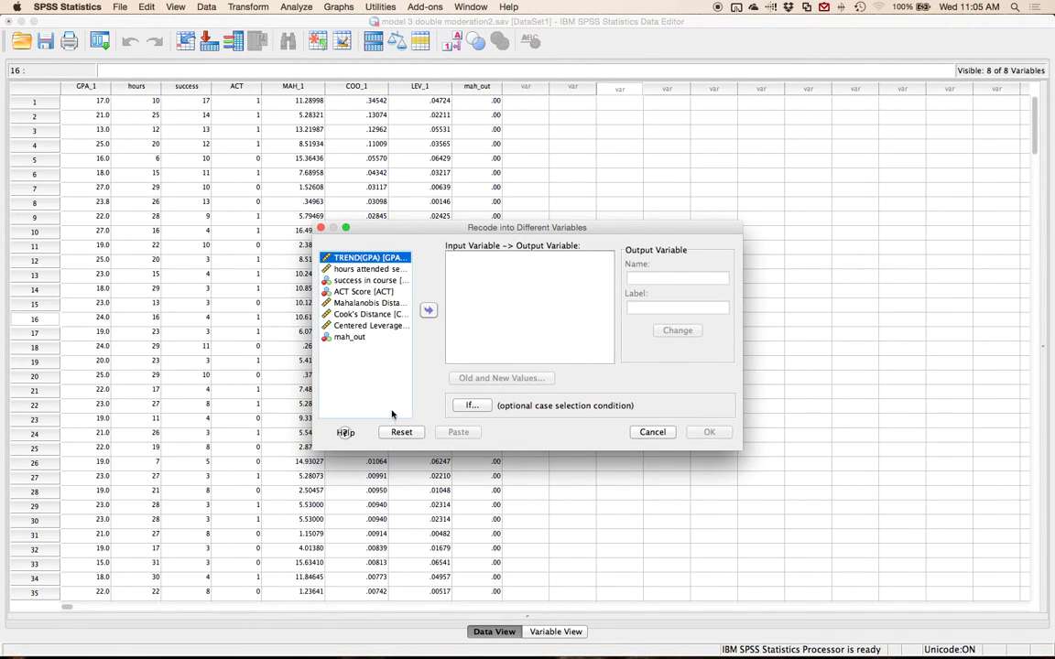
{"action": "left_click", "coordinate": [358, 314]}
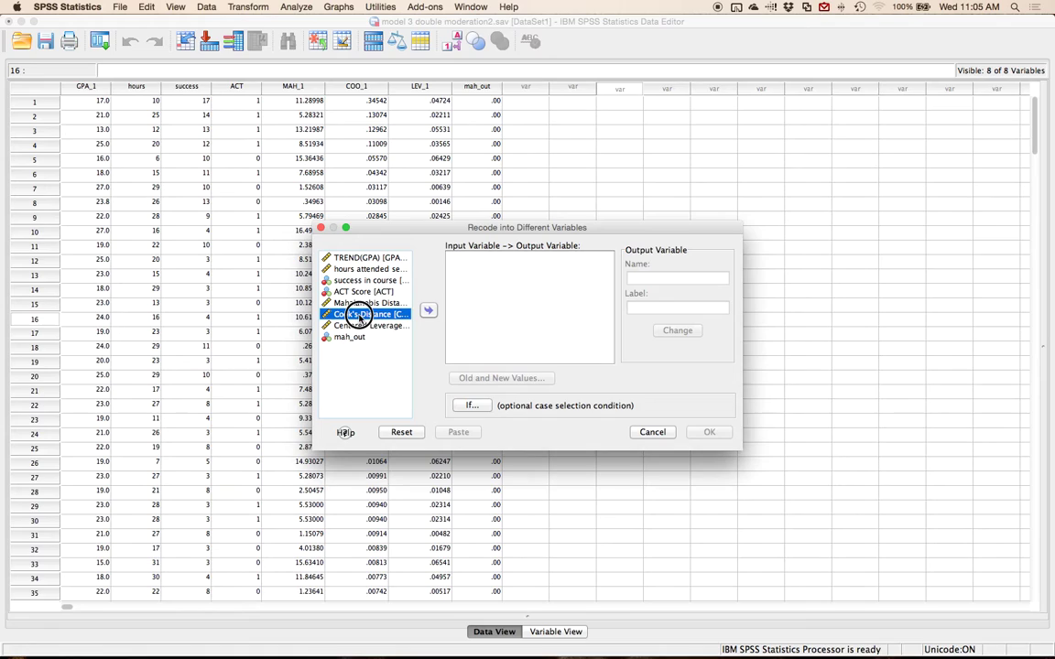
{"action": "left_click", "coordinate": [428, 310]}
{"action": "left_click", "coordinate": [690, 280]}
{"action": "type", "text": "coc"}
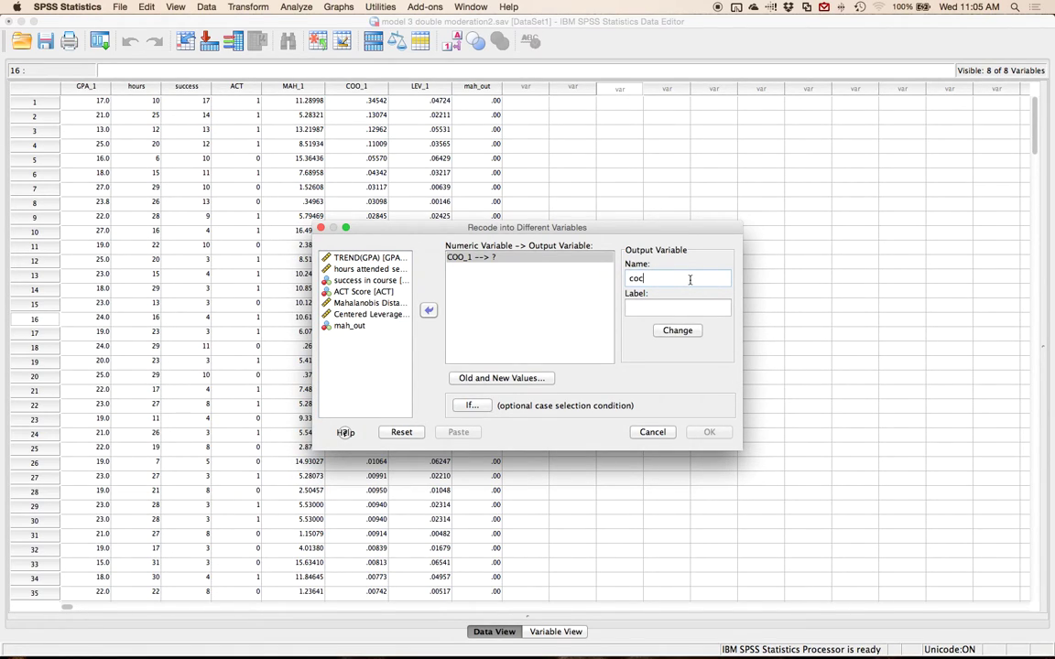
{"action": "key", "text": "BackSpace"}
{"action": "type", "text": "ok_out"}
{"action": "left_click", "coordinate": [668, 331]}
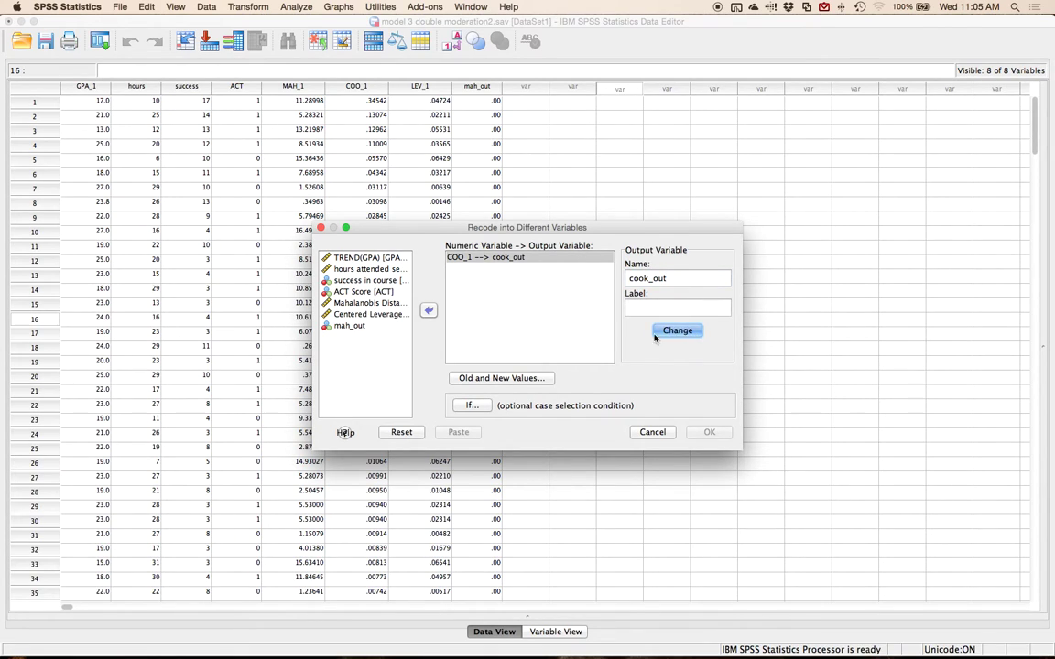
- Add a recode rule that turns COO_1 values from .0153 through highest into 1
{"action": "left_click", "coordinate": [522, 381]}
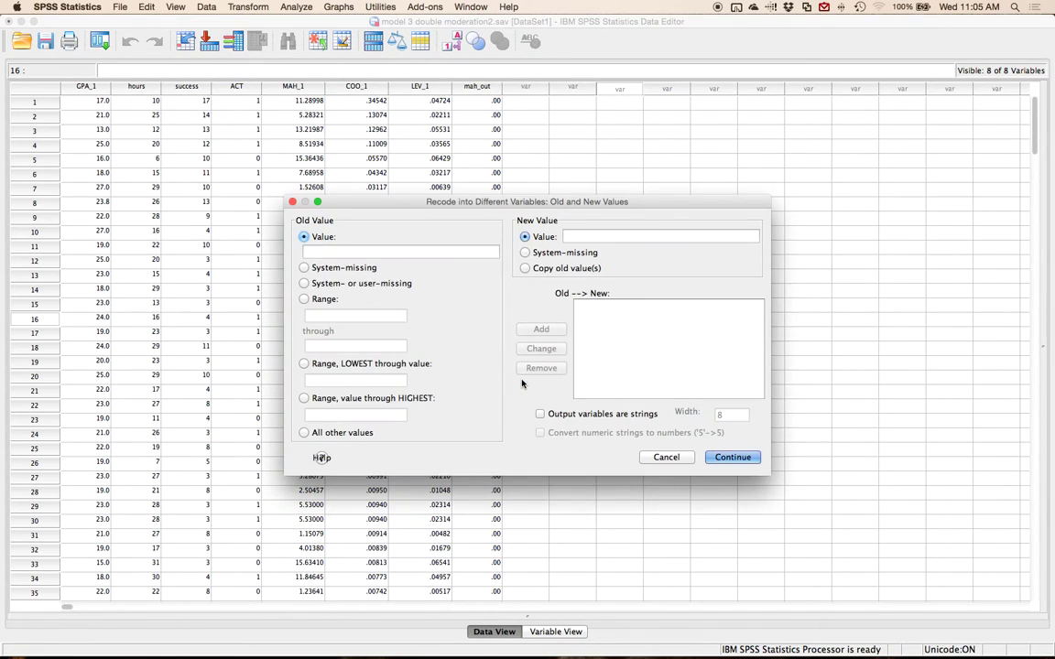
{"action": "left_click", "coordinate": [304, 400]}
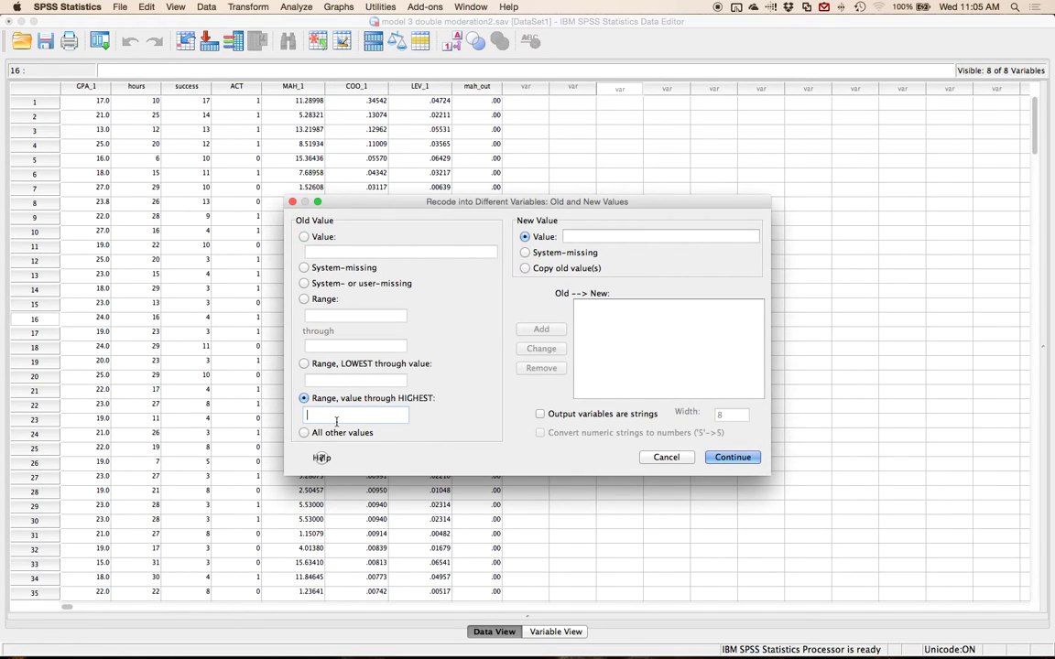
{"action": "type", "text": ".0153"}
{"action": "left_click", "coordinate": [590, 236]}
{"action": "type", "text": "1"}
{"action": "left_click", "coordinate": [541, 329]}
- Recode all other COO_1 values as 0, run the recode, and check the flagged cases in mah_out and cook_out
{"action": "left_click", "coordinate": [307, 433]}
{"action": "left_click", "coordinate": [581, 237]}
{"action": "type", "text": "0"}
{"action": "left_click", "coordinate": [537, 334]}
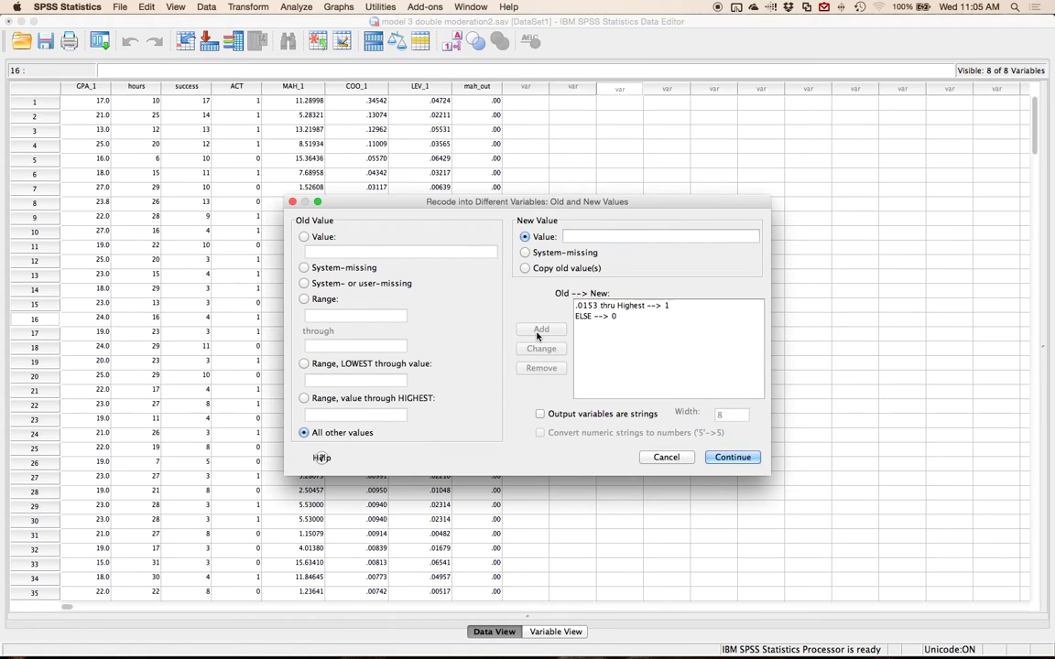
{"action": "left_click", "coordinate": [721, 458]}
{"action": "left_click", "coordinate": [706, 432]}
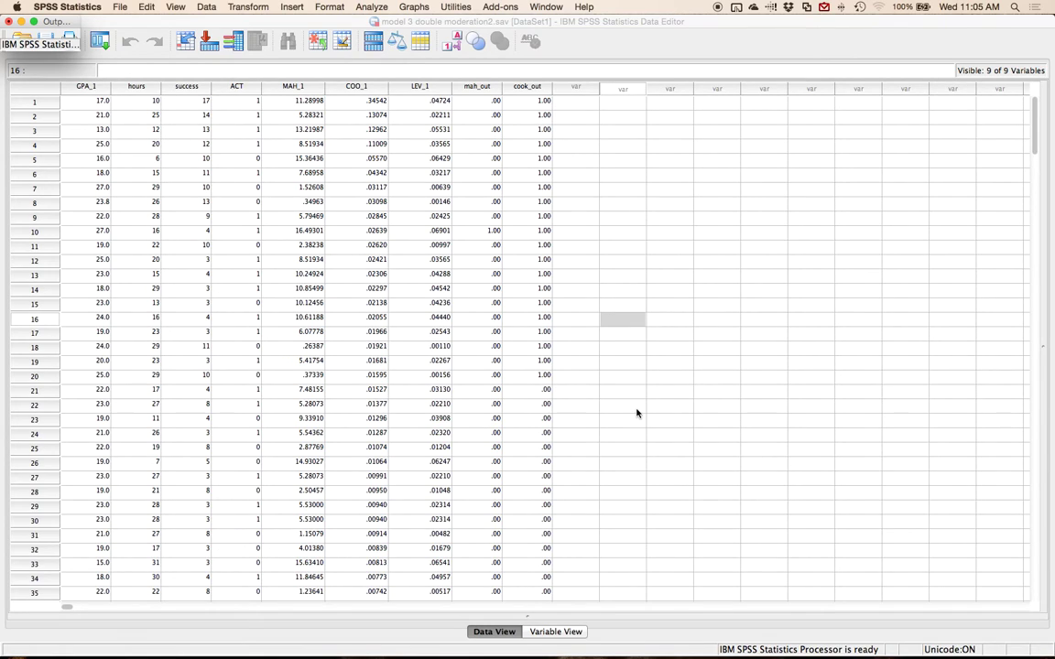
{"action": "left_click", "coordinate": [517, 378]}
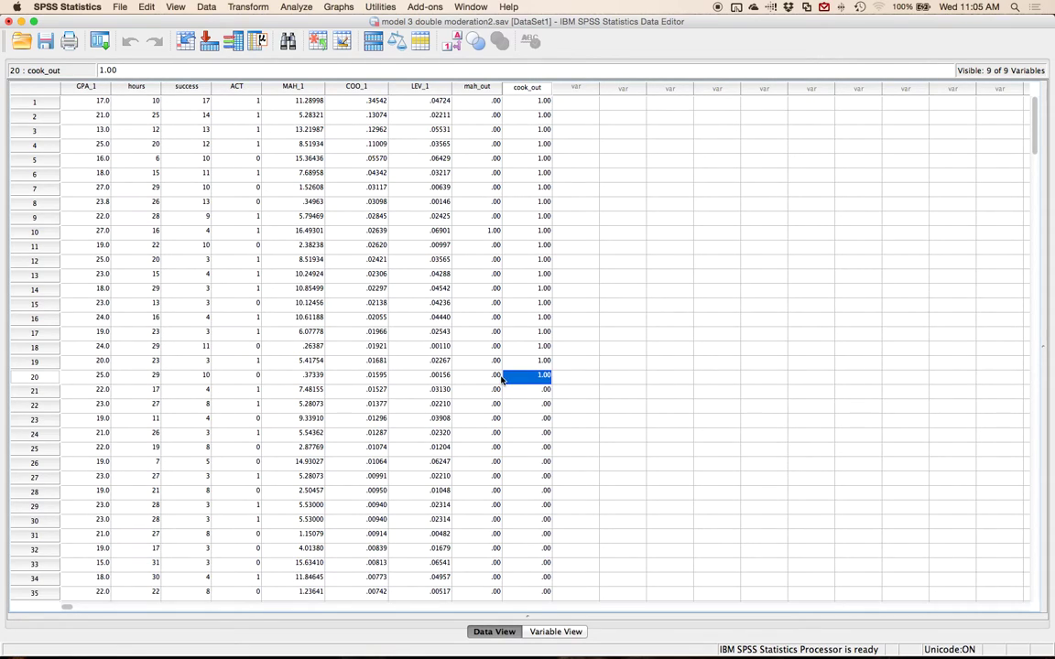
{"action": "left_click_drag", "start_coordinate": [476, 231], "coordinate": [541, 235]}
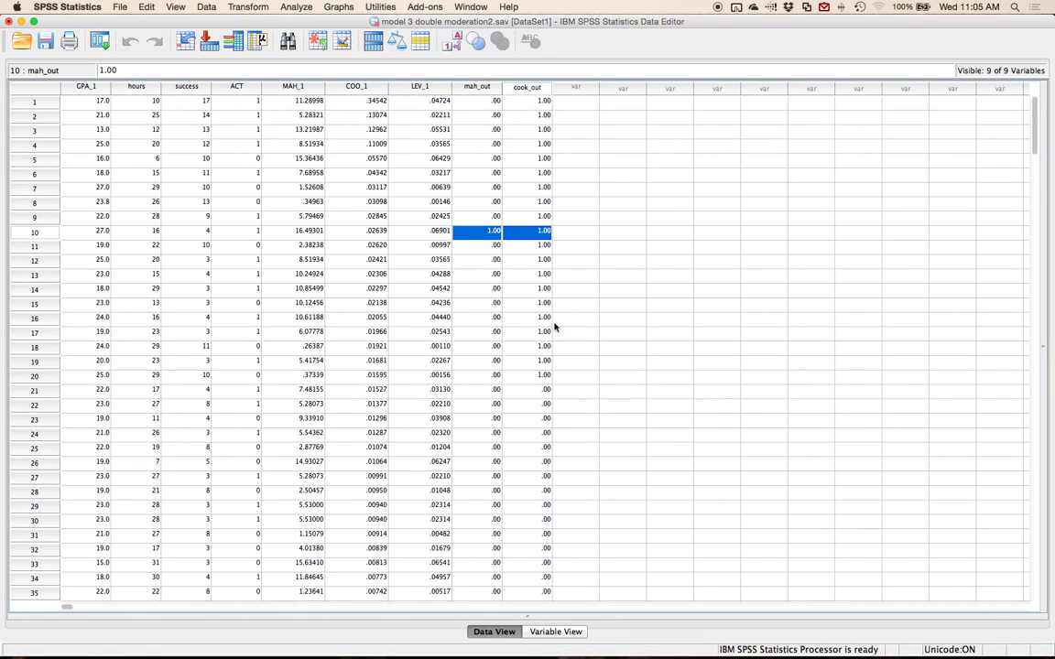
- Switch to the Word document and add the leverage cutoff formula (2k+2) / N with (2*3+2) / 265 on the line below
{"action": "mouse_move", "coordinate": [641, 654]}
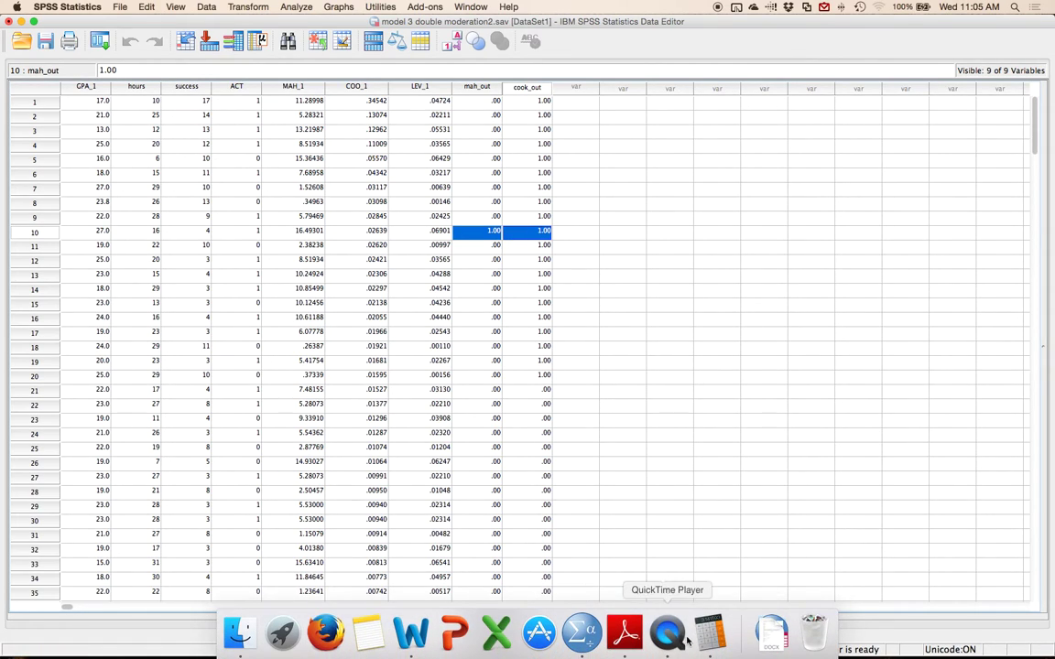
{"action": "left_click", "coordinate": [412, 641]}
{"action": "left_click", "coordinate": [403, 577]}
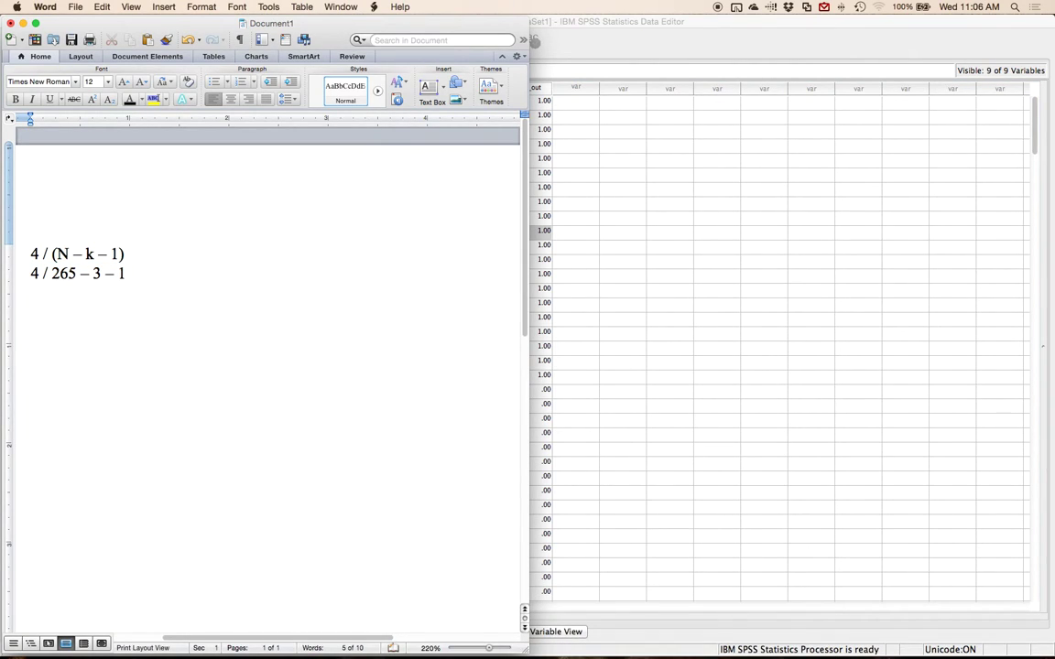
{"action": "key", "text": "Return"}
{"action": "key", "text": "Return"}
{"action": "type", "text": "(2k+2) / n"}
{"action": "key", "text": "BackSpace"}
{"action": "type", "text": "N"}
{"action": "type", "text": "(2"}
{"action": "type", "text": "*3"}
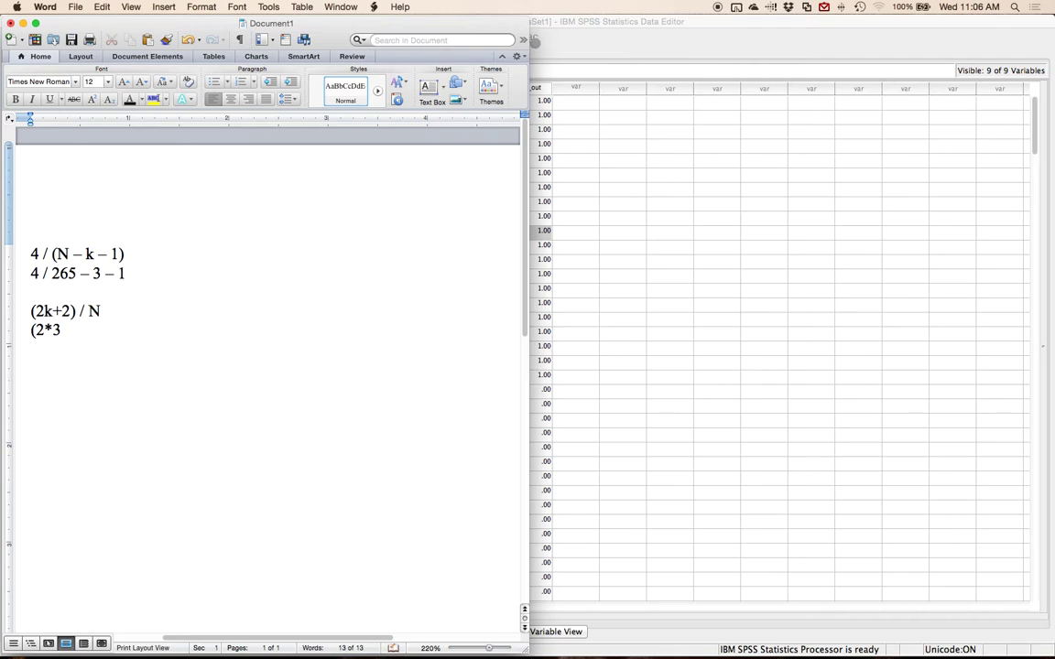
{"action": "type", "text": "+2) / 265"}
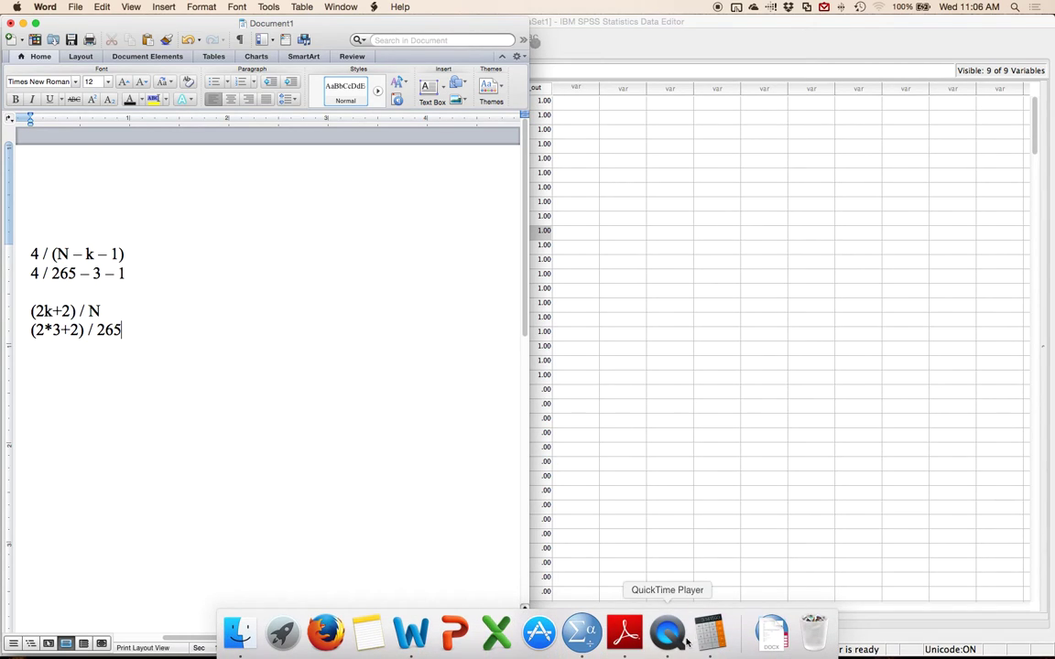
- Switch to Calculator and compute the leverage cutoff as 2*3+2 divided by 265
{"action": "left_click", "coordinate": [709, 630]}
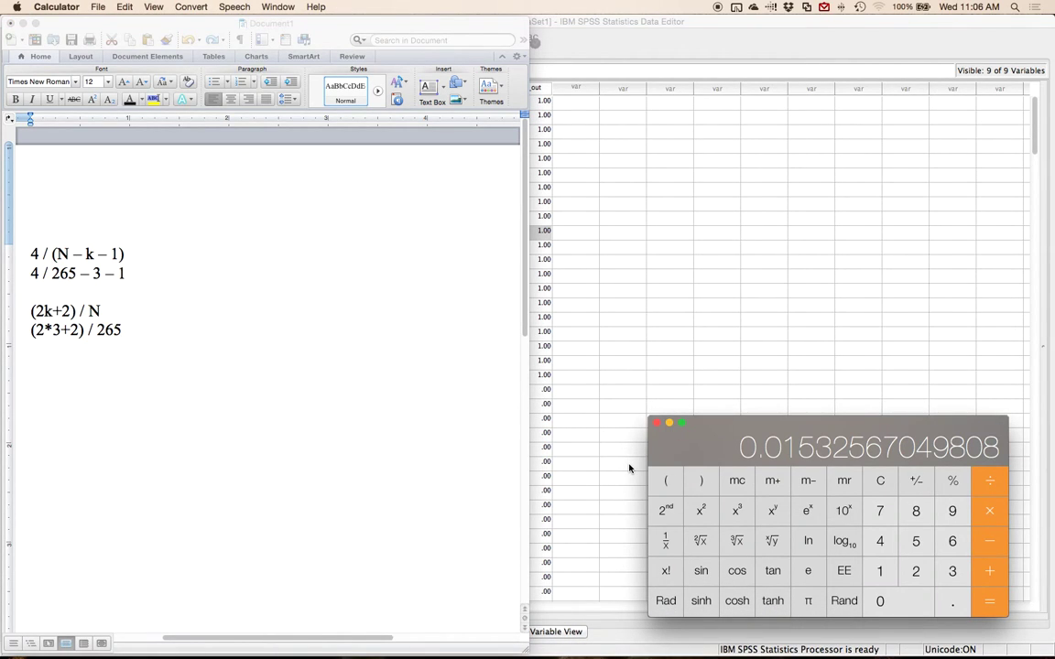
{"action": "type", "text": "2*3+2"}
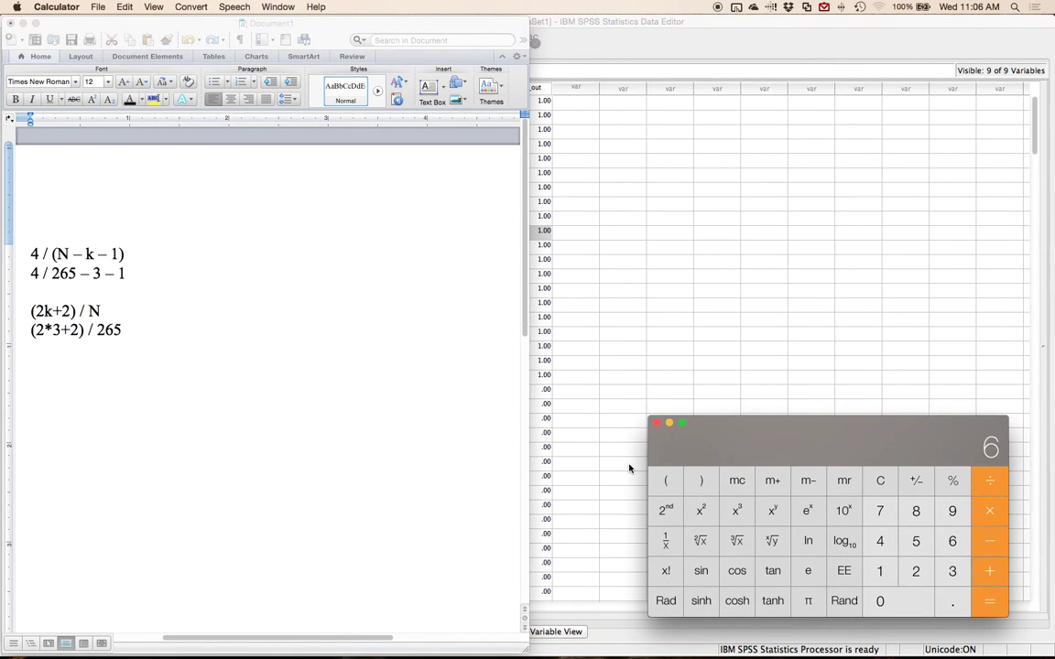
{"action": "key", "text": "Return"}
{"action": "type", "text": "/265"}
{"action": "key", "text": "Return"}
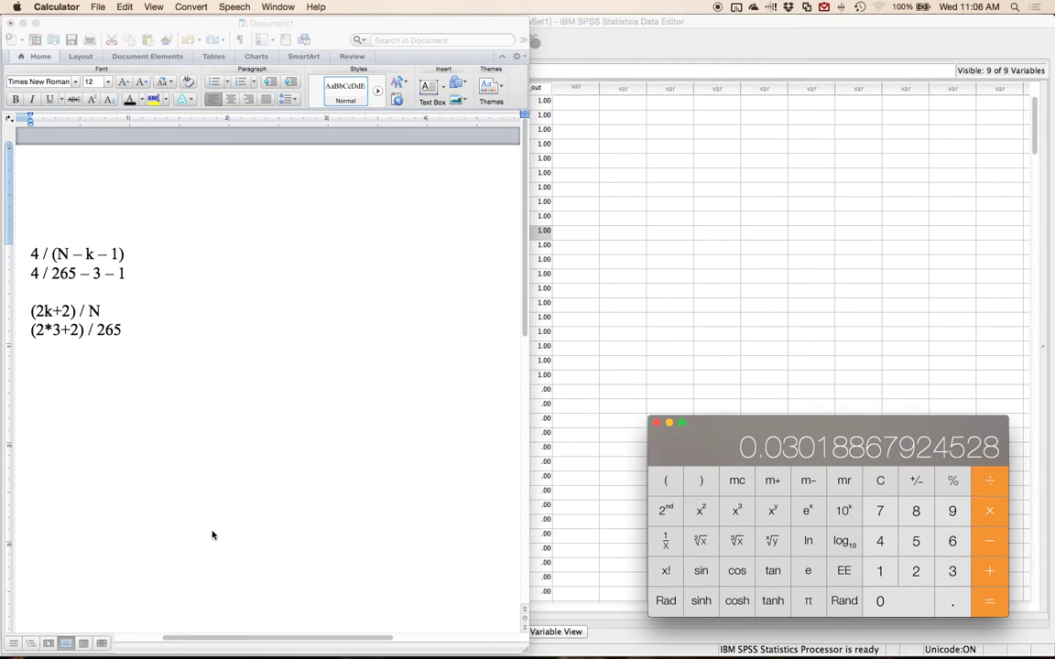
- Switch to the SPSS data editor and set up a fresh recode of LEV_1 into a different variable named lev_out
{"action": "left_click", "coordinate": [609, 160]}
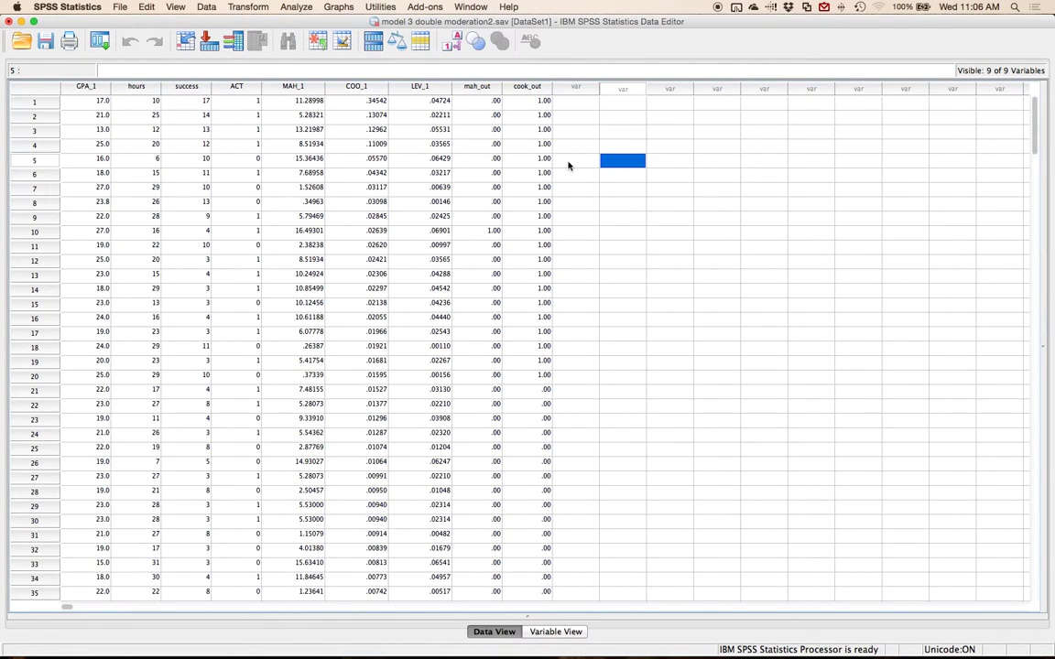
{"action": "left_click", "coordinate": [261, 7]}
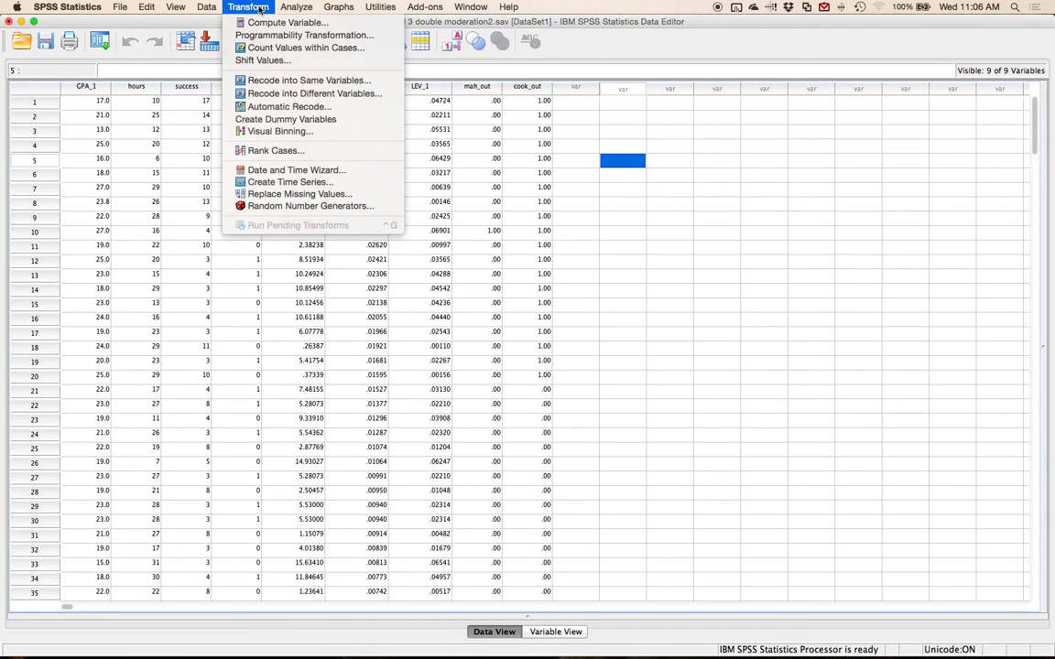
{"action": "left_click", "coordinate": [317, 97]}
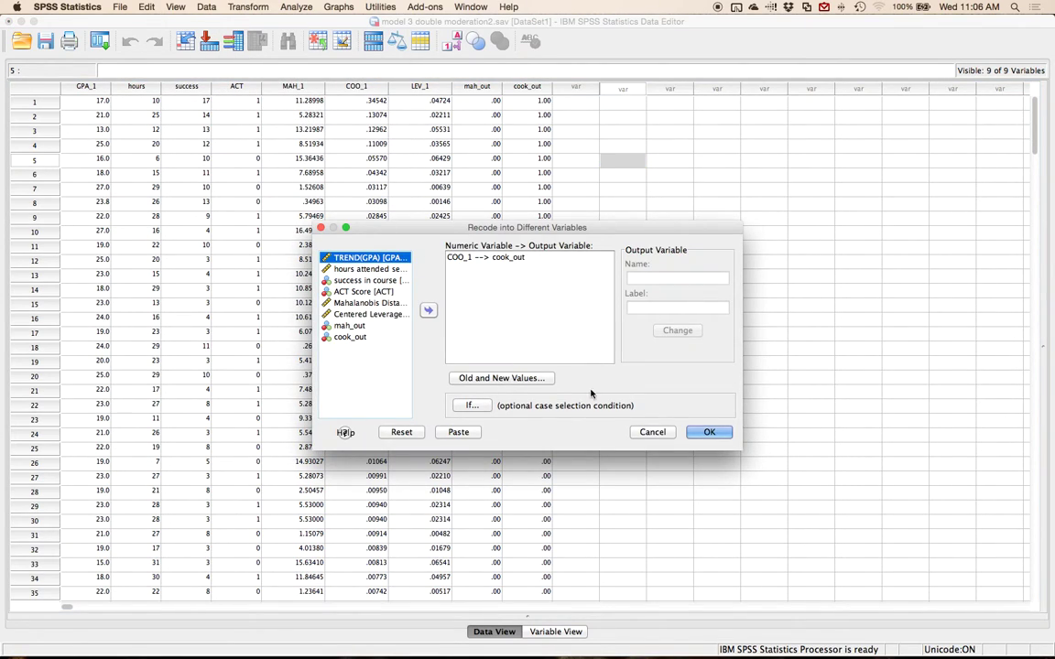
{"action": "left_click", "coordinate": [401, 432]}
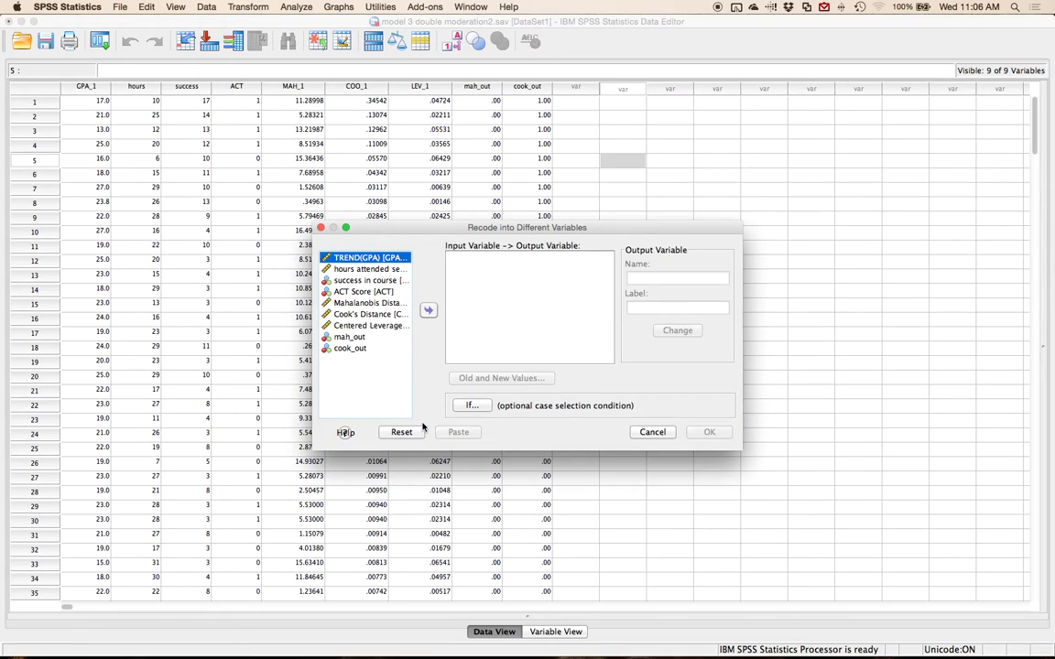
{"action": "left_click", "coordinate": [368, 325]}
{"action": "left_click", "coordinate": [428, 310]}
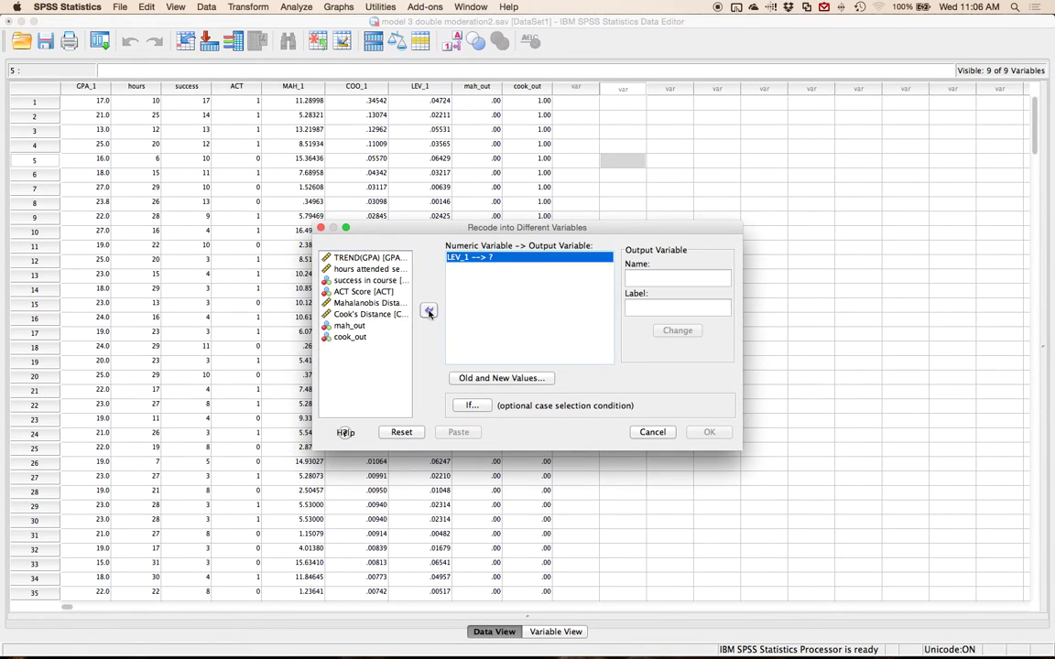
{"action": "left_click", "coordinate": [643, 280]}
{"action": "type", "text": "lev_out"}
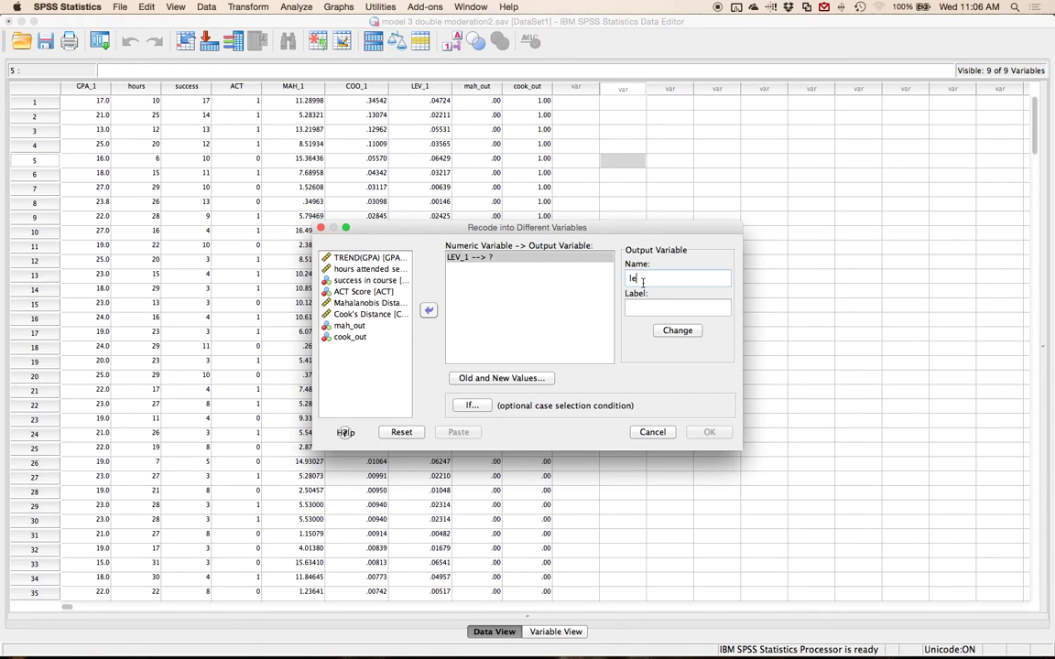
{"action": "left_click", "coordinate": [678, 330]}
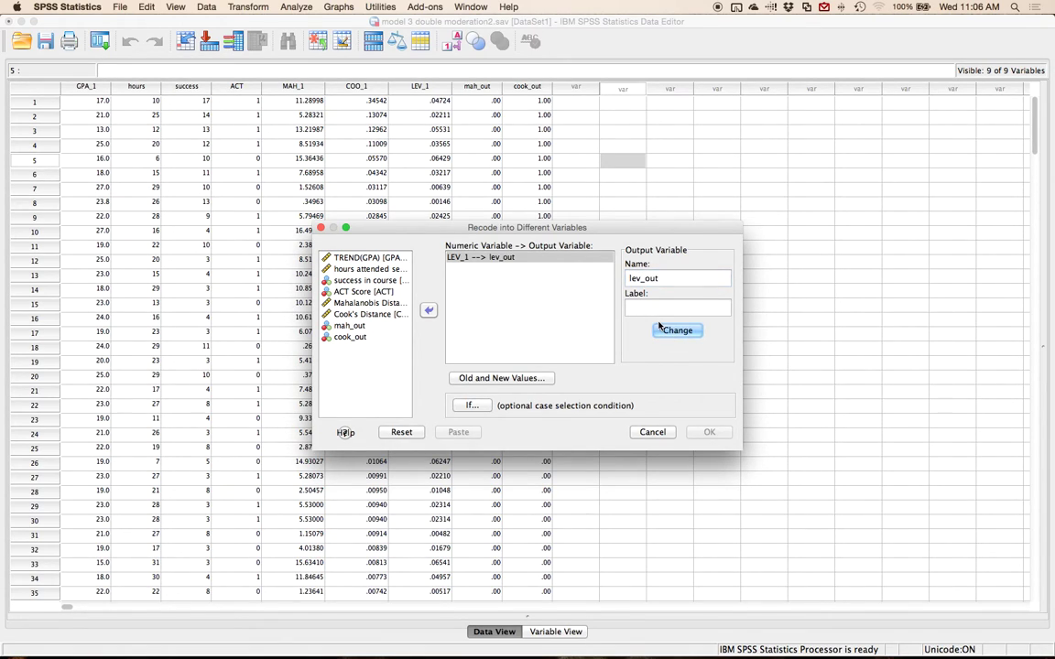
- Add a recode rule that turns LEV_1 values from .0302 through highest into 1
{"action": "left_click", "coordinate": [527, 378]}
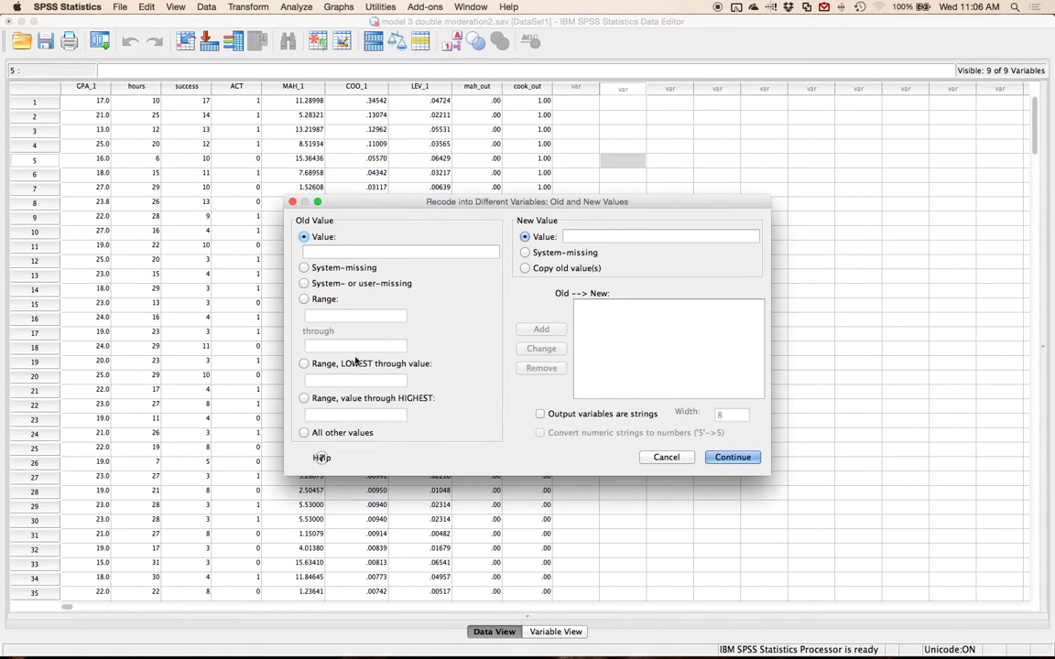
{"action": "left_click", "coordinate": [327, 399]}
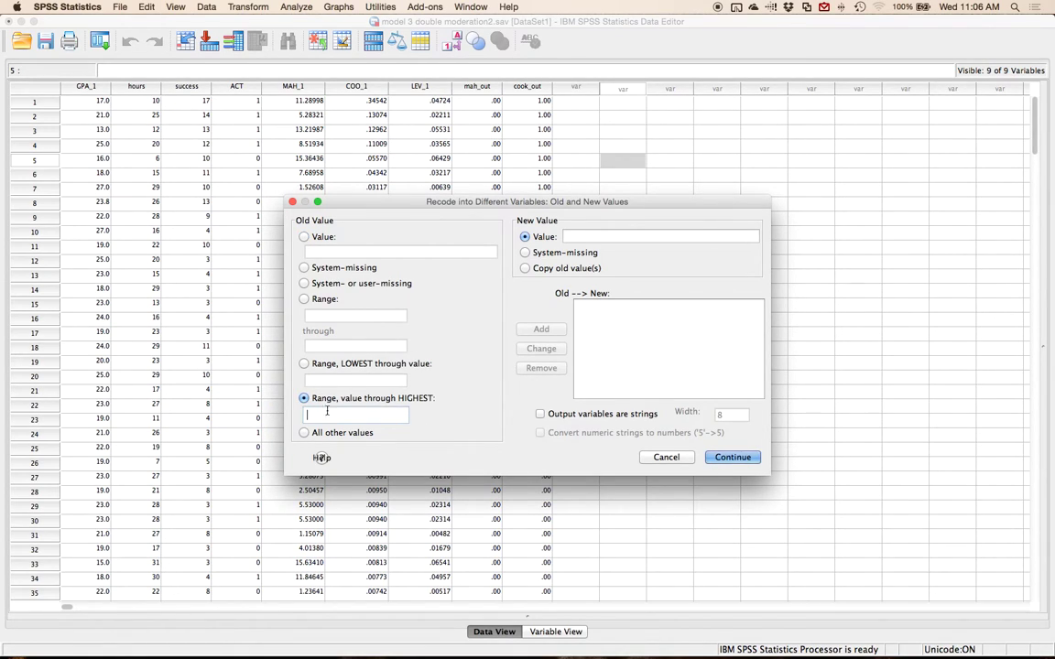
{"action": "type", "text": ".0302"}
{"action": "left_click", "coordinate": [567, 237]}
{"action": "type", "text": "1"}
{"action": "left_click", "coordinate": [541, 328]}
{"action": "left_click", "coordinate": [733, 458]}
- Recode all other LEV_1 values as 0 and run the recode
{"action": "left_click", "coordinate": [536, 378]}
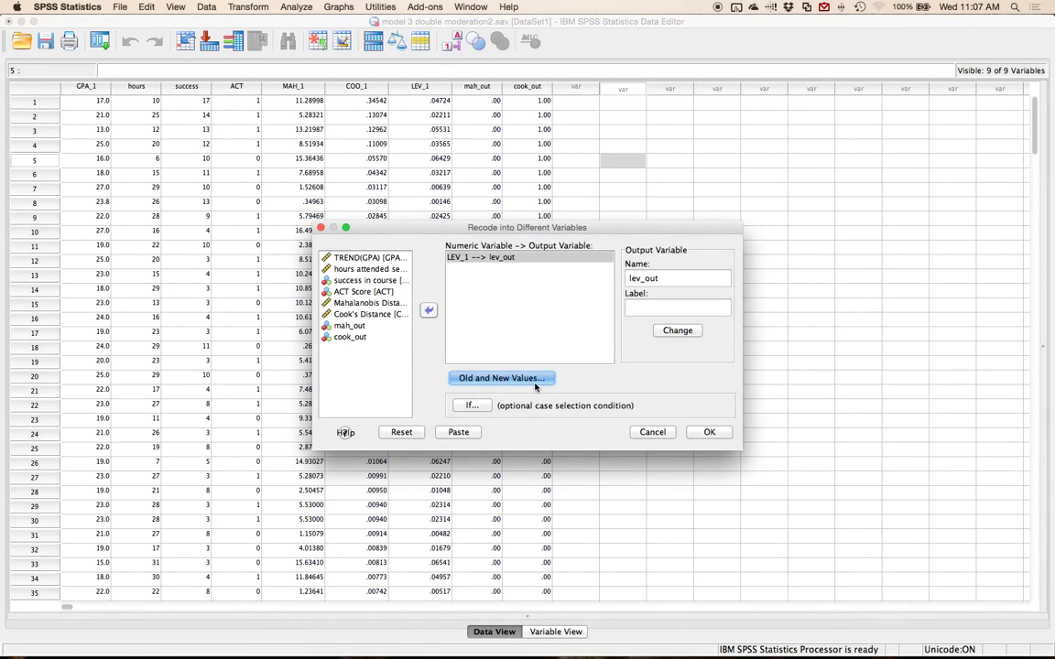
{"action": "left_click", "coordinate": [368, 399]}
{"action": "left_click", "coordinate": [340, 432]}
{"action": "left_click", "coordinate": [590, 238]}
{"action": "type", "text": "0"}
{"action": "left_click", "coordinate": [542, 329]}
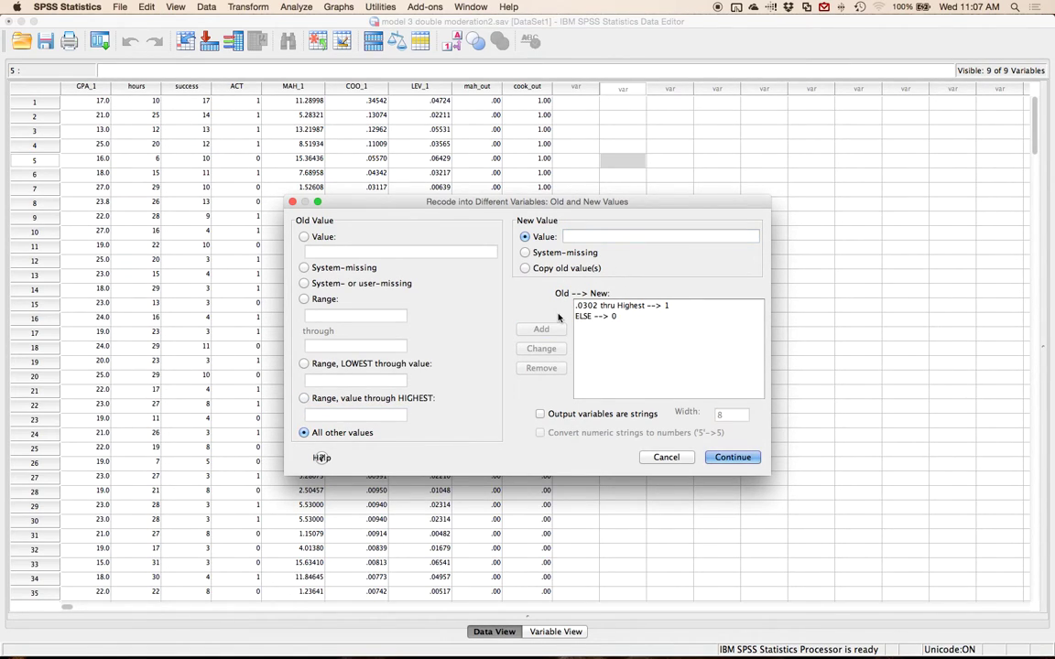
{"action": "left_click", "coordinate": [732, 456]}
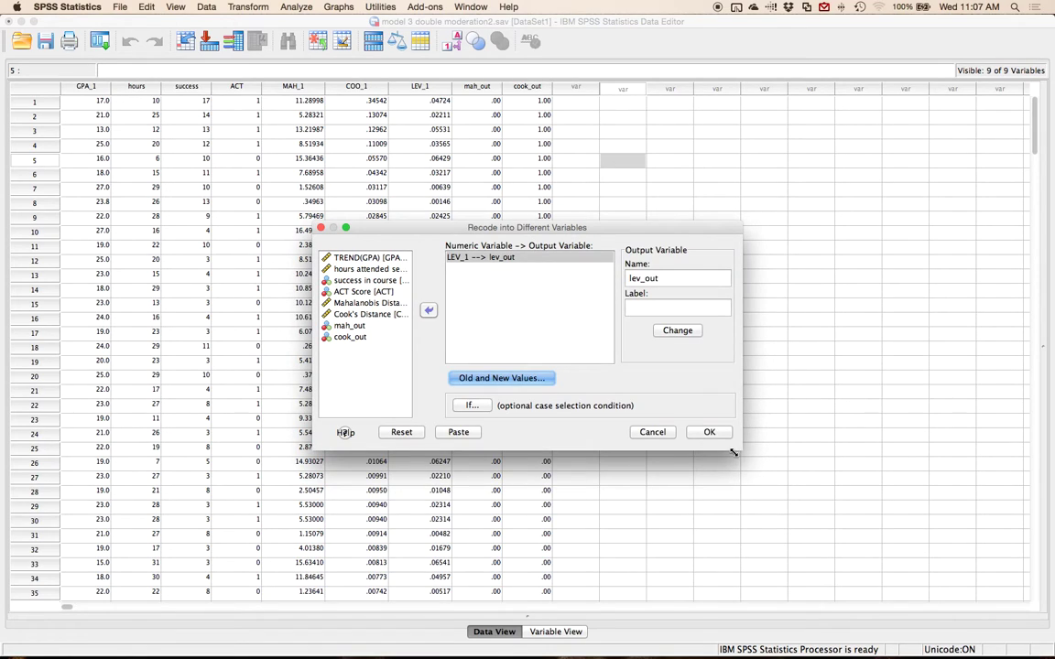
{"action": "left_click", "coordinate": [706, 431]}
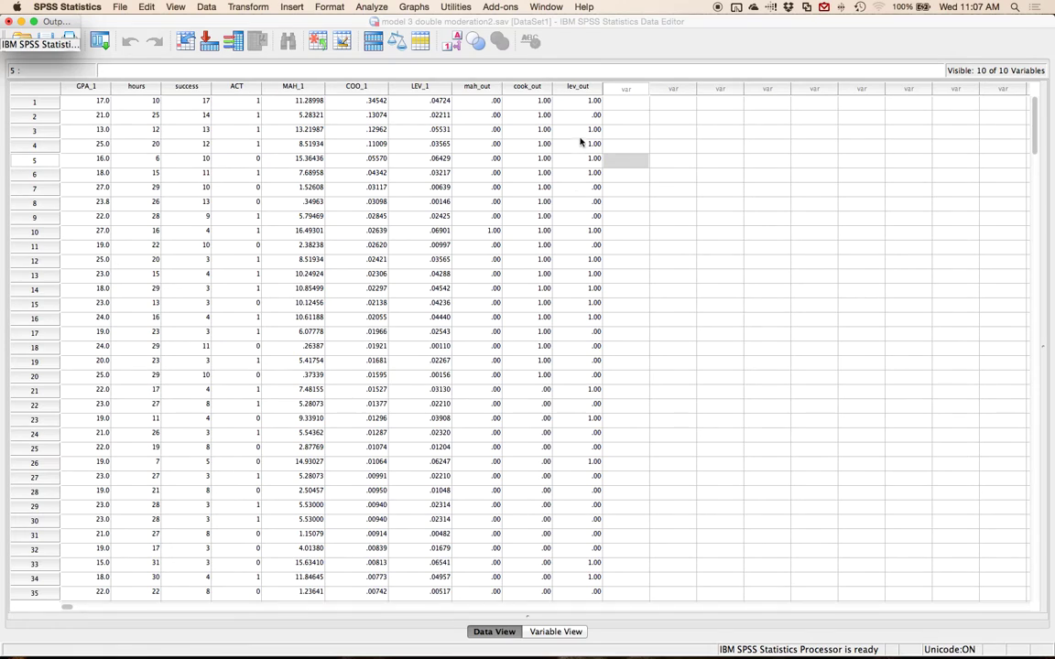
- Sort the cases by LEV_1 in descending order and check where the lev_out flags end
{"action": "left_click", "coordinate": [574, 89]}
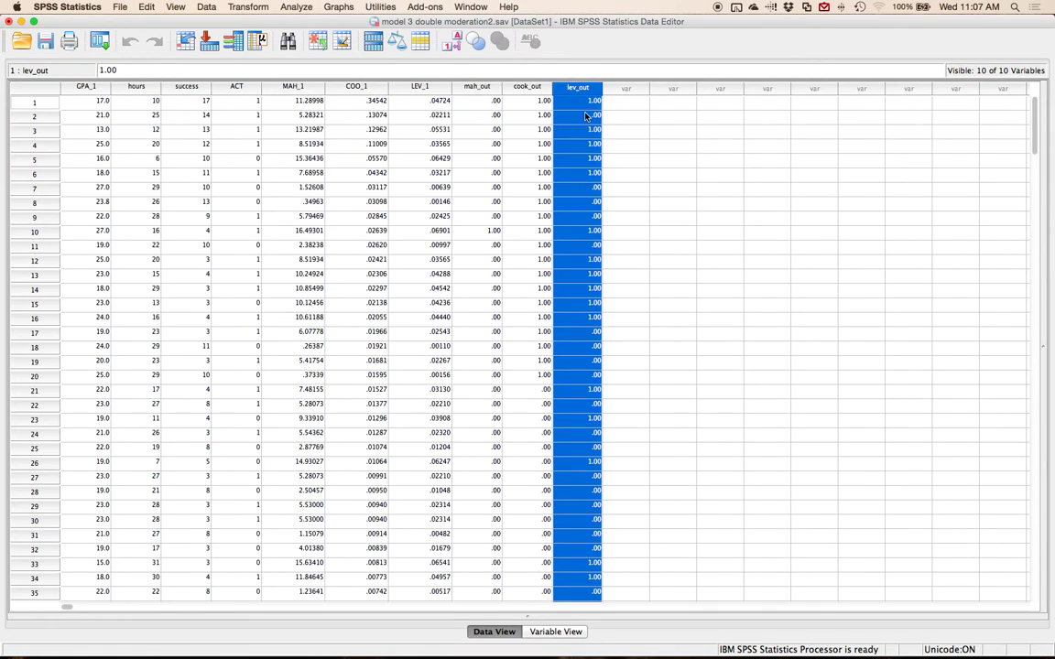
{"action": "right_click", "coordinate": [528, 82]}
{"action": "right_click", "coordinate": [408, 84]}
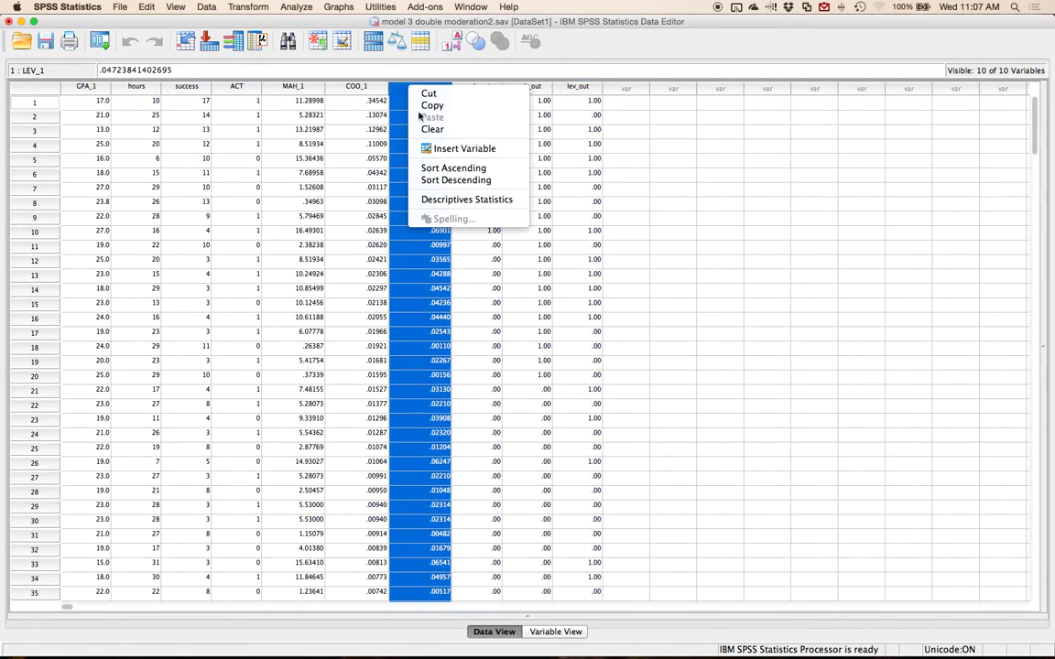
{"action": "left_click", "coordinate": [455, 179]}
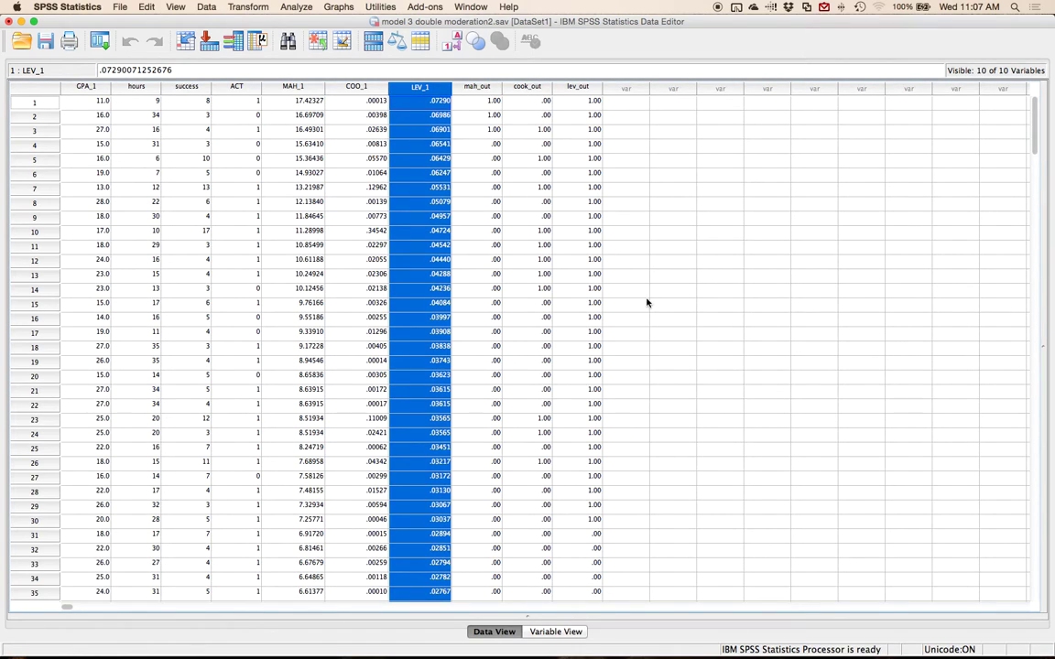
{"action": "left_click", "coordinate": [584, 518]}
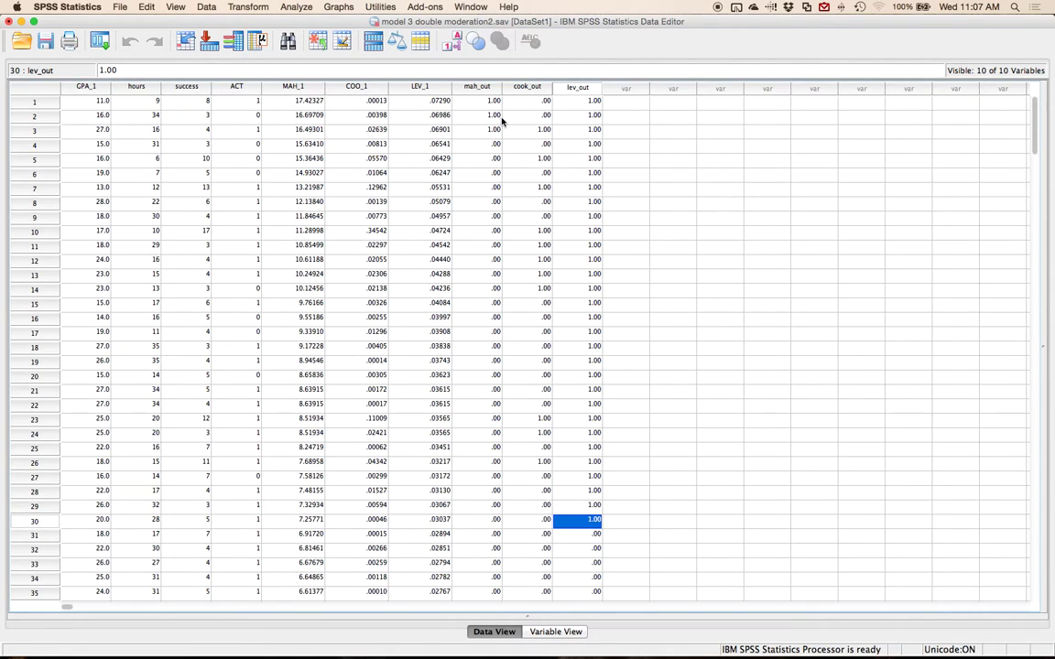
- Compute a new variable out_sum as mah_out+cook_out+lev_out
{"action": "left_click", "coordinate": [251, 10]}
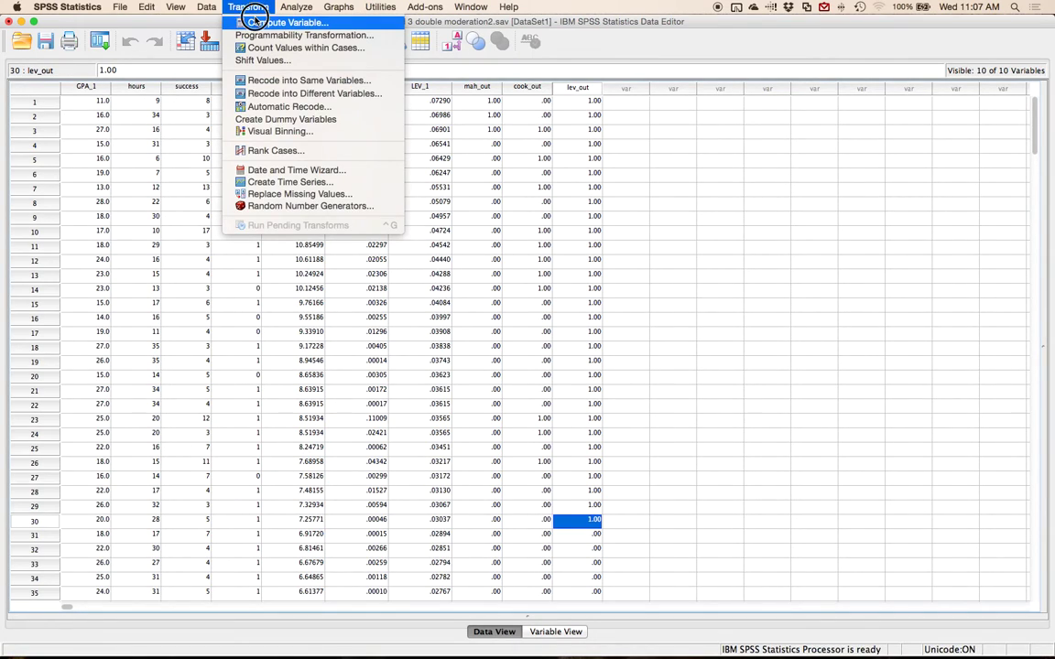
{"action": "left_click", "coordinate": [257, 21]}
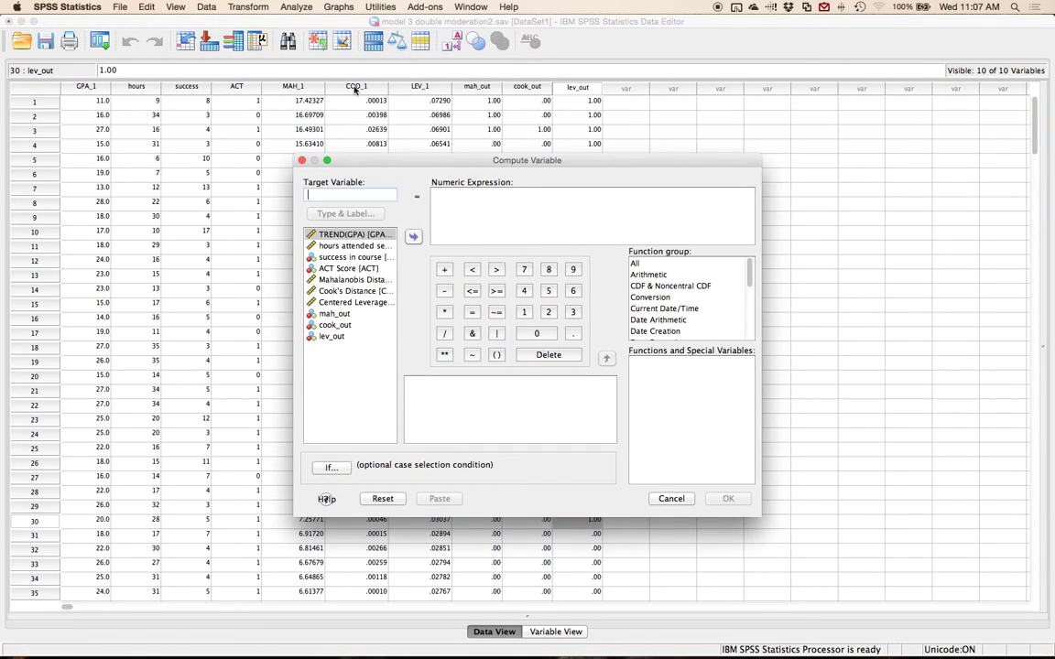
{"action": "type", "text": "out_sum"}
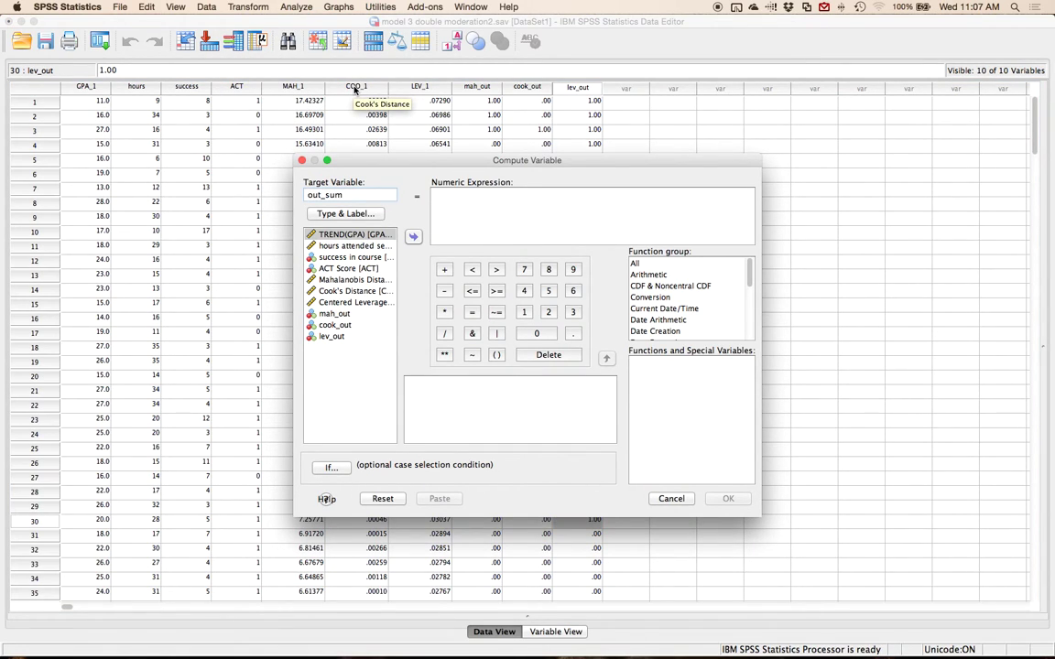
{"action": "double_click", "coordinate": [316, 314]}
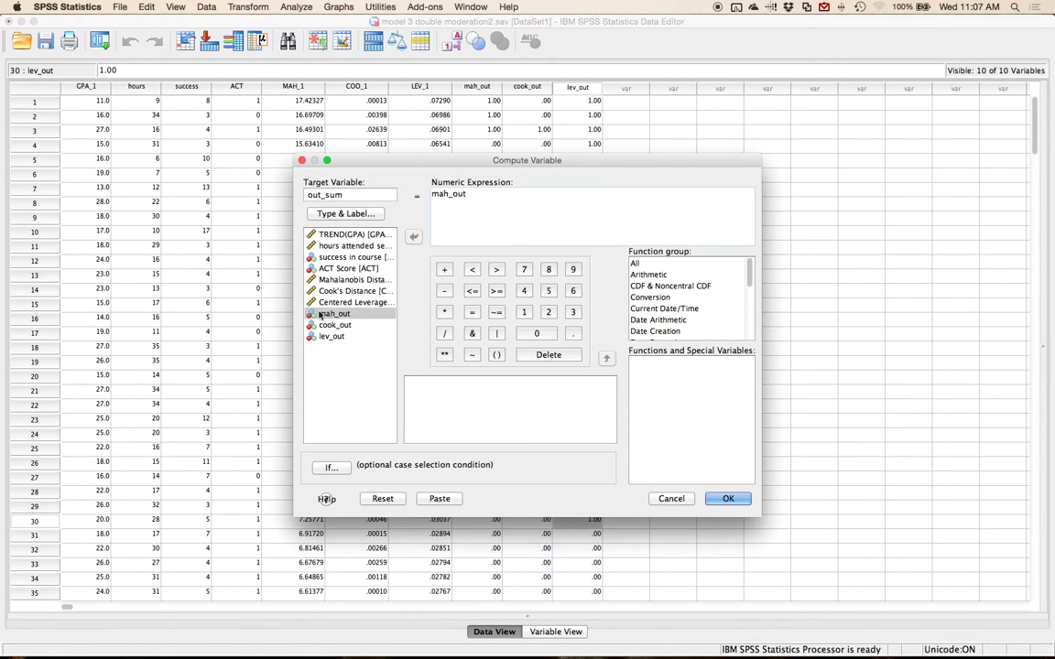
{"action": "type", "text": "+"}
{"action": "double_click", "coordinate": [322, 327]}
{"action": "type", "text": "+"}
{"action": "double_click", "coordinate": [328, 337]}
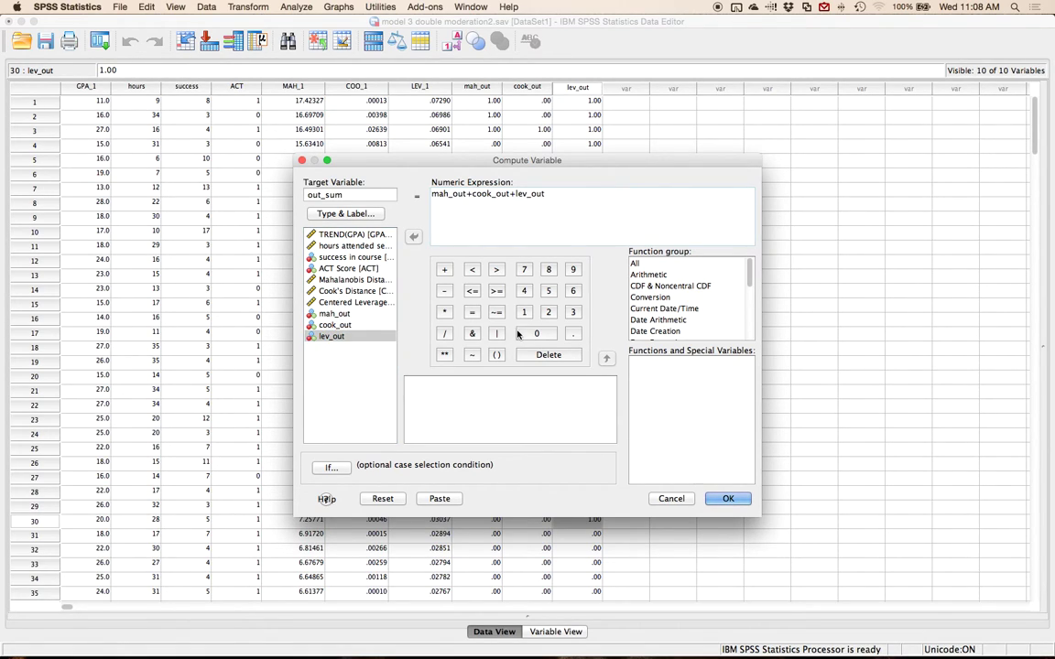
{"action": "left_click", "coordinate": [730, 499]}
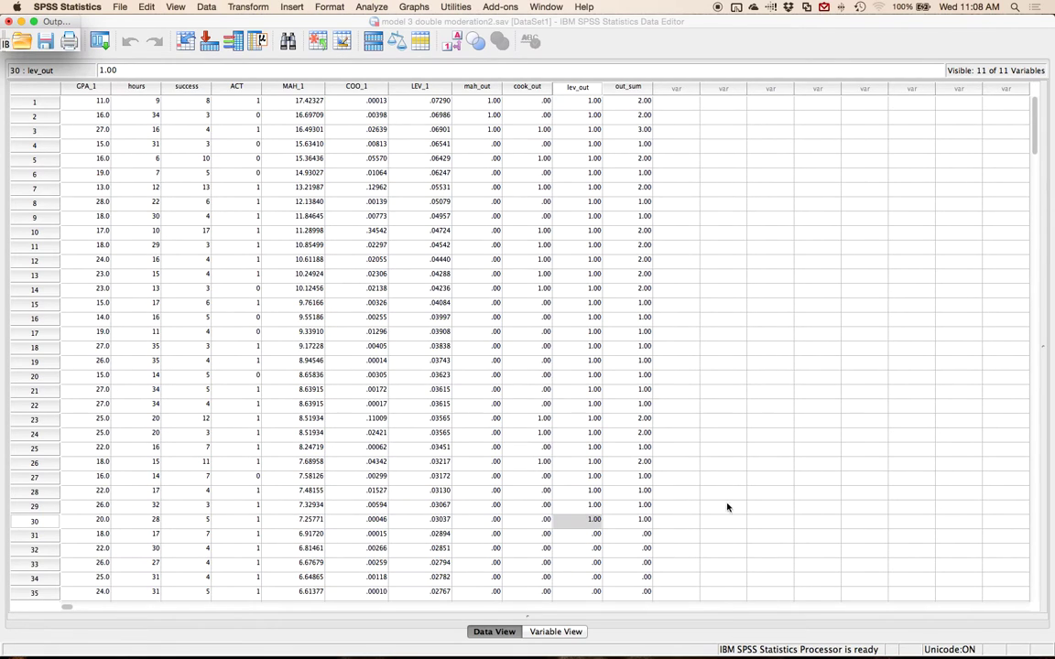
- Sort the cases by out_sum in descending order and locate the last case flagged on at least two outlier criteria
{"action": "left_click", "coordinate": [619, 87]}
{"action": "right_click", "coordinate": [618, 87]}
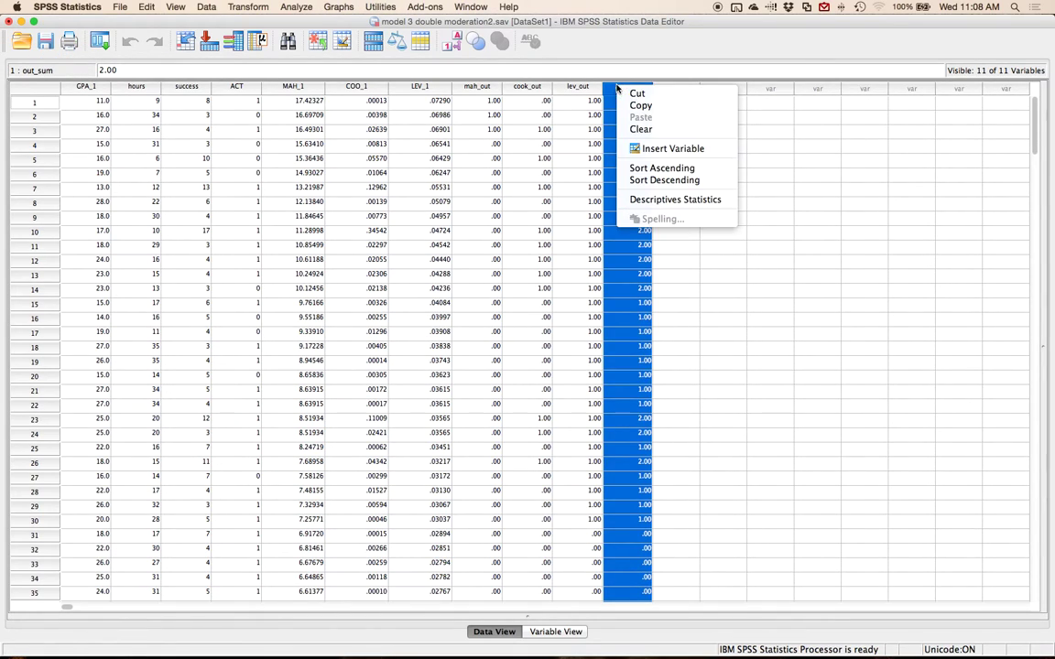
{"action": "left_click", "coordinate": [664, 181]}
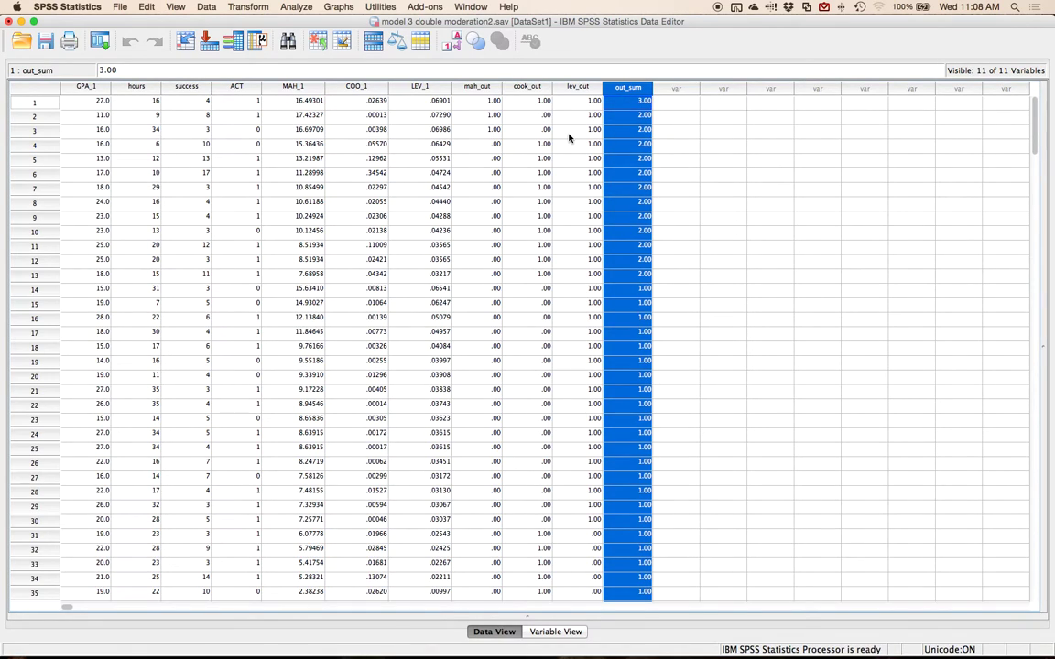
{"action": "left_click", "coordinate": [626, 274]}
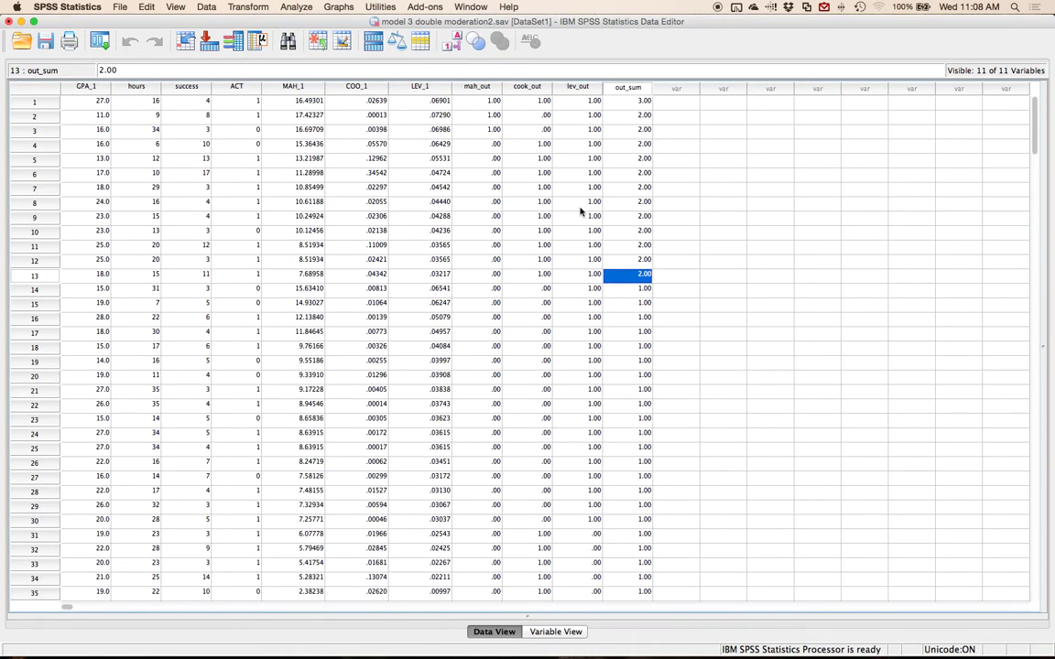
- Save the dataset as a new file named model 3 double moderation3.sav
{"action": "left_click", "coordinate": [206, 7]}
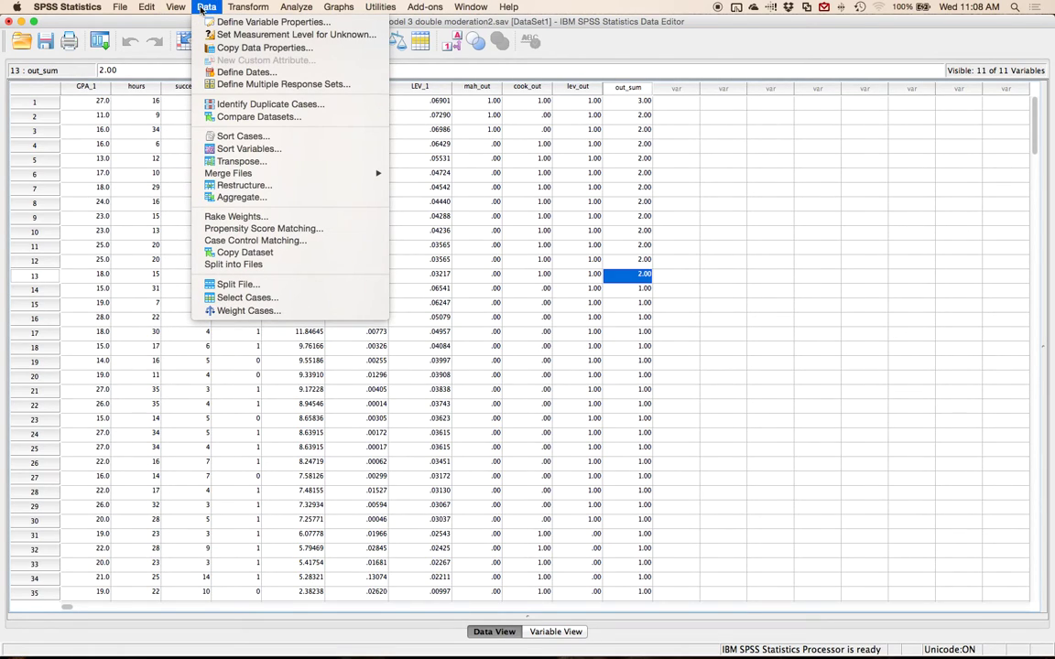
{"action": "mouse_move", "coordinate": [246, 7]}
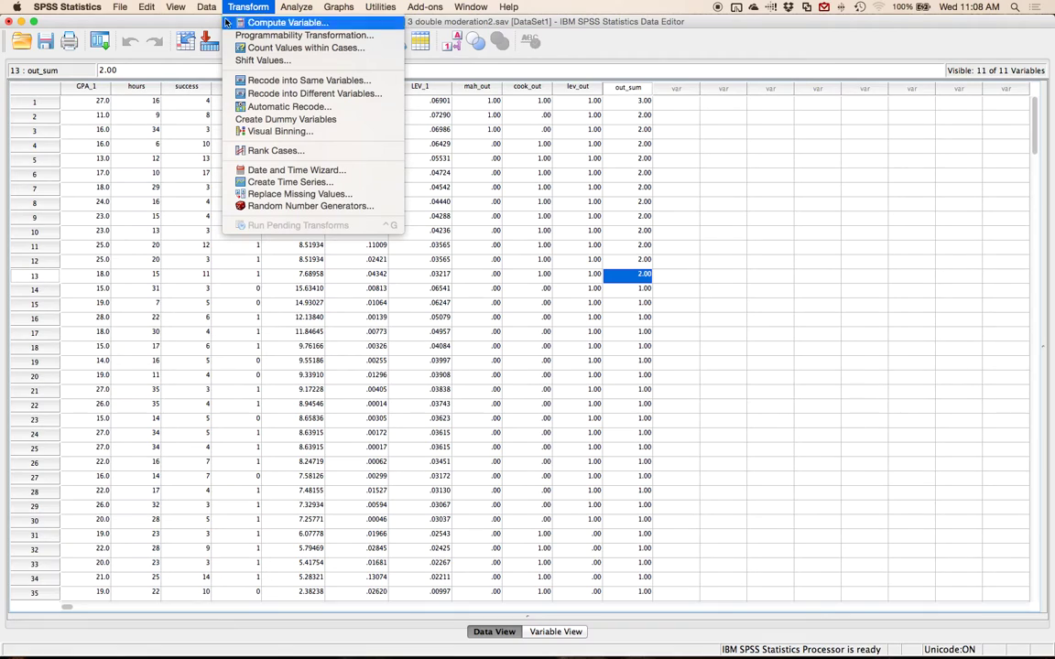
{"action": "mouse_move", "coordinate": [120, 7]}
{"action": "left_click", "coordinate": [151, 108]}
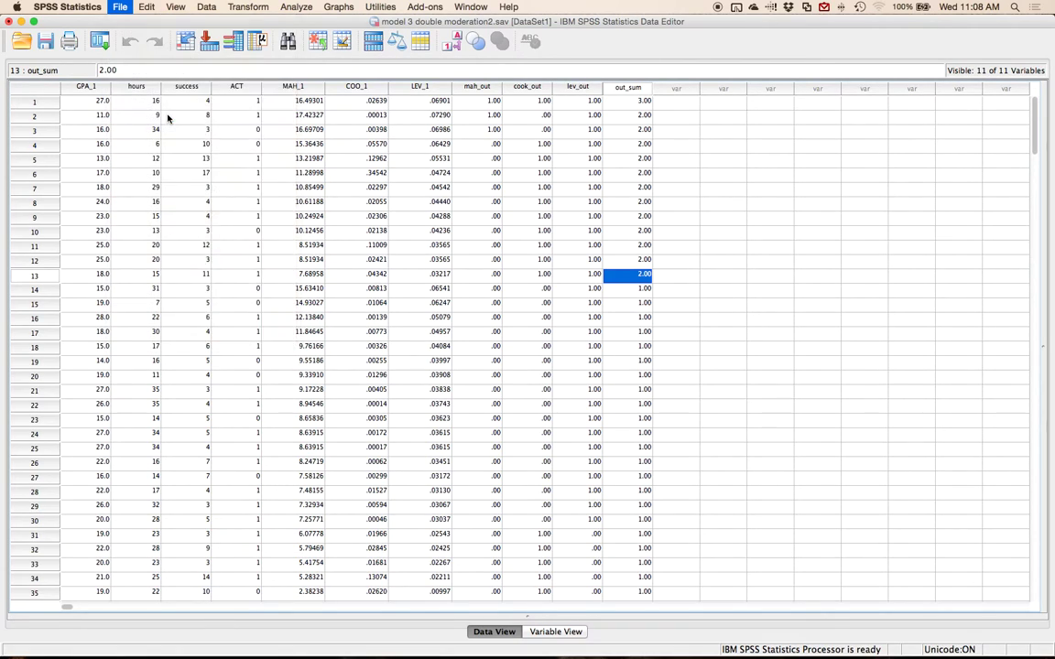
{"action": "key", "text": "Right"}
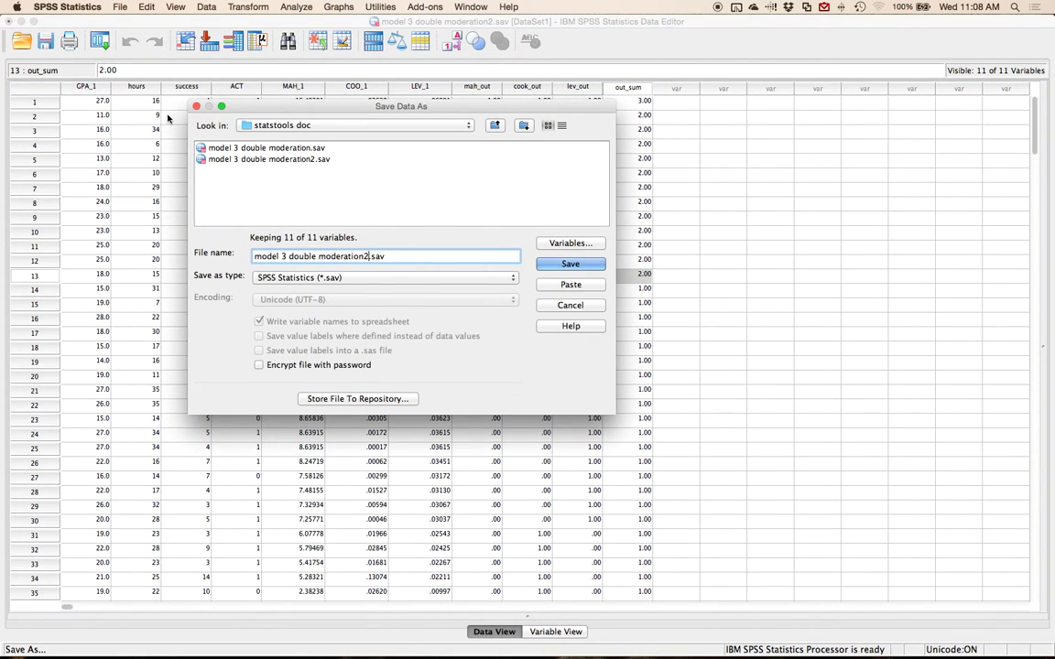
{"action": "key", "text": "BackSpace"}
{"action": "type", "text": "3"}
{"action": "key", "text": "Return"}
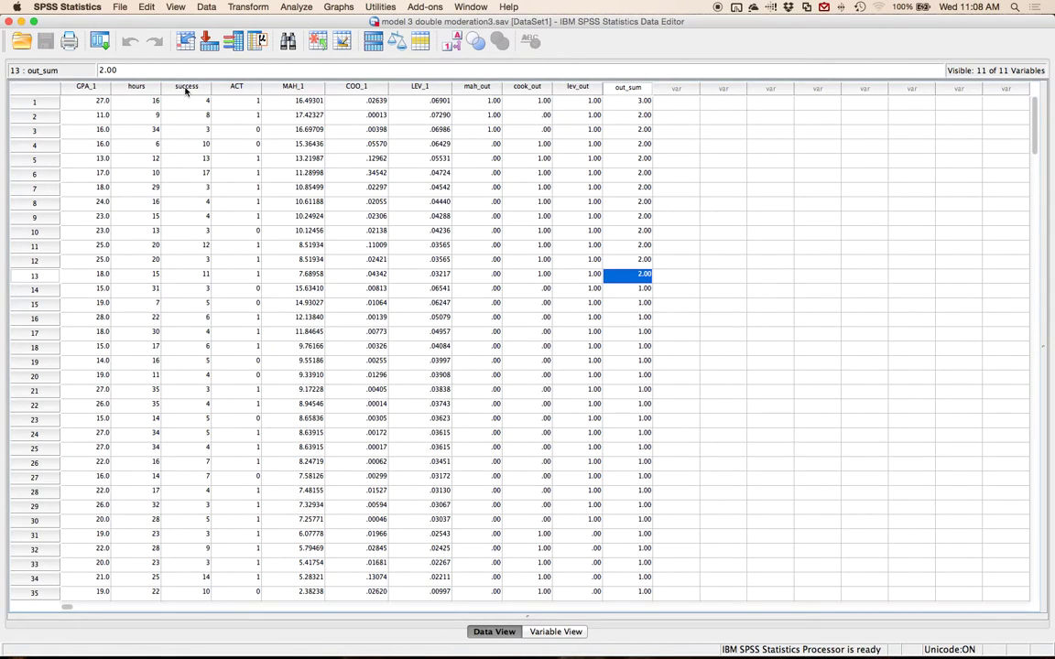
- Delete cases 1 through 13, which have an out_sum of 2 or more
{"action": "left_click_drag", "start_coordinate": [33, 272], "coordinate": [6, 99]}
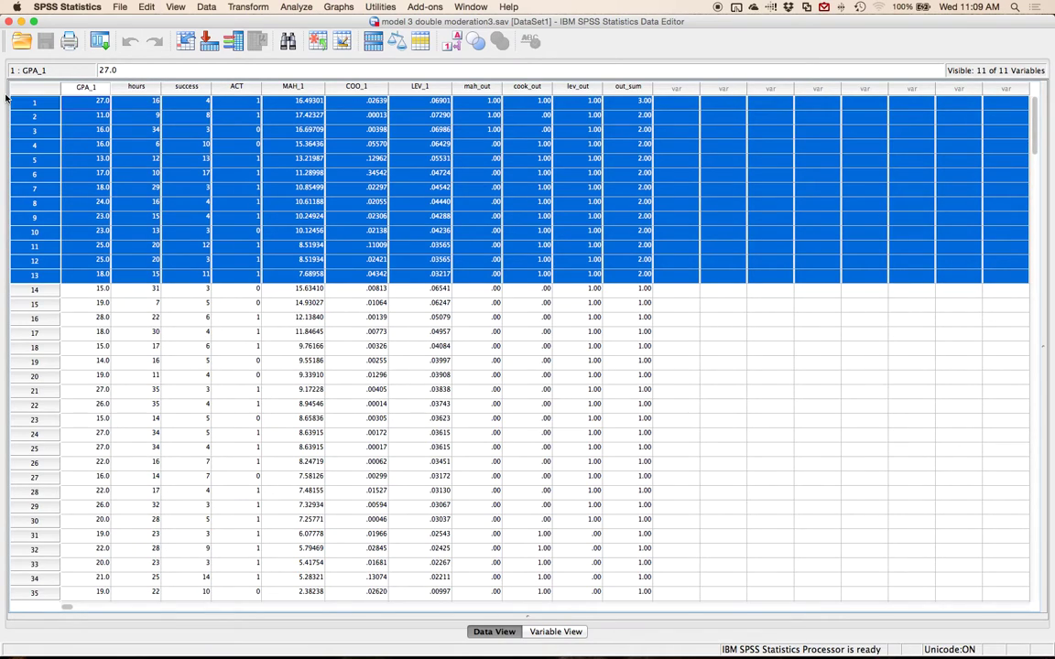
{"action": "key", "text": "Delete"}
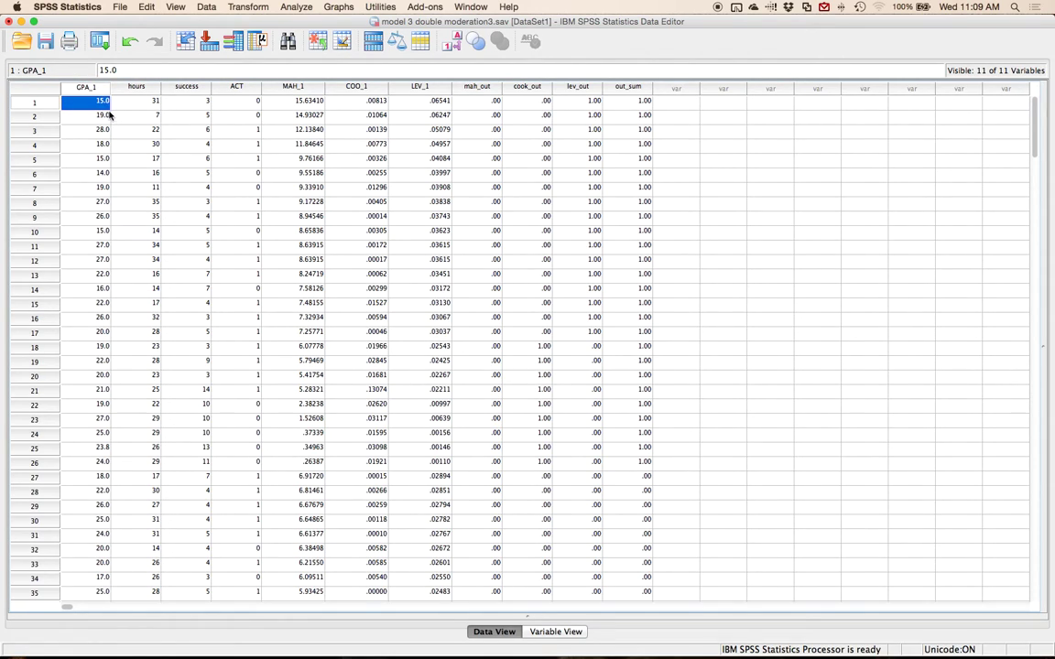
- Run two-tailed Pearson bivariate correlations among TREND(GPA) [GPA_1], hours attended sessions and ACT Score
{"action": "left_click", "coordinate": [296, 8]}
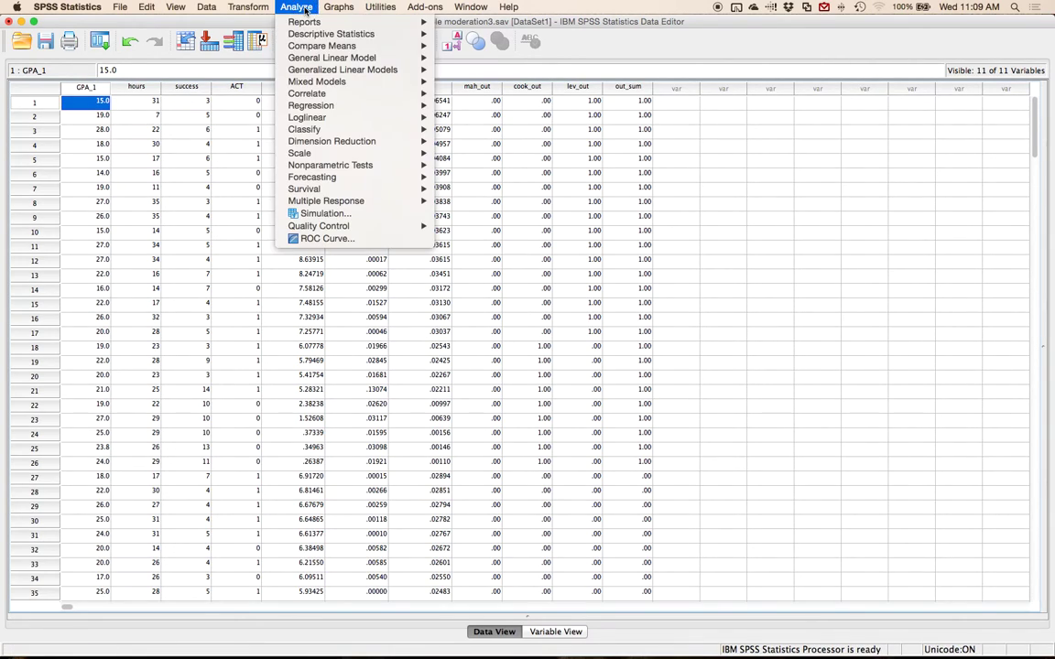
{"action": "left_click", "coordinate": [382, 93]}
{"action": "left_click", "coordinate": [283, 8]}
{"action": "left_click", "coordinate": [467, 93]}
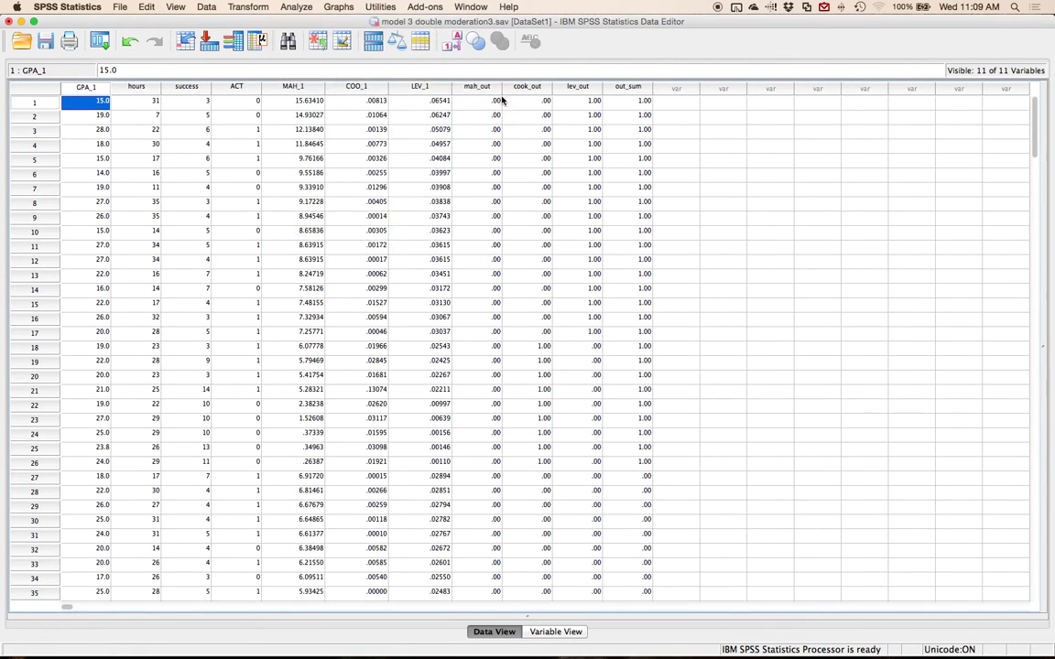
{"action": "left_click_drag", "start_coordinate": [416, 212], "coordinate": [355, 189]}
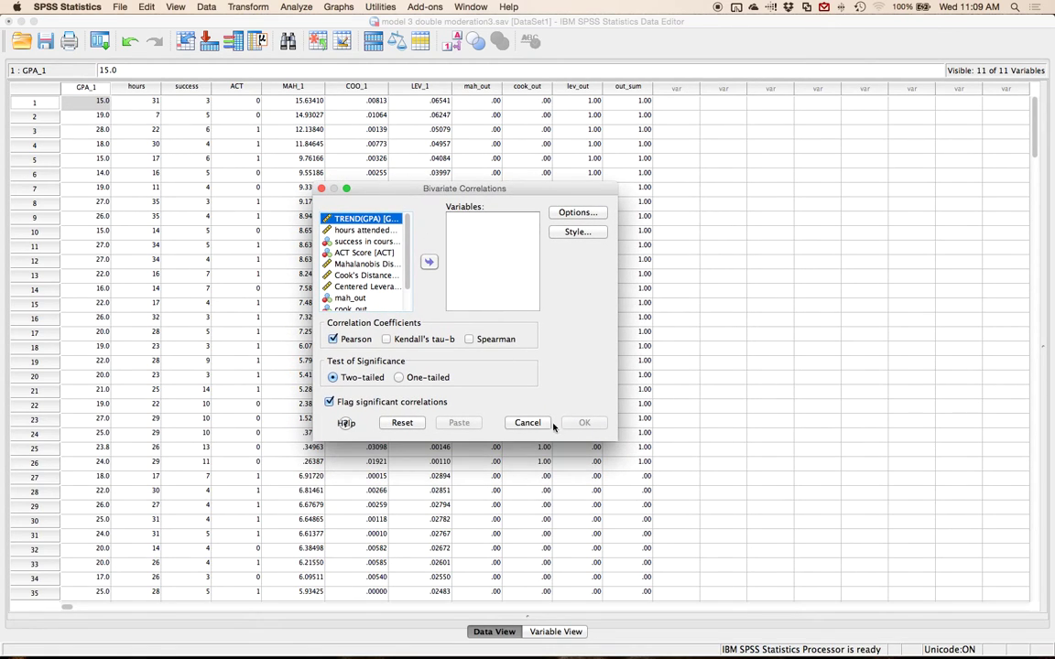
{"action": "left_click_drag", "start_coordinate": [614, 437], "coordinate": [785, 537]}
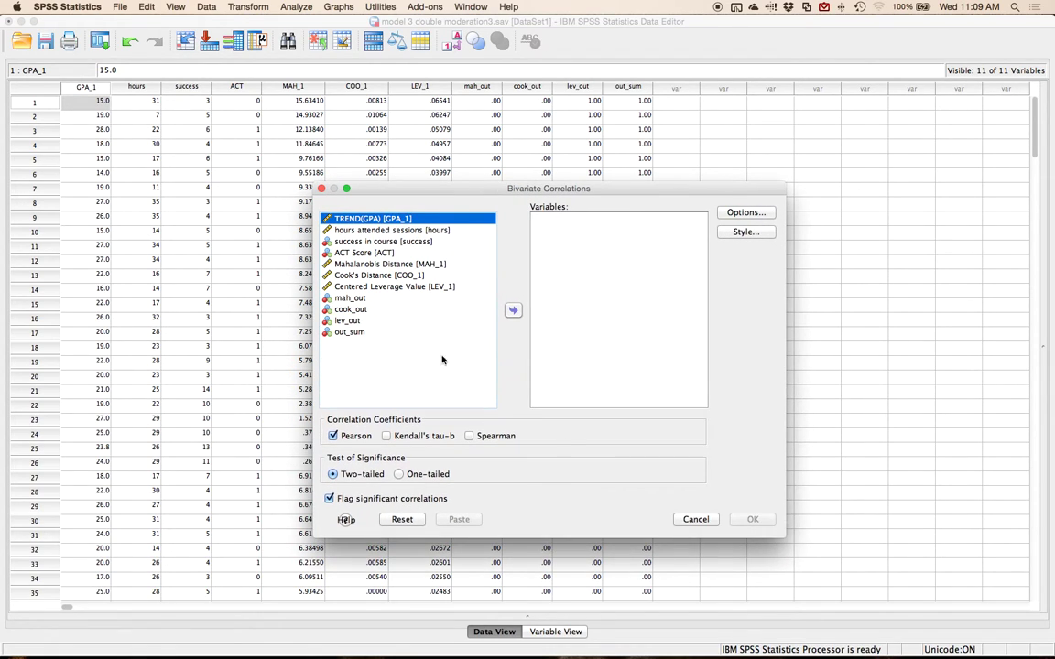
{"action": "left_click", "coordinate": [375, 286]}
{"action": "key", "text": "Up"}
{"action": "key", "text": "Up"}
{"action": "key", "text": "Up"}
{"action": "key", "text": "Up"}
{"action": "key", "text": "Up"}
{"action": "key", "text": "Up"}
{"action": "left_click", "coordinate": [346, 230], "text": "super"}
{"action": "left_click", "coordinate": [352, 251], "text": "super"}
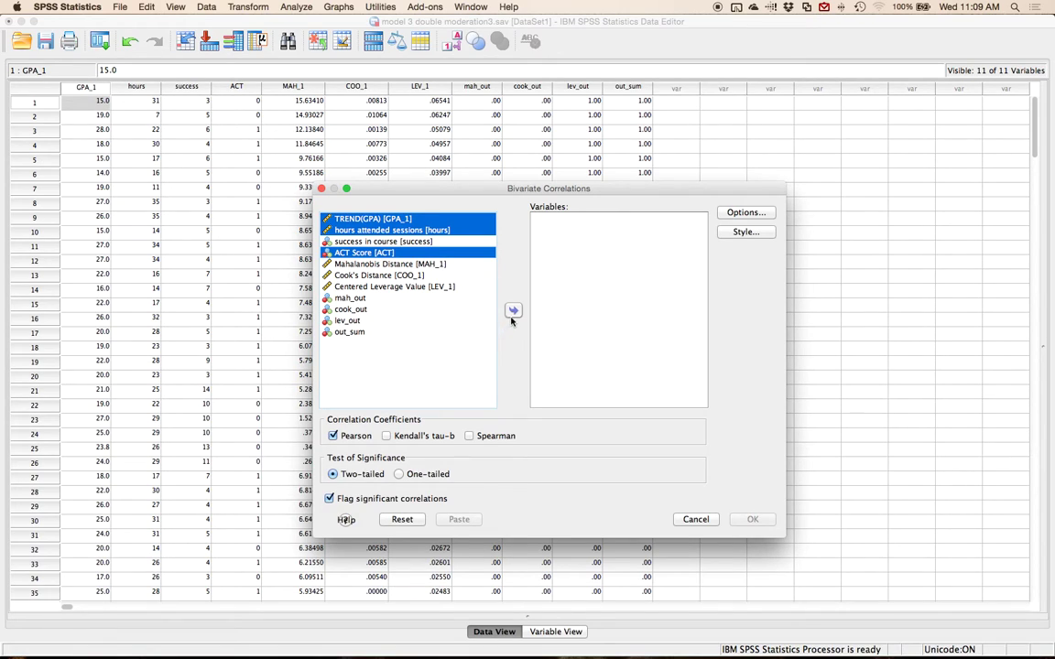
{"action": "left_click", "coordinate": [512, 312]}
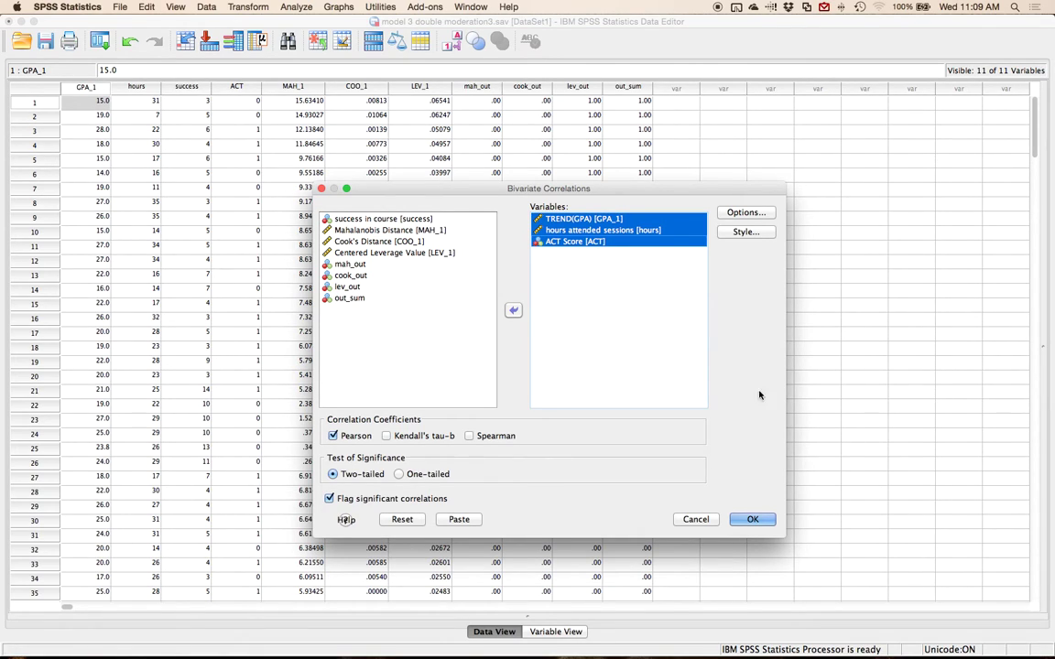
{"action": "left_click", "coordinate": [756, 518]}
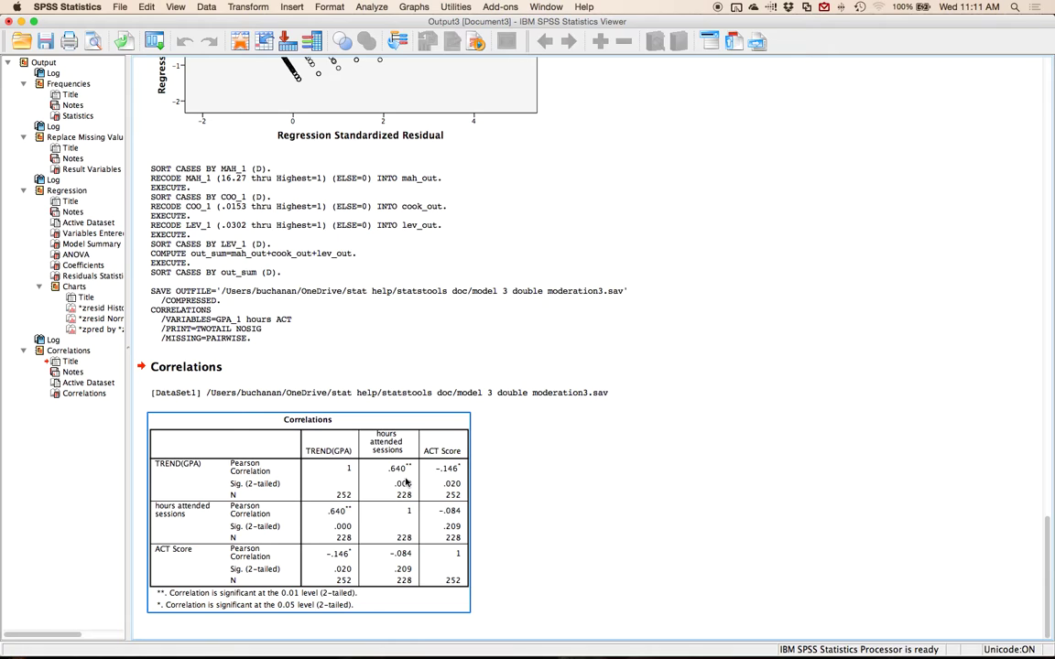
{"action": "left_click", "coordinate": [375, 348]}
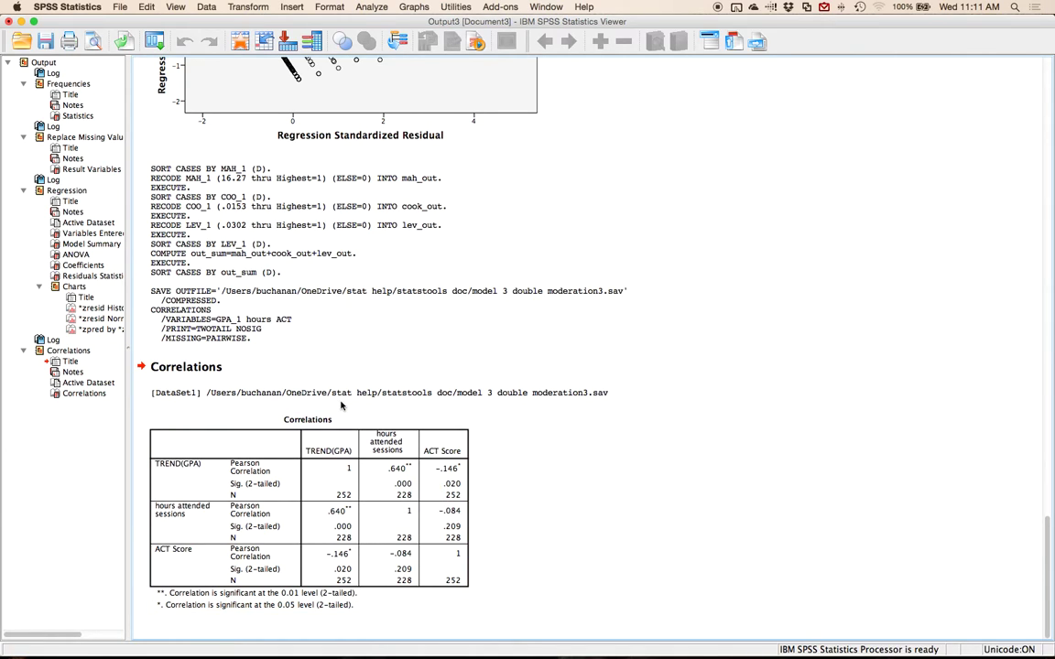
- Rerun the linear regression of success in course on TREND(GPA), hours attended sessions and ACT Score on the cleaned data
{"action": "scroll", "coordinate": [341, 406], "scroll_direction": "up", "scroll_amount": 15}
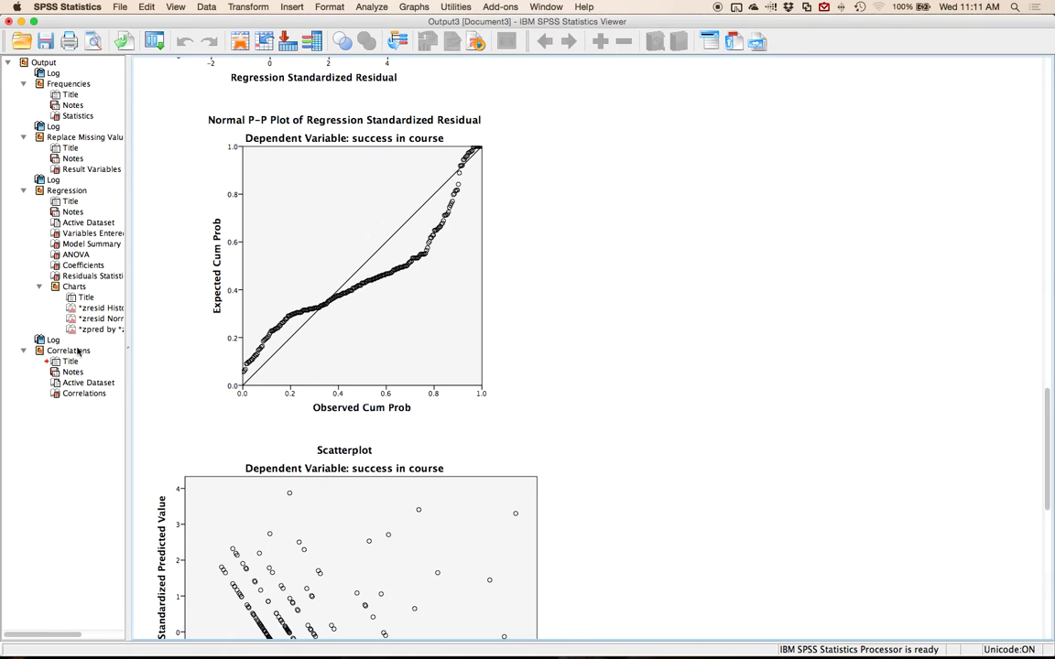
{"action": "double_click", "coordinate": [371, 8]}
{"action": "left_click", "coordinate": [370, 7]}
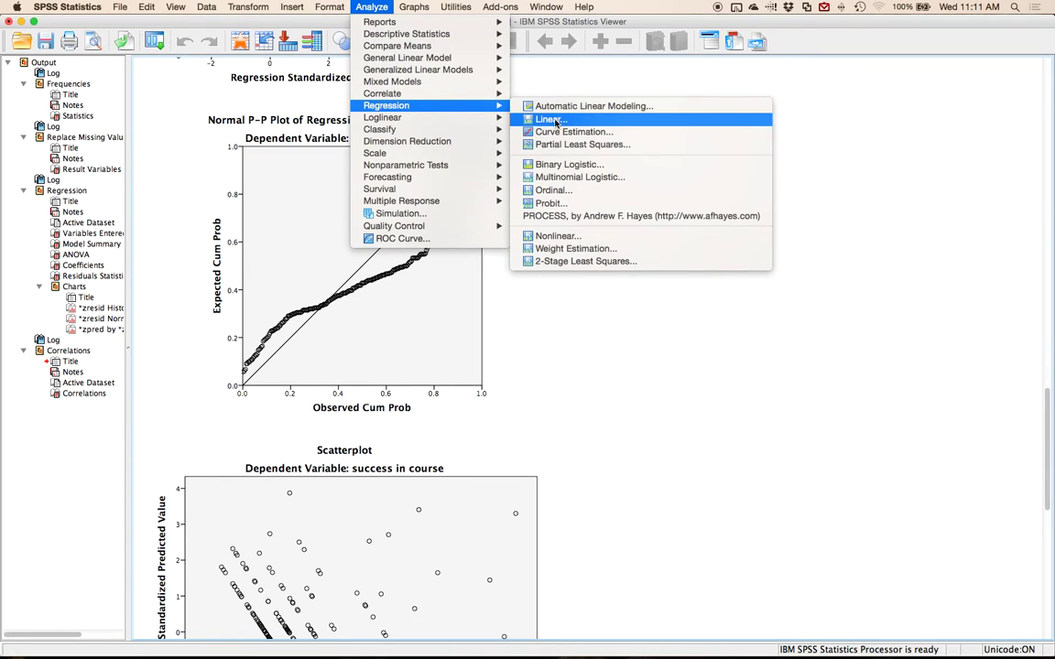
{"action": "left_click", "coordinate": [555, 108]}
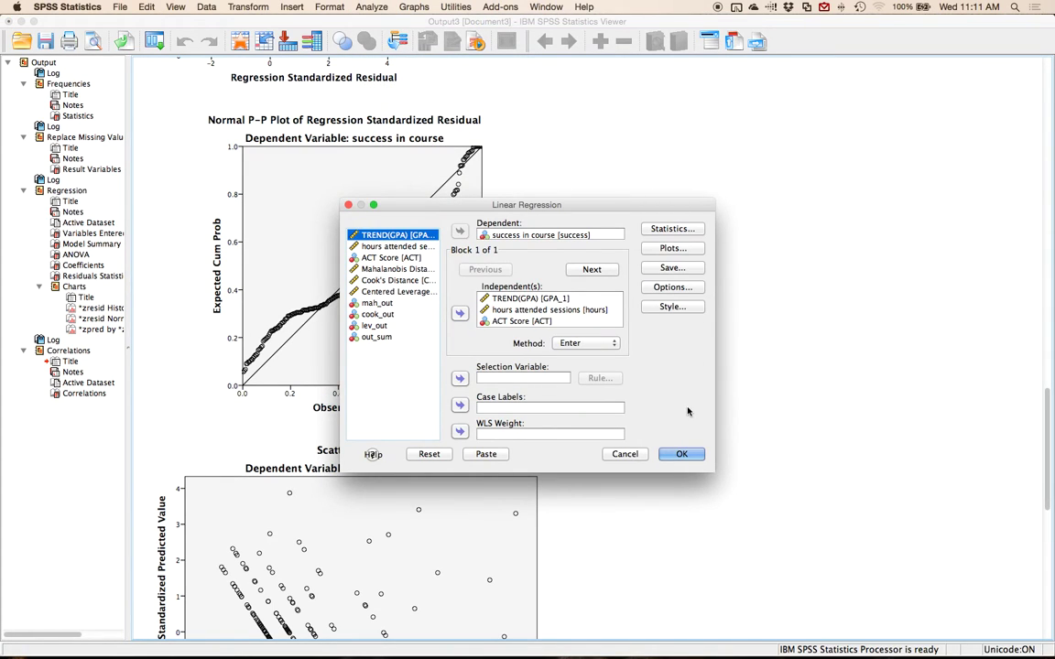
{"action": "left_click", "coordinate": [682, 455]}
{"action": "left_click", "coordinate": [682, 455]}
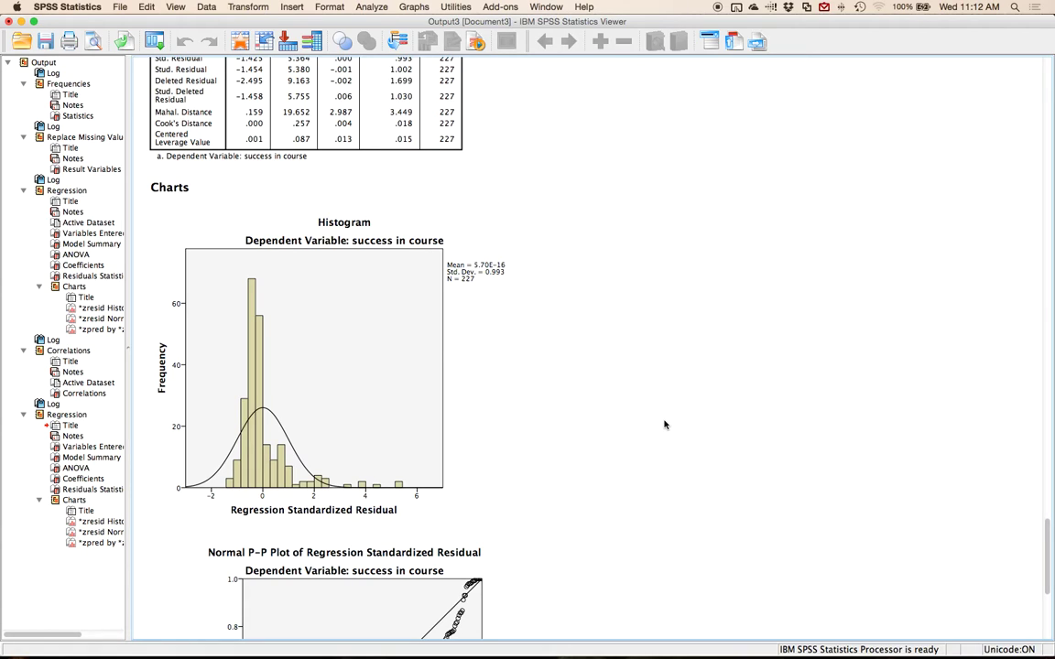
- Examine the new regression's residual histogram for normality and its normal P-P plot for linearity
{"action": "left_click", "coordinate": [432, 381]}
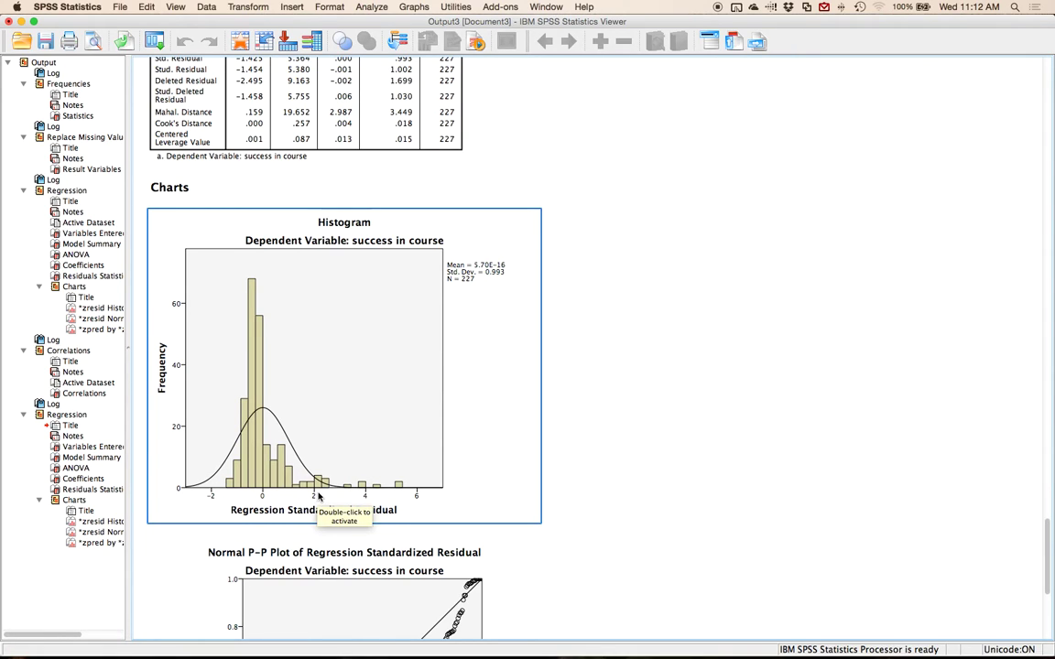
{"action": "left_click", "coordinate": [648, 515]}
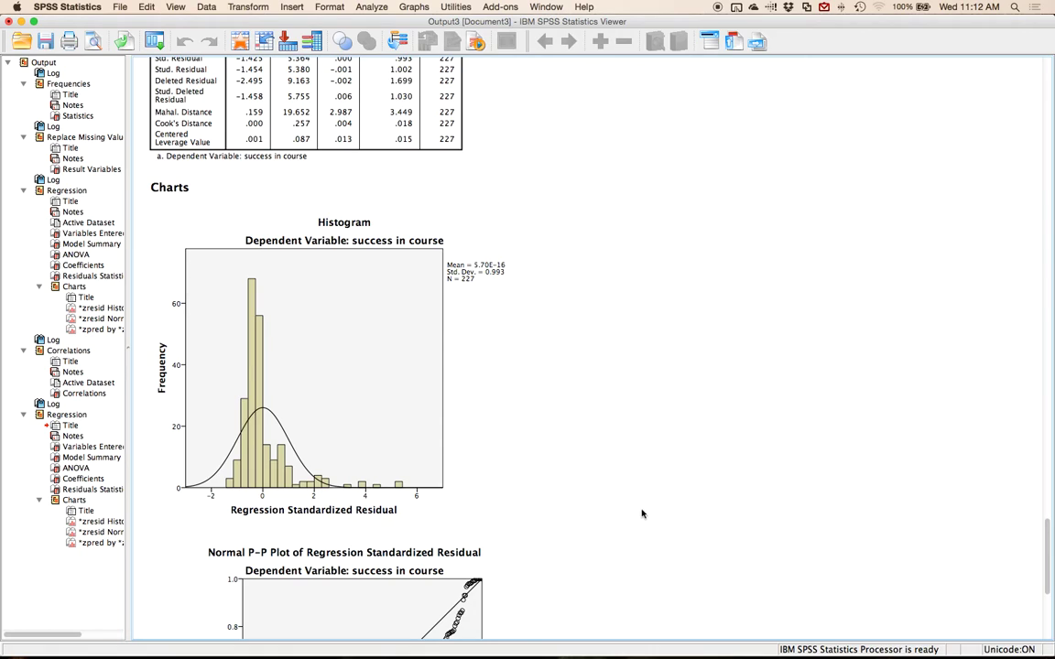
{"action": "left_click", "coordinate": [167, 443]}
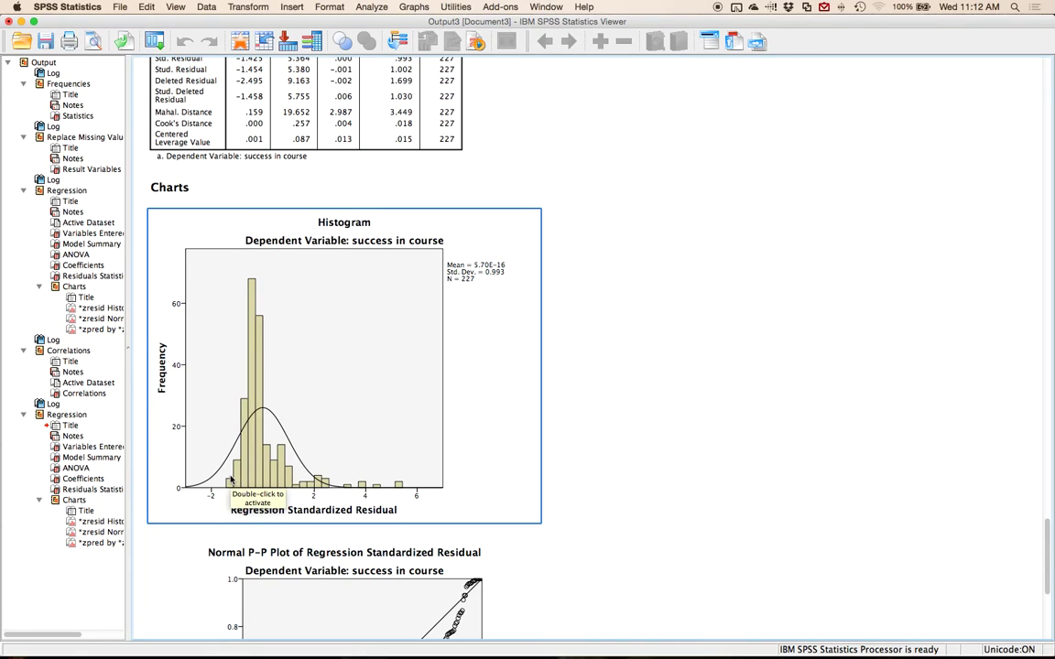
{"action": "left_click", "coordinate": [604, 486]}
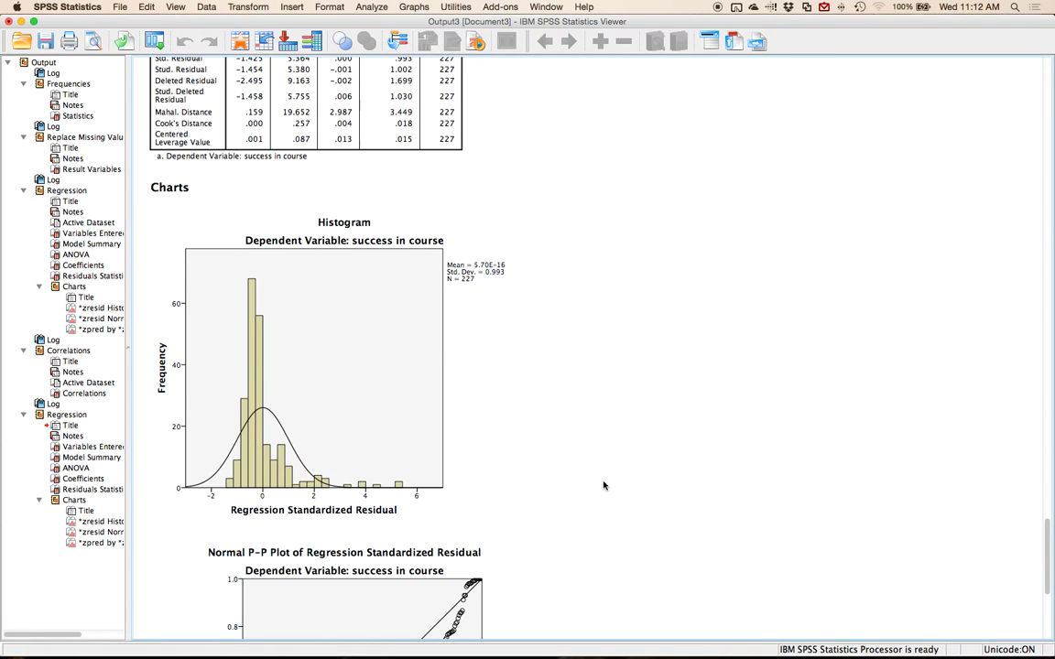
{"action": "scroll", "coordinate": [603, 485], "scroll_direction": "down", "scroll_amount": 5}
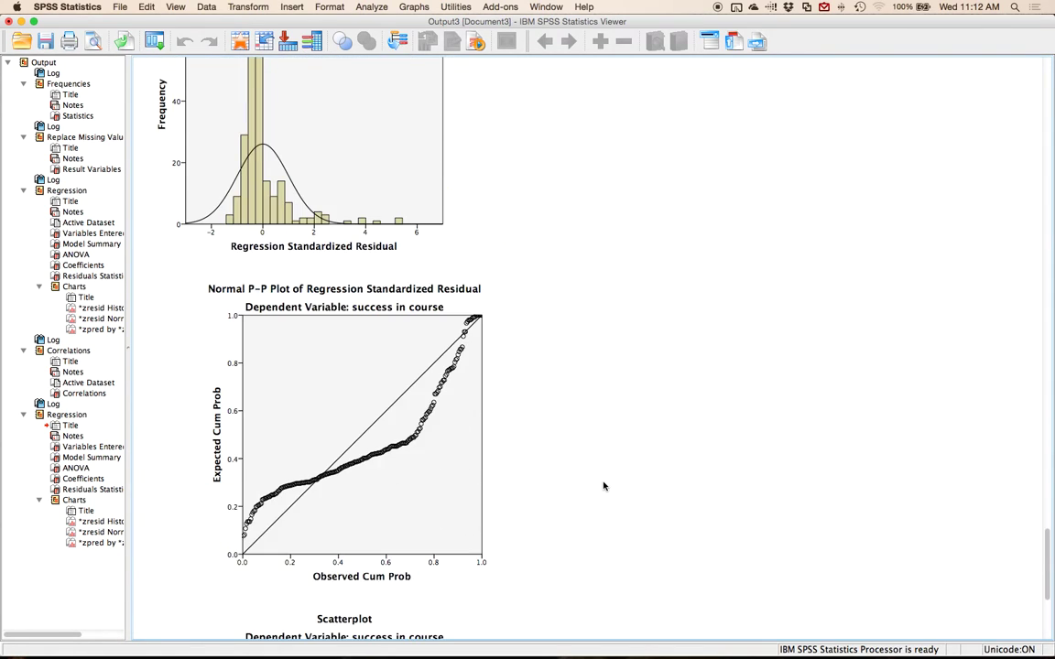
{"action": "scroll", "coordinate": [604, 486], "scroll_direction": "down", "scroll_amount": 1}
{"action": "left_click", "coordinate": [261, 532]}
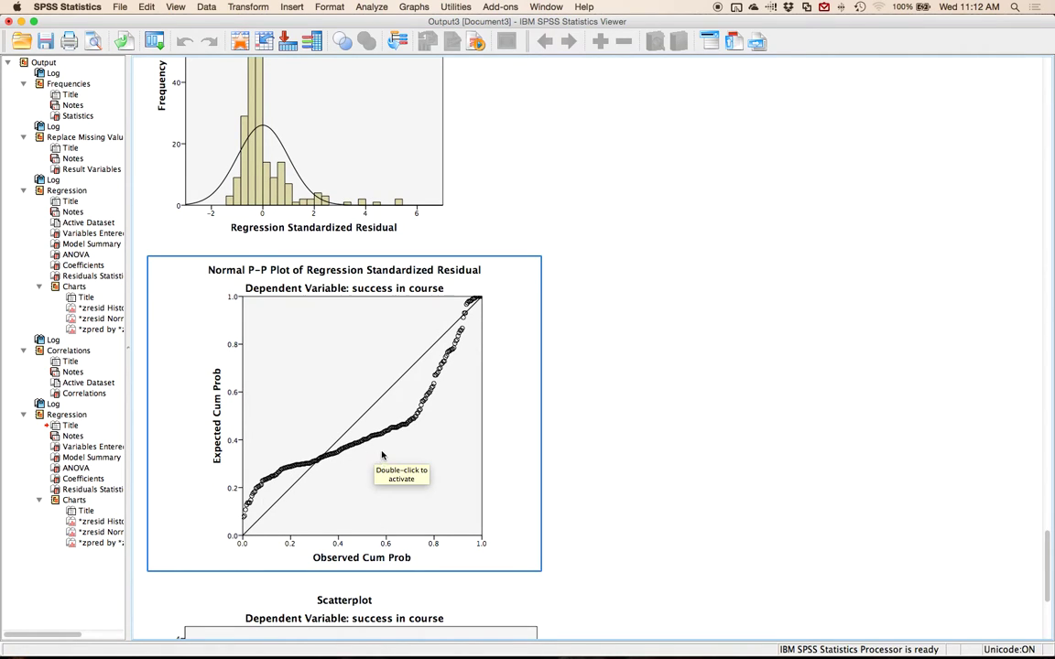
{"action": "left_click", "coordinate": [857, 343]}
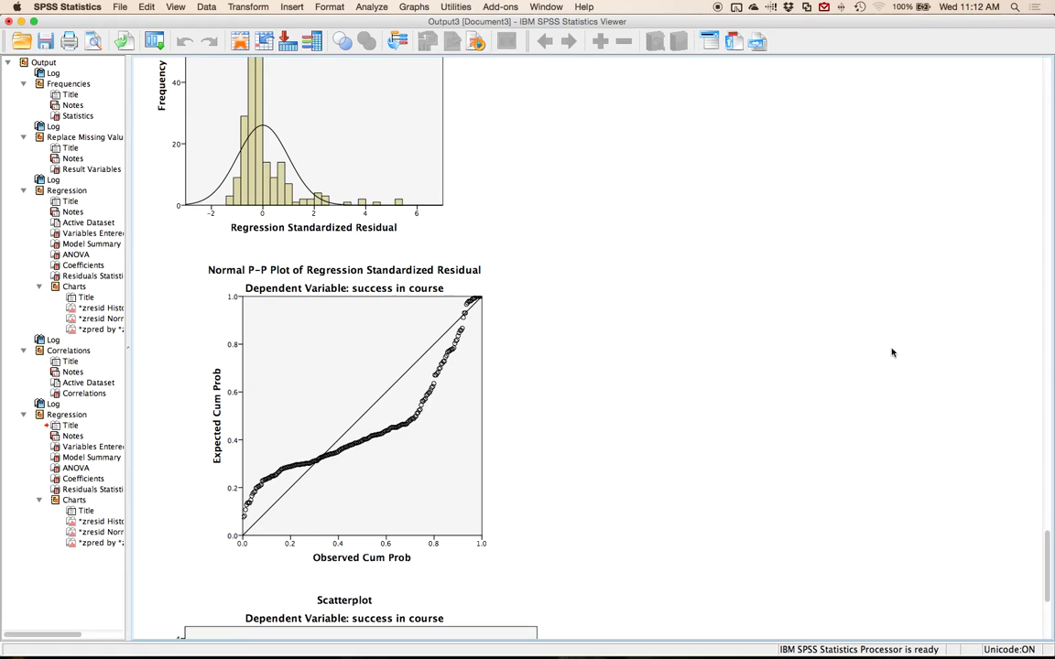
{"action": "left_click", "coordinate": [305, 453]}
{"action": "left_click", "coordinate": [746, 425]}
- Examine the standardized residual scatterplot for homogeneity and homoscedasticity, and compare it with the normal P-P plot above it
{"action": "scroll", "coordinate": [755, 433], "scroll_direction": "down", "scroll_amount": 5}
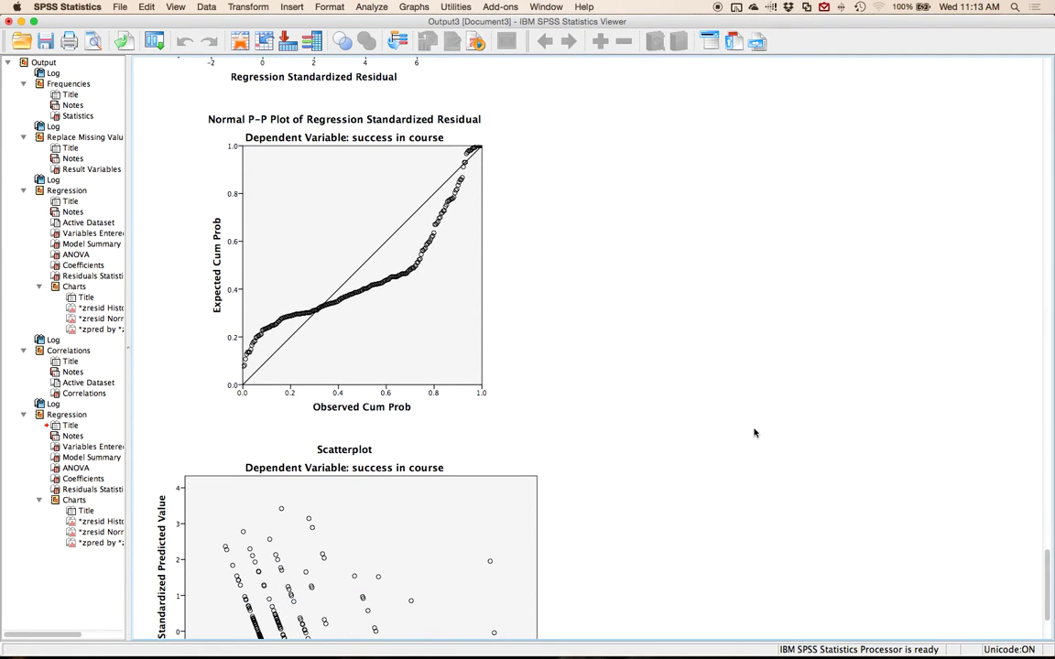
{"action": "scroll", "coordinate": [755, 433], "scroll_direction": "down", "scroll_amount": 5}
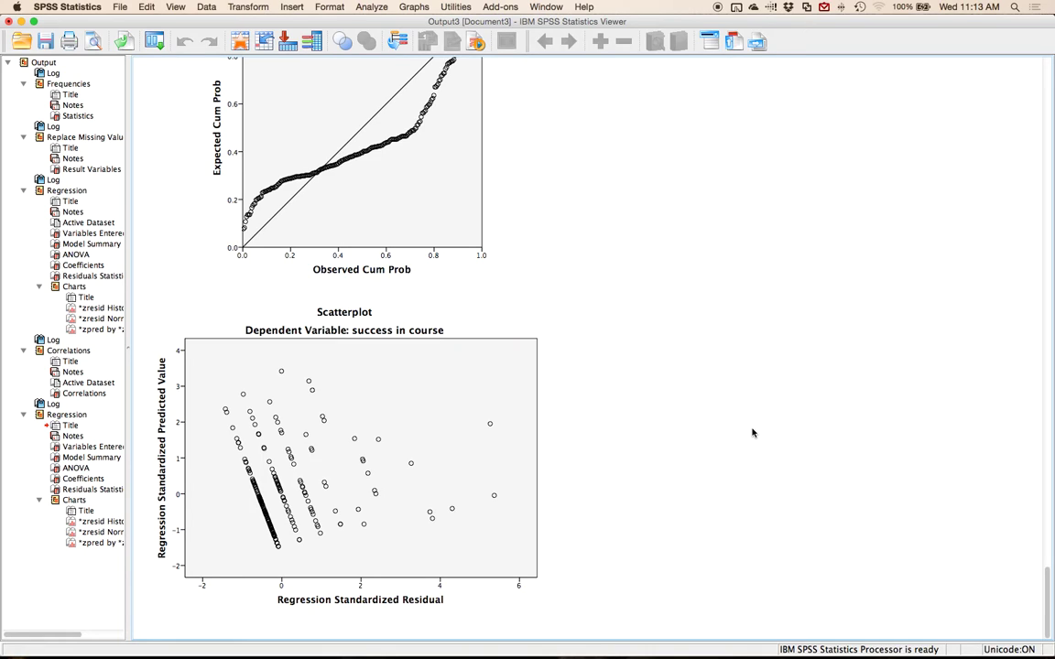
{"action": "left_click", "coordinate": [423, 418]}
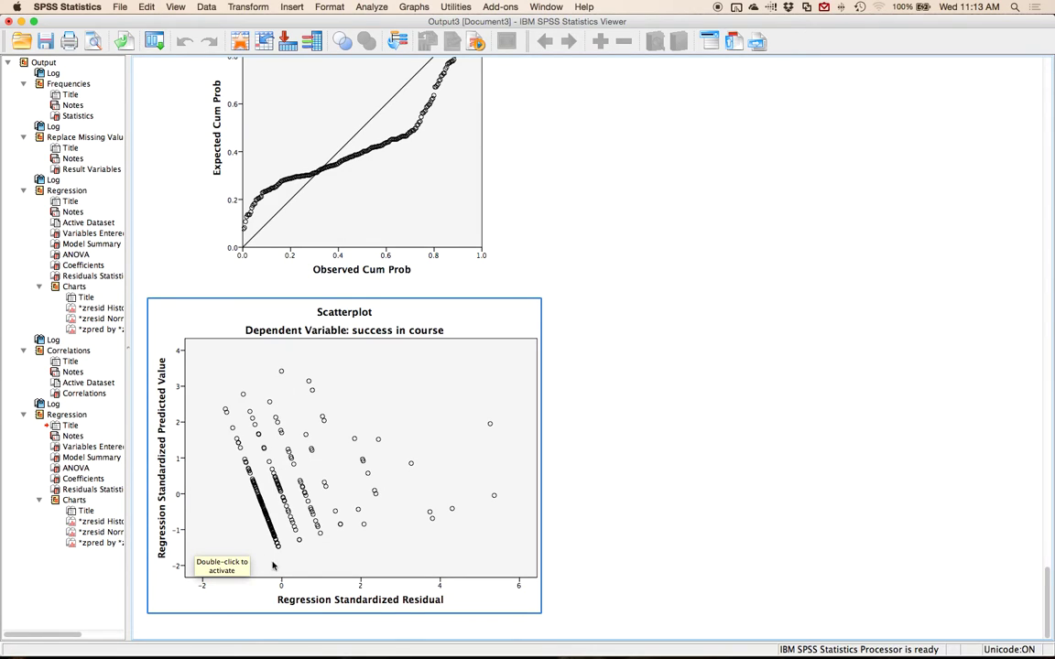
{"action": "left_click", "coordinate": [563, 558]}
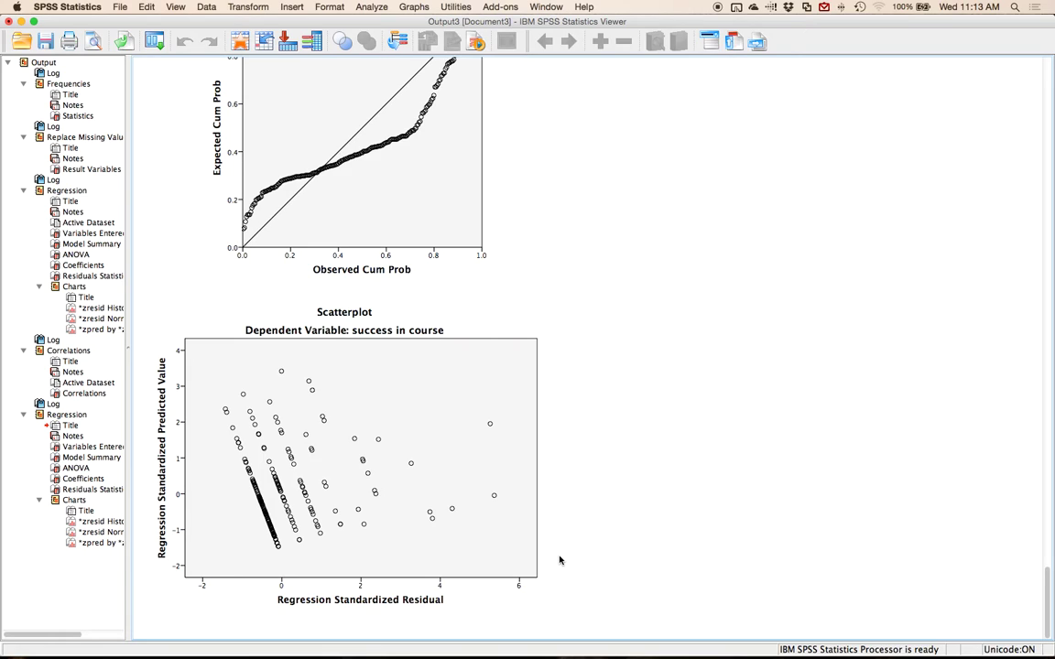
{"action": "left_click", "coordinate": [483, 523]}
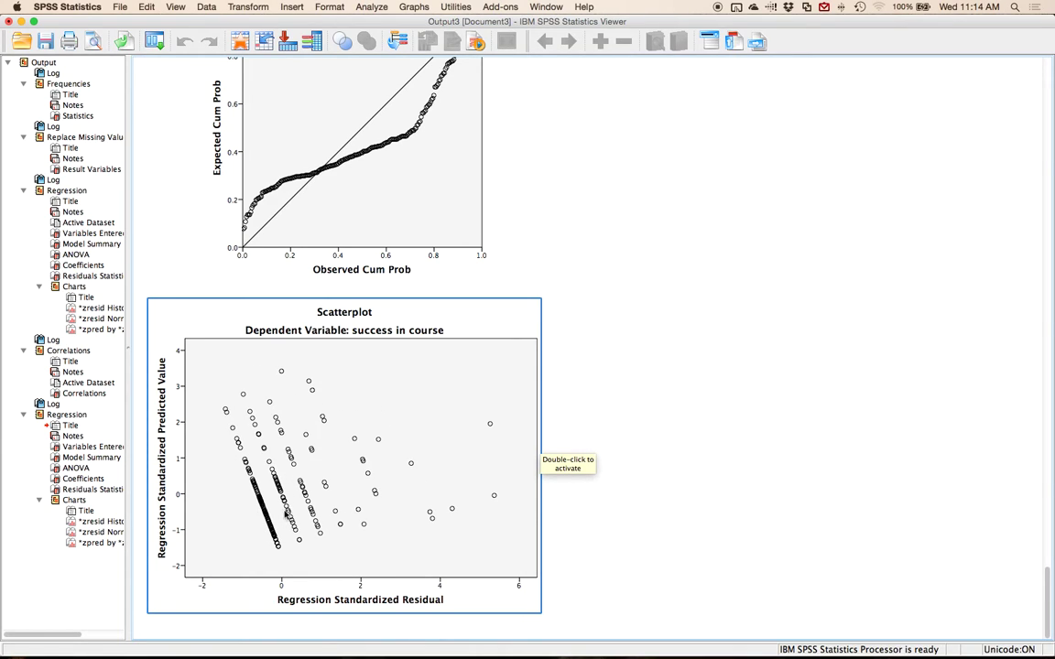
{"action": "left_click", "coordinate": [650, 423]}
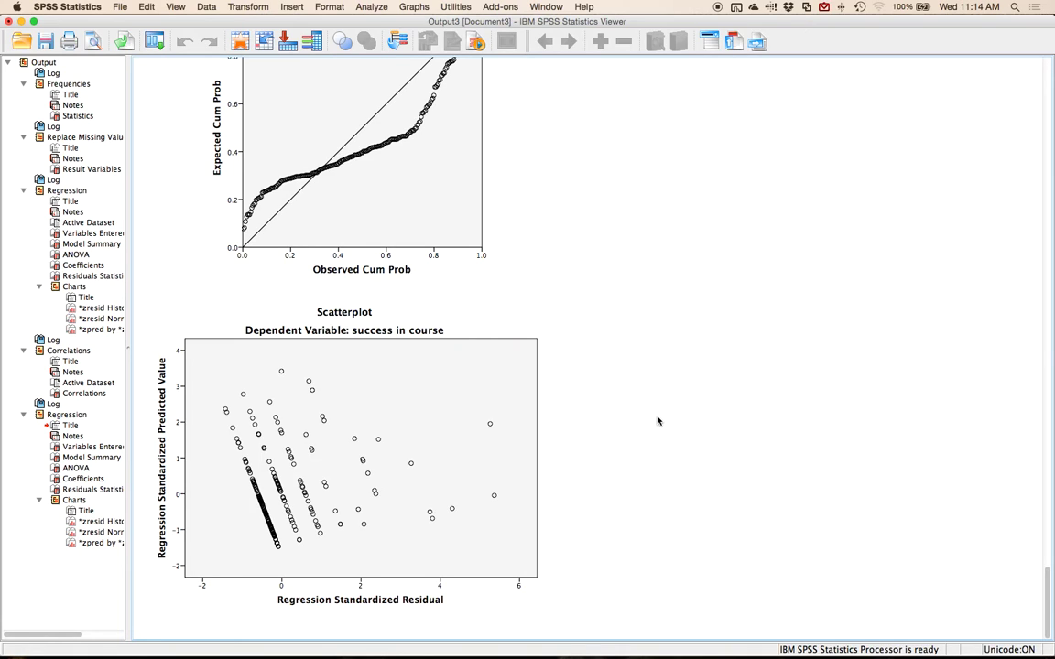
{"action": "scroll", "coordinate": [650, 412], "scroll_direction": "up", "scroll_amount": 3}
{"action": "left_click", "coordinate": [216, 289]}
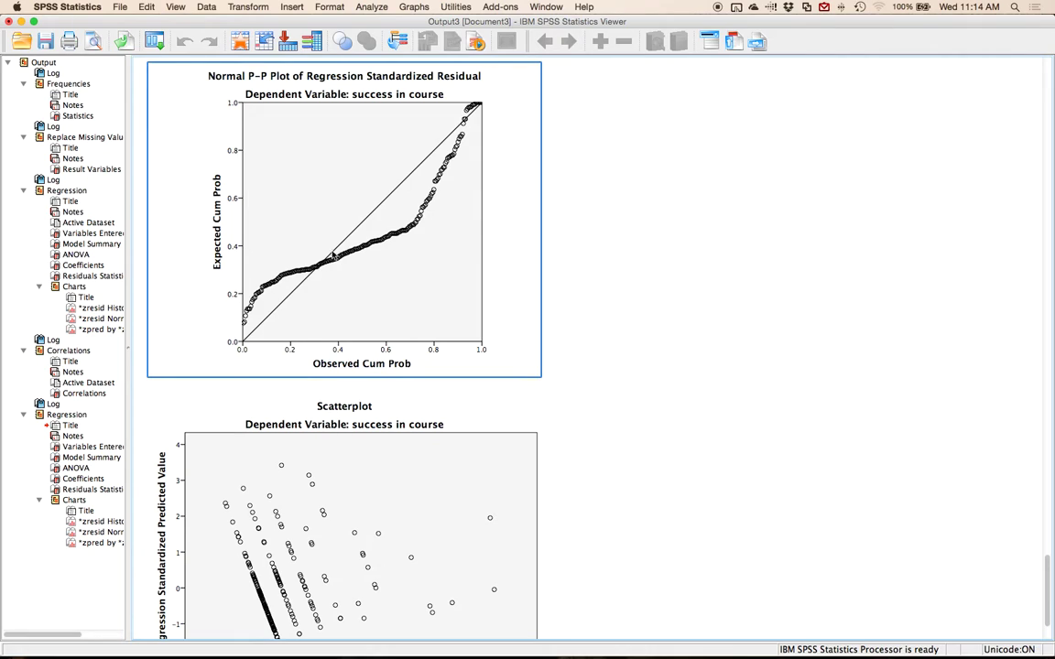
{"action": "left_click", "coordinate": [506, 189]}
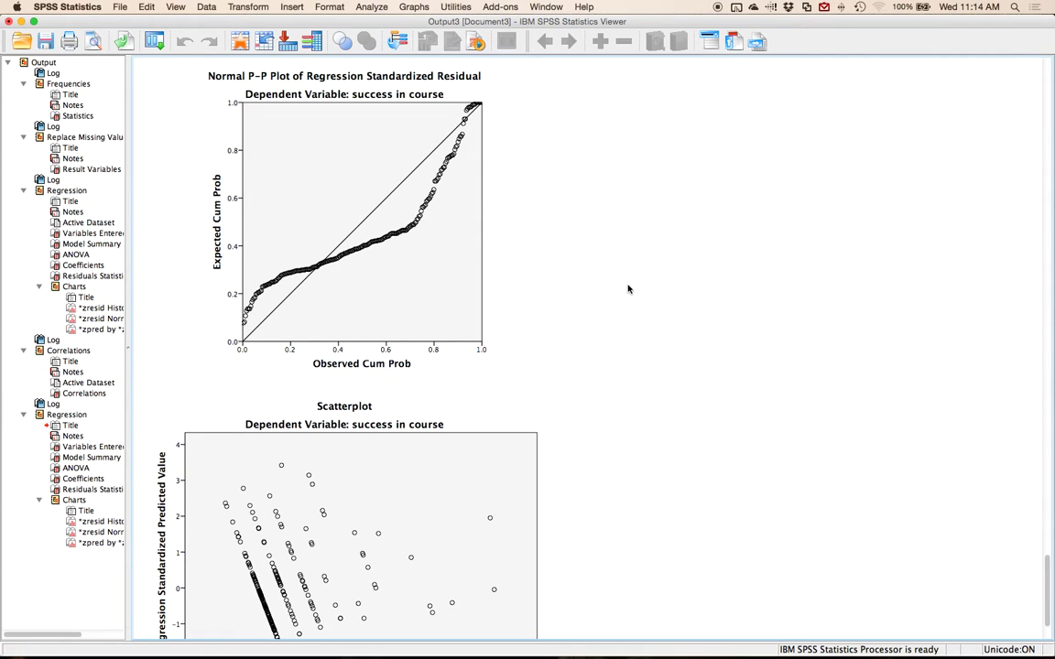
{"action": "left_click", "coordinate": [513, 261]}
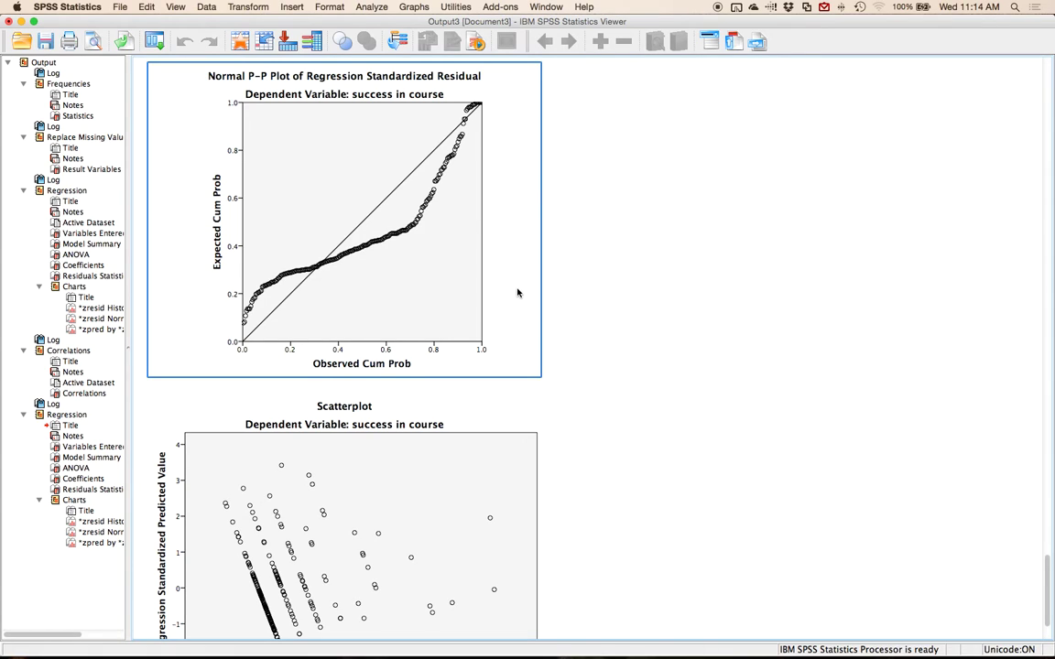
{"action": "left_click", "coordinate": [548, 221]}
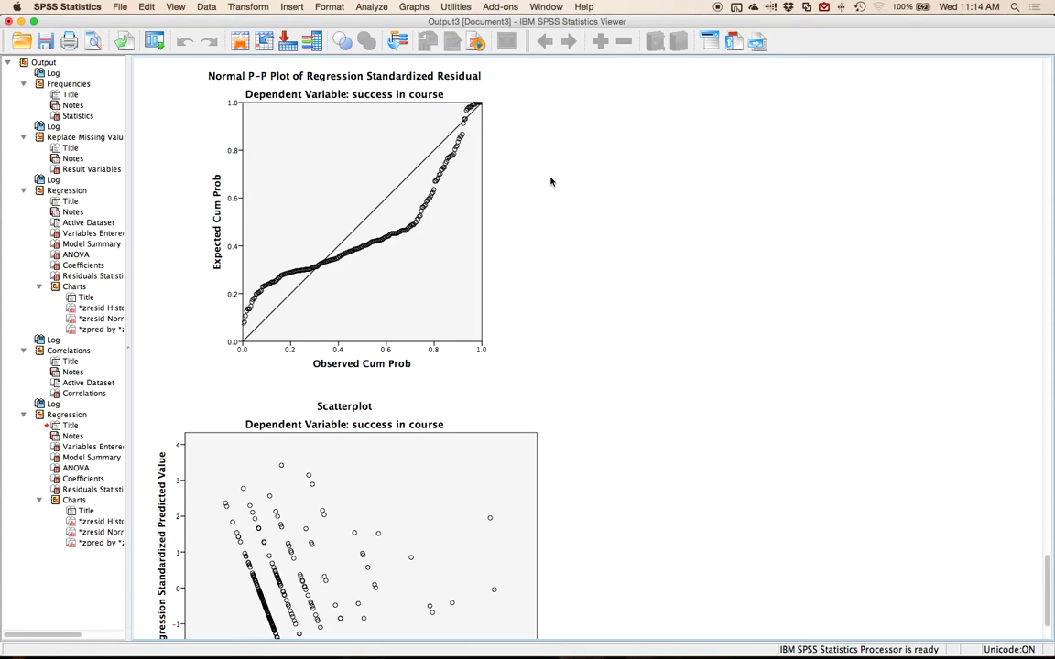
{"action": "left_click", "coordinate": [297, 164]}
- Start the PROCESS regression procedure with ACT Score as the independent variable X and success in course as the outcome variable Y
{"action": "left_click", "coordinate": [372, 5]}
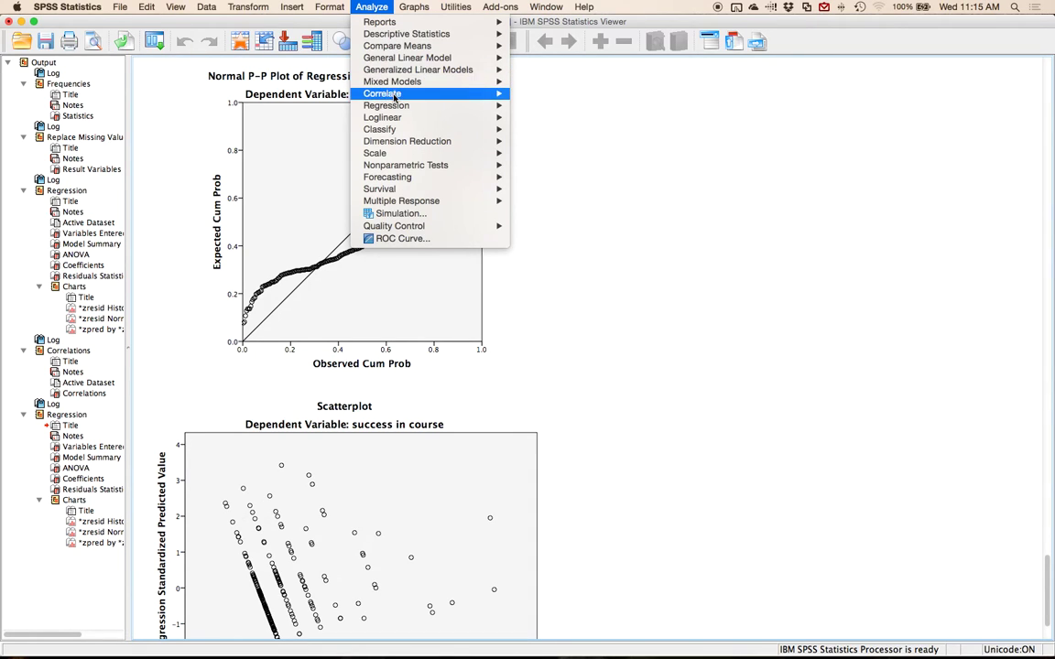
{"action": "mouse_move", "coordinate": [385, 105]}
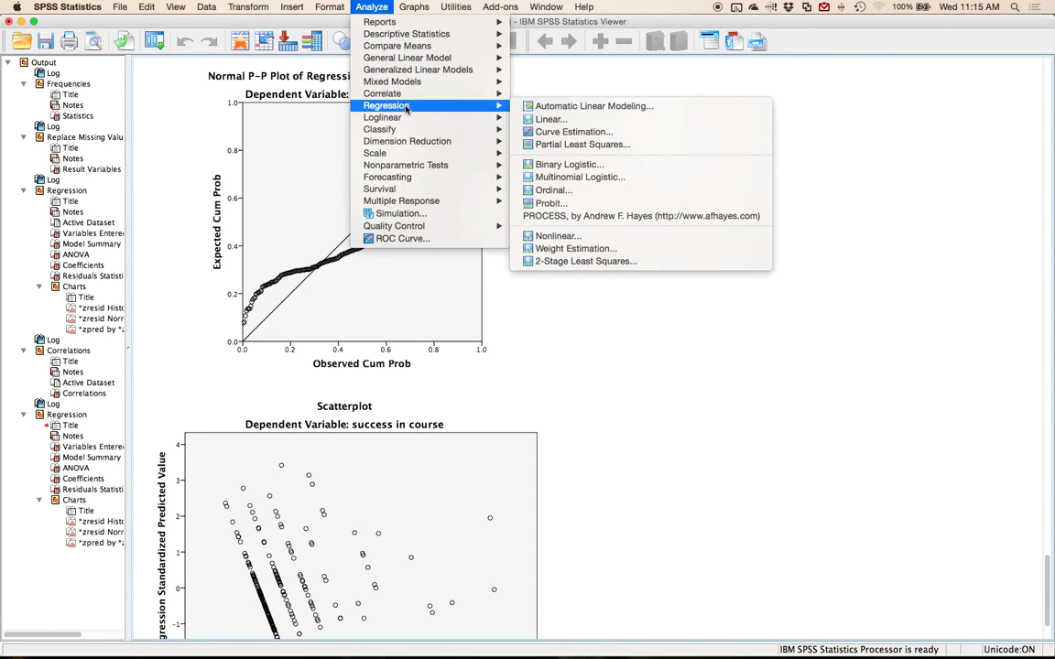
{"action": "left_click", "coordinate": [605, 217]}
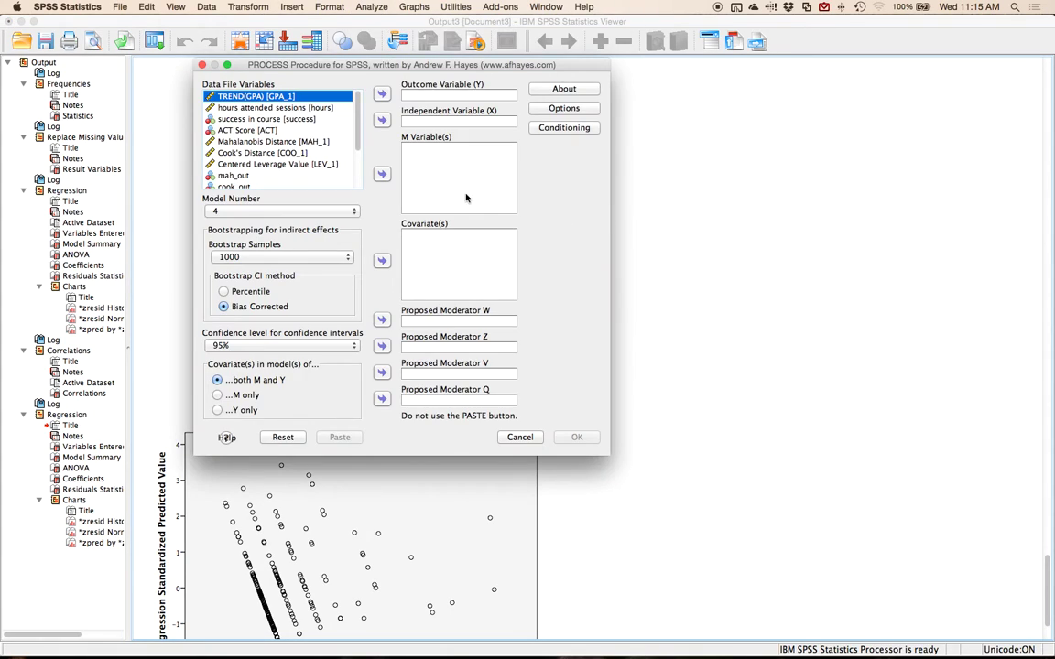
{"action": "left_click_drag", "start_coordinate": [369, 69], "coordinate": [389, 91]}
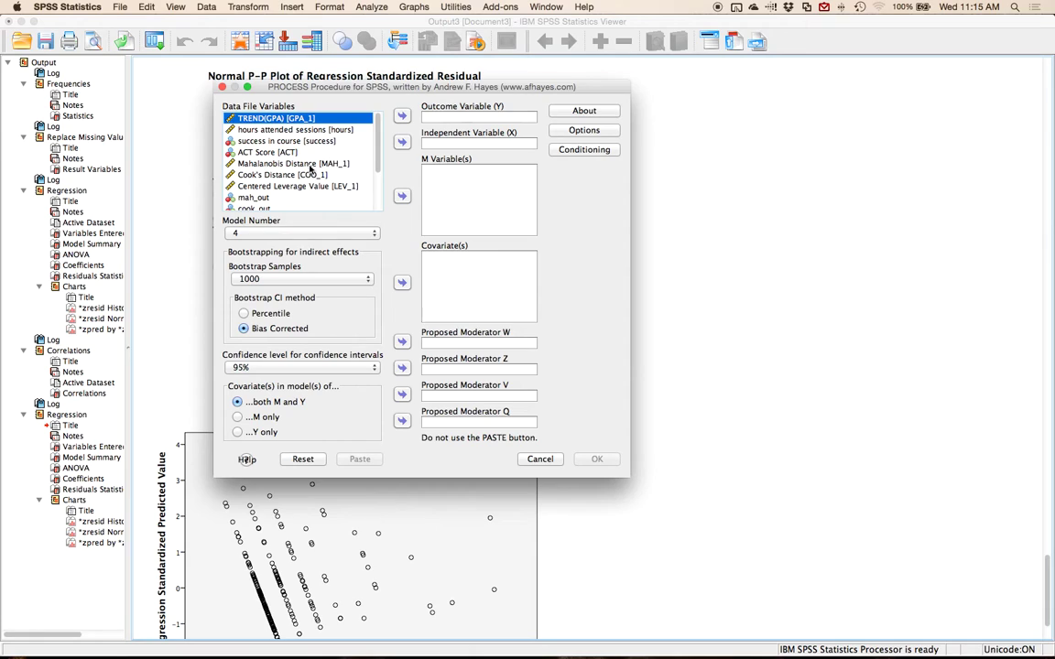
{"action": "left_click", "coordinate": [253, 151]}
{"action": "left_click", "coordinate": [400, 142]}
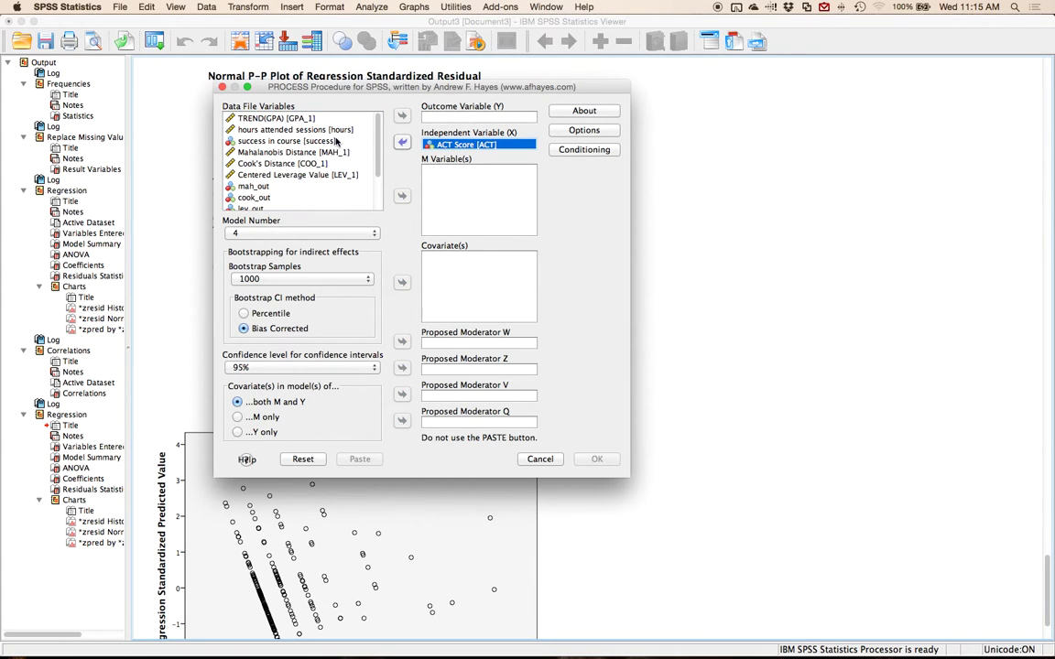
{"action": "left_click", "coordinate": [328, 142]}
{"action": "left_click", "coordinate": [400, 116]}
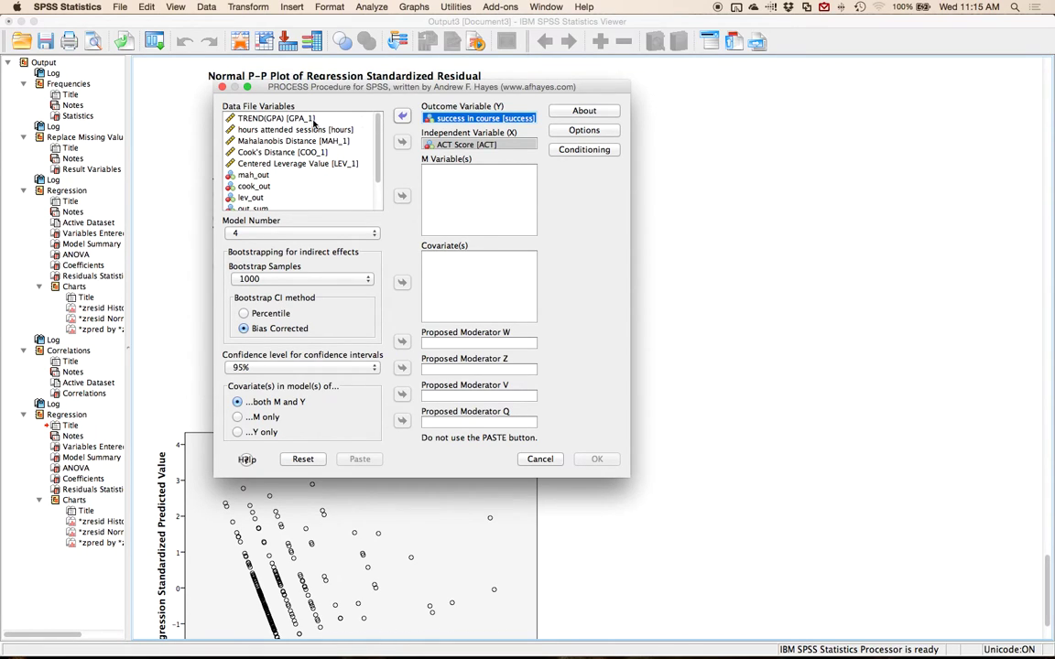
- Assign TREND(GPA) as the M variable and hours attended sessions as proposed moderator W, and choose model number 3
{"action": "left_click", "coordinate": [284, 117]}
{"action": "left_click", "coordinate": [401, 195]}
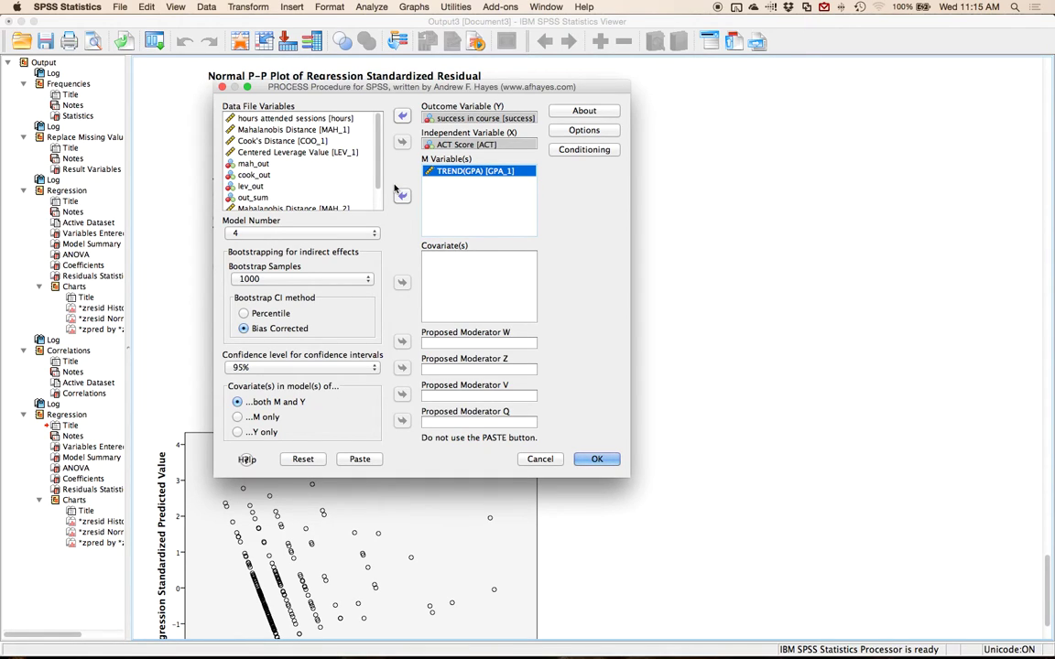
{"action": "left_click", "coordinate": [256, 116]}
{"action": "left_click", "coordinate": [401, 341]}
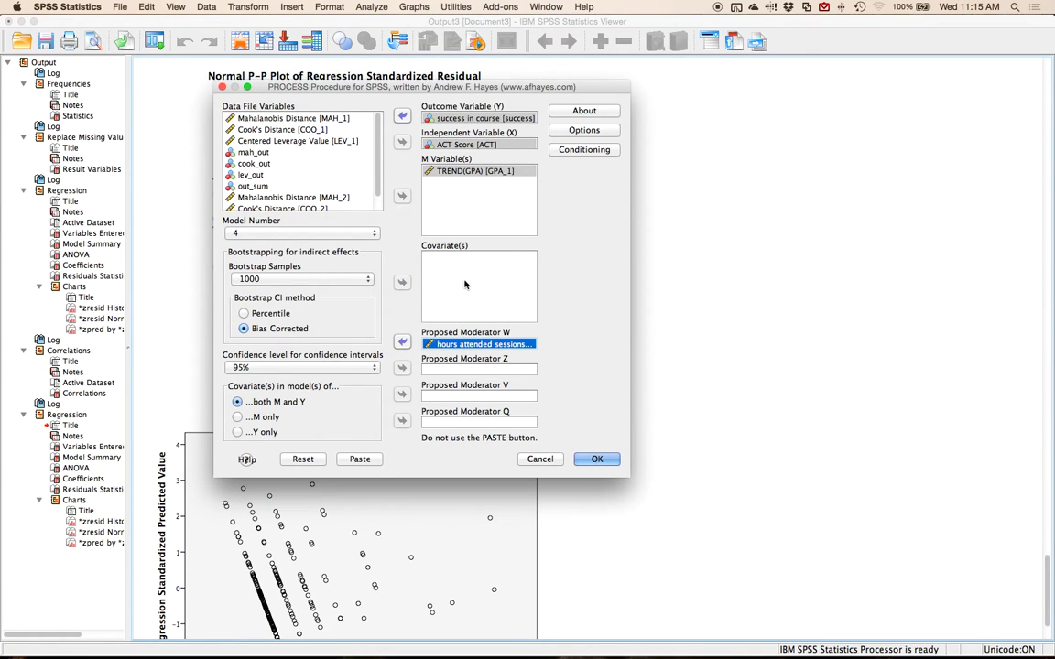
{"action": "left_click", "coordinate": [444, 186]}
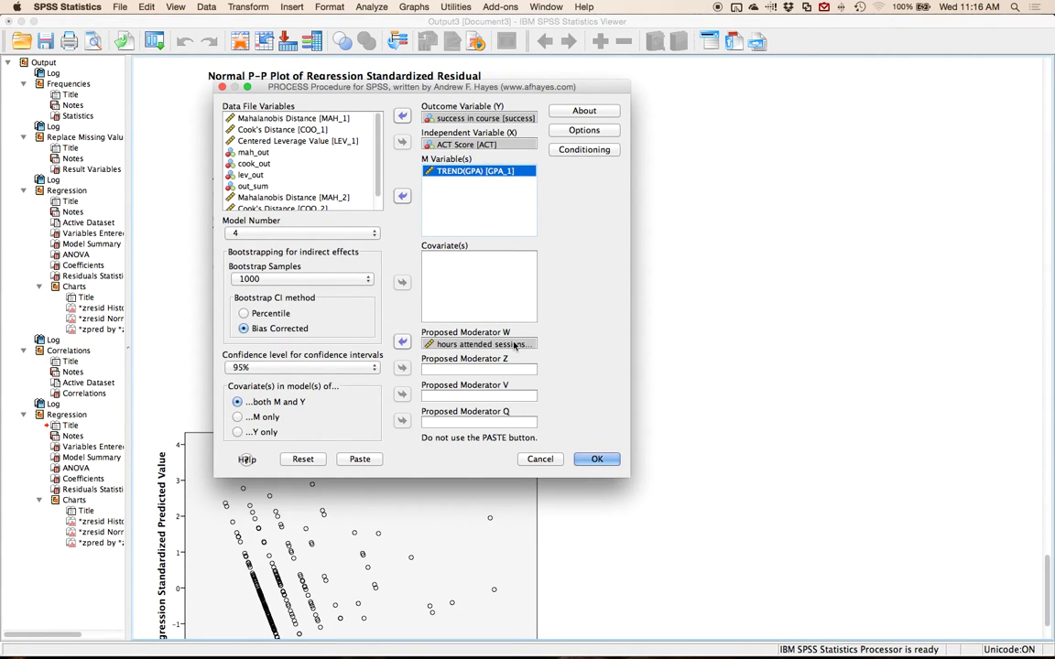
{"action": "left_click", "coordinate": [340, 236]}
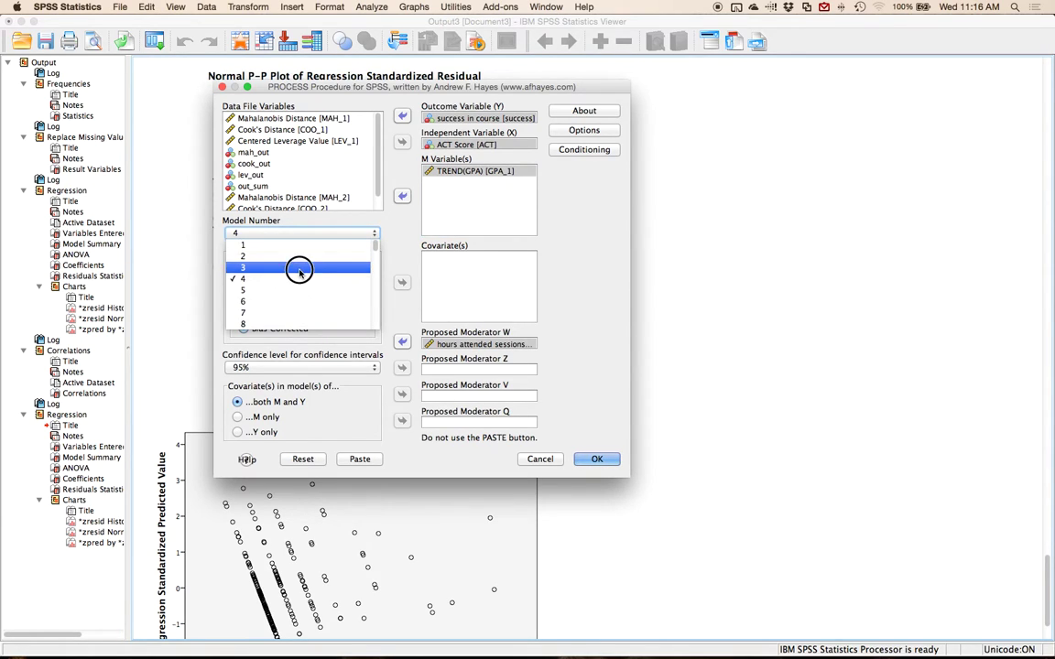
{"action": "left_click", "coordinate": [299, 267]}
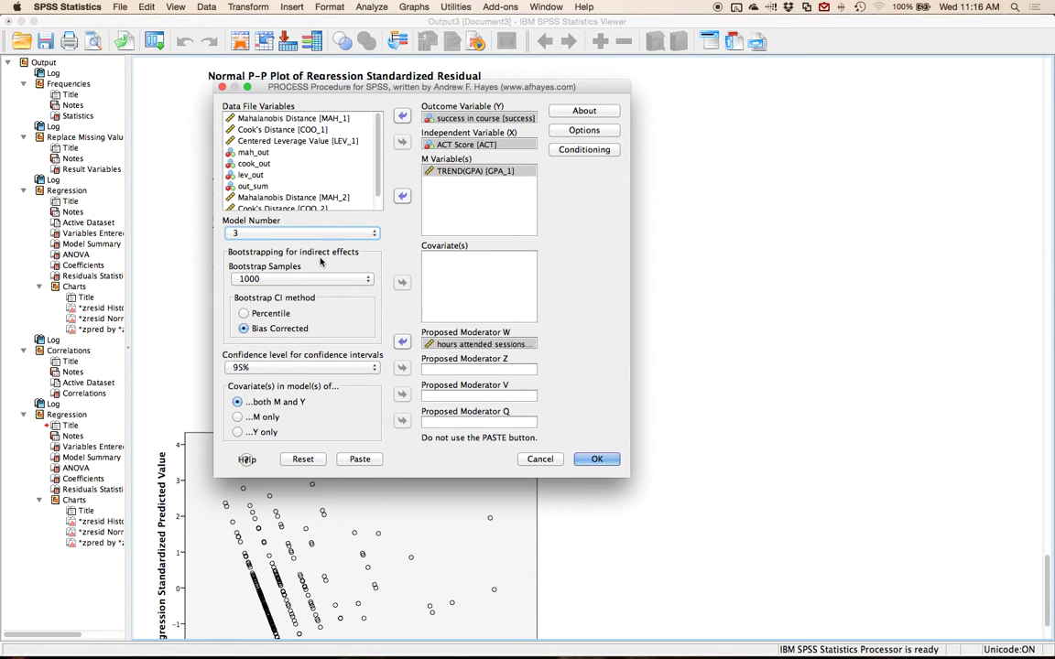
- Enable mean centering for products, heteroscedasticity-consistent SEs and generating data for plotting in the PROCESS options
{"action": "left_click", "coordinate": [583, 129]}
{"action": "left_click", "coordinate": [363, 212]}
{"action": "left_click", "coordinate": [367, 229]}
{"action": "left_click", "coordinate": [381, 266]}
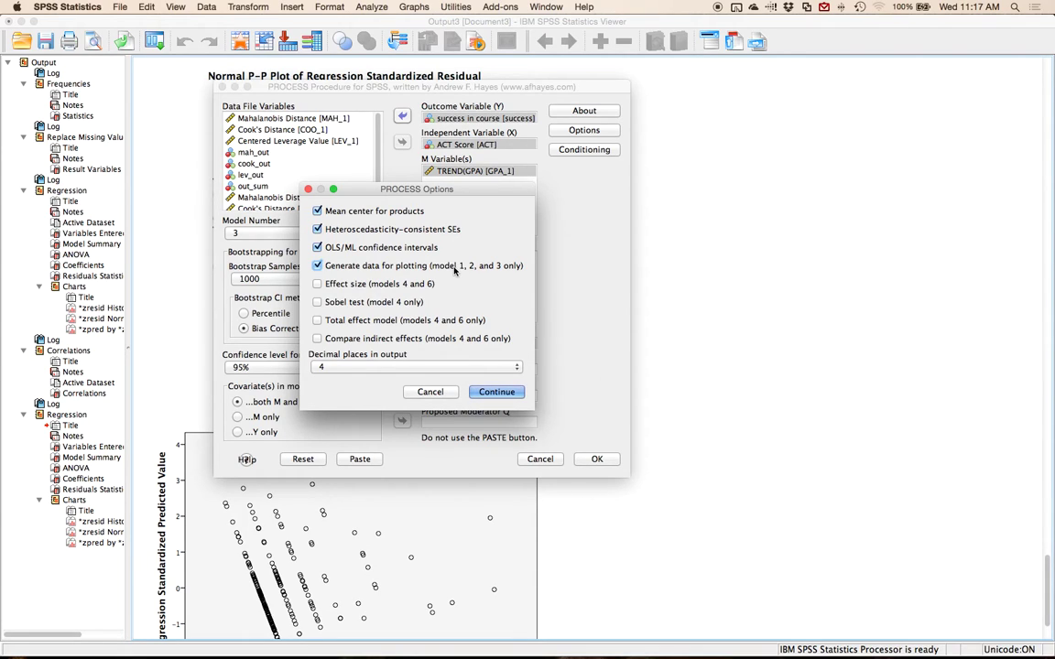
{"action": "left_click", "coordinate": [490, 392]}
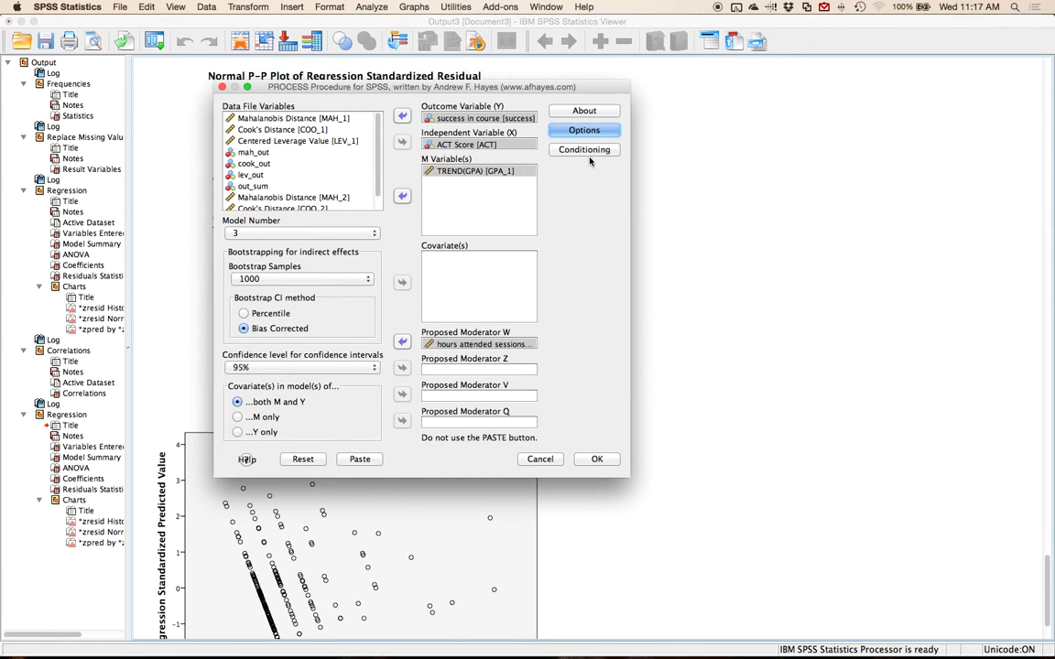
- Enable Johnson-Neyman conditioning and run the PROCESS analysis
{"action": "left_click", "coordinate": [591, 152]}
{"action": "left_click", "coordinate": [436, 279]}
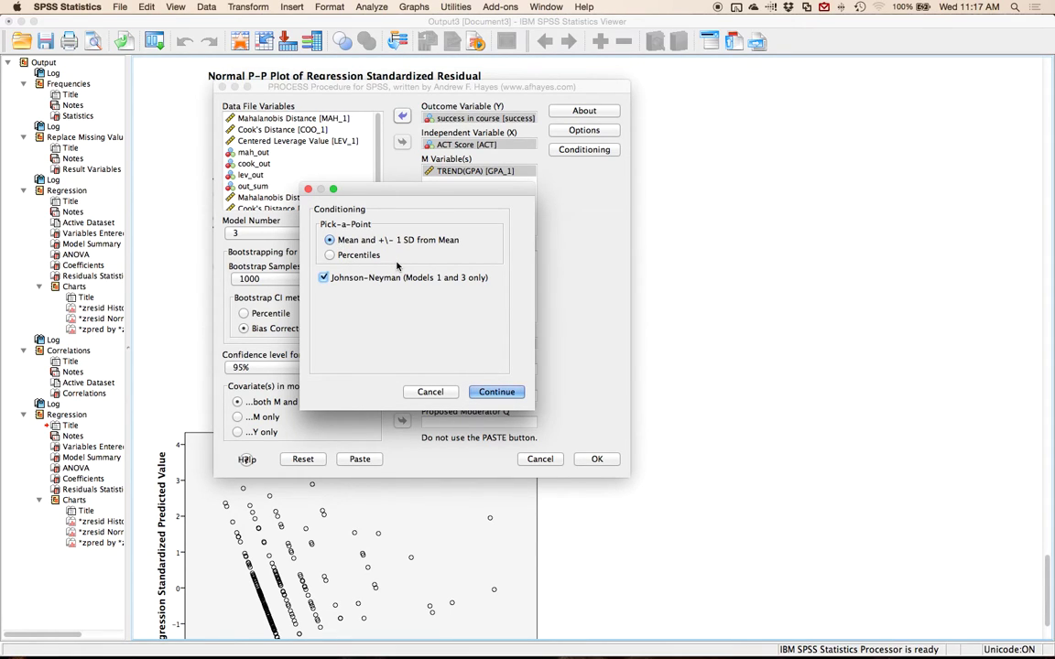
{"action": "left_click", "coordinate": [496, 392]}
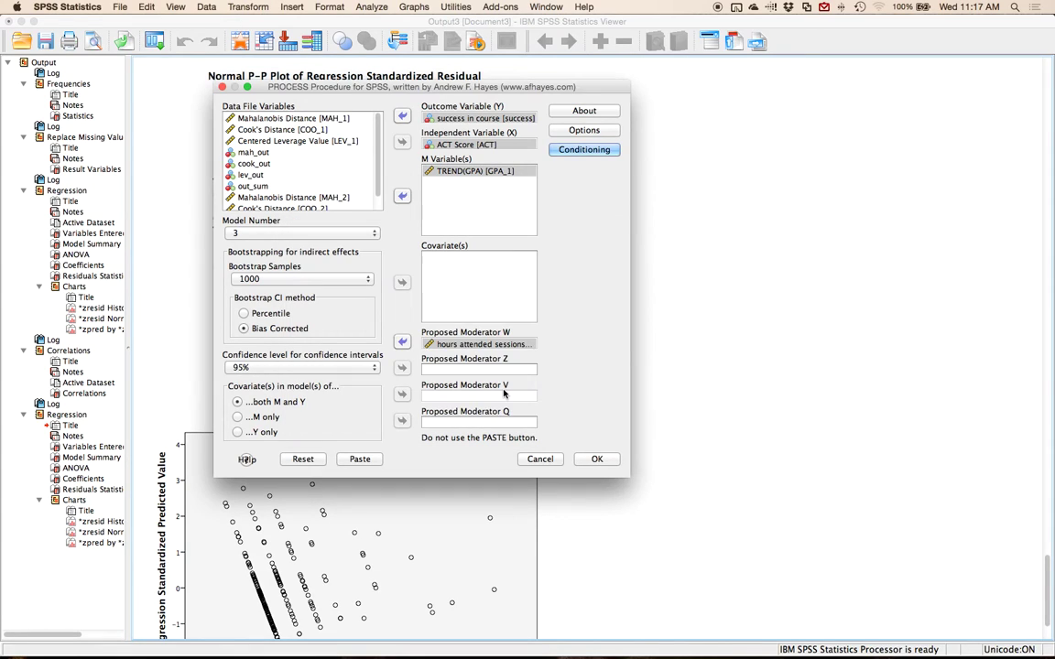
{"action": "left_click", "coordinate": [597, 461]}
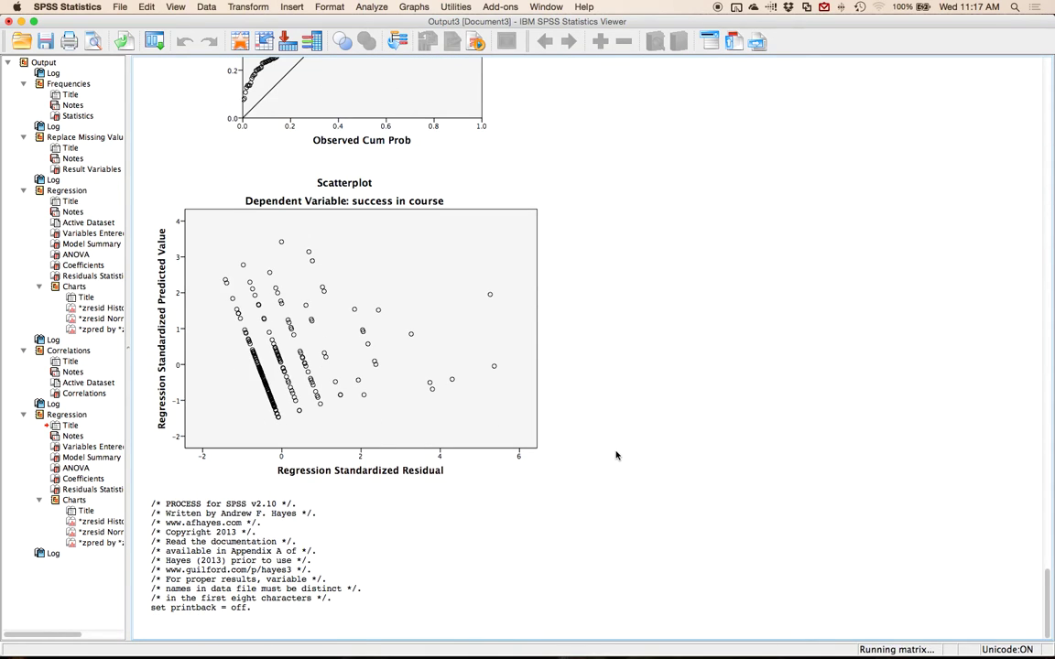
{"action": "scroll", "coordinate": [612, 454], "scroll_direction": "down", "scroll_amount": 1}
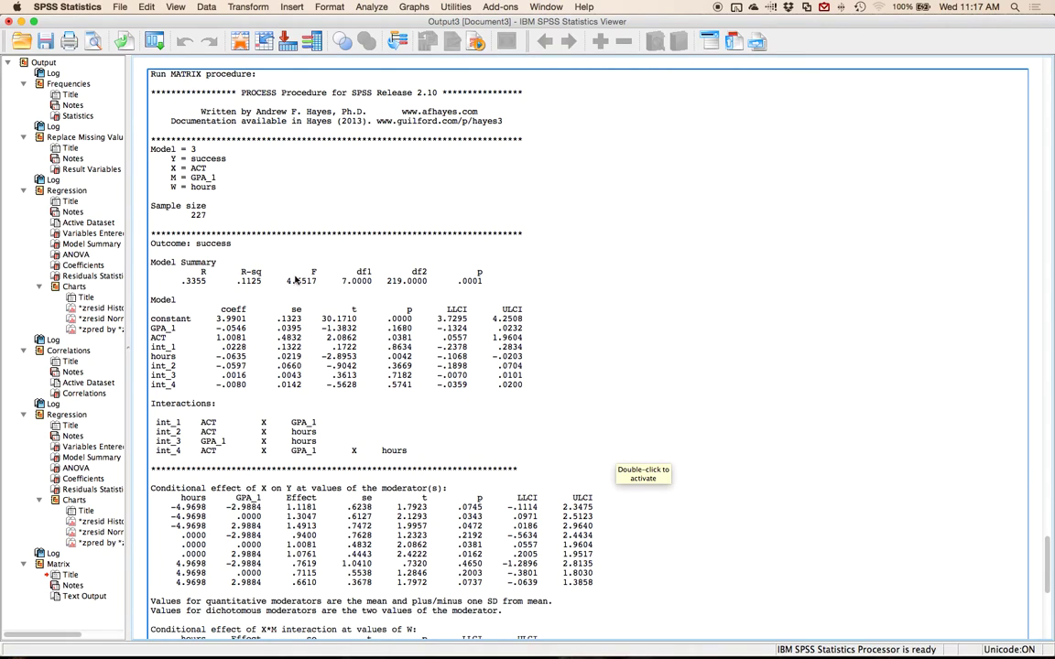
- Capture the PROCESS output down to the interactions list as an image and paste it into a maximized Word document
{"action": "left_click", "coordinate": [716, 263]}
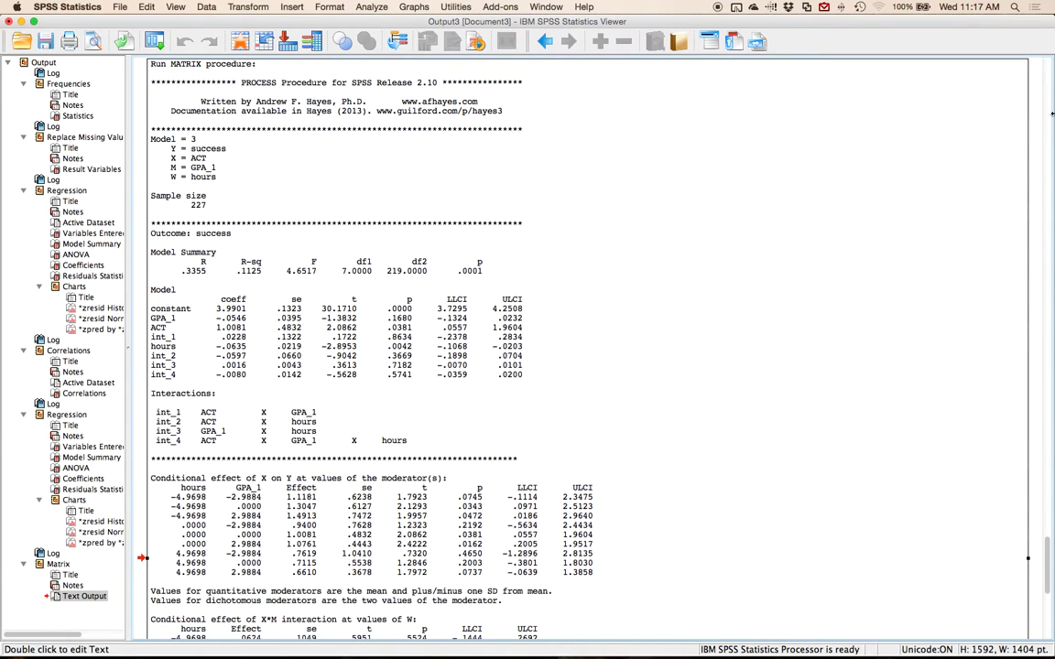
{"action": "key", "text": "super+shift+4"}
{"action": "left_click_drag", "start_coordinate": [149, 116], "coordinate": [603, 480]}
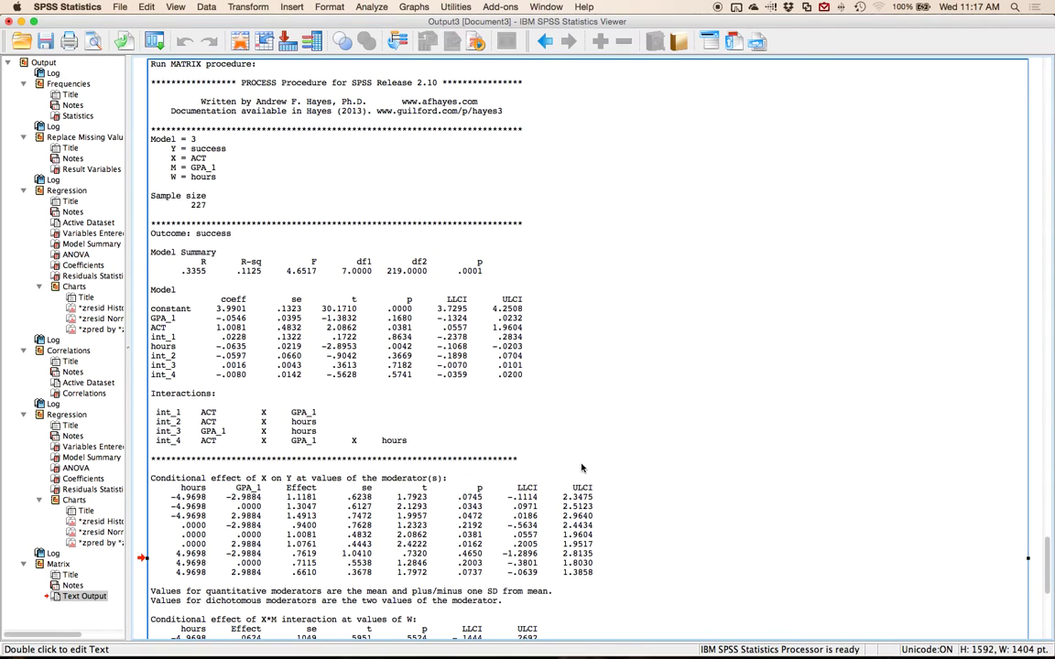
{"action": "mouse_move", "coordinate": [624, 632]}
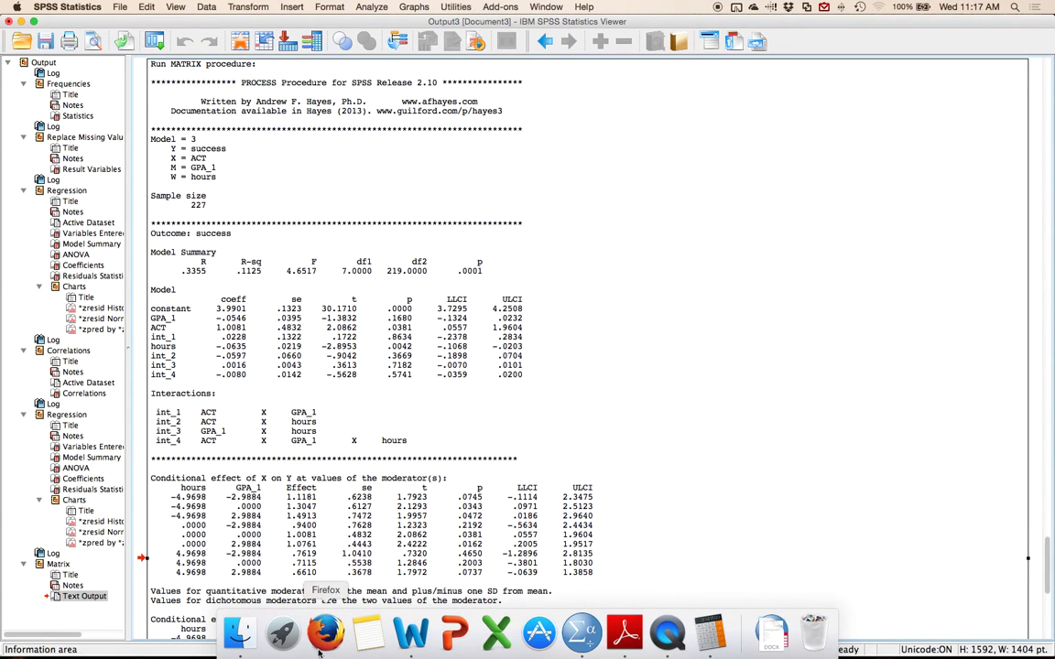
{"action": "left_click", "coordinate": [414, 634]}
{"action": "key", "text": "super+v"}
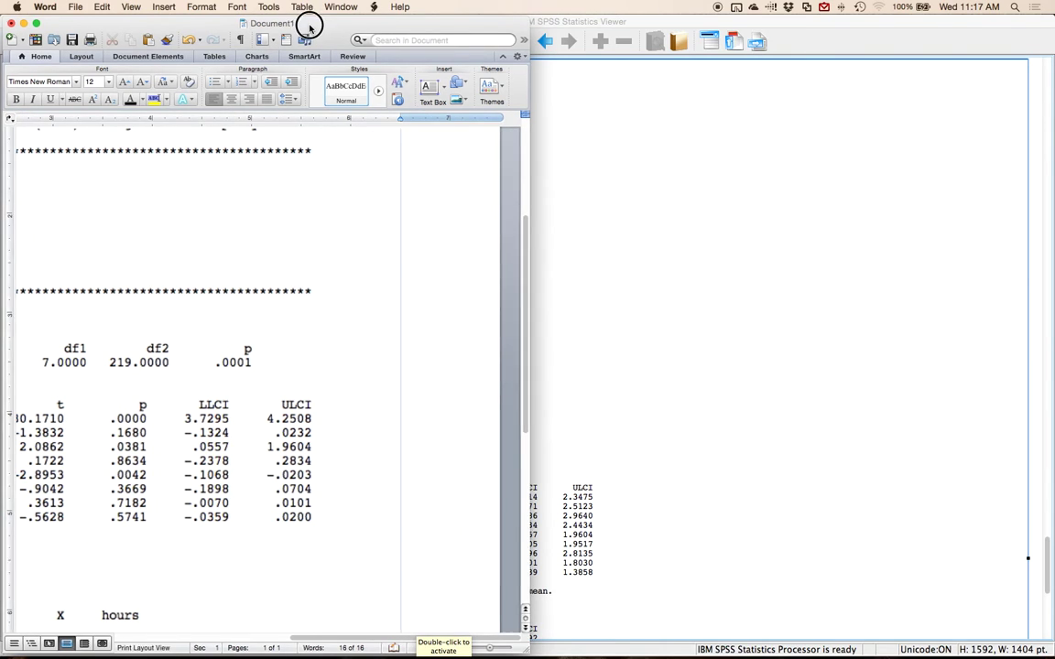
{"action": "double_click", "coordinate": [297, 23]}
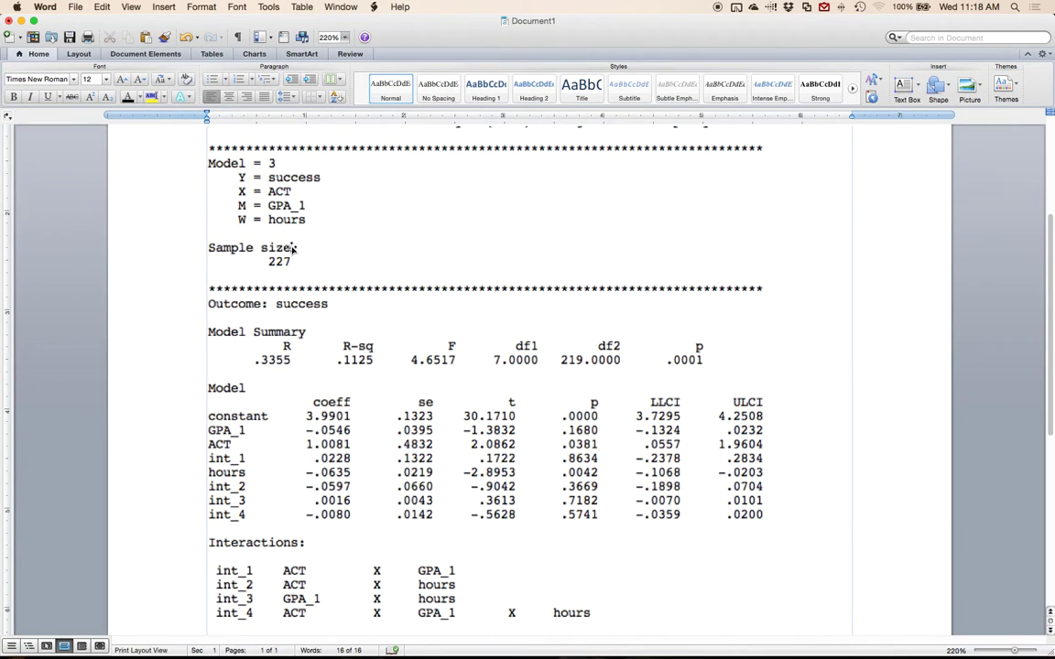
- Below the pasted output, write the overall model result "F(7, 219) = 4.65, p < .001," with F and p italicized
{"action": "scroll", "coordinate": [292, 246], "scroll_direction": "up", "scroll_amount": 1}
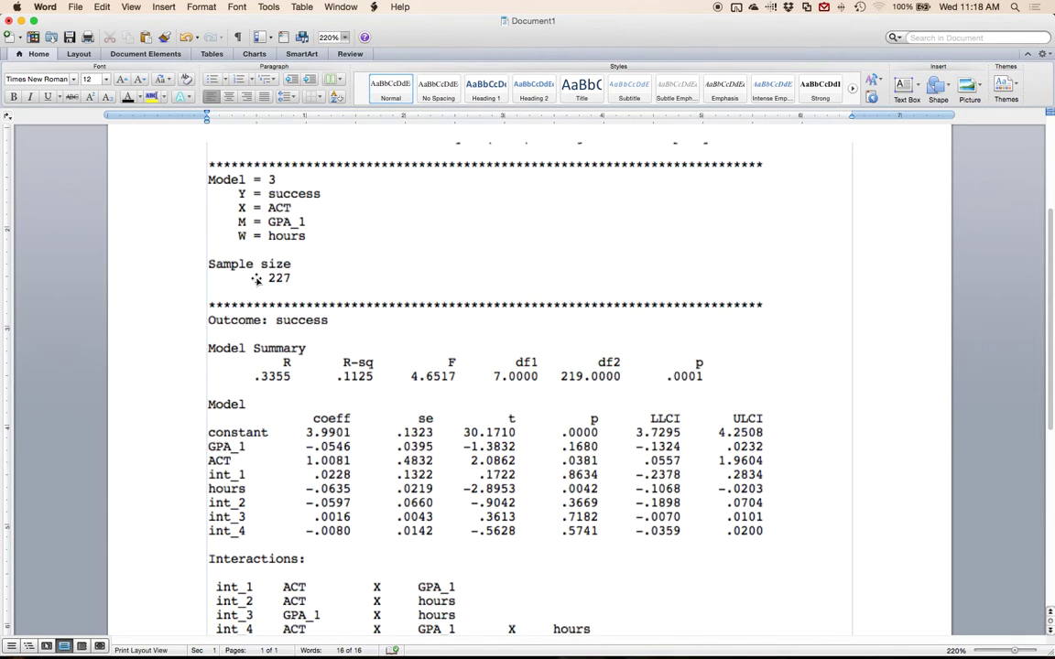
{"action": "scroll", "coordinate": [256, 279], "scroll_direction": "down", "scroll_amount": 2}
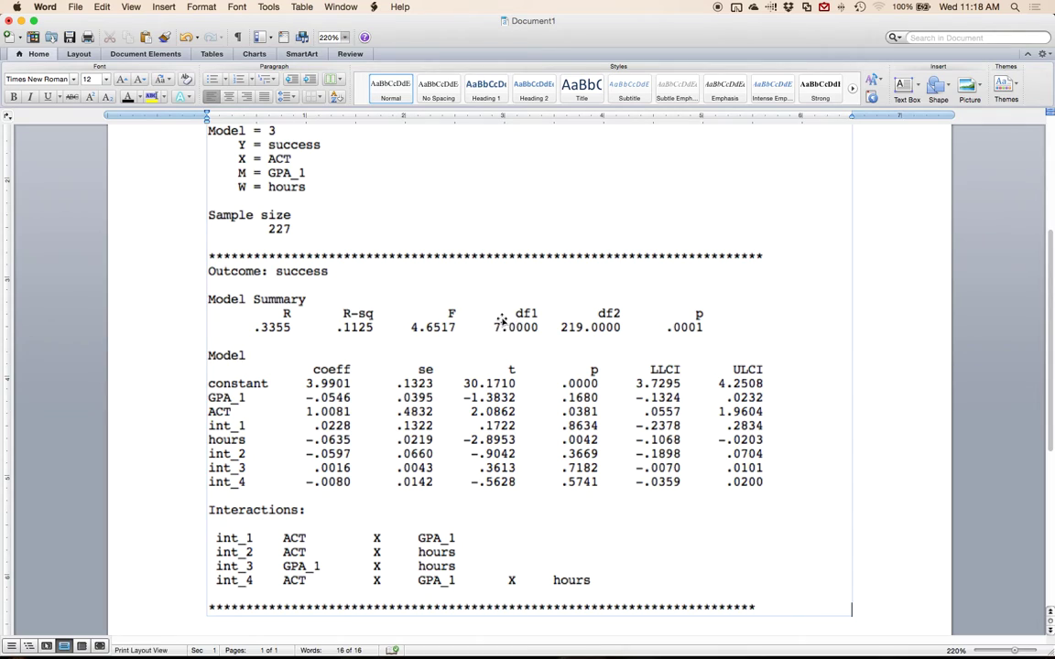
{"action": "scroll", "coordinate": [742, 412], "scroll_direction": "down", "scroll_amount": 1}
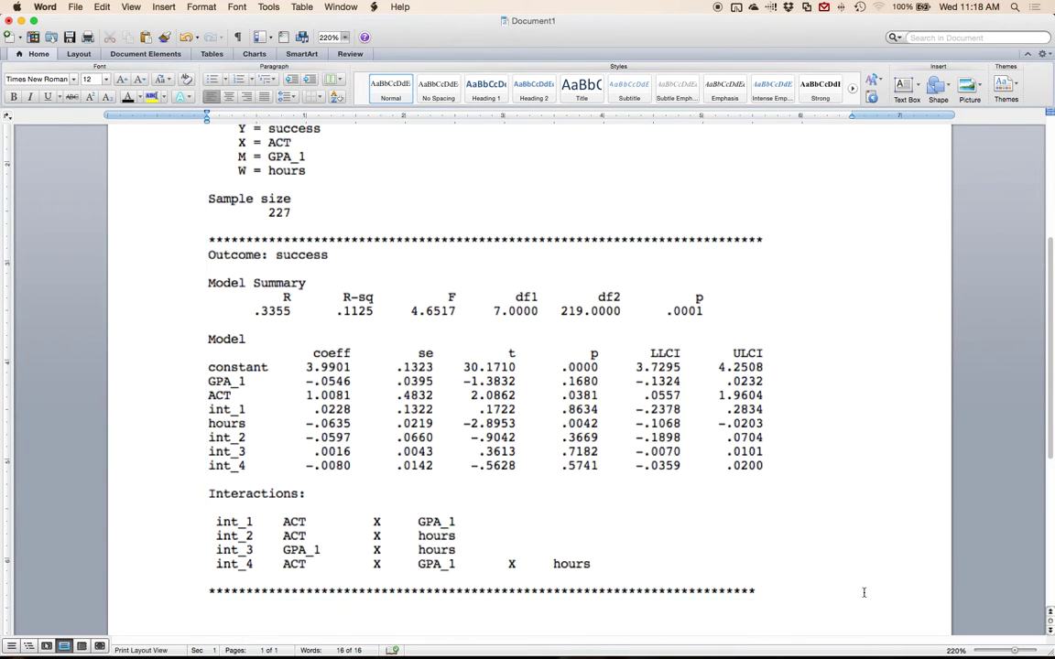
{"action": "key", "text": "Return"}
{"action": "type", "text": "F(7, 219) ="}
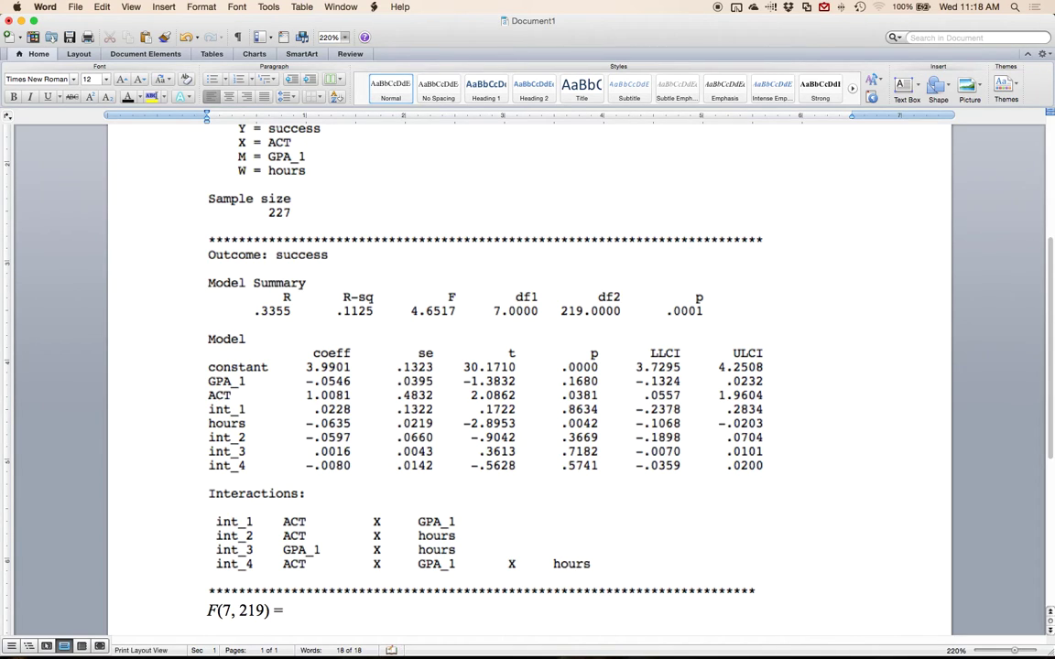
{"action": "type", "text": " 4.65,"}
{"action": "key", "text": "super+i"}
{"action": "type", "text": "p"}
{"action": "key", "text": "super+i"}
{"action": "type", "text": "< ..01"}
{"action": "key", "text": "BackSpace"}
{"action": "key", "text": "BackSpace"}
{"action": "key", "text": "BackSpace"}
{"action": "type", "text": "001,"}
- Append "R2 = .11" to the model result, with the R italic and the 2 in superscript
{"action": "key", "text": "super+i"}
{"action": "type", "text": "R2"}
{"action": "key", "text": "shift+Left"}
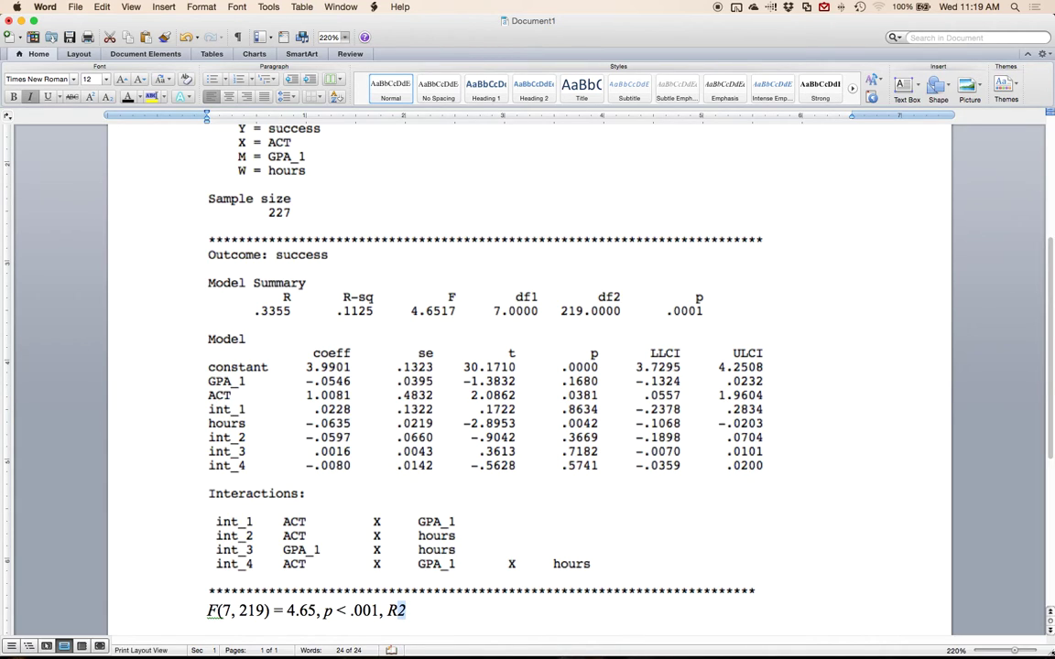
{"action": "left_click", "coordinate": [90, 98]}
{"action": "key", "text": "Right"}
{"action": "left_click", "coordinate": [90, 98]}
{"action": "type", "text": "= .11"}
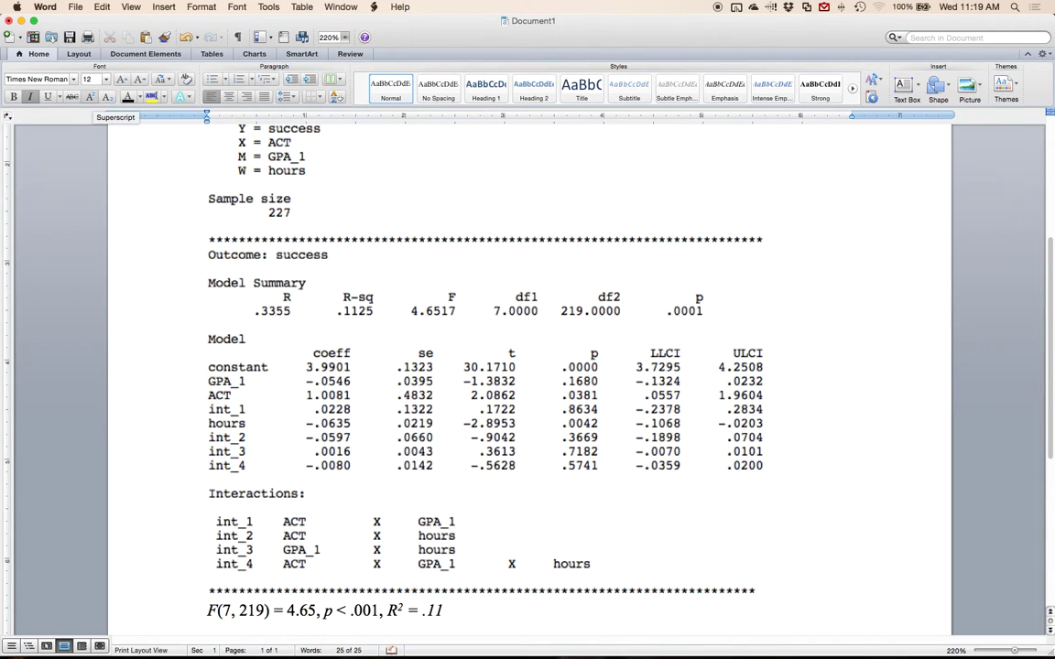
- Remove the italics from the .11 in the R-squared result and add blank lines below it
{"action": "key", "text": "shift+Left"}
{"action": "key", "text": "shift+Left"}
{"action": "key", "text": "shift+Left"}
{"action": "key", "text": "super+i"}
{"action": "key", "text": "Right"}
{"action": "key", "text": "Return"}
{"action": "key", "text": "Return"}
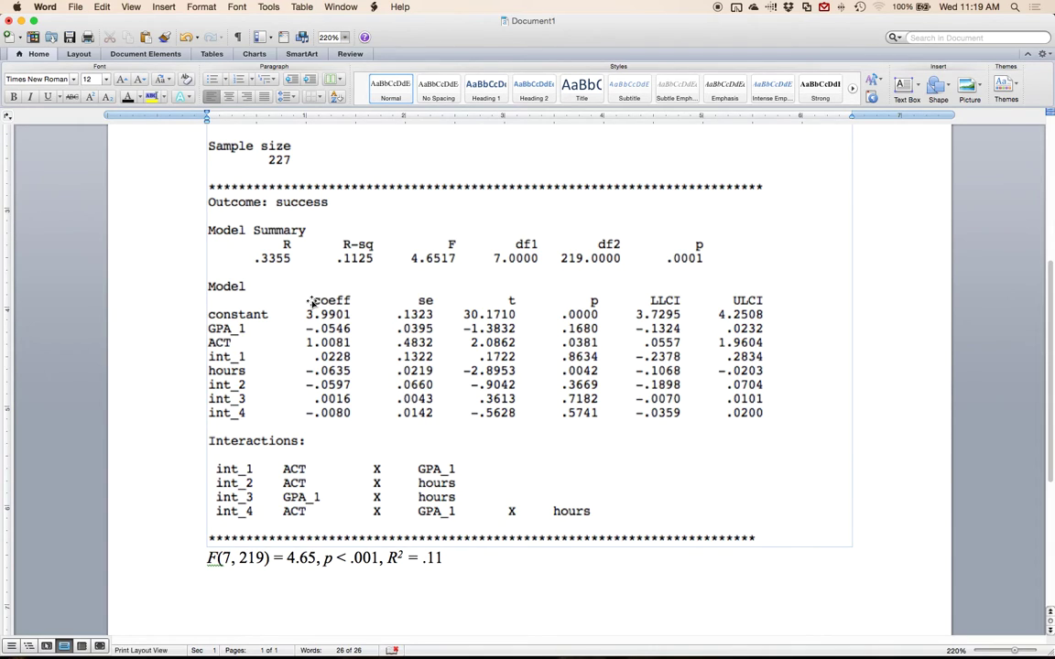
- Begin a result line for the ACT predictor with "ACT b = 1.01, t(219) =", italicizing b and t
{"action": "left_click", "coordinate": [591, 328]}
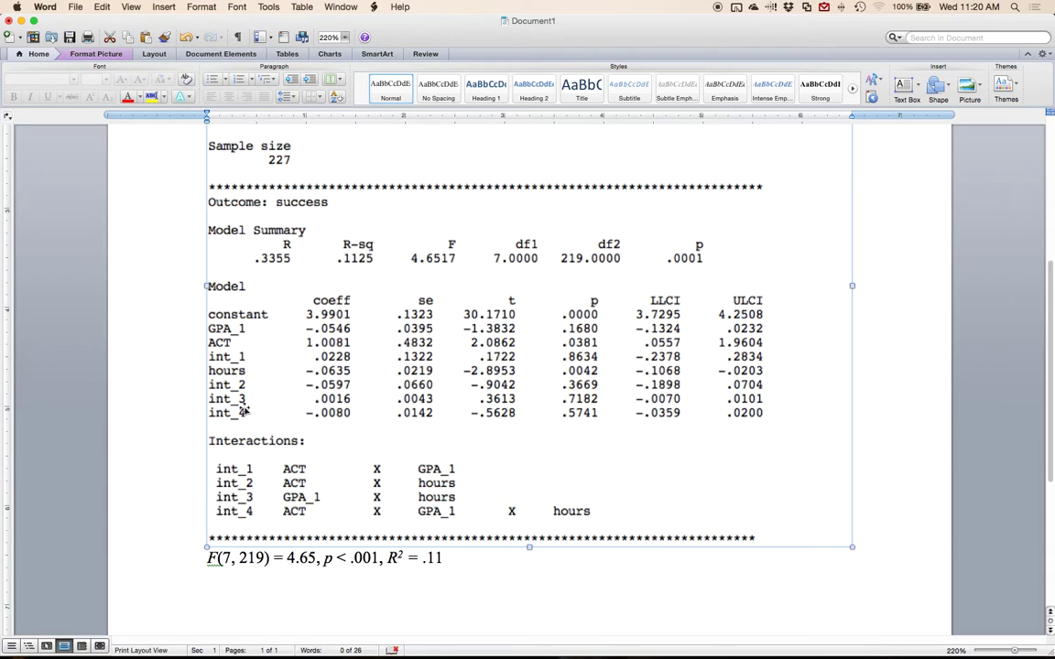
{"action": "left_click", "coordinate": [291, 511]}
{"action": "left_click", "coordinate": [555, 511]}
{"action": "left_click", "coordinate": [466, 566]}
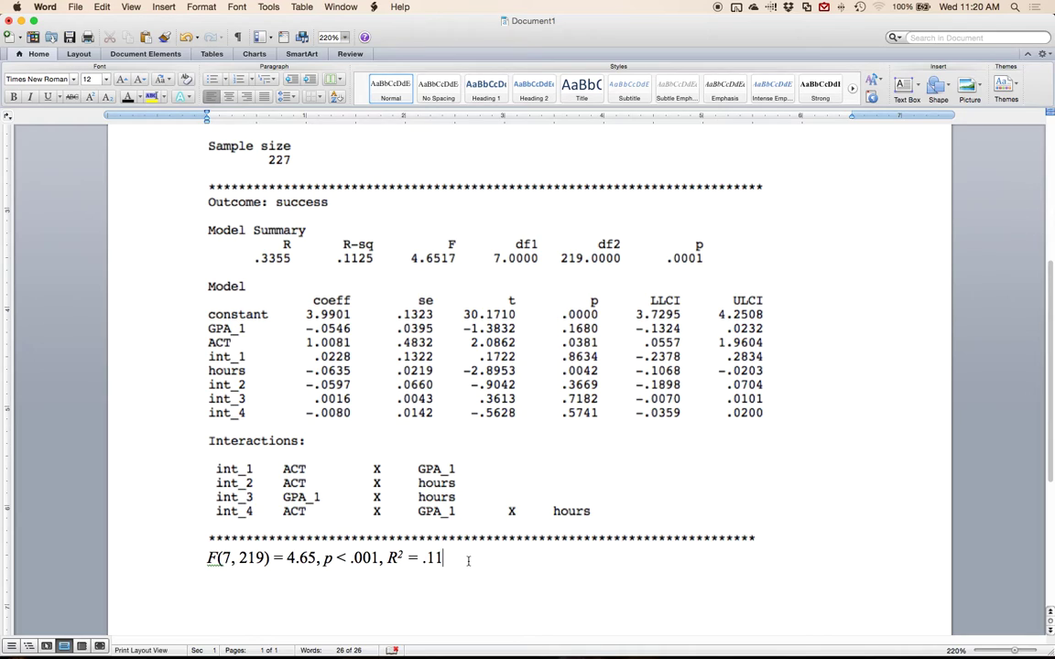
{"action": "key", "text": "Return"}
{"action": "type", "text": "ACT"}
{"action": "key", "text": "super+i"}
{"action": "type", "text": "b"}
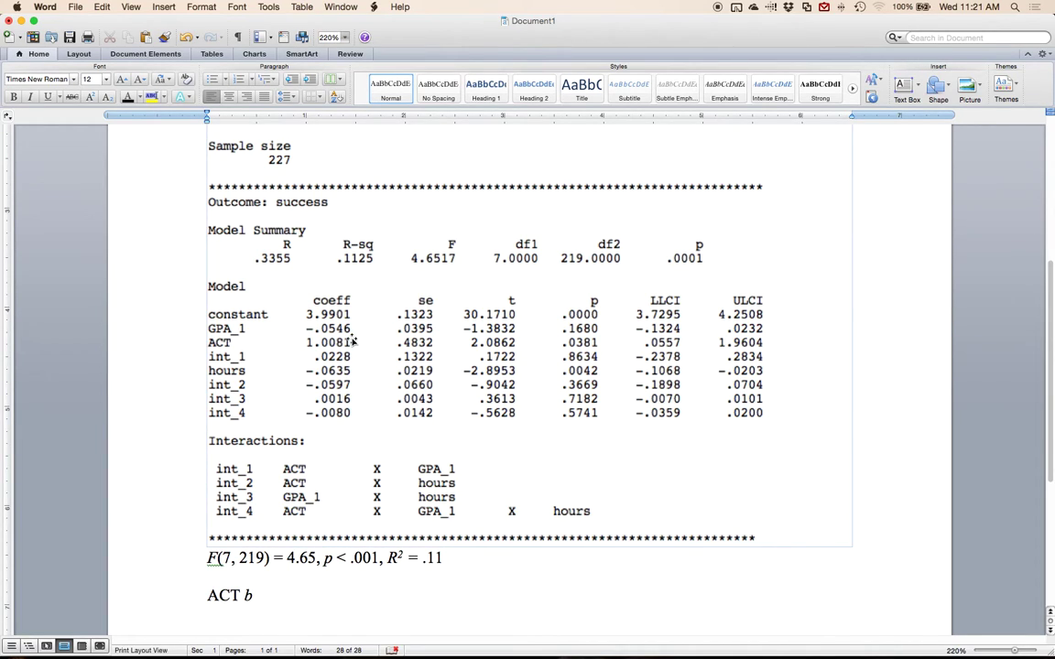
{"action": "type", "text": "= 1.01, t("}
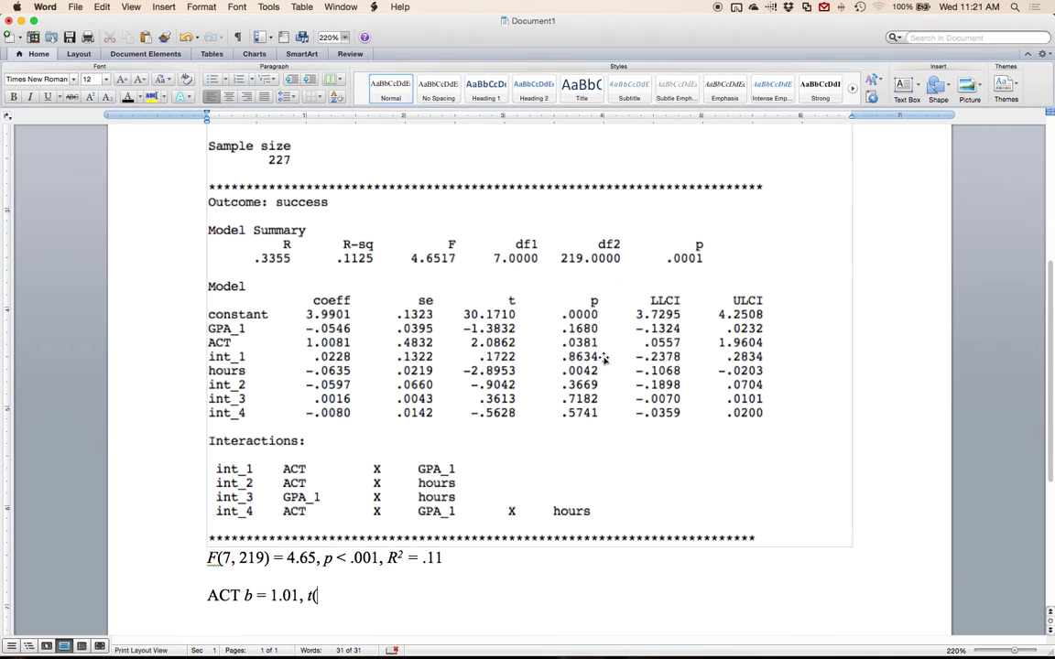
{"action": "double_click", "coordinate": [252, 558]}
{"action": "double_click", "coordinate": [341, 595]}
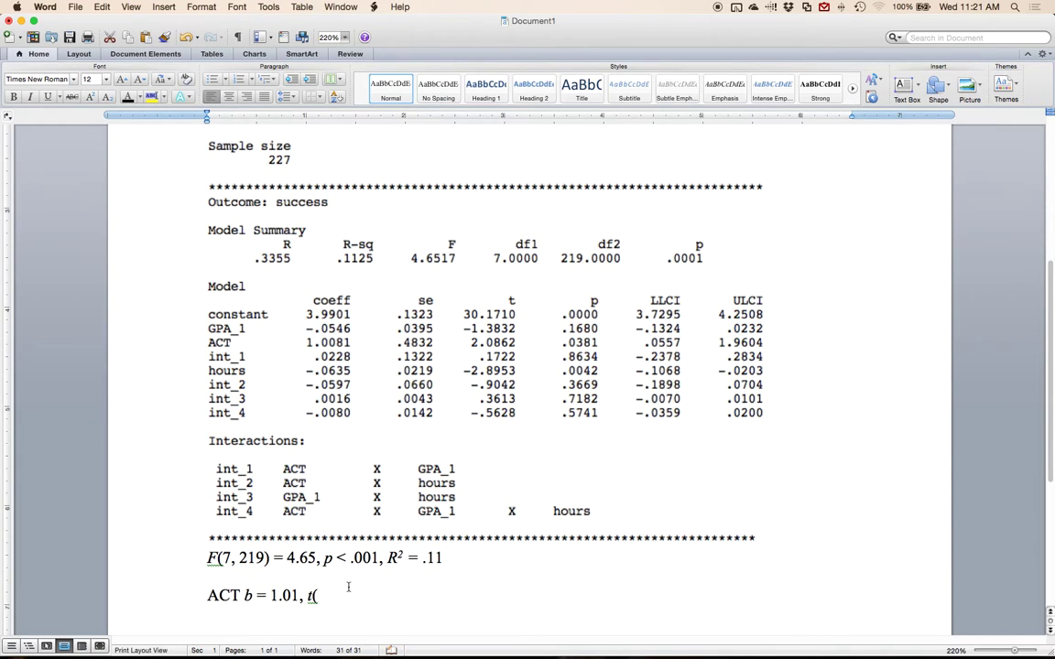
{"action": "type", "text": "219) ="}
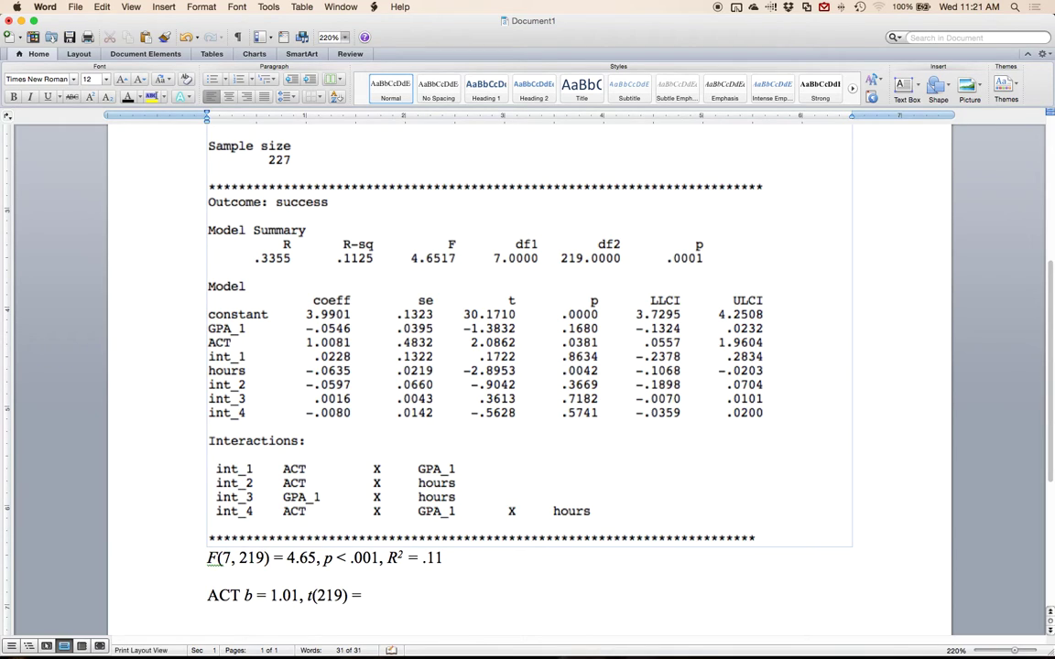
- Complete the ACT result line with "2.09, p = .04", italicizing the p
{"action": "left_click", "coordinate": [487, 342]}
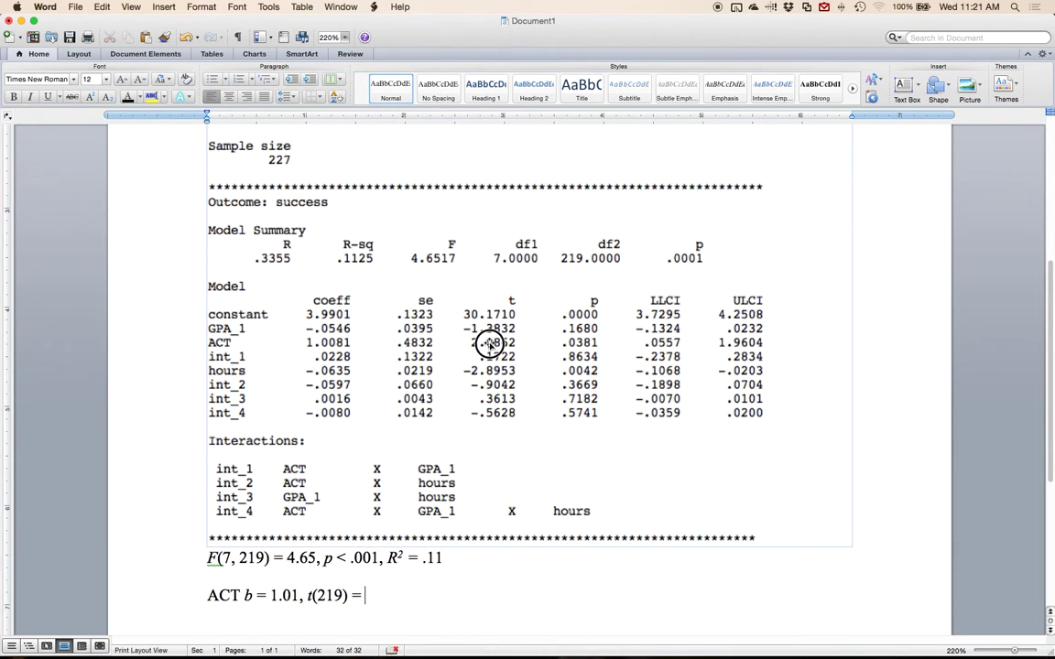
{"action": "left_click", "coordinate": [391, 605]}
{"action": "type", "text": "2.09,"}
{"action": "key", "text": "super+i"}
{"action": "type", "text": "p"}
{"action": "key", "text": "super+i"}
{"action": "type", "text": "= .0"}
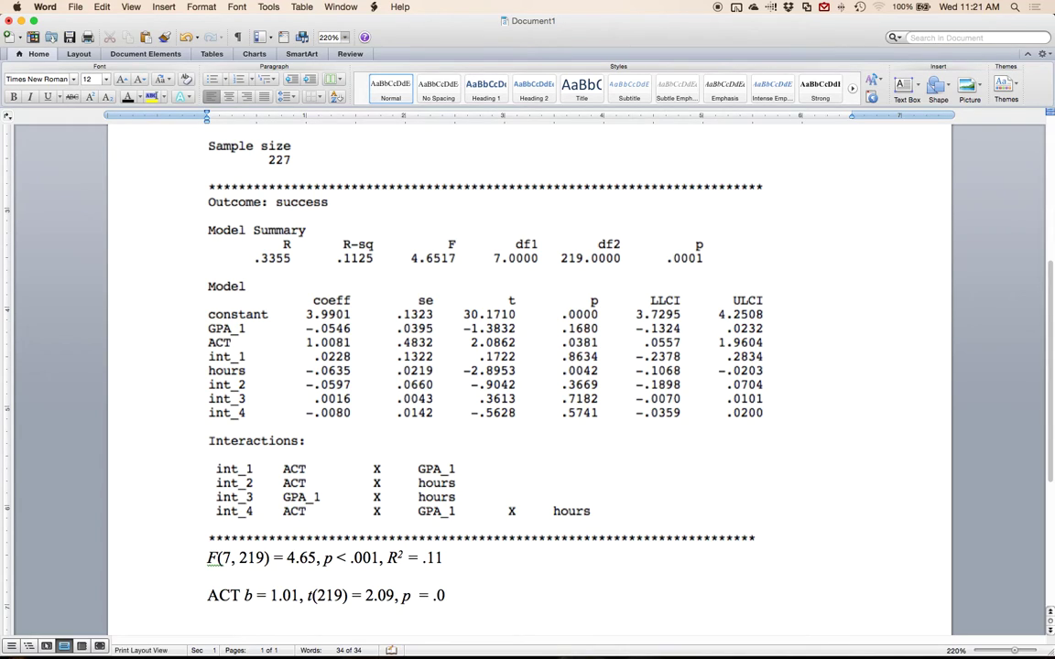
{"action": "type", "text": "4"}
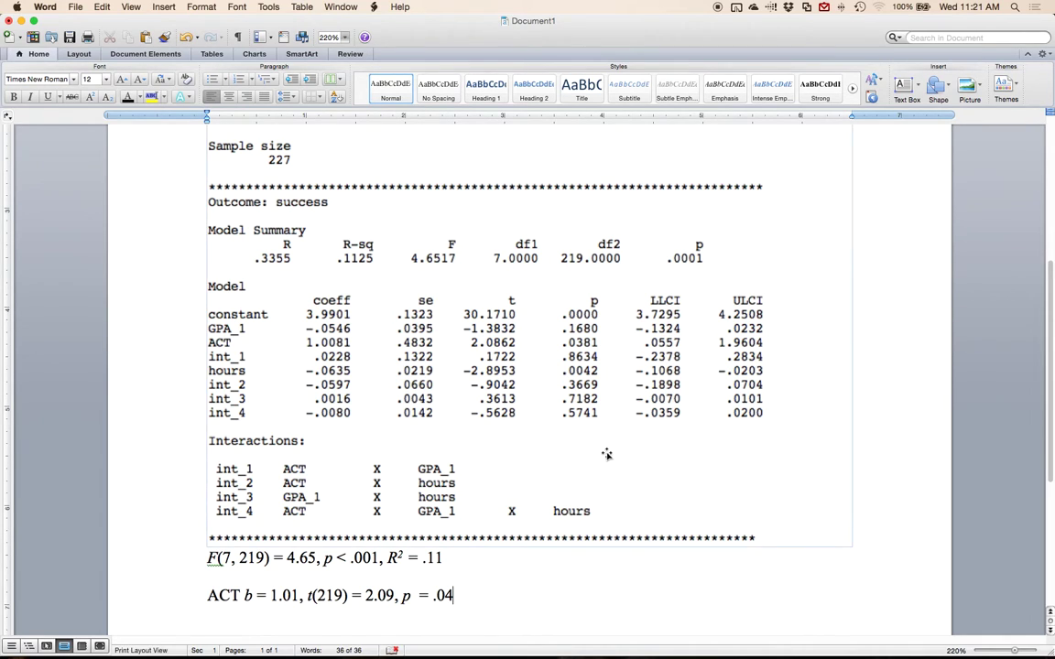
- Add a blank line below the ACT result line
{"action": "left_click", "coordinate": [669, 318]}
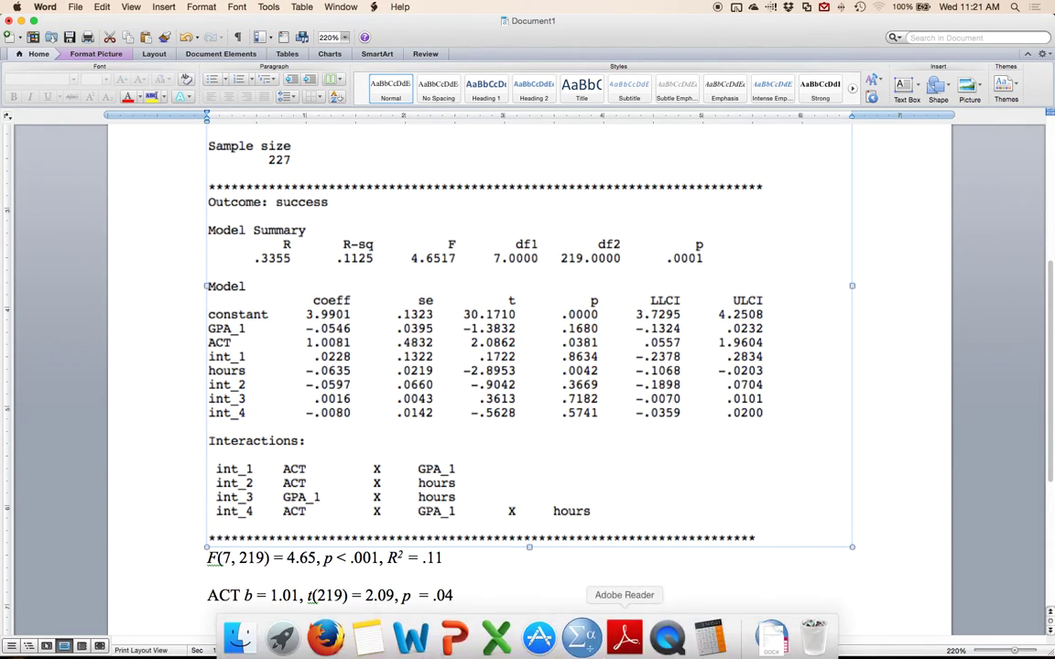
{"action": "left_click", "coordinate": [494, 623]}
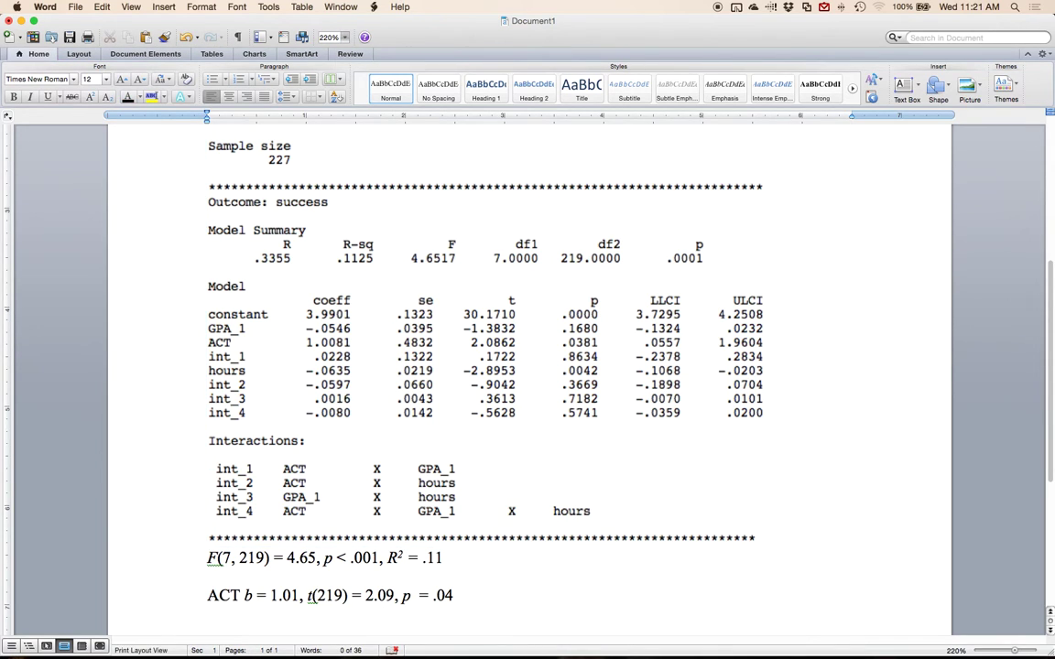
{"action": "key", "text": "Return"}
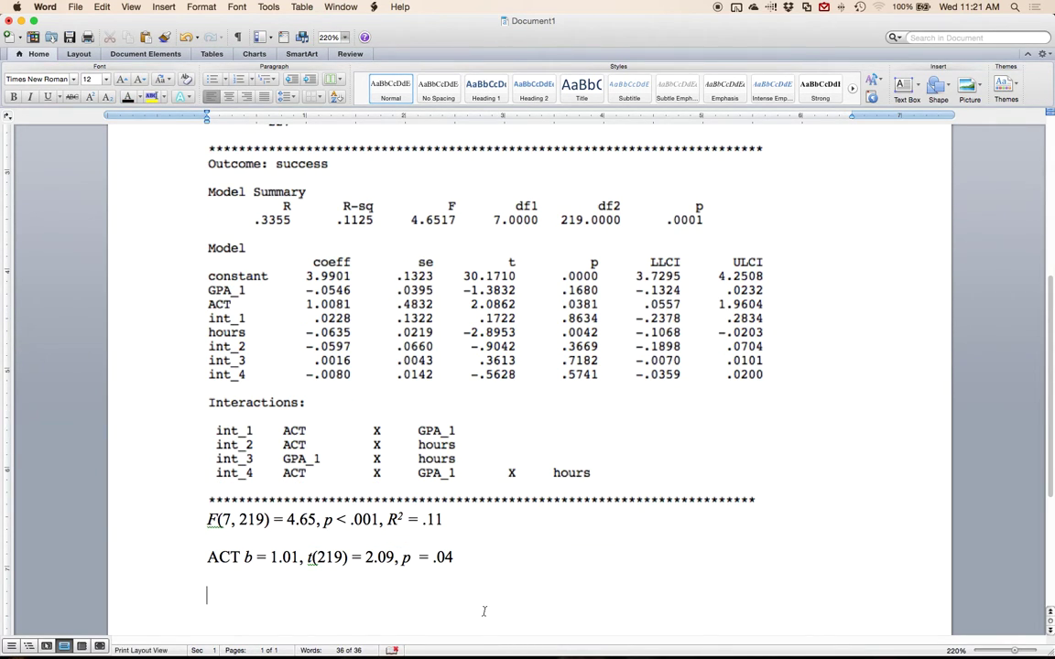
- Capture the conditional effect tables from the SPSS output and paste the image into the Word document below the ACT result
{"action": "mouse_move", "coordinate": [496, 641]}
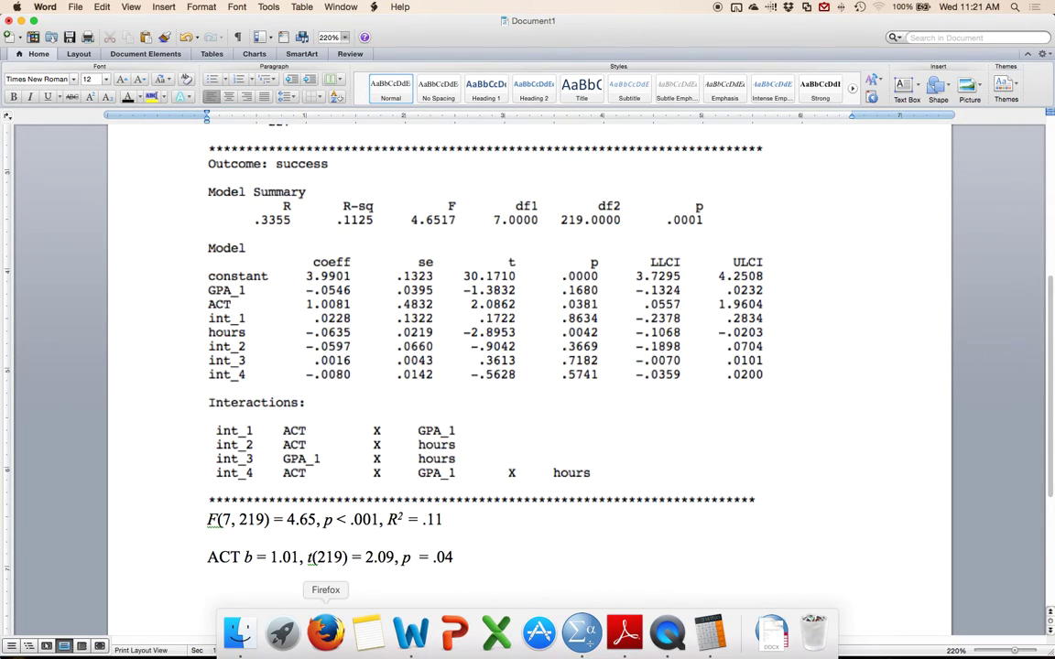
{"action": "key", "text": "ctrl+Up"}
{"action": "left_click", "coordinate": [353, 439]}
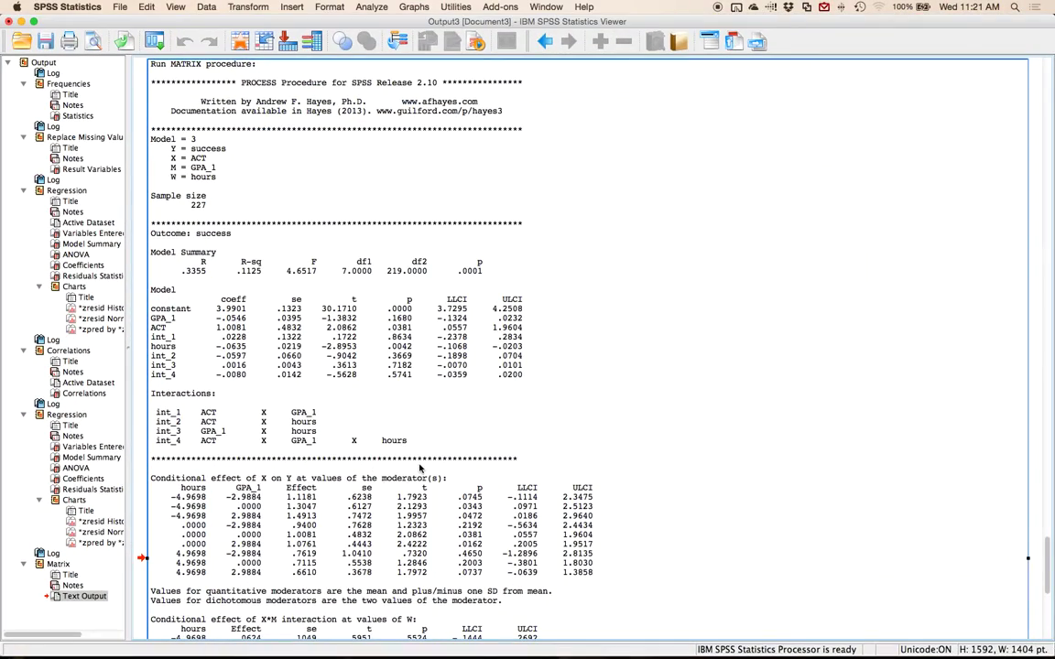
{"action": "scroll", "coordinate": [419, 469], "scroll_direction": "down", "scroll_amount": 5}
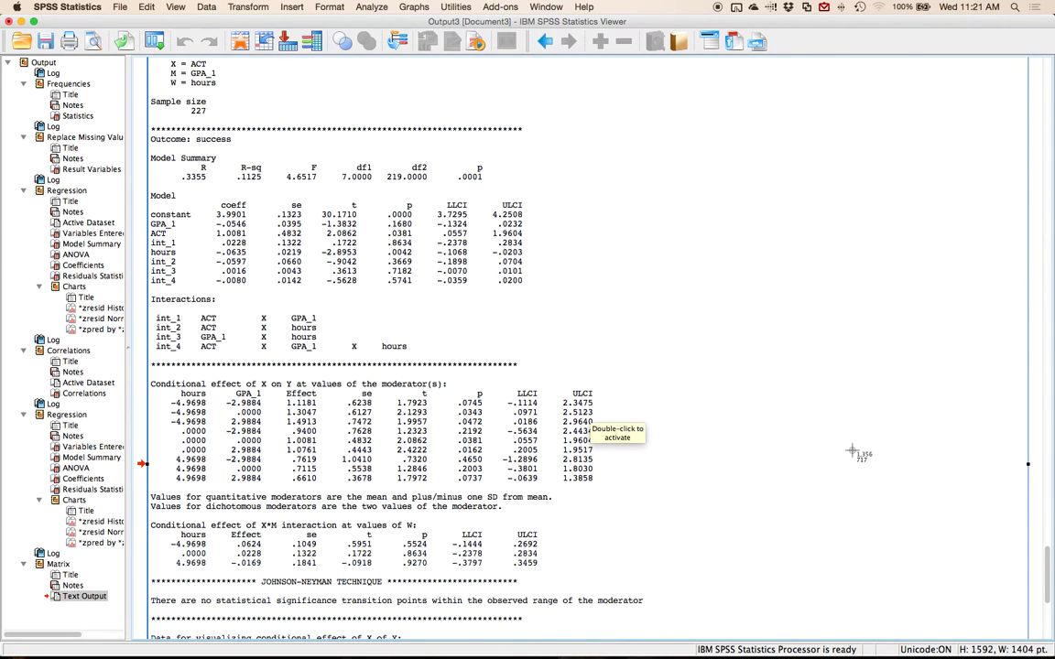
{"action": "left_click_drag", "start_coordinate": [144, 356], "coordinate": [622, 571]}
{"action": "mouse_move", "coordinate": [454, 639]}
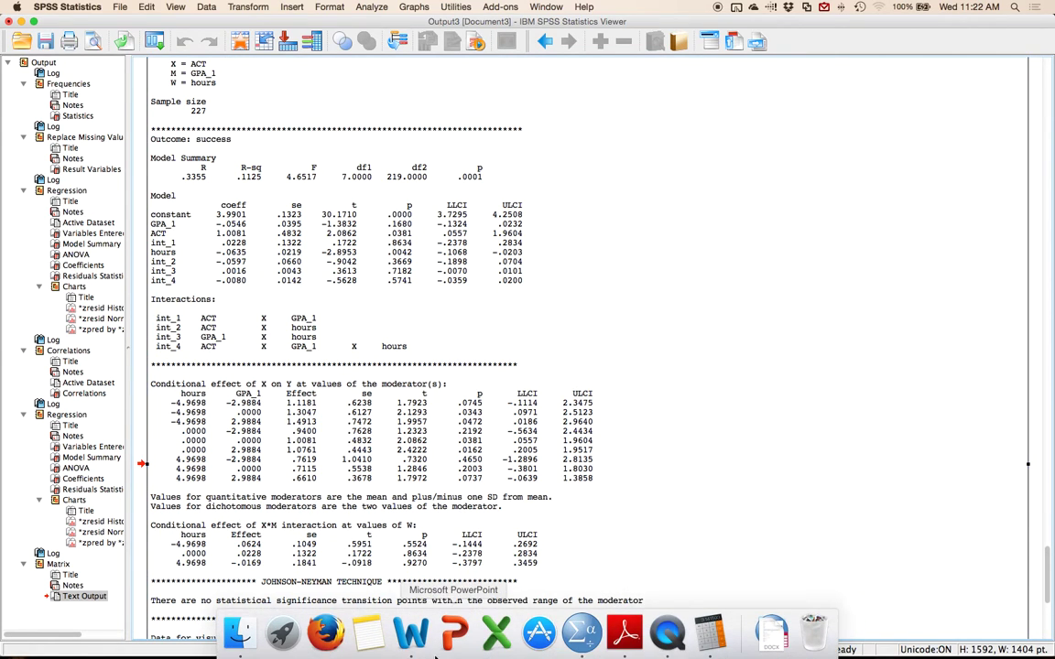
{"action": "left_click", "coordinate": [411, 633]}
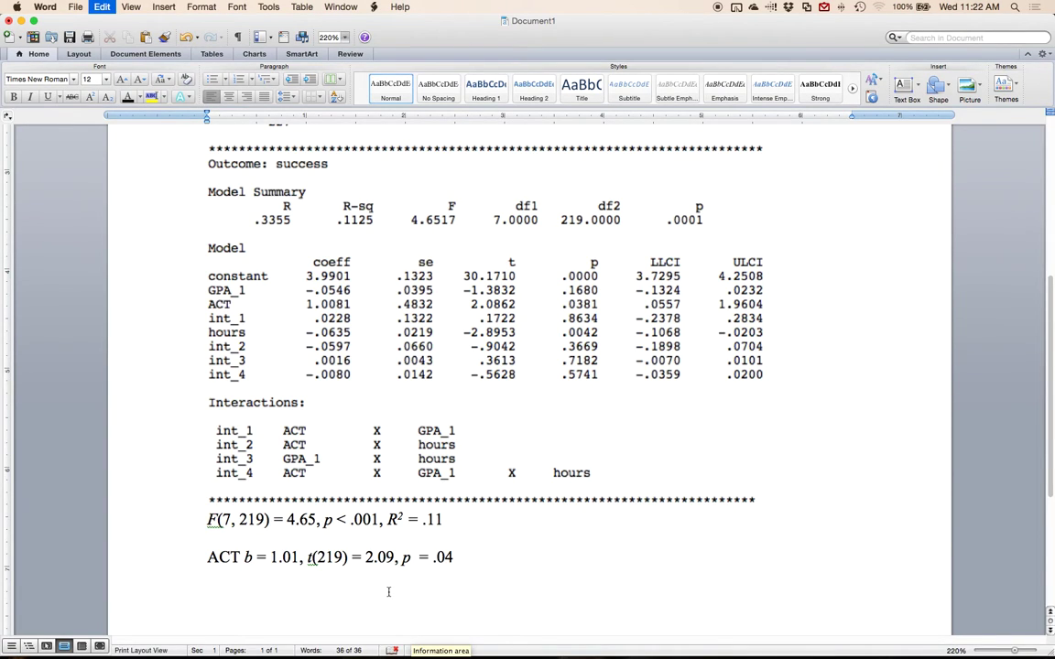
{"action": "key", "text": "super+v"}
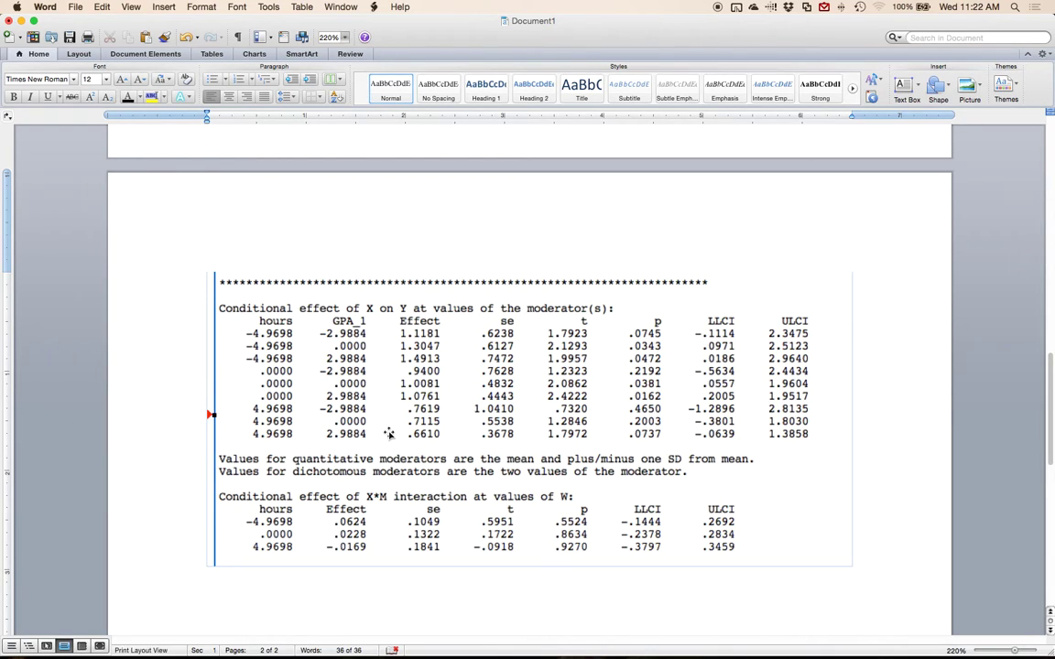
- Below the pasted tables, write a non-italic variable key on three lines: "X = ACT", "M = GPA" and "W = Hours"
{"action": "left_click", "coordinate": [344, 534]}
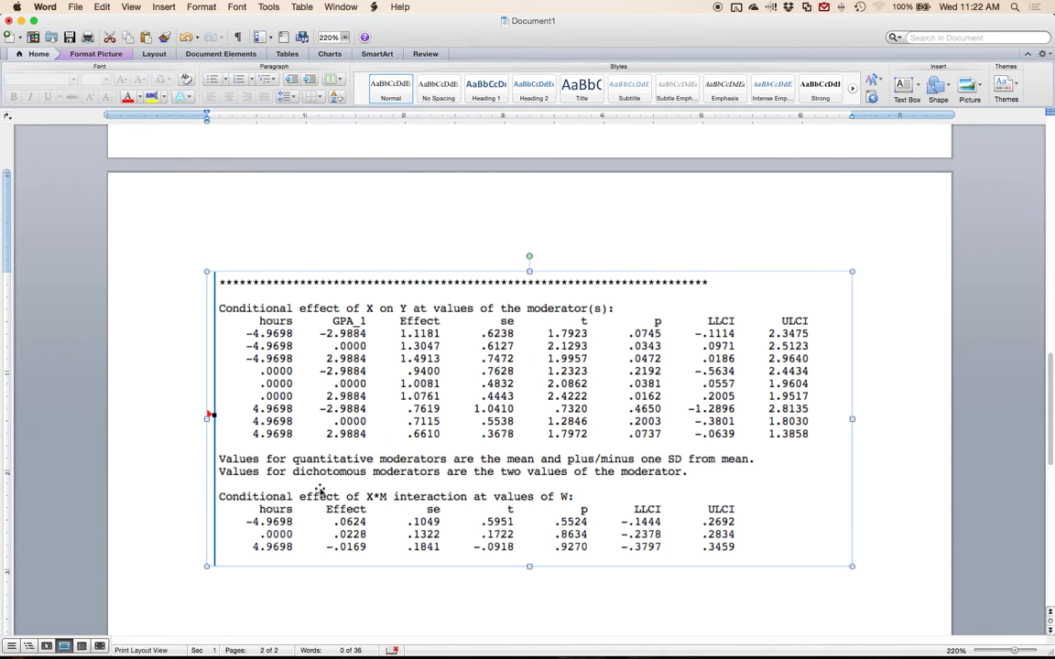
{"action": "left_click", "coordinate": [329, 590]}
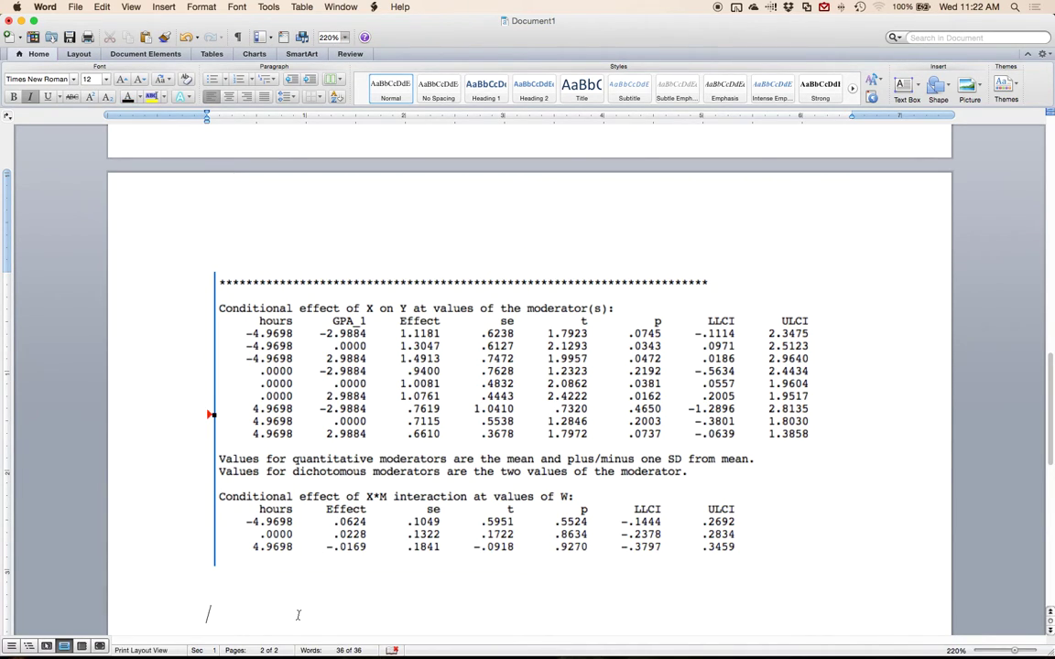
{"action": "key", "text": "super+i"}
{"action": "type", "text": "X = ACT "}
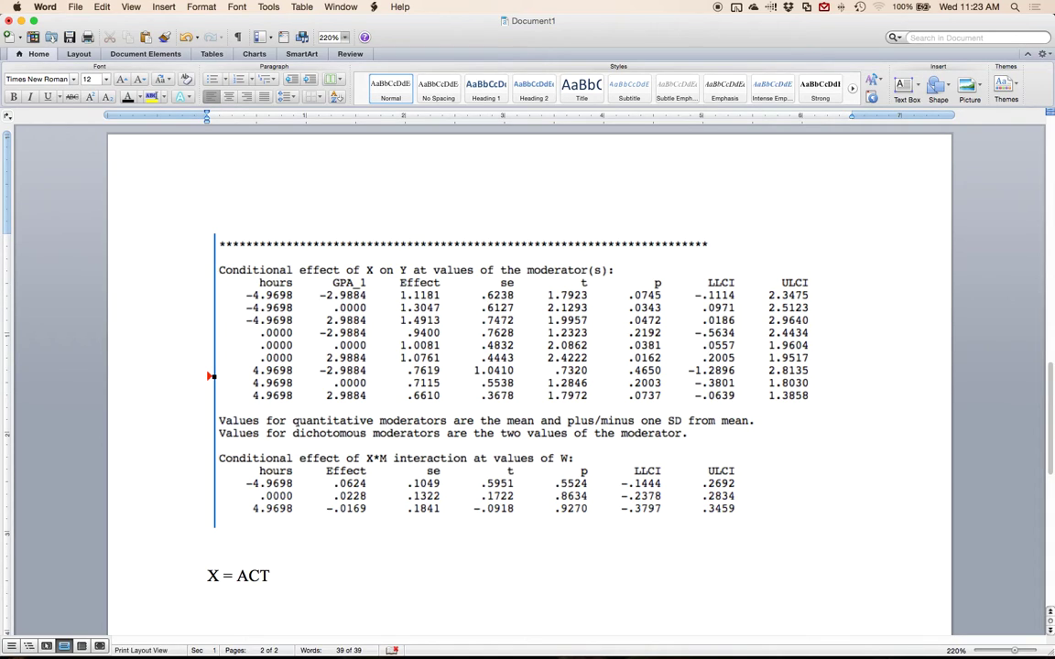
{"action": "type", "text": "M = GPA"}
{"action": "key", "text": "Return"}
{"action": "type", "text": "W = Hours"}
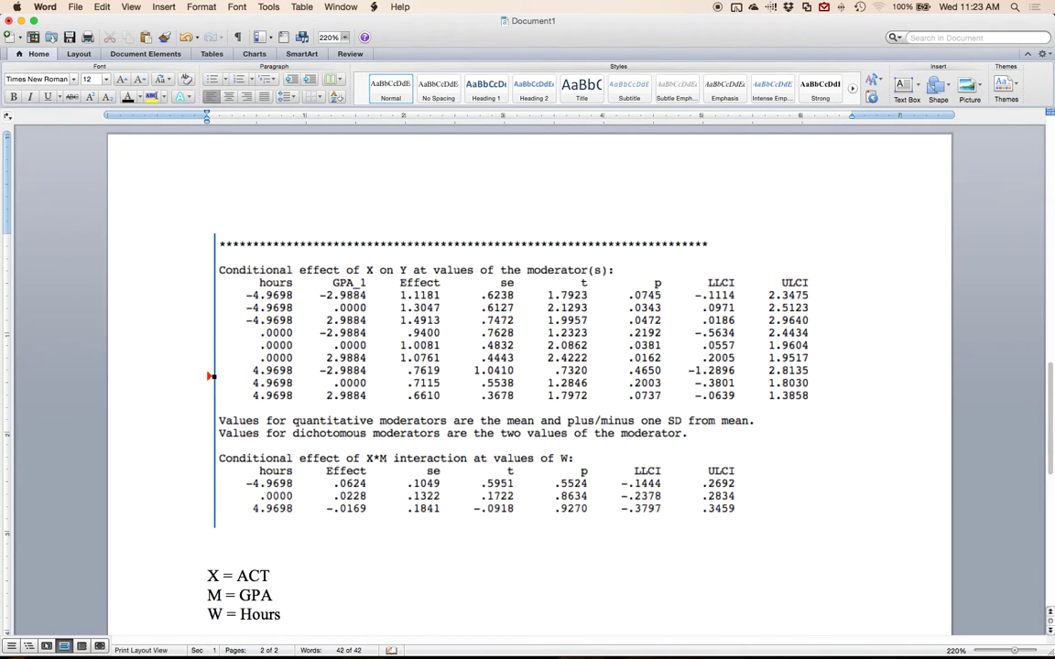
{"action": "key", "text": "Return"}
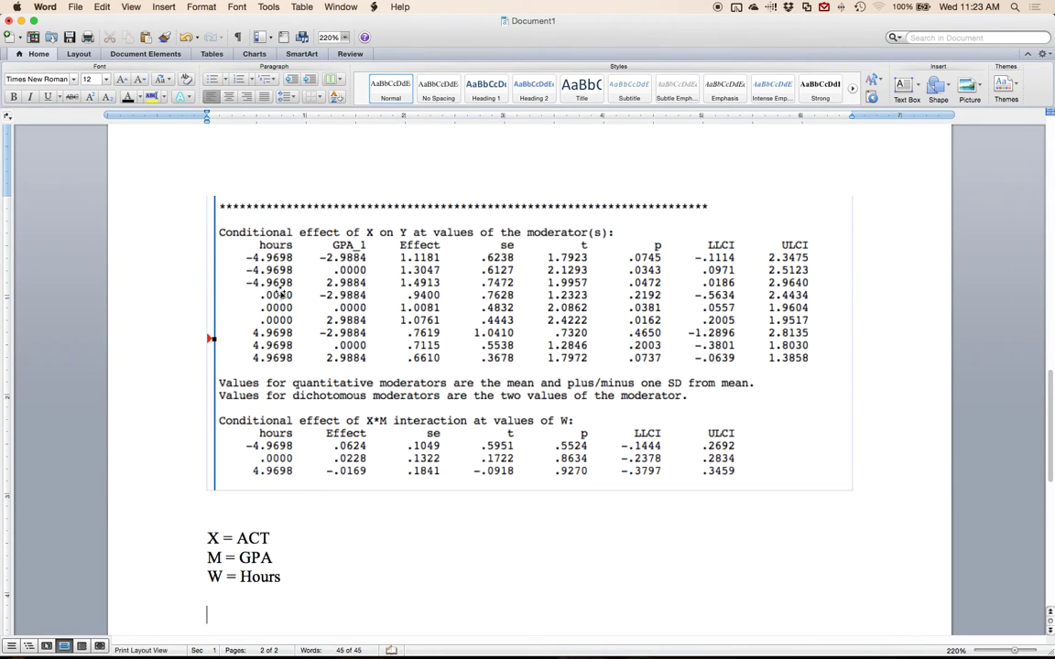
- Insert a three-column table below the variable key
{"action": "left_click", "coordinate": [205, 57]}
{"action": "left_click", "coordinate": [17, 83]}
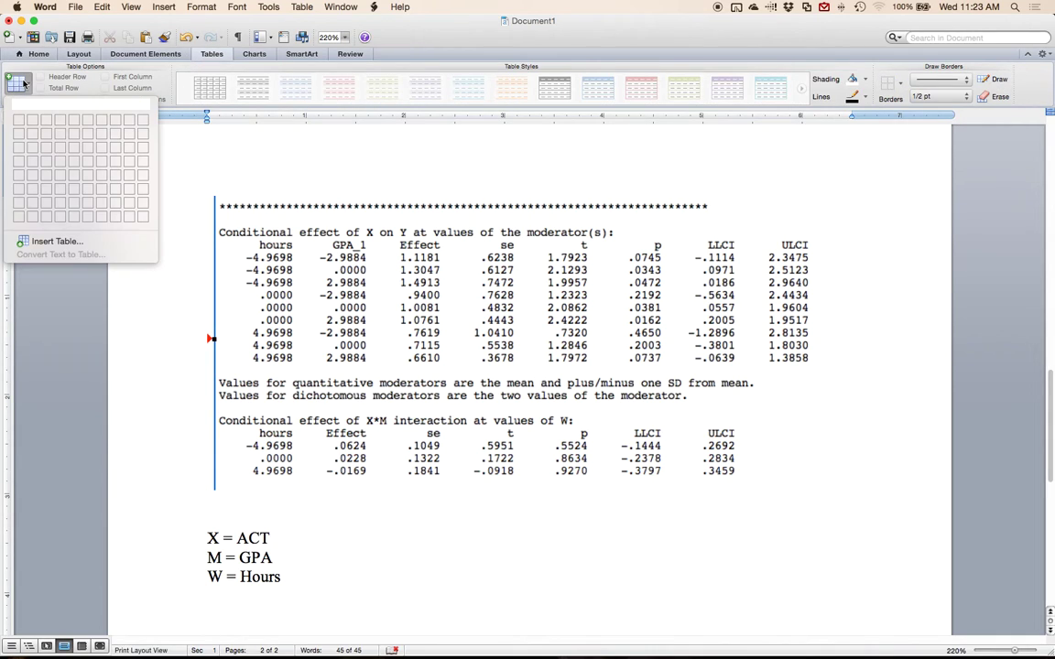
{"action": "left_click", "coordinate": [41, 222]}
{"action": "scroll", "coordinate": [316, 357], "scroll_direction": "down", "scroll_amount": 3}
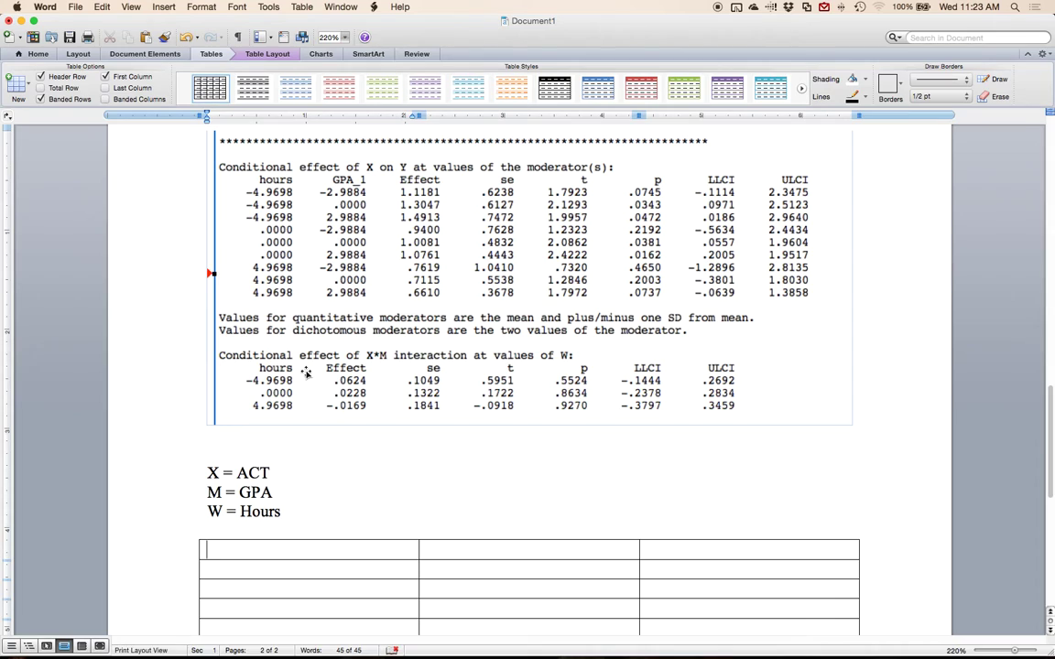
- Fill the table's header row with "Hours", "GPA" and "What happened?"
{"action": "type", "text": "Hours"}
{"action": "key", "text": "Tab"}
{"action": "type", "text": "GPA"}
{"action": "key", "text": "Tab"}
{"action": "type", "text": "What happened?"}
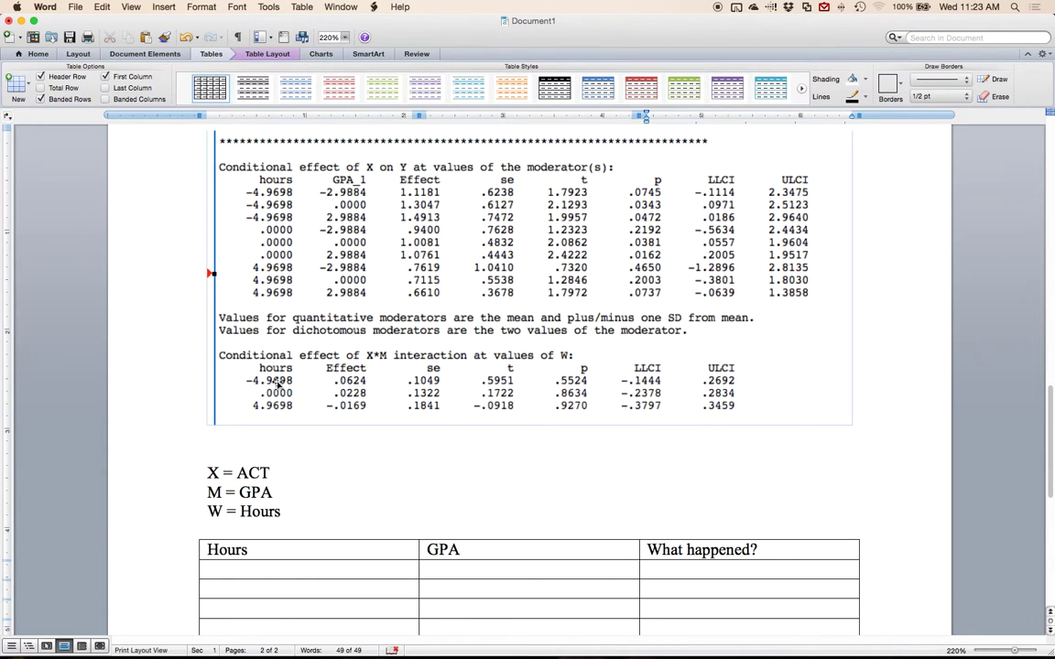
- Enter "Low" for both Hours and GPA in the first row below the table header
{"action": "key", "text": "Tab"}
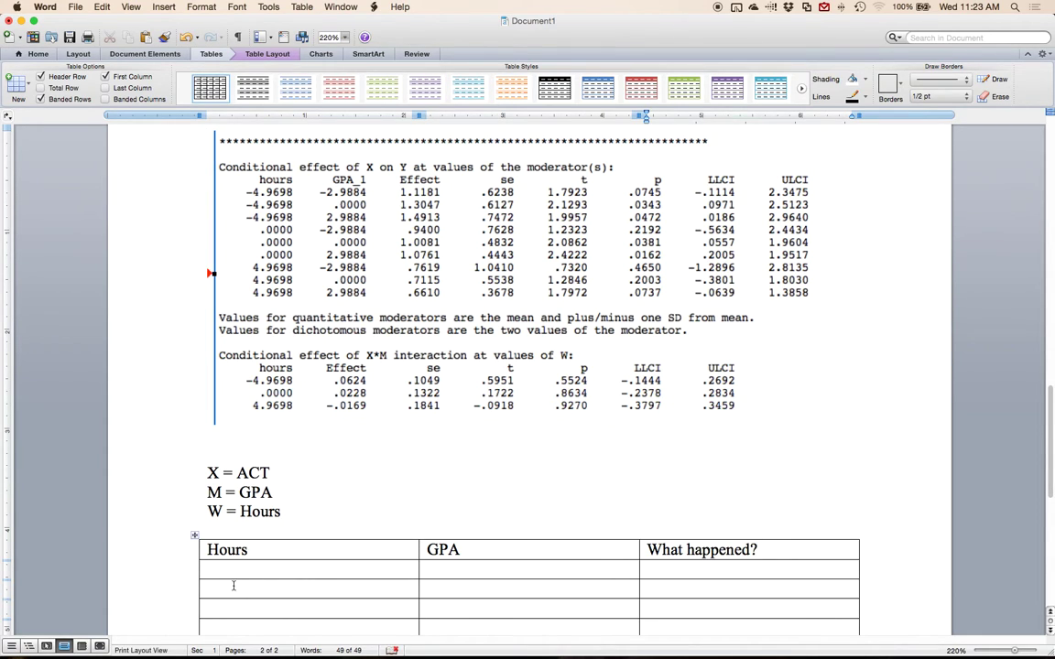
{"action": "type", "text": "Loqw"}
{"action": "key", "text": "BackSpace"}
{"action": "key", "text": "BackSpace"}
{"action": "type", "text": "w"}
{"action": "key", "text": "Tab"}
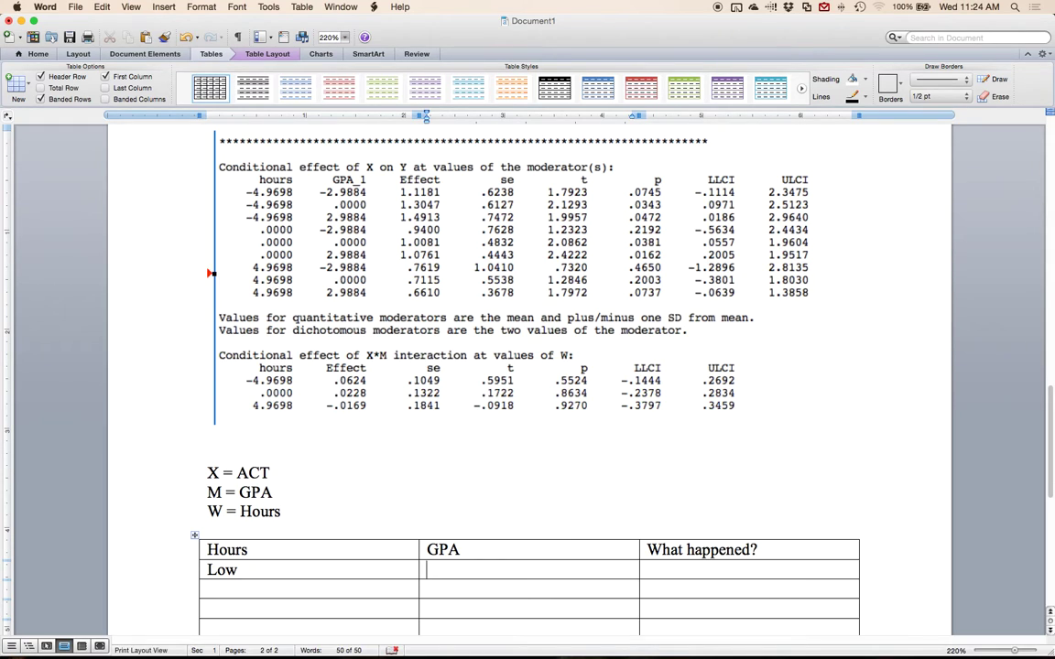
{"action": "left_click", "coordinate": [260, 212]}
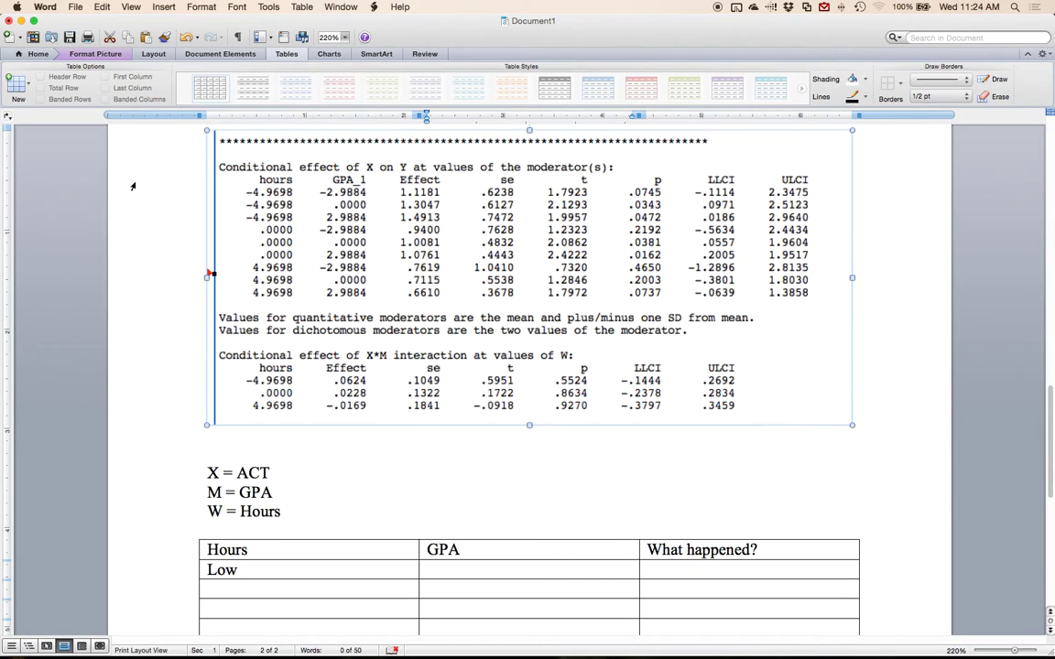
{"action": "left_click", "coordinate": [438, 577]}
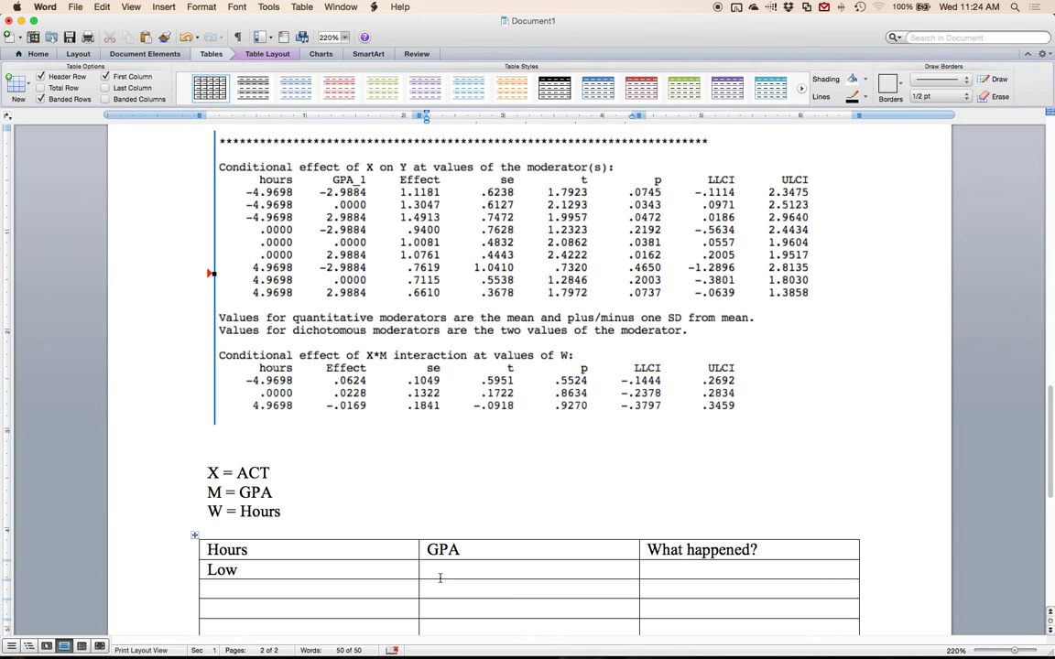
{"action": "type", "text": "Low"}
- Enter "ACT -> marginally predicts Success" as what happened for low hours and low GPA
{"action": "left_click", "coordinate": [648, 569]}
{"action": "type", "text": "ACT"}
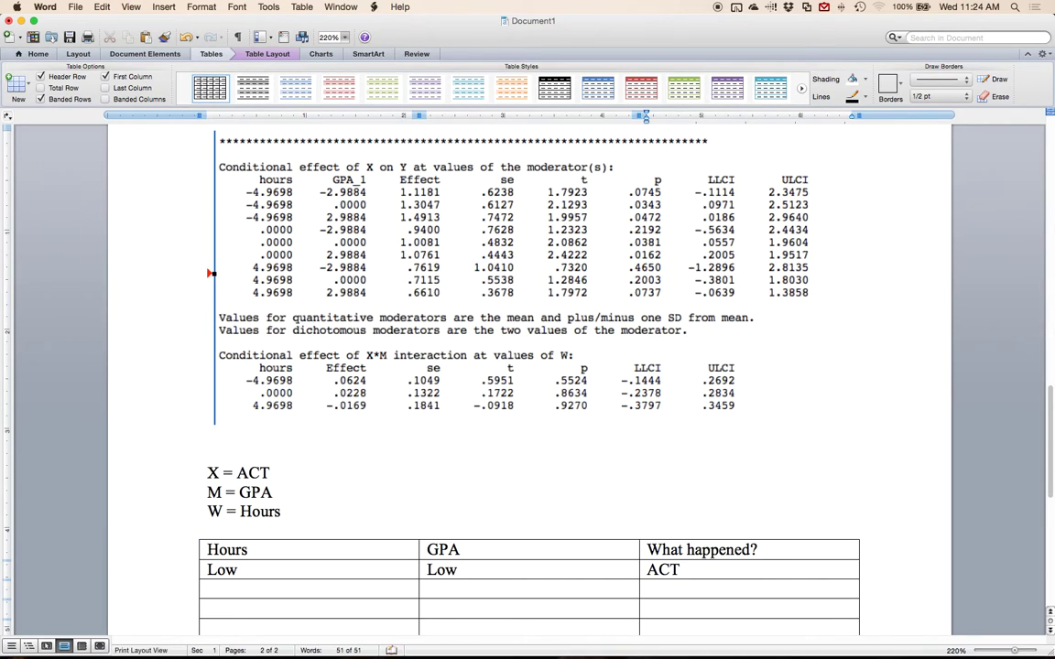
{"action": "type", "text": " ->"}
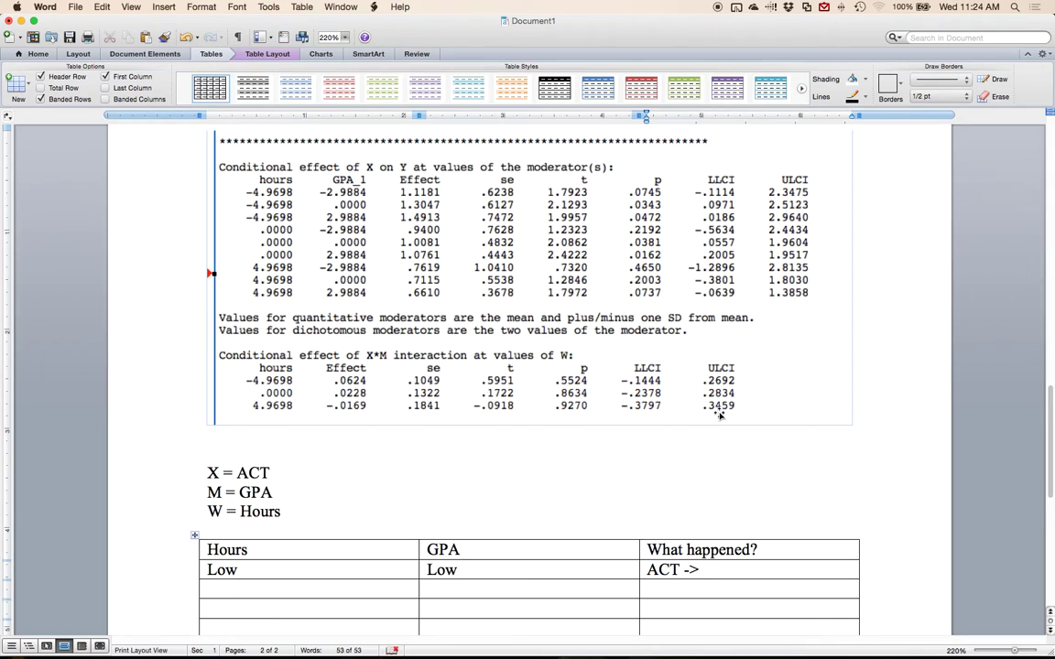
{"action": "type", "text": "marginally"}
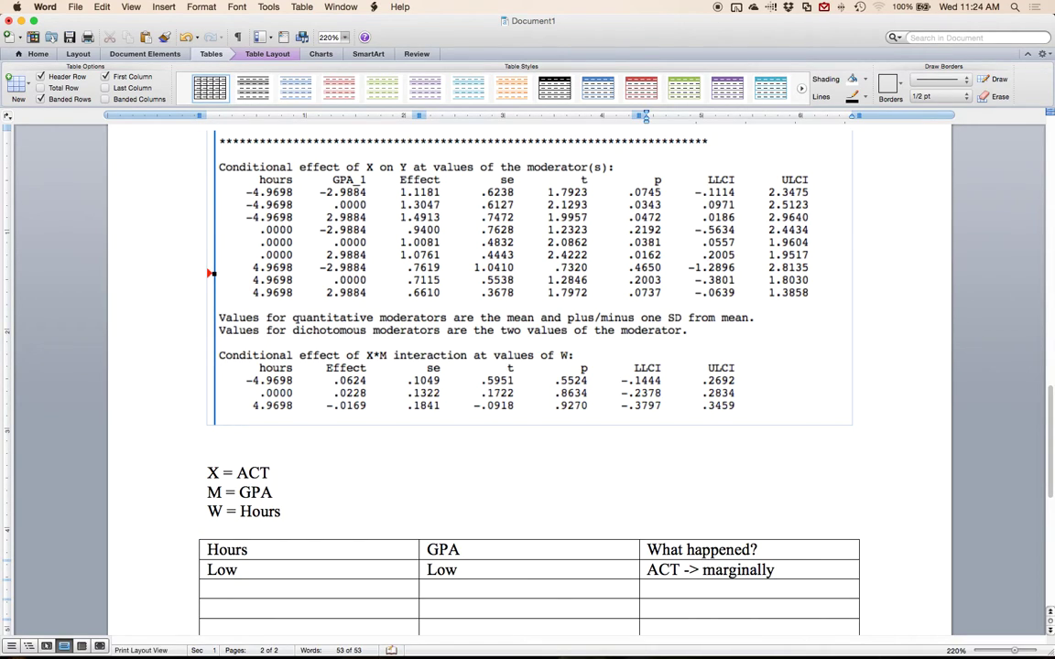
{"action": "type", "text": " predicts Success"}
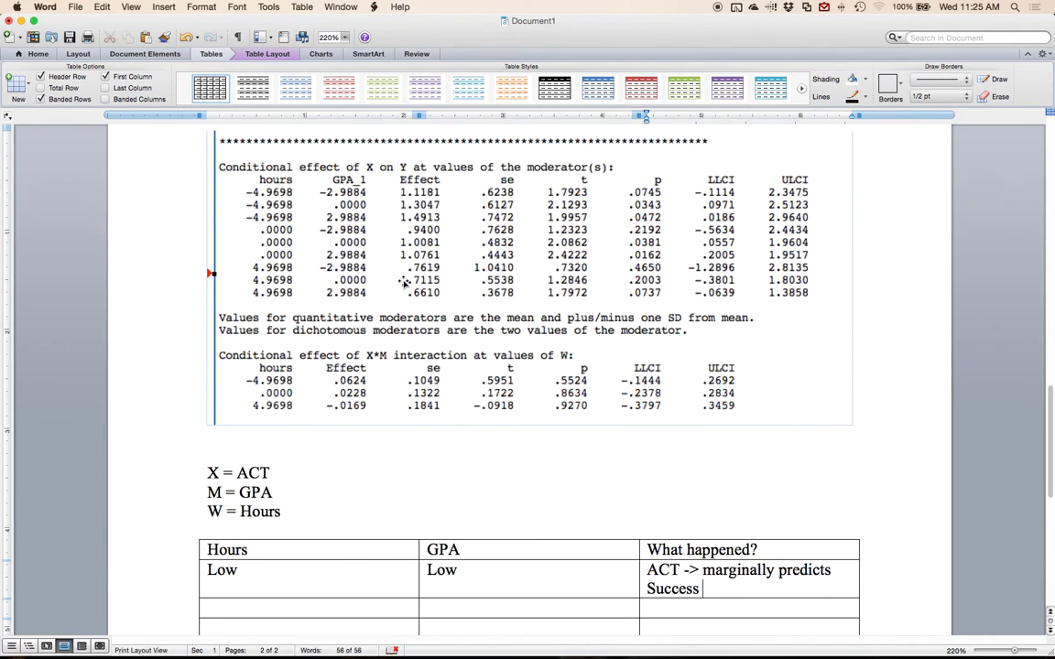
- Fill the next table row with Hours "Low", GPA "Average" and the outcome "ACT -> predicts Success"
{"action": "scroll", "coordinate": [439, 614], "scroll_direction": "down", "scroll_amount": 1}
{"action": "left_click", "coordinate": [209, 591]}
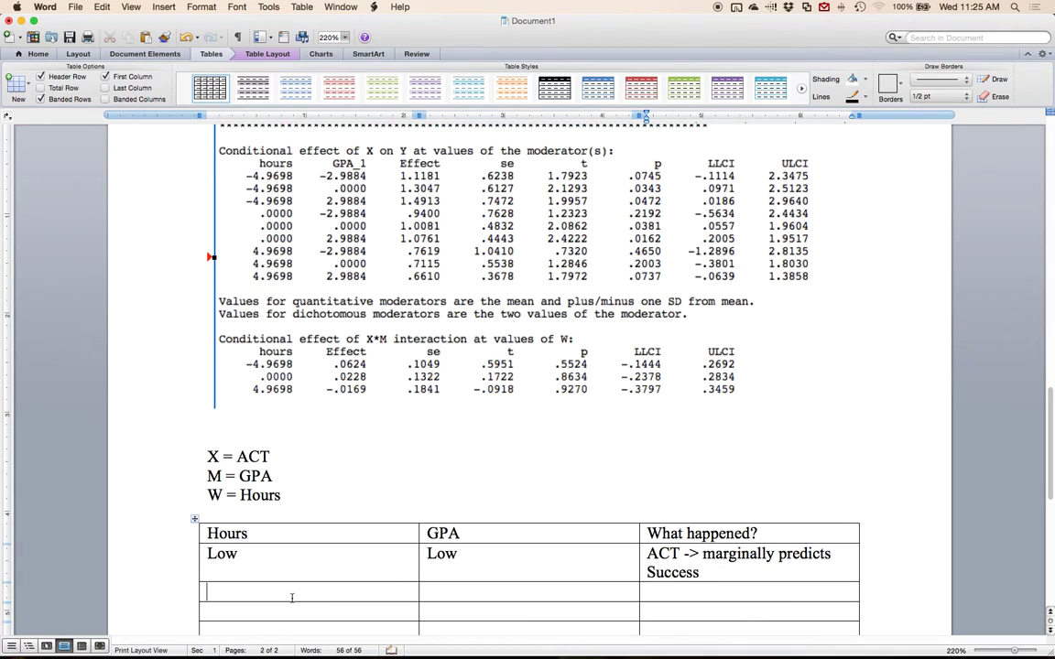
{"action": "left_click", "coordinate": [263, 190]}
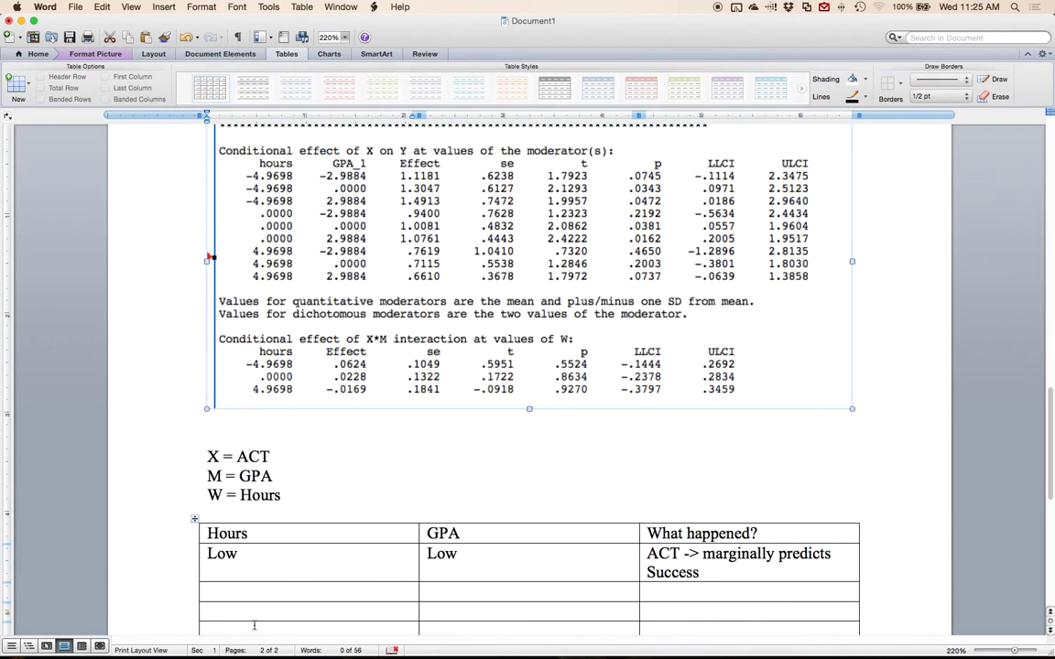
{"action": "left_click", "coordinate": [256, 592]}
{"action": "type", "text": "Low"}
{"action": "key", "text": "Tab"}
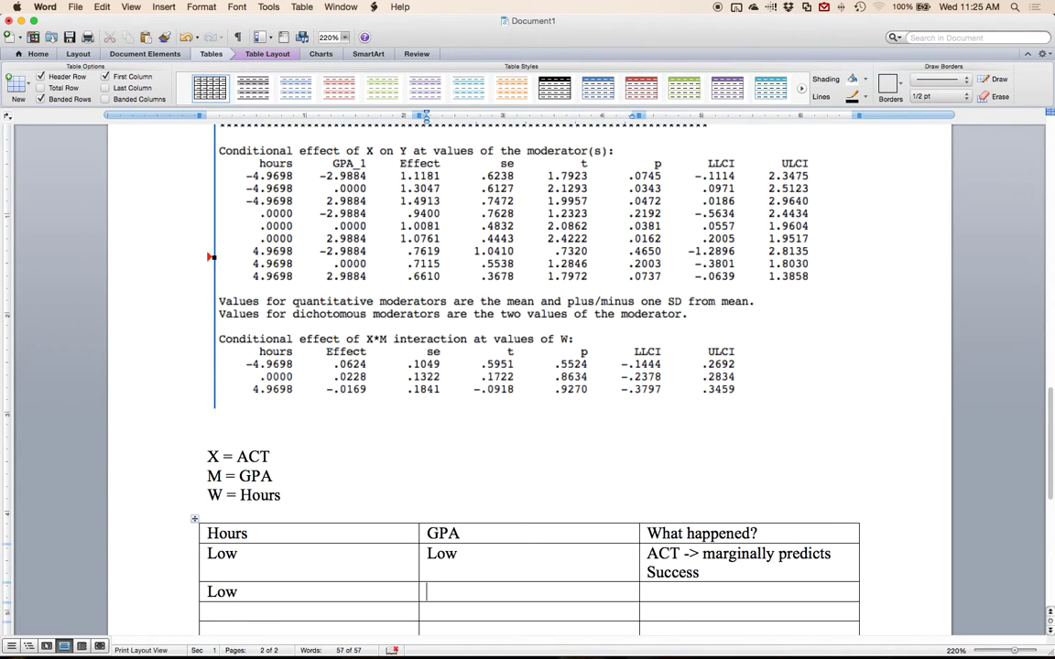
{"action": "type", "text": "Average"}
{"action": "key", "text": "Tab"}
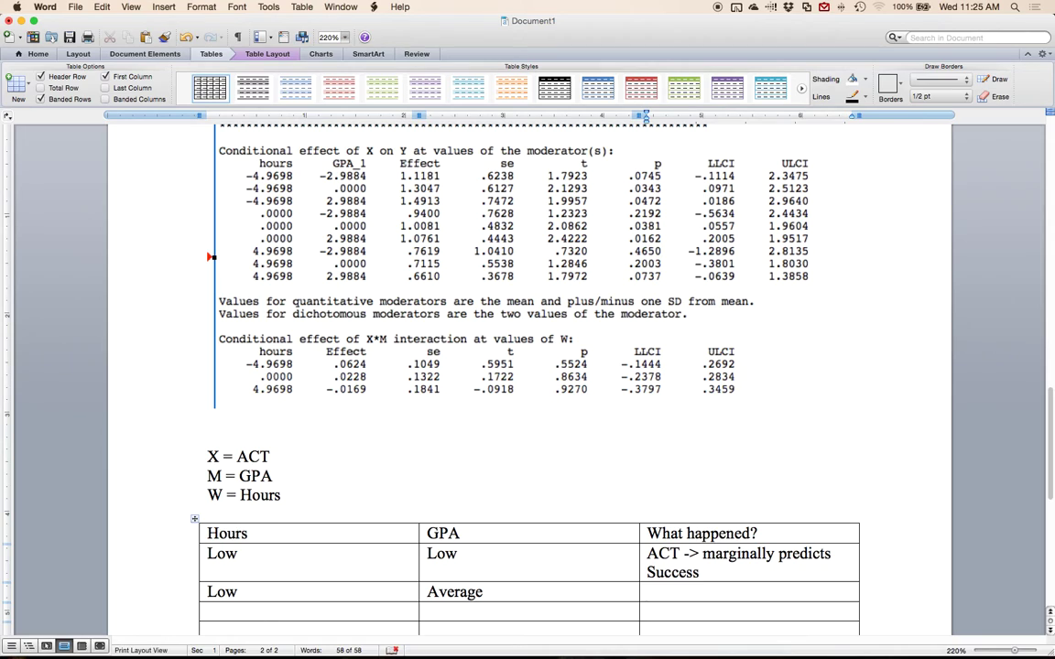
{"action": "type", "text": "ACT -> predicts Success"}
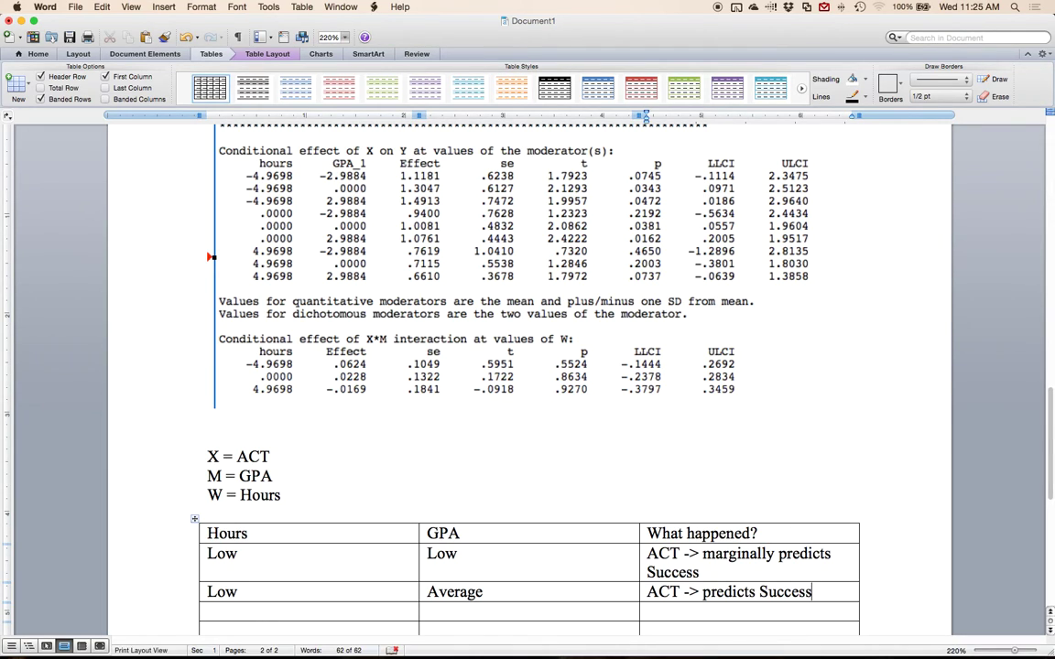
- Fill the following table row with Hours "Low", GPA "High" and the outcome "ACT -> predicts Success"
{"action": "type", "text": "Low"}
{"action": "left_click", "coordinate": [427, 611]}
{"action": "type", "text": "High"}
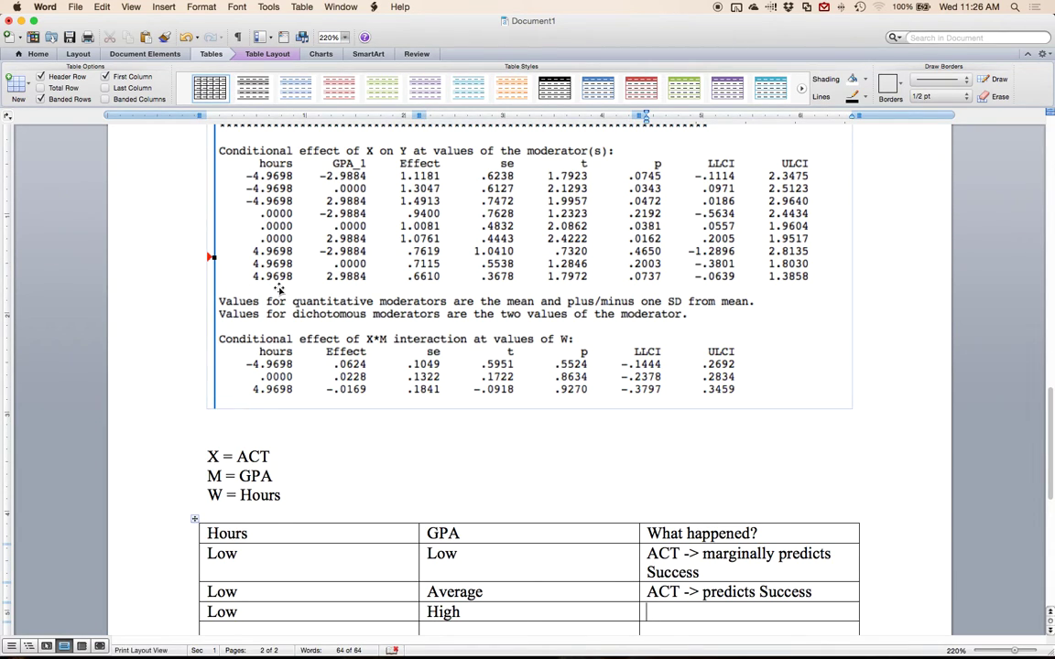
{"action": "left_click", "coordinate": [581, 179]}
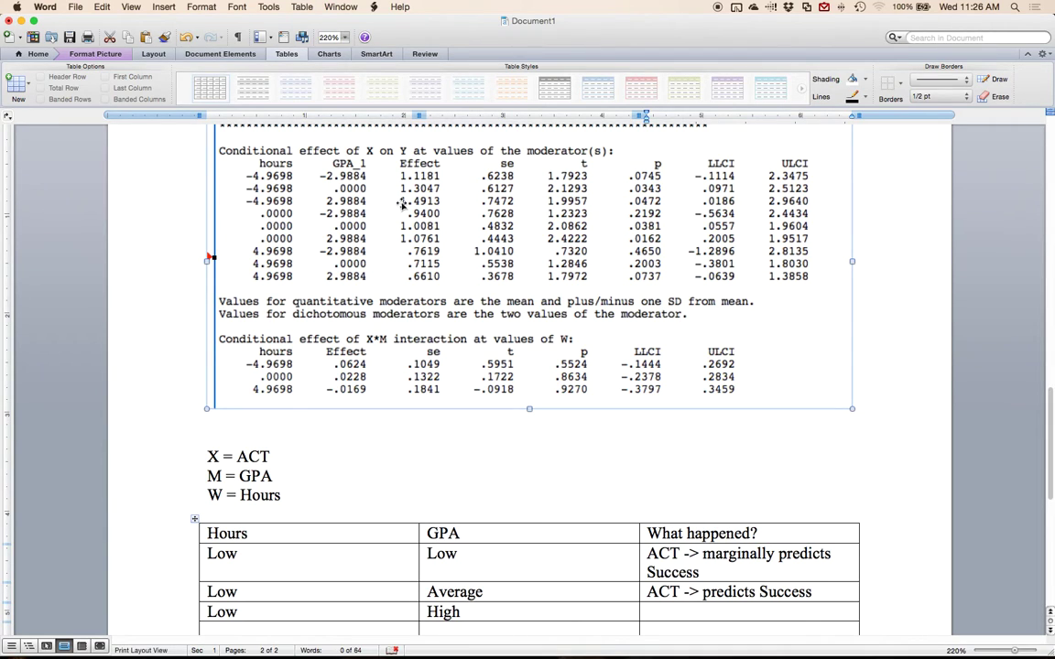
{"action": "left_click", "coordinate": [745, 612]}
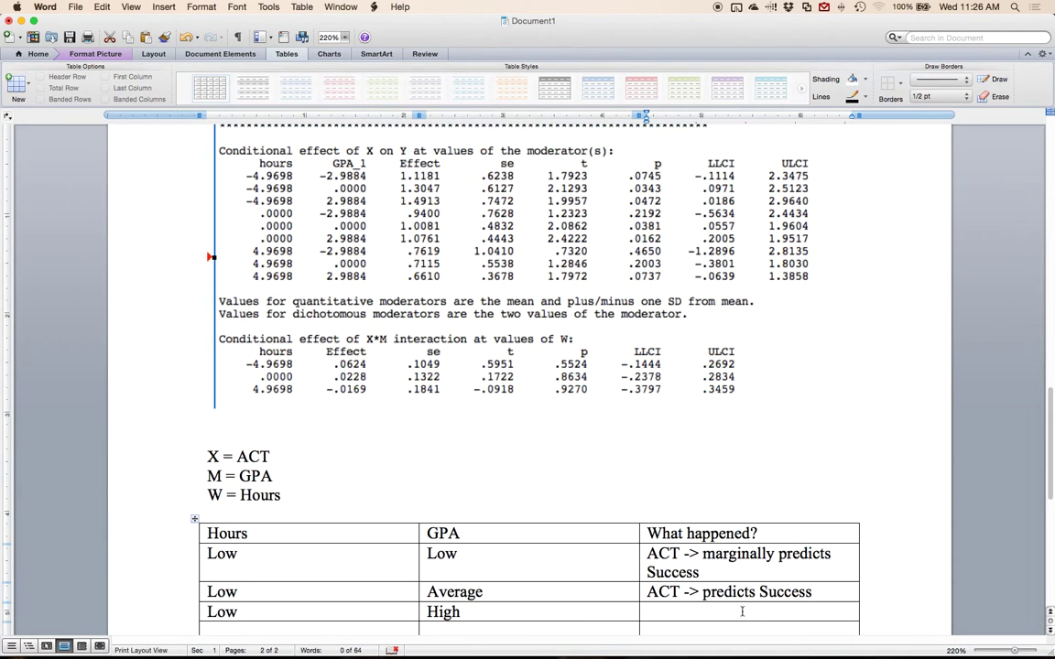
{"action": "type", "text": "ACT -> p"}
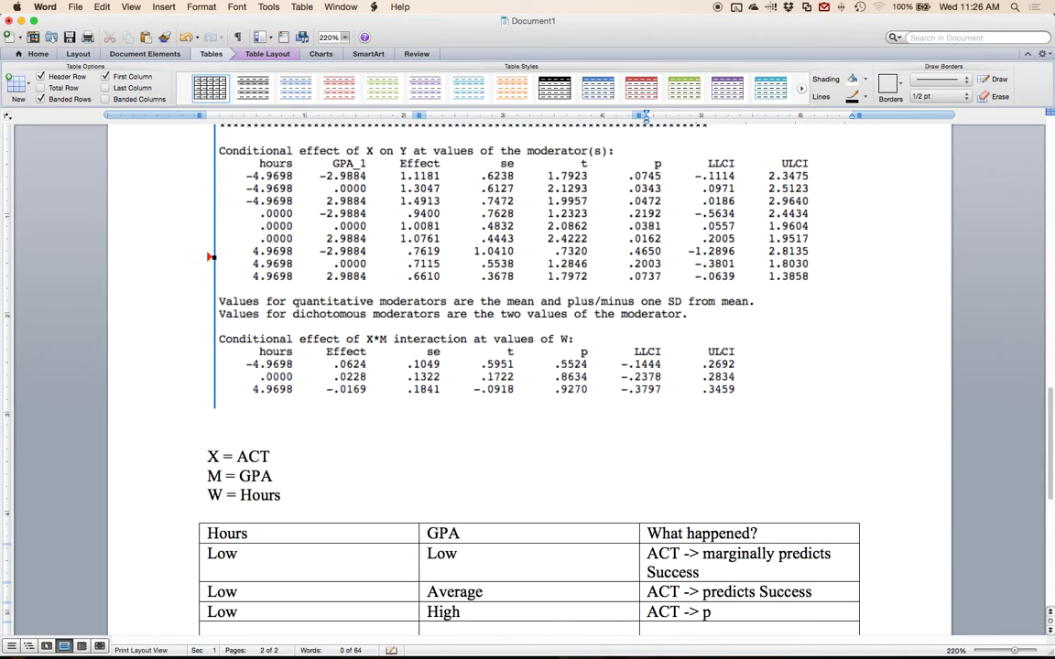
{"action": "type", "text": "redicts Success"}
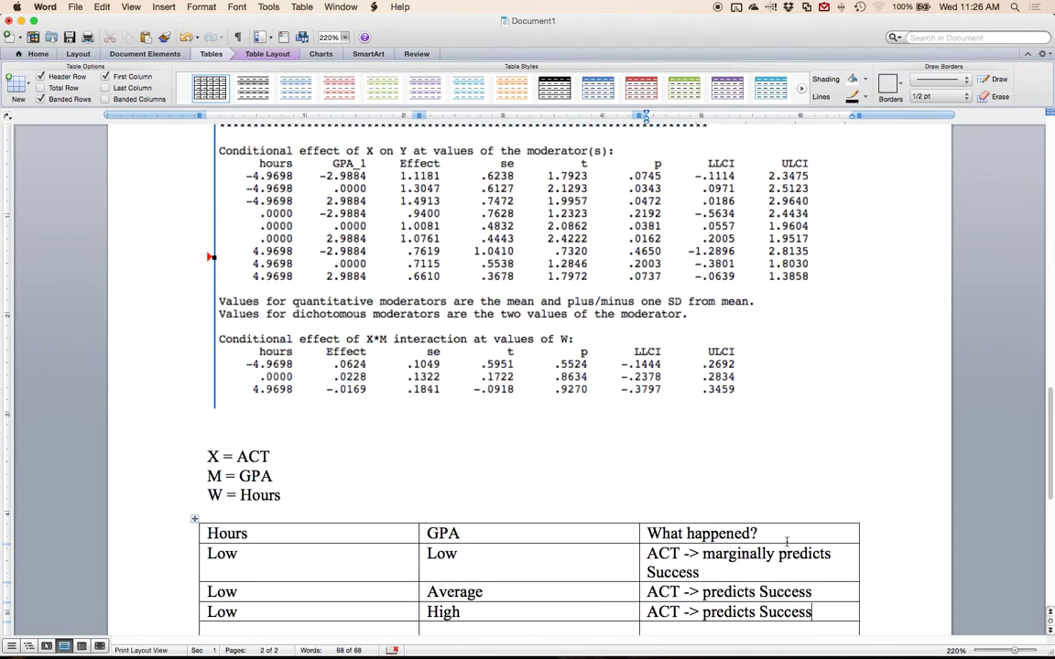
- Enter "Average" in the Hours column of the three rows below the low-hours rows
{"action": "scroll", "coordinate": [787, 546], "scroll_direction": "down", "scroll_amount": 5}
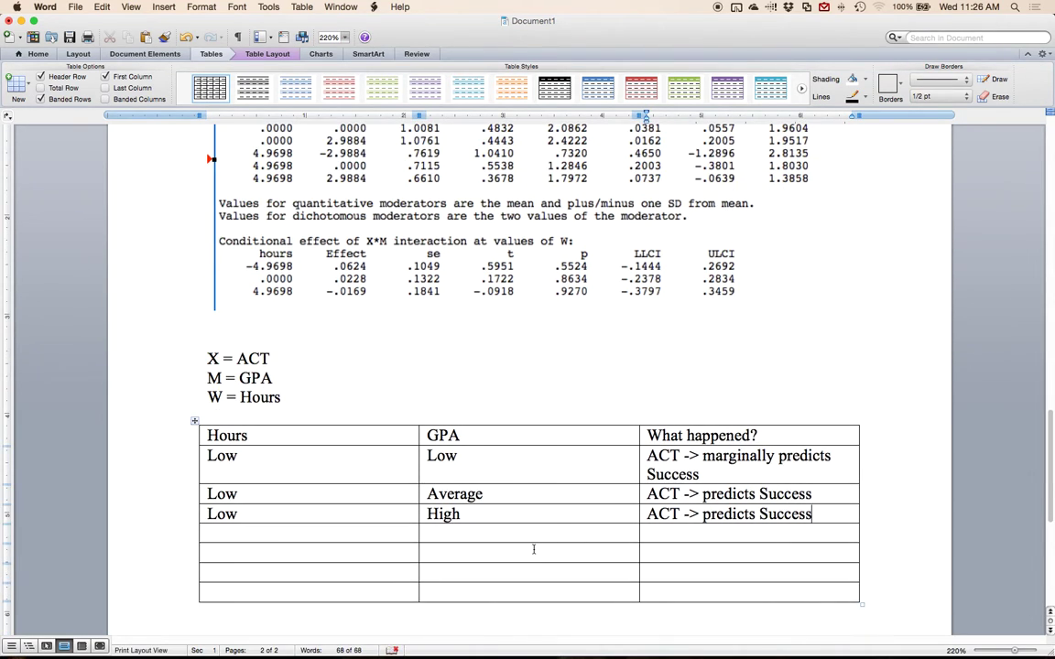
{"action": "left_click", "coordinate": [211, 534]}
{"action": "type", "text": "Average"}
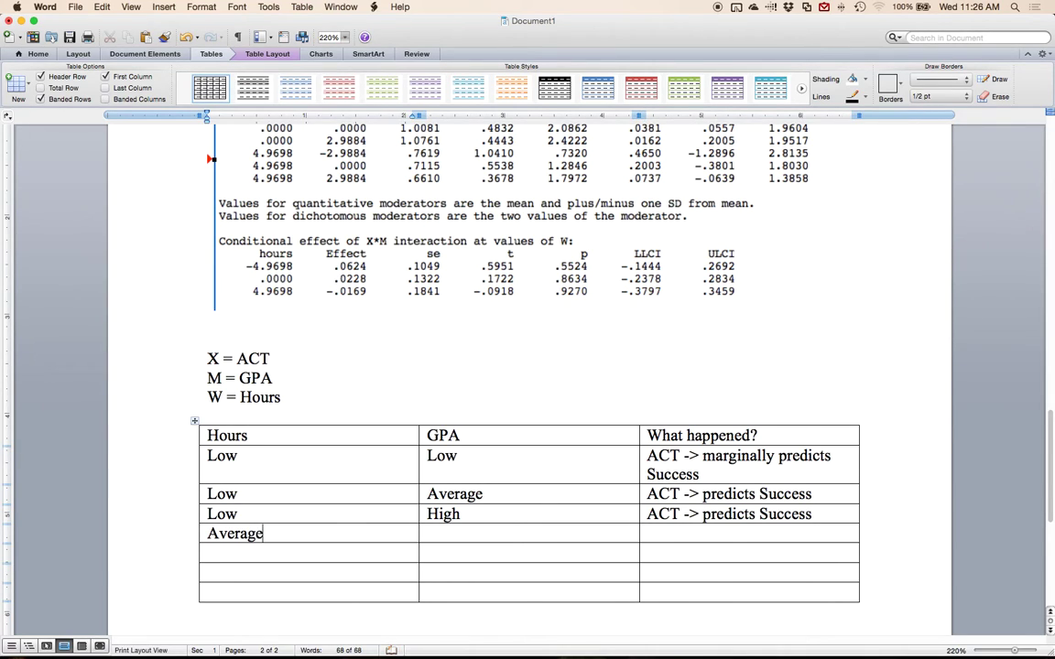
{"action": "key", "text": "Down"}
{"action": "type", "text": "Aver"}
{"action": "type", "text": "age"}
{"action": "key", "text": "Down"}
{"action": "type", "text": "Average"}
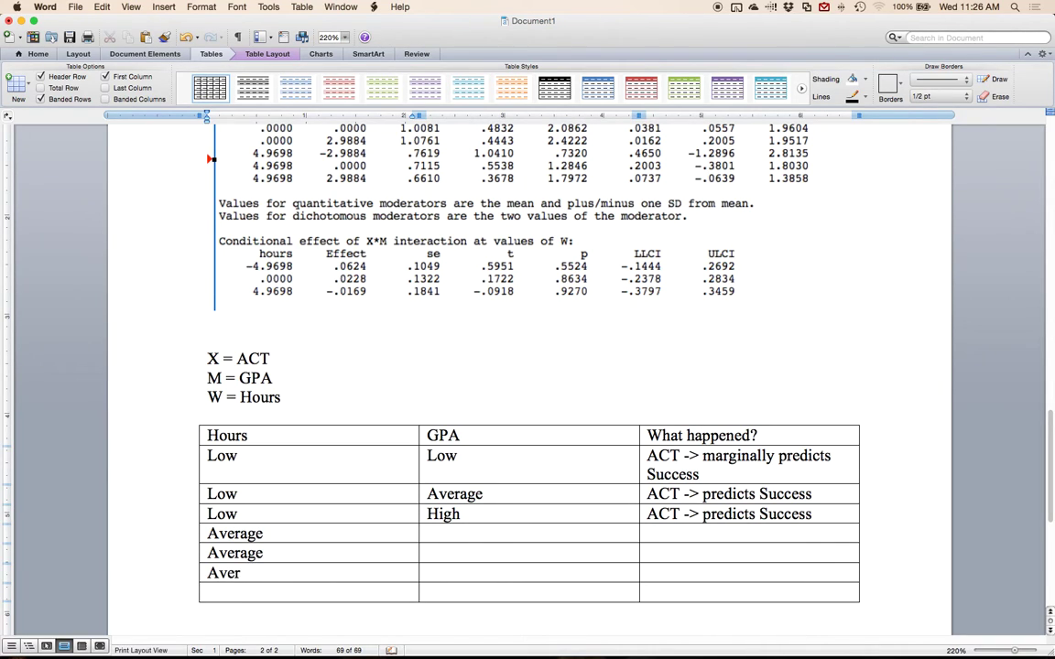
- Complete the first average-hours row with GPA "Low" and the outcome "ACT -> does not predict Success"
{"action": "left_click", "coordinate": [439, 537]}
{"action": "type", "text": "Low"}
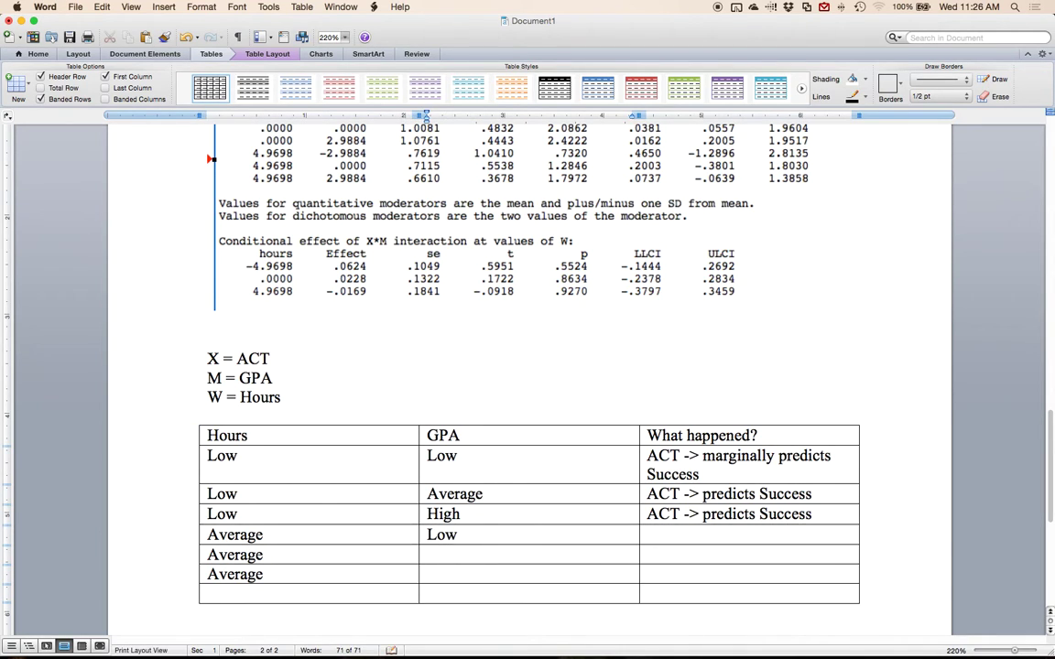
{"action": "scroll", "coordinate": [330, 359], "scroll_direction": "up", "scroll_amount": 3}
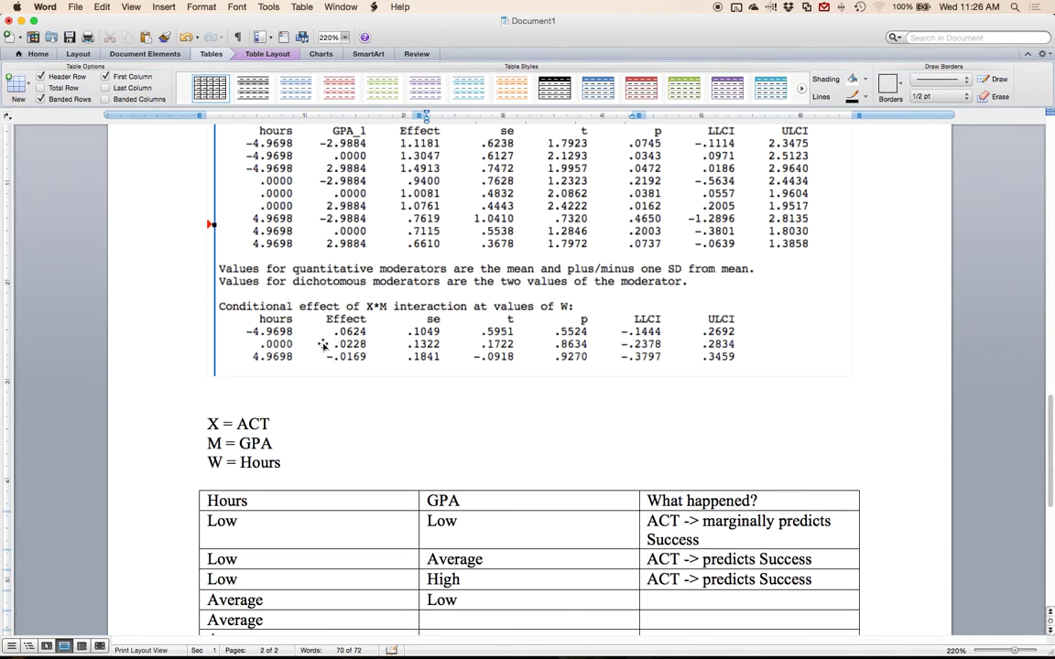
{"action": "left_click", "coordinate": [330, 180]}
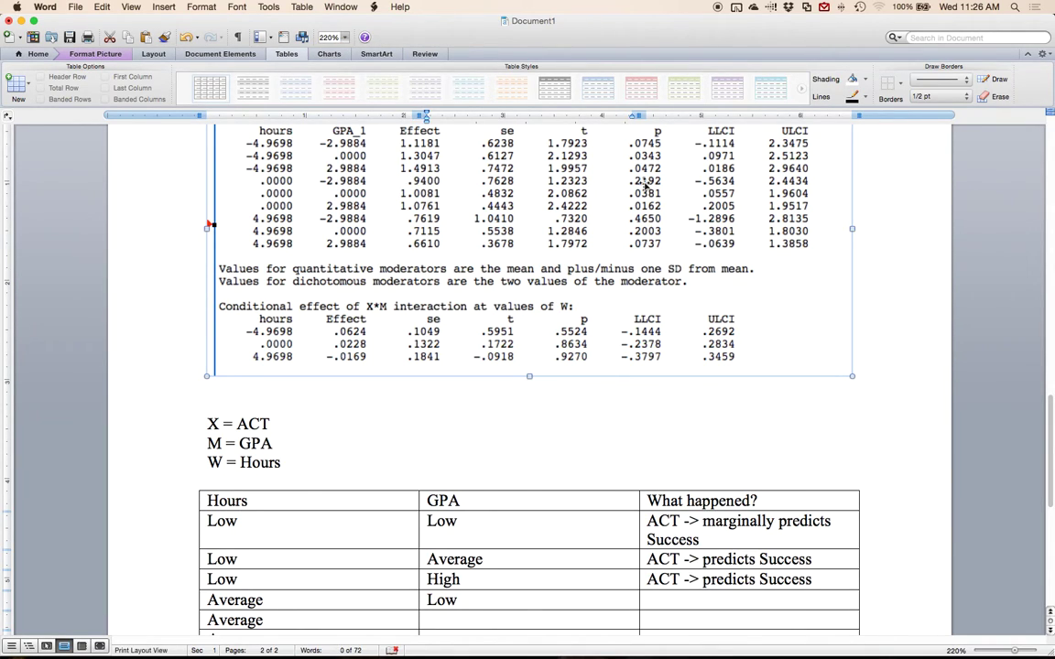
{"action": "left_click", "coordinate": [655, 600]}
{"action": "type", "text": "ACT -> does not predict Success"}
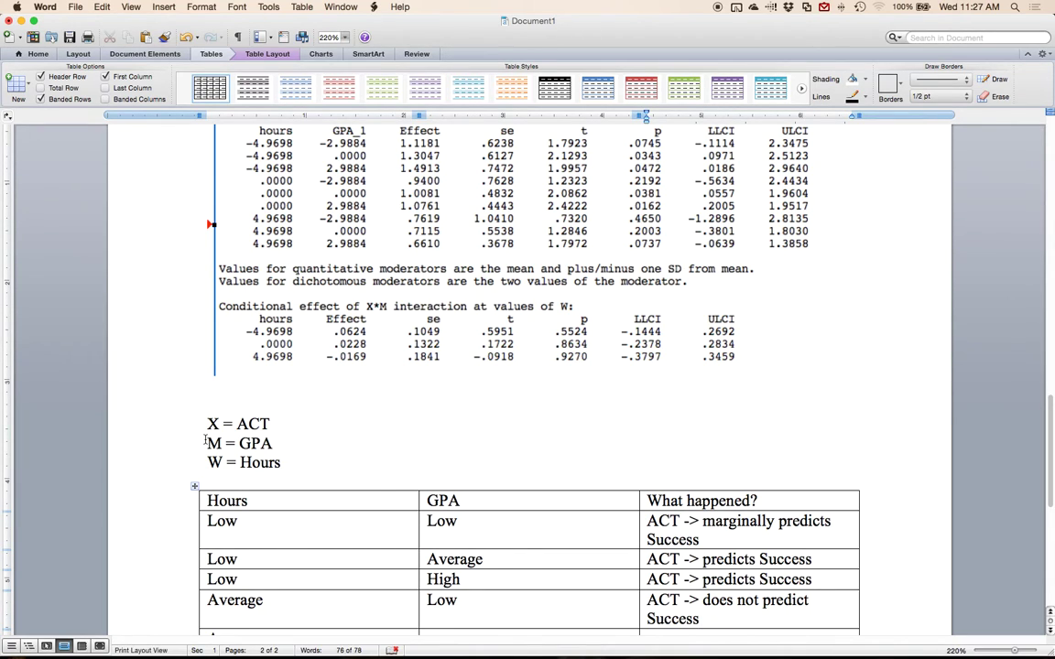
- Complete the second average-hours row with GPA "Average" and the outcome "ACT -> predicts Success"
{"action": "scroll", "coordinate": [205, 441], "scroll_direction": "down", "scroll_amount": 1}
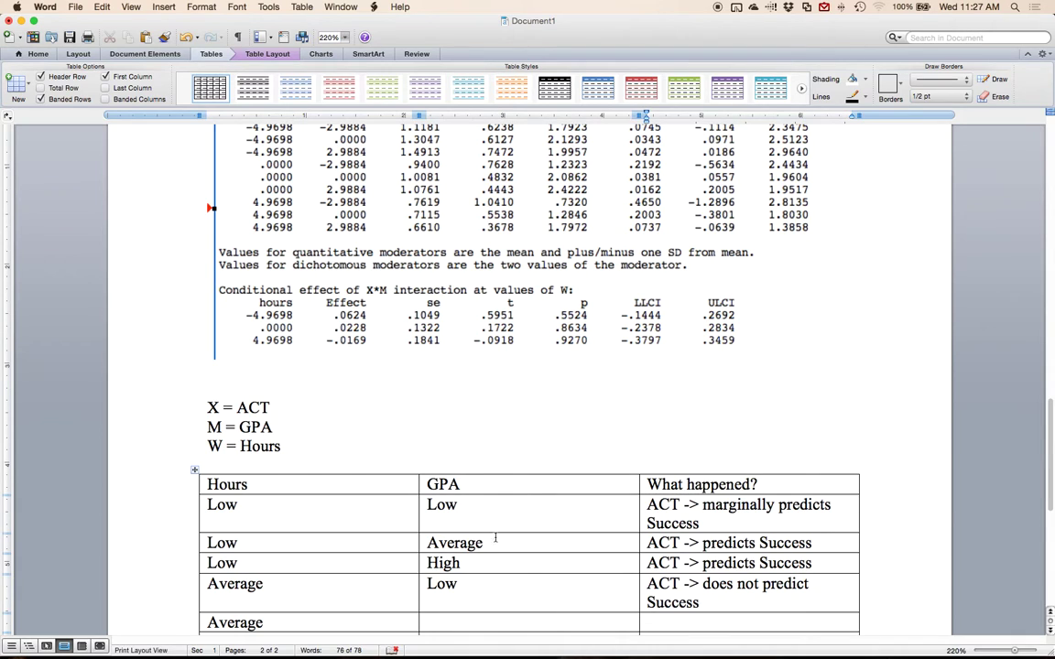
{"action": "left_click", "coordinate": [435, 617]}
{"action": "type", "text": "Average"}
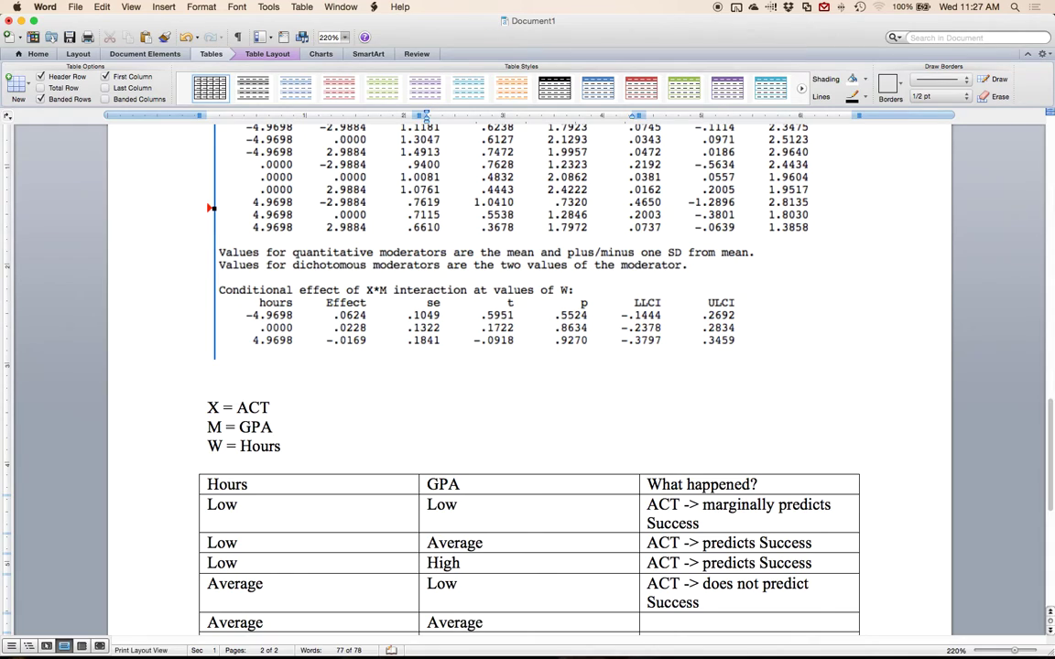
{"action": "left_click", "coordinate": [274, 174]}
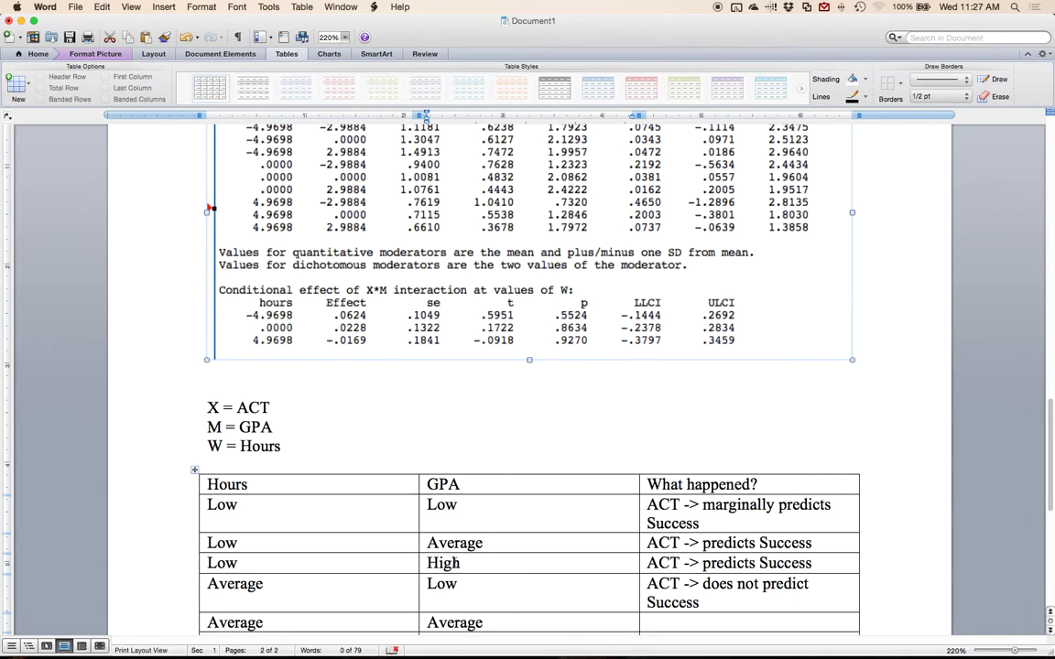
{"action": "left_click", "coordinate": [644, 625]}
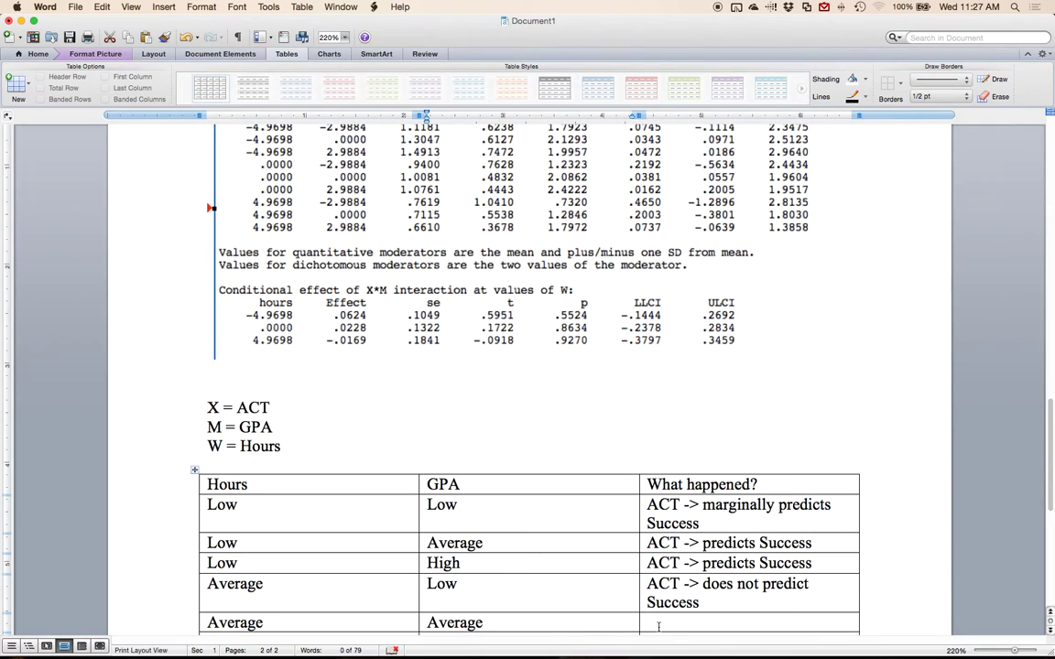
{"action": "type", "text": "A"}
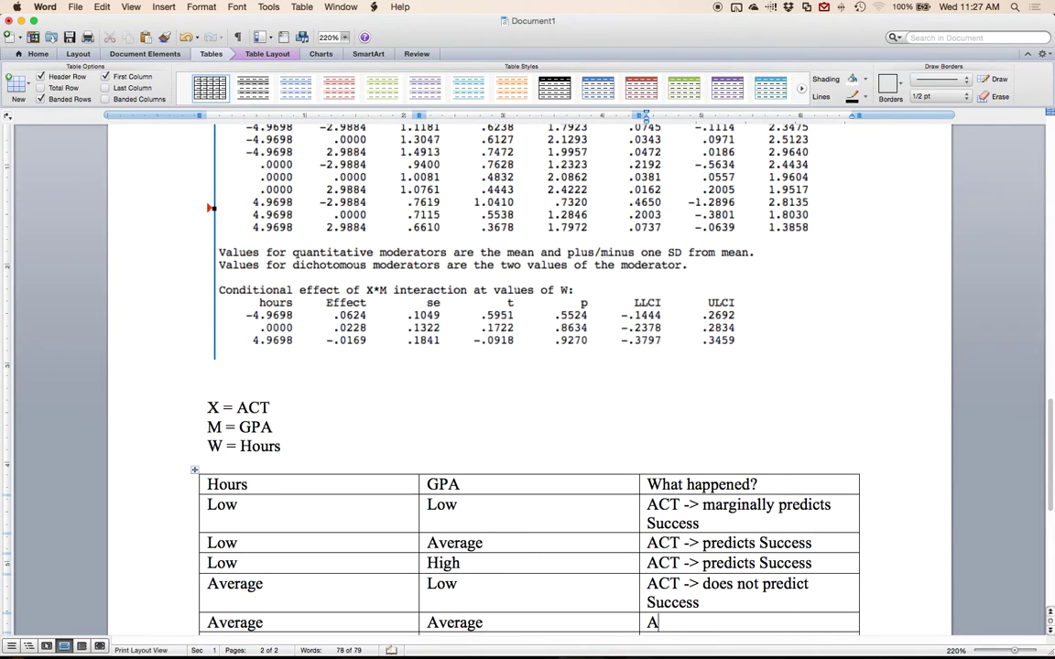
{"action": "type", "text": "CT -> does pred"}
{"action": "key", "text": "BackSpace"}
{"action": "key", "text": "BackSpace"}
{"action": "key", "text": "BackSpace"}
{"action": "key", "text": "BackSpace"}
{"action": "key", "text": "BackSpace"}
{"action": "key", "text": "BackSpace"}
{"action": "key", "text": "BackSpace"}
{"action": "key", "text": "BackSpace"}
{"action": "type", "text": "predicts SUCC"}
{"action": "key", "text": "BackSpace"}
{"action": "key", "text": "BackSpace"}
{"action": "key", "text": "BackSpace"}
{"action": "type", "text": "uccess"}
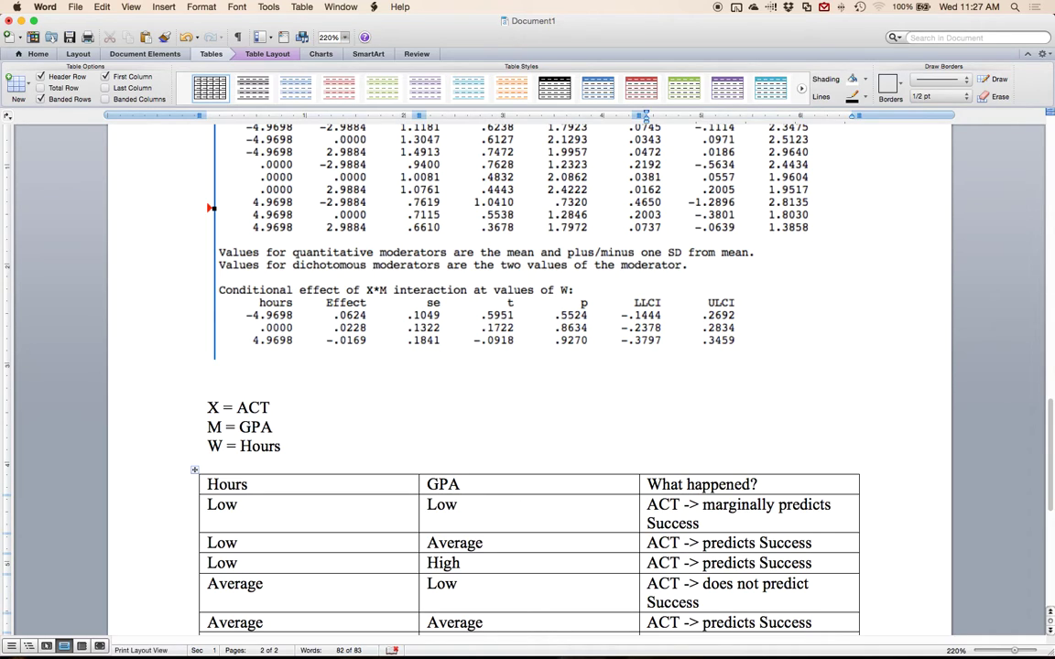
- Enter "High" as the GPA level in the third average-hours row
{"action": "key", "text": "Tab"}
{"action": "type", "text": "Average"}
{"action": "key", "text": "Tab"}
{"action": "type", "text": "High"}
{"action": "key", "text": "Tab"}
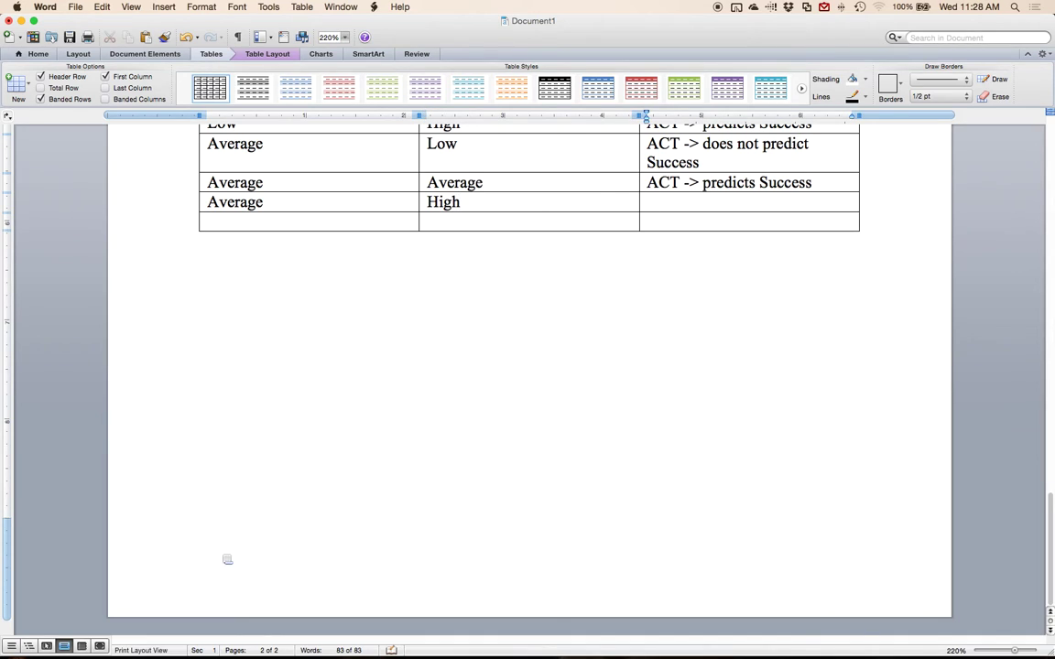
- Check the average-hours, high-GPA effect in the pasted output and enter "ACT -> predicts Success" as that row's outcome
{"action": "scroll", "coordinate": [285, 430], "scroll_direction": "up", "scroll_amount": 3}
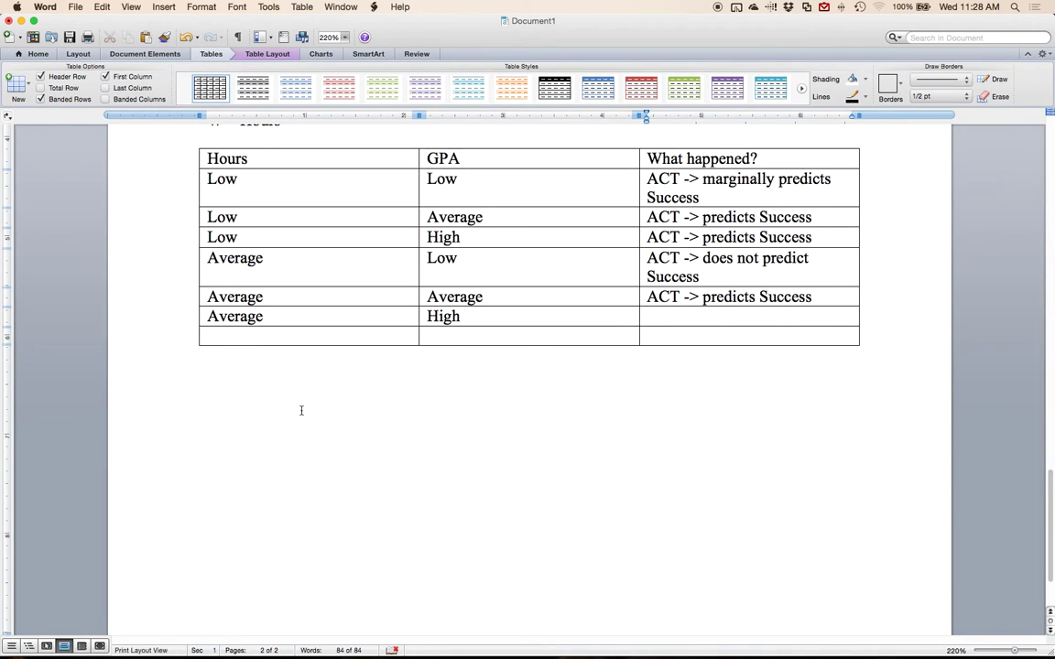
{"action": "scroll", "coordinate": [298, 412], "scroll_direction": "up", "scroll_amount": 2}
{"action": "scroll", "coordinate": [301, 411], "scroll_direction": "up", "scroll_amount": 5}
{"action": "left_click", "coordinate": [282, 286]}
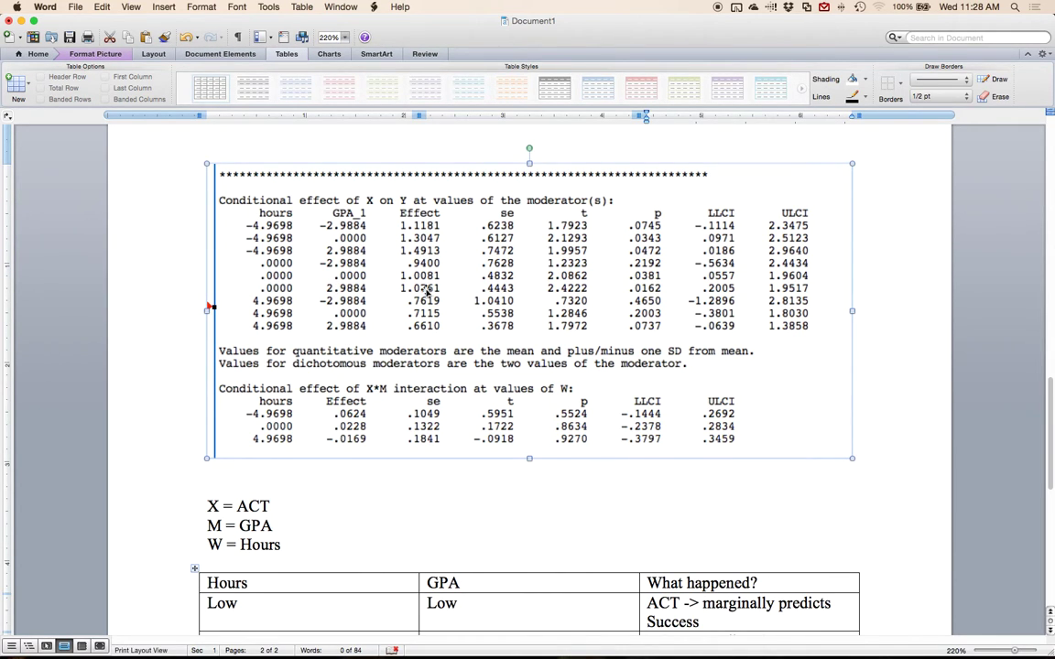
{"action": "scroll", "coordinate": [717, 484], "scroll_direction": "down", "scroll_amount": 1}
{"action": "scroll", "coordinate": [716, 484], "scroll_direction": "down", "scroll_amount": 8}
{"action": "left_click", "coordinate": [661, 410]}
{"action": "type", "text": "ACT -"}
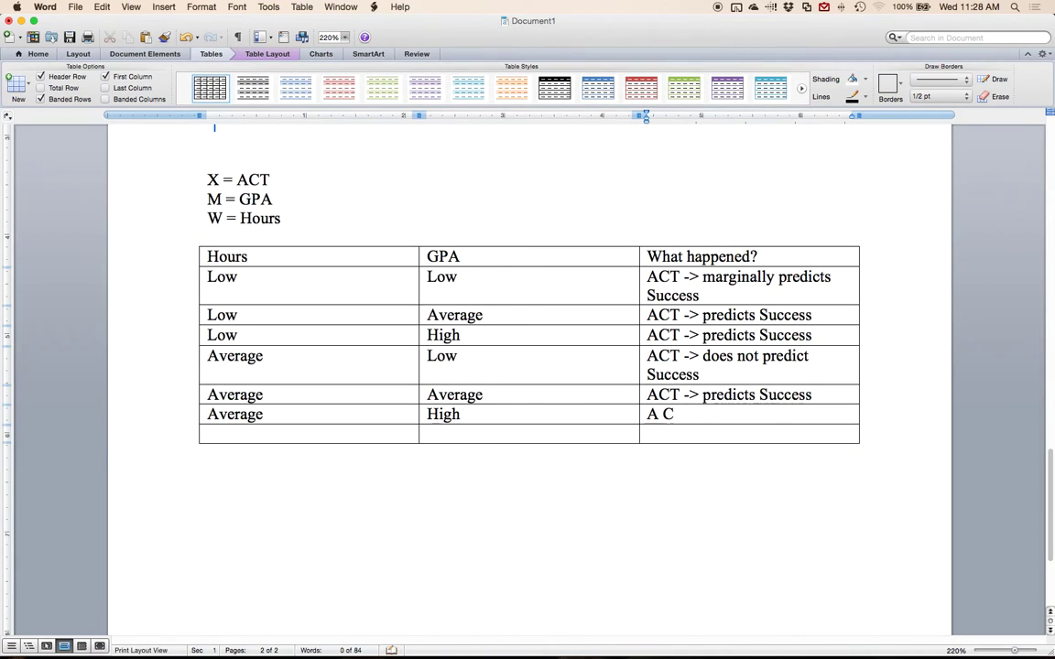
{"action": "type", "text": "> predic"}
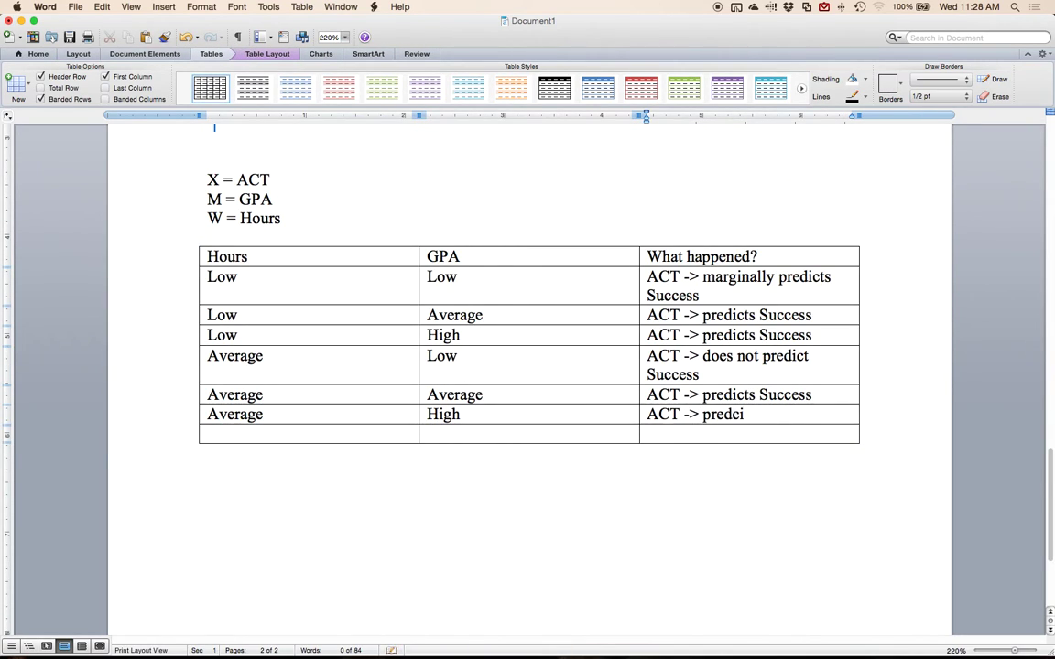
{"action": "type", "text": "ts SUCC"}
{"action": "key", "text": "BackSpace"}
{"action": "key", "text": "BackSpace"}
{"action": "key", "text": "BackSpace"}
{"action": "type", "text": "uccess"}
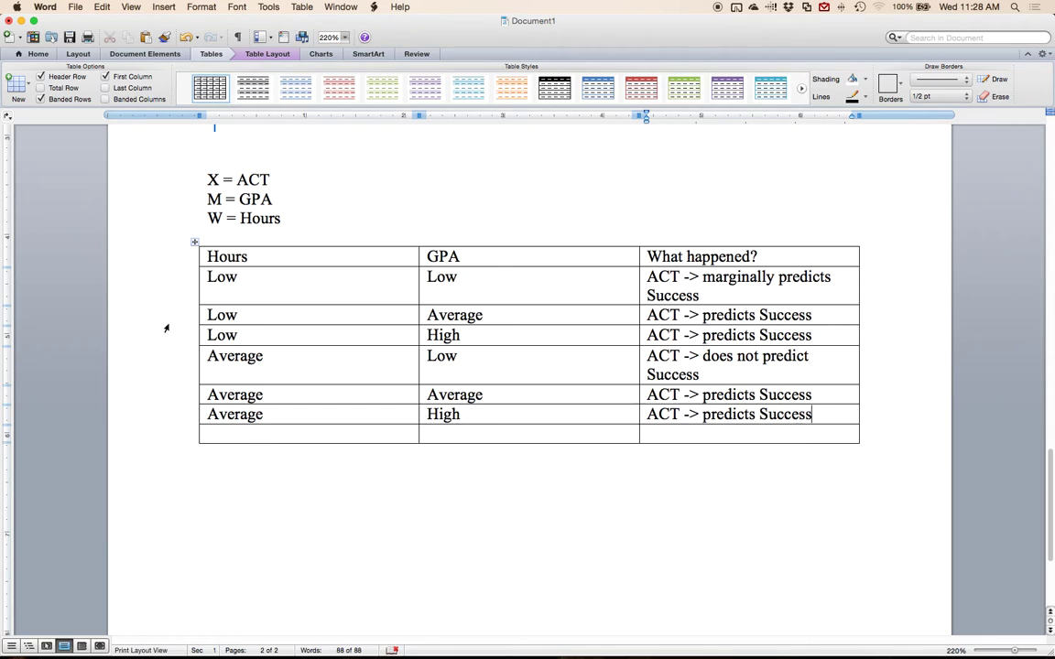
- Examine the conditional effects of X on Y in the pasted output and the outcomes recorded in the Hours-by-GPA table
{"action": "scroll", "coordinate": [398, 325], "scroll_direction": "up", "scroll_amount": 5}
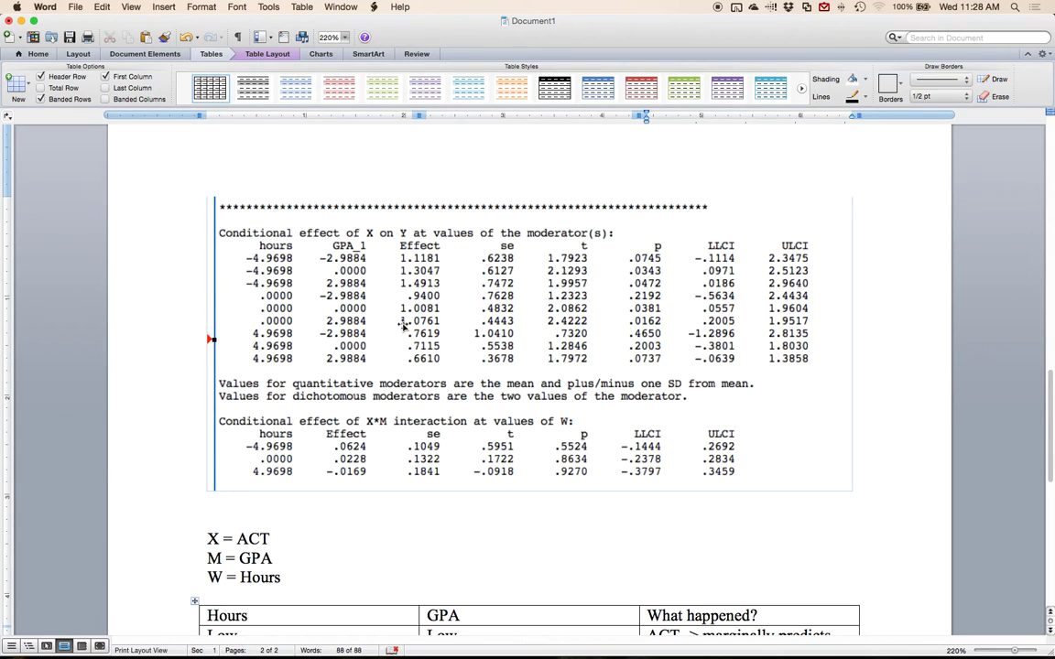
{"action": "left_click", "coordinate": [414, 272]}
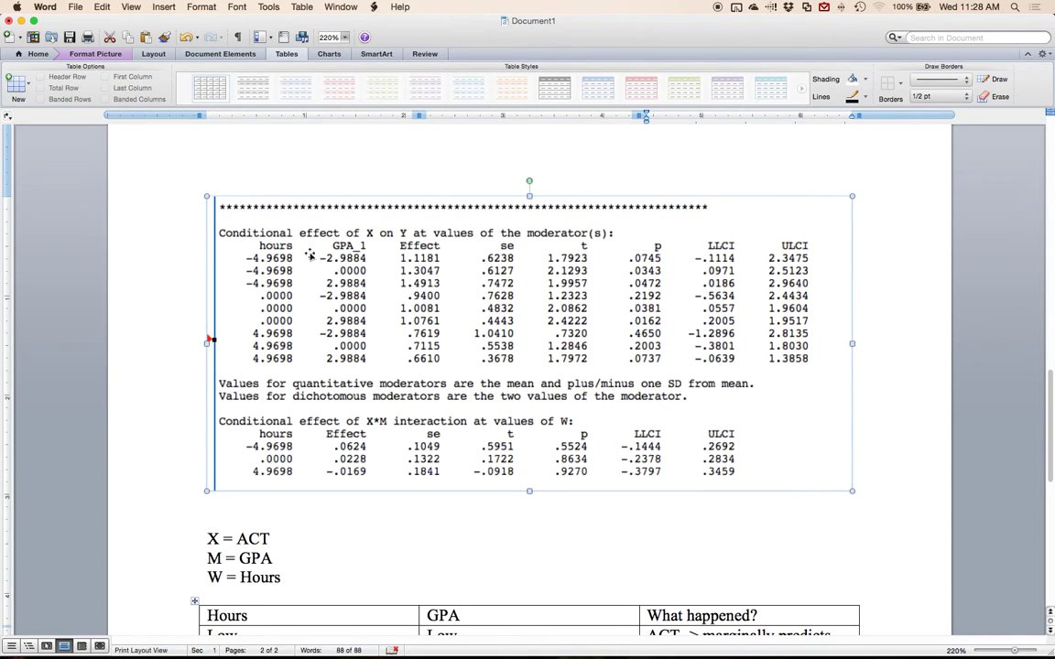
{"action": "left_click", "coordinate": [411, 298]}
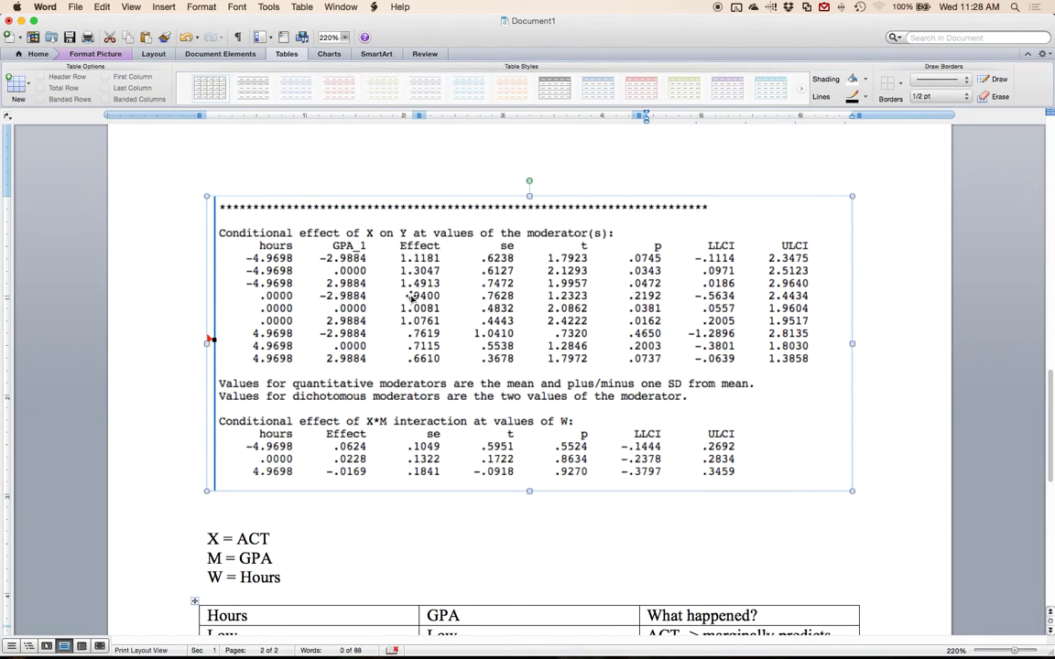
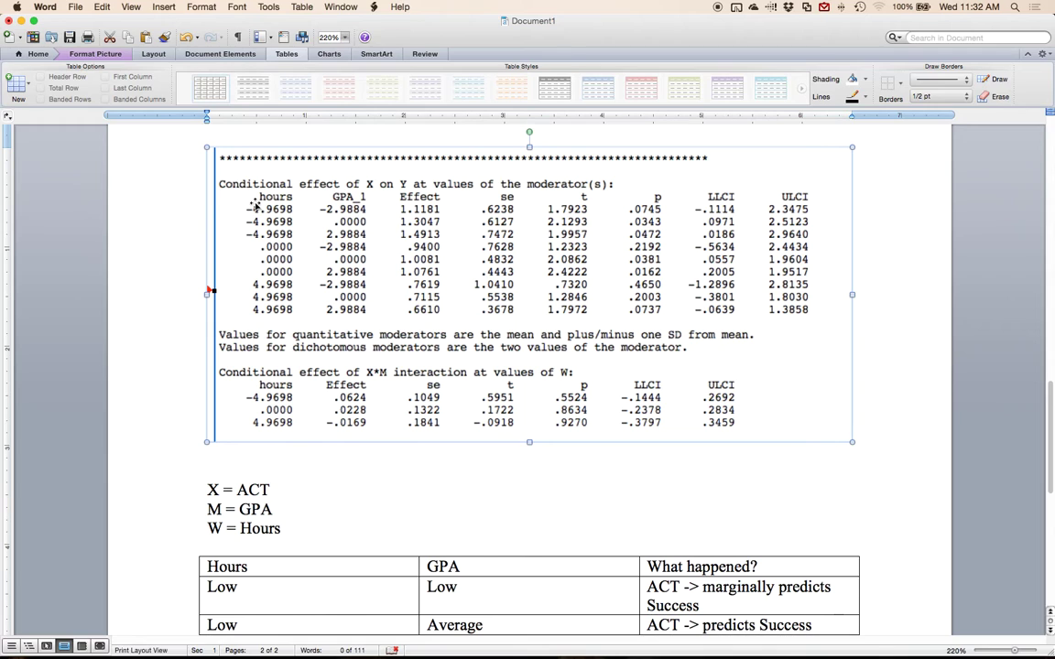
{"action": "scroll", "coordinate": [275, 229], "scroll_direction": "down", "scroll_amount": 5}
{"action": "scroll", "coordinate": [304, 253], "scroll_direction": "down", "scroll_amount": 8}
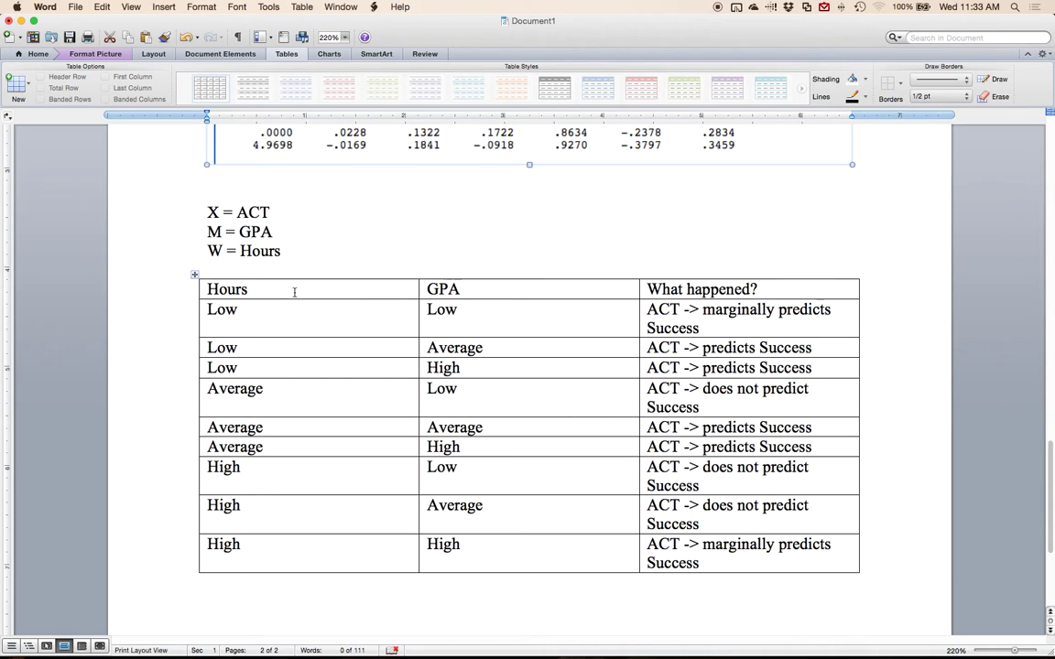
{"action": "scroll", "coordinate": [337, 238], "scroll_direction": "up", "scroll_amount": 2}
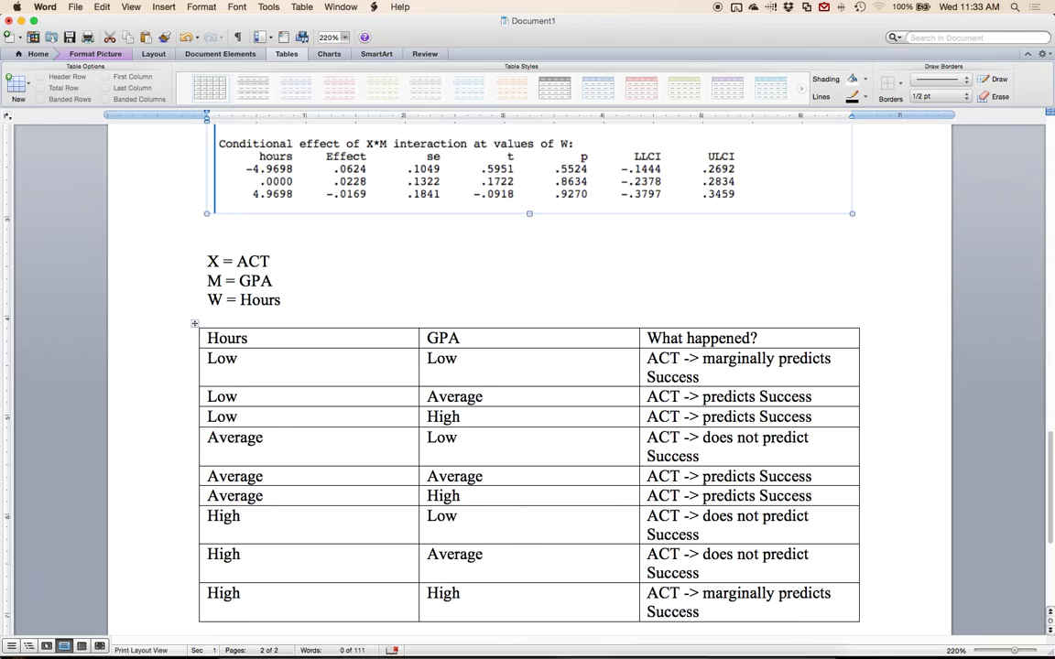
- Switch to the SPSS Statistics Viewer and capture the "Data for visualizing conditional effect of X of Y" block as a screen image
{"action": "key", "text": "ctrl+Up"}
{"action": "left_click", "coordinate": [483, 466]}
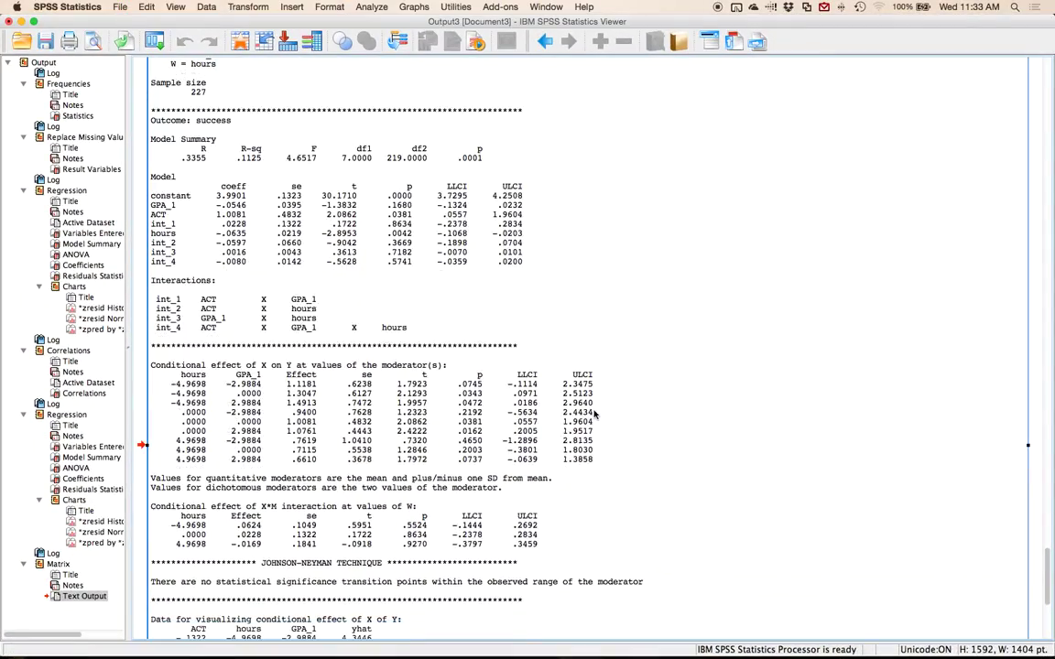
{"action": "scroll", "coordinate": [595, 412], "scroll_direction": "down", "scroll_amount": 10}
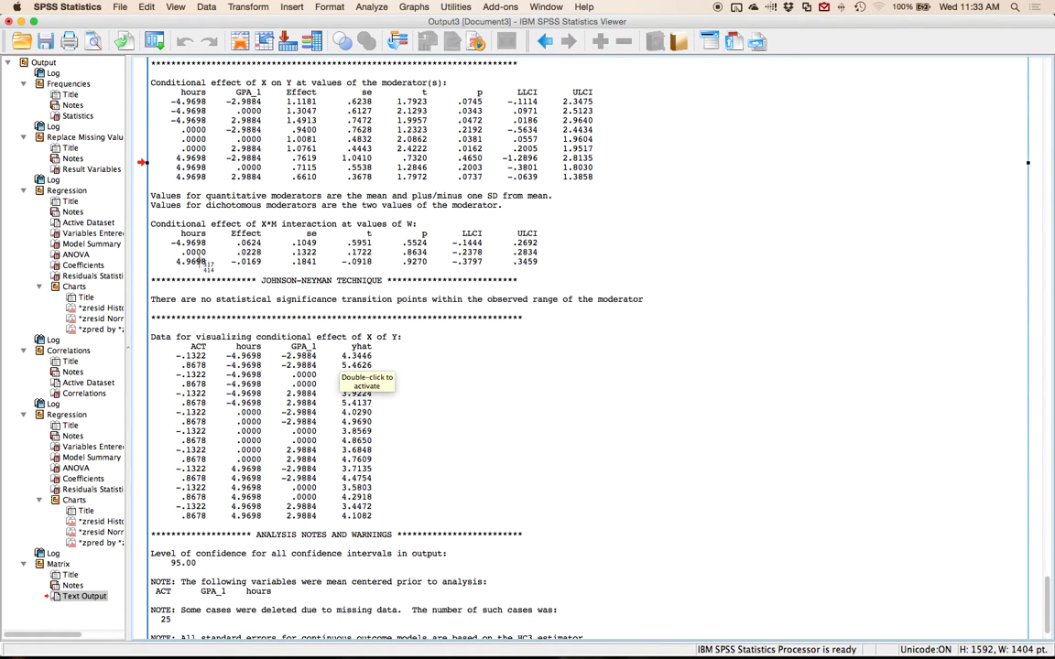
{"action": "left_click_drag", "start_coordinate": [152, 319], "coordinate": [432, 511]}
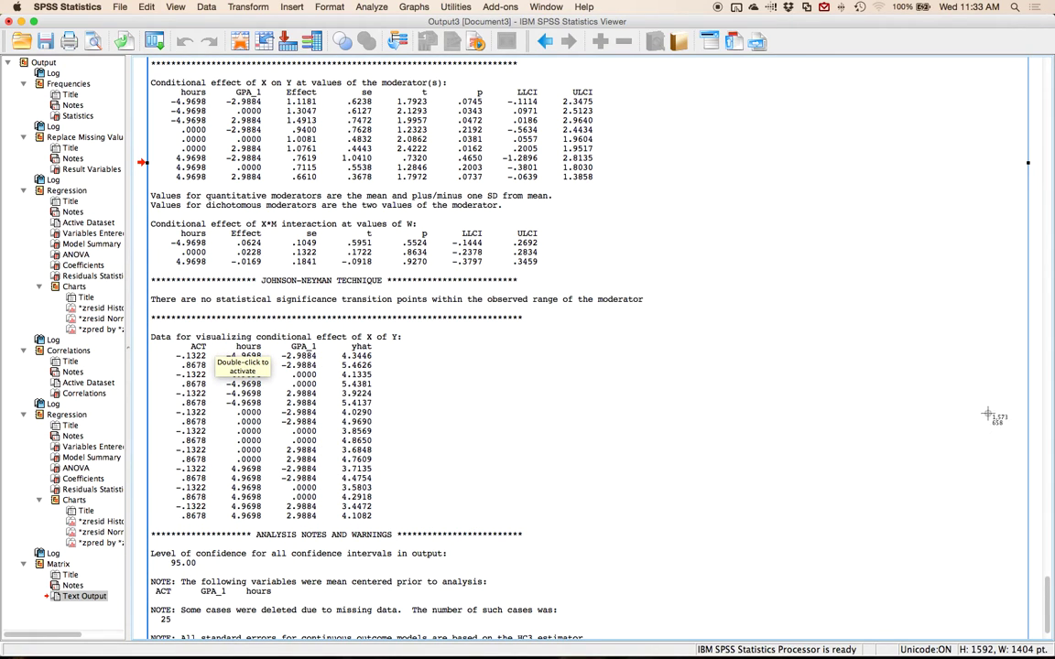
{"action": "scroll", "coordinate": [810, 320], "scroll_direction": "up", "scroll_amount": 5}
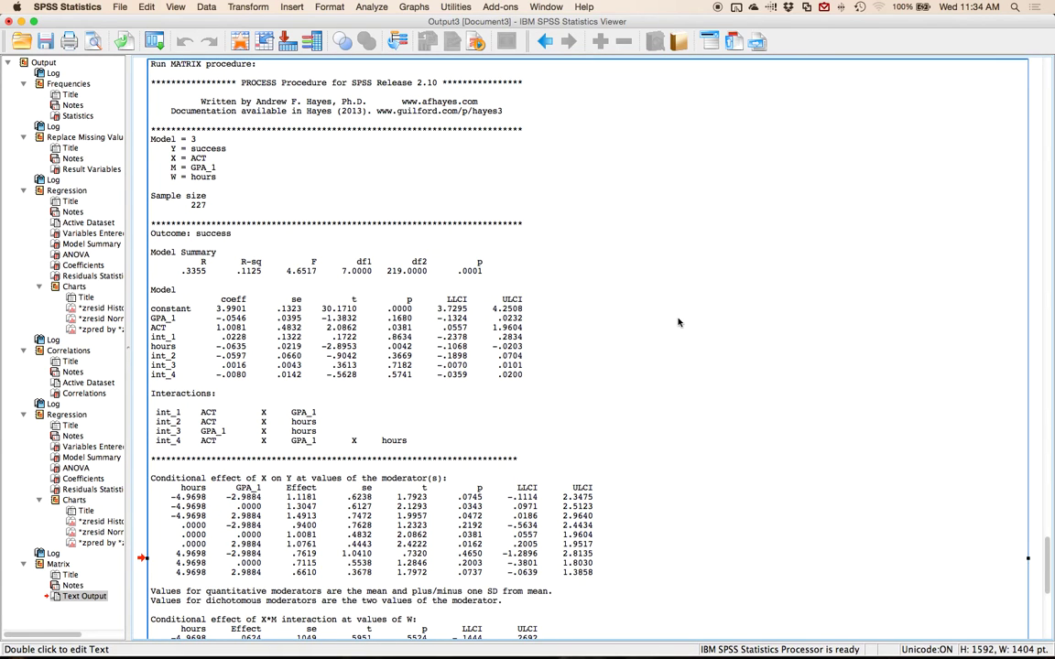
{"action": "scroll", "coordinate": [653, 328], "scroll_direction": "down", "scroll_amount": 2}
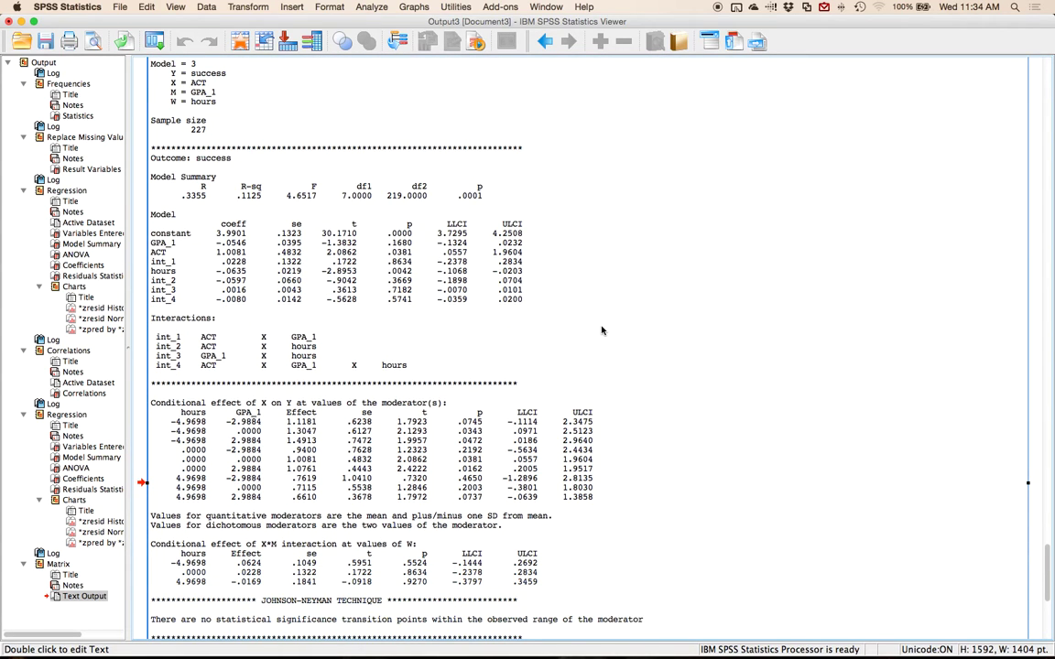
{"action": "scroll", "coordinate": [603, 330], "scroll_direction": "up", "scroll_amount": 2}
{"action": "scroll", "coordinate": [421, 350], "scroll_direction": "down", "scroll_amount": 6}
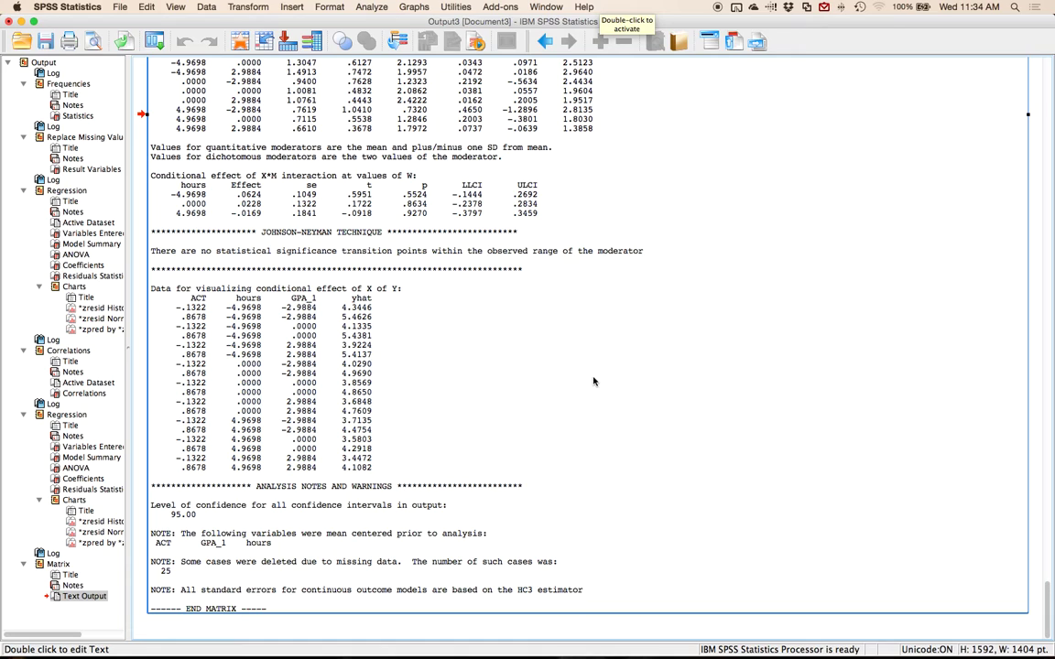
{"action": "left_click_drag", "start_coordinate": [146, 278], "coordinate": [414, 480]}
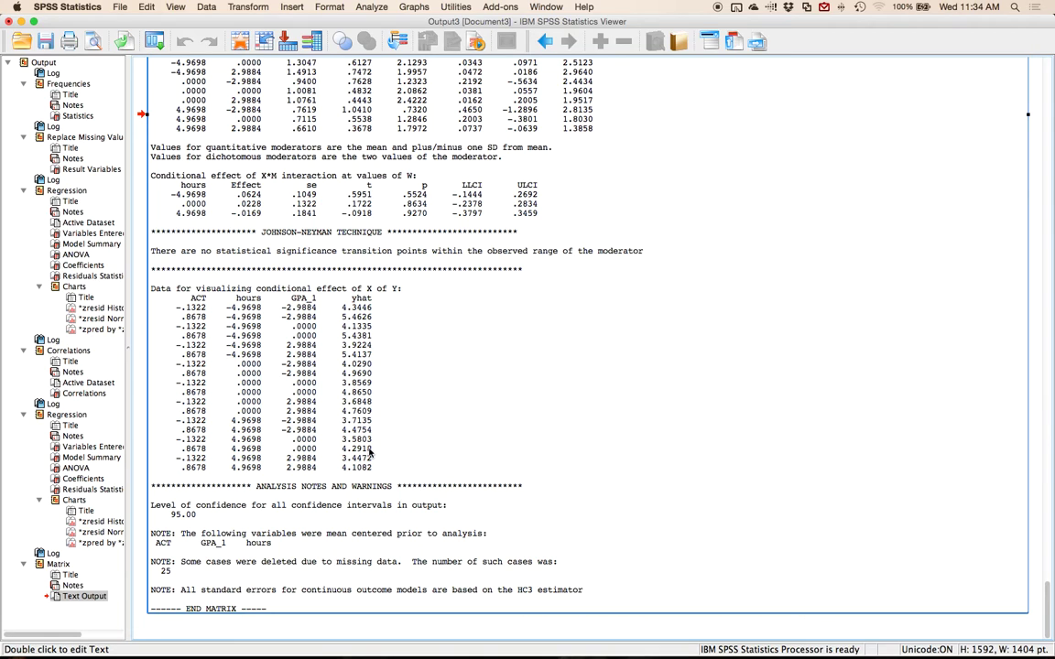
- Switch to the Word document and paste the captured "Data for visualizing conditional effect of X of Y" image below the Hours-by-GPA table
{"action": "mouse_move", "coordinate": [625, 636]}
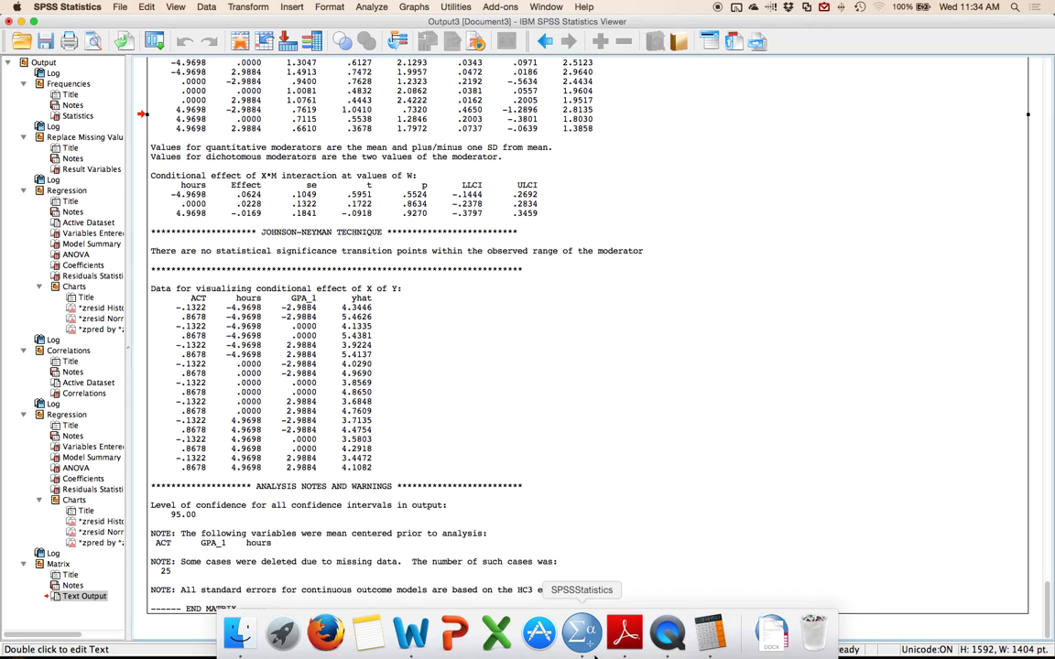
{"action": "left_click", "coordinate": [369, 572]}
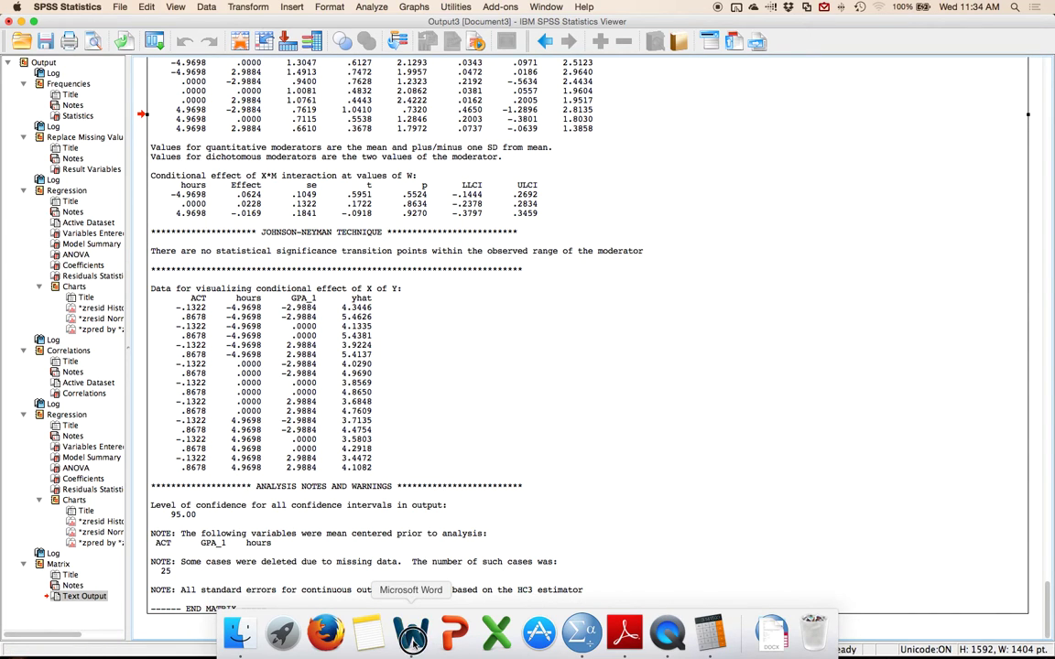
{"action": "scroll", "coordinate": [313, 499], "scroll_direction": "down", "scroll_amount": 2}
{"action": "left_click", "coordinate": [224, 577]}
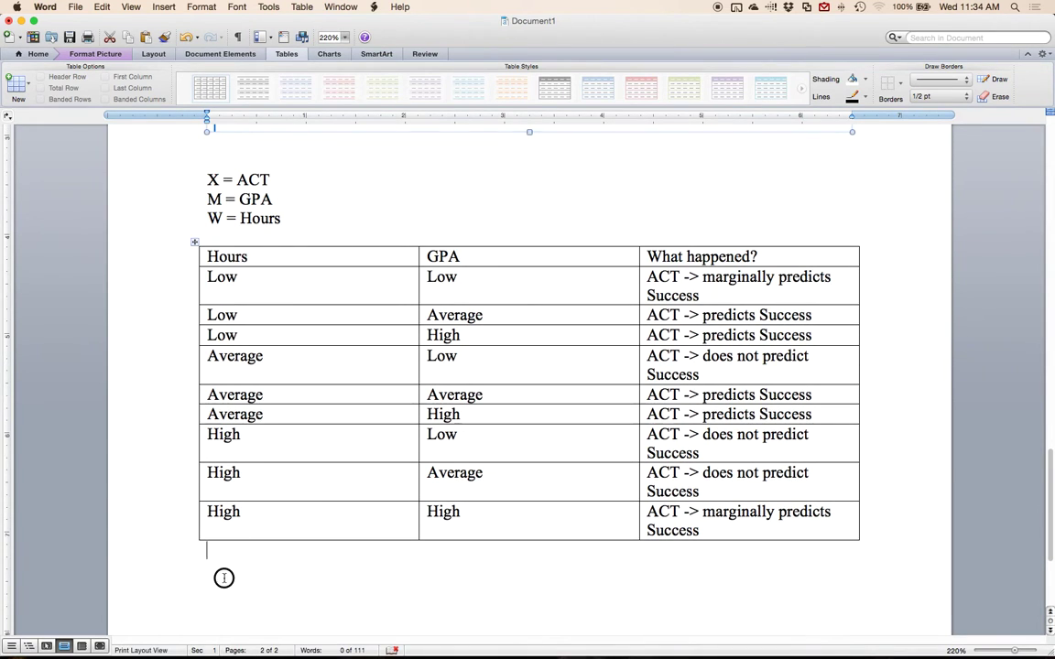
{"action": "key", "text": "super+v"}
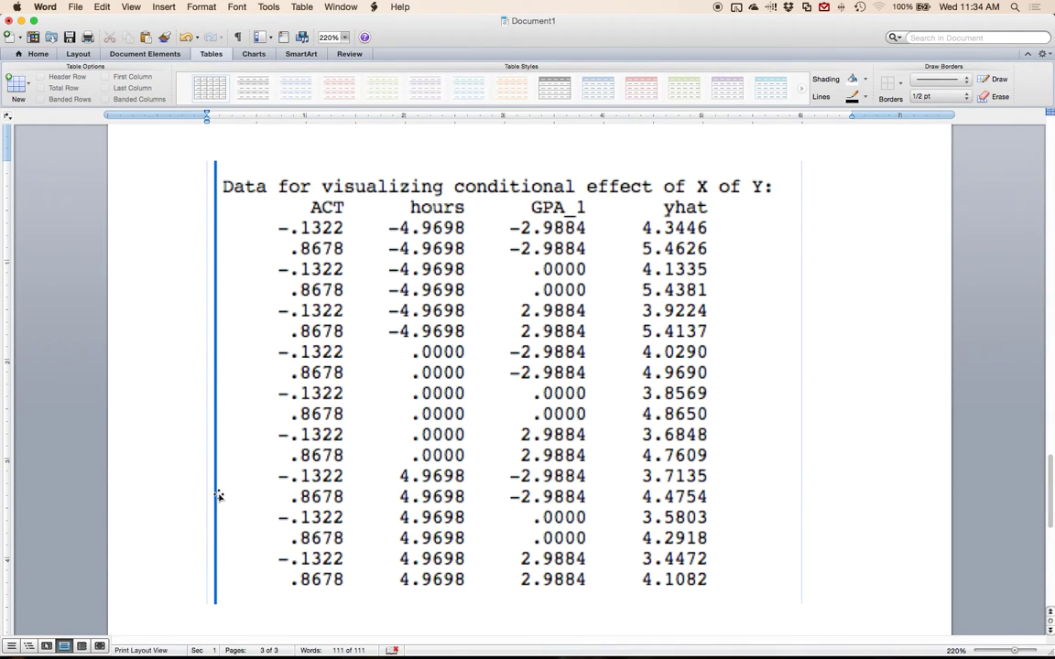
- Arrange the Word document beside a new empty SPSS dataset so that all columns of the pasted visualization data can be read
{"action": "left_click_drag", "start_coordinate": [384, 20], "coordinate": [913, 20]}
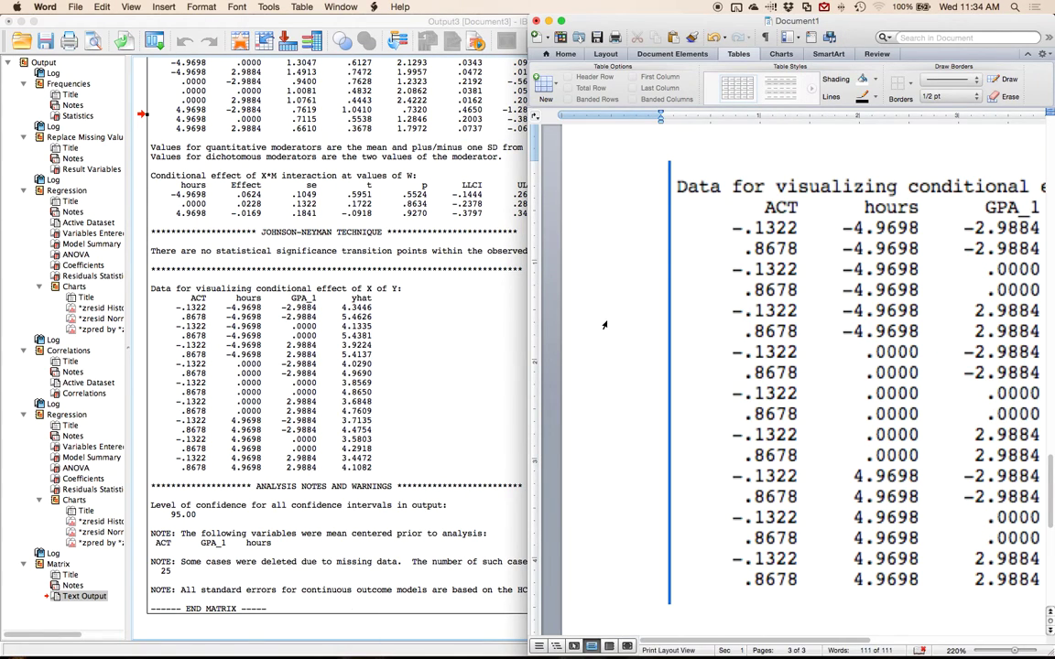
{"action": "mouse_move", "coordinate": [345, 654]}
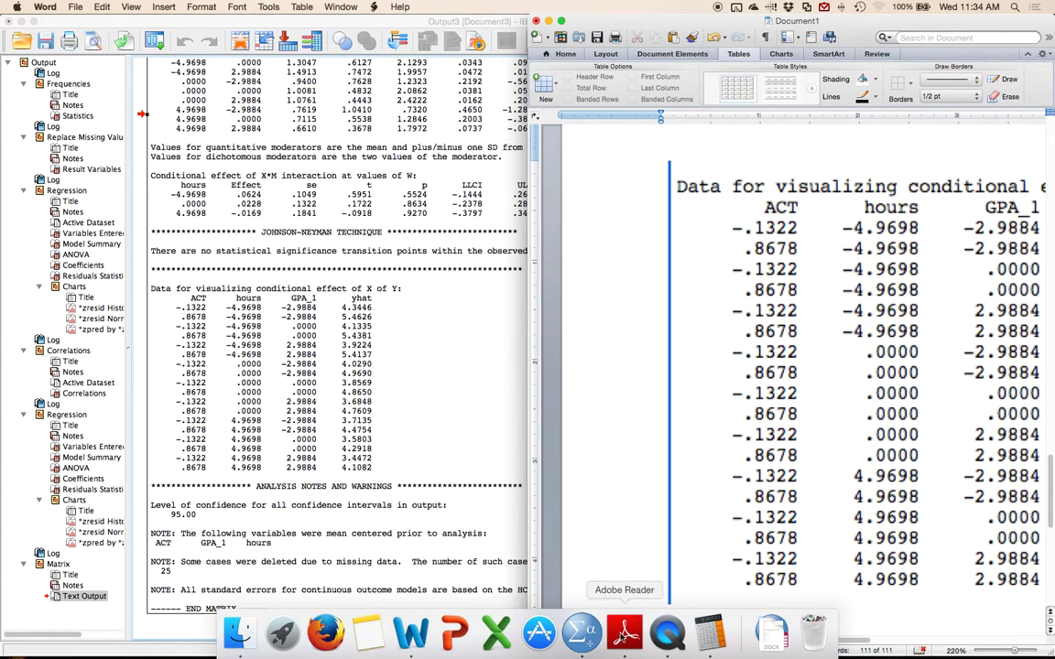
{"action": "left_click", "coordinate": [581, 632]}
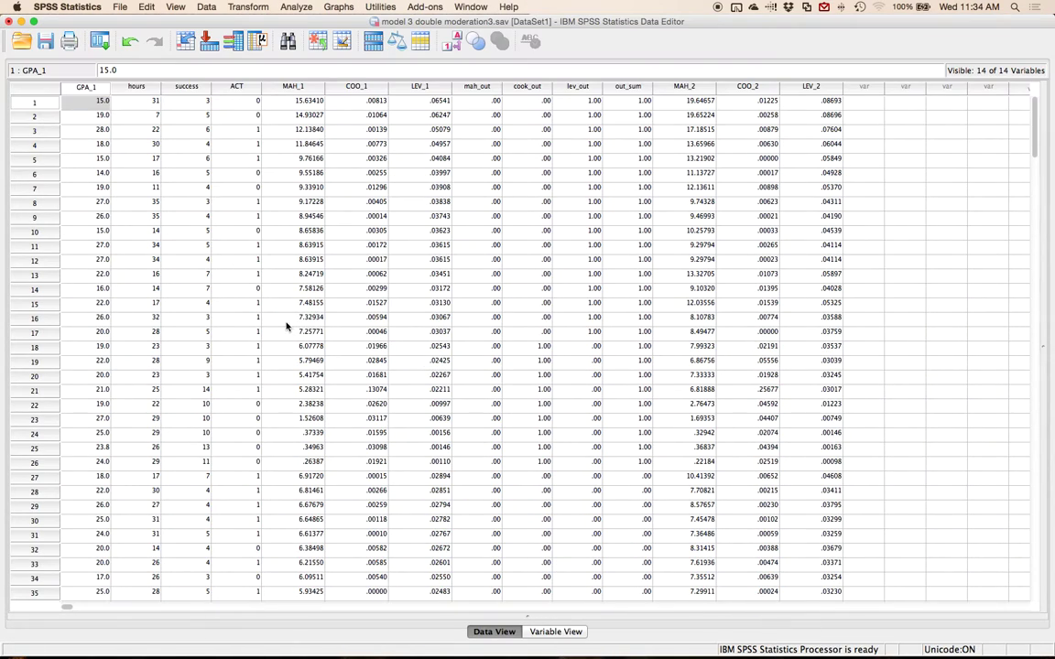
{"action": "left_click", "coordinate": [261, 288]}
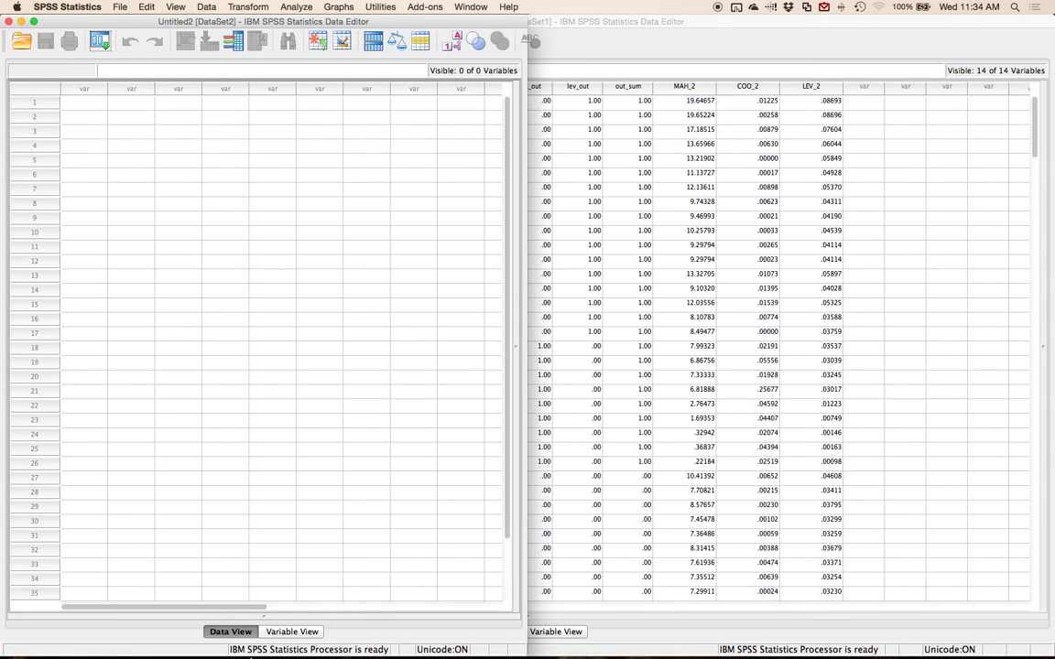
{"action": "mouse_move", "coordinate": [261, 641]}
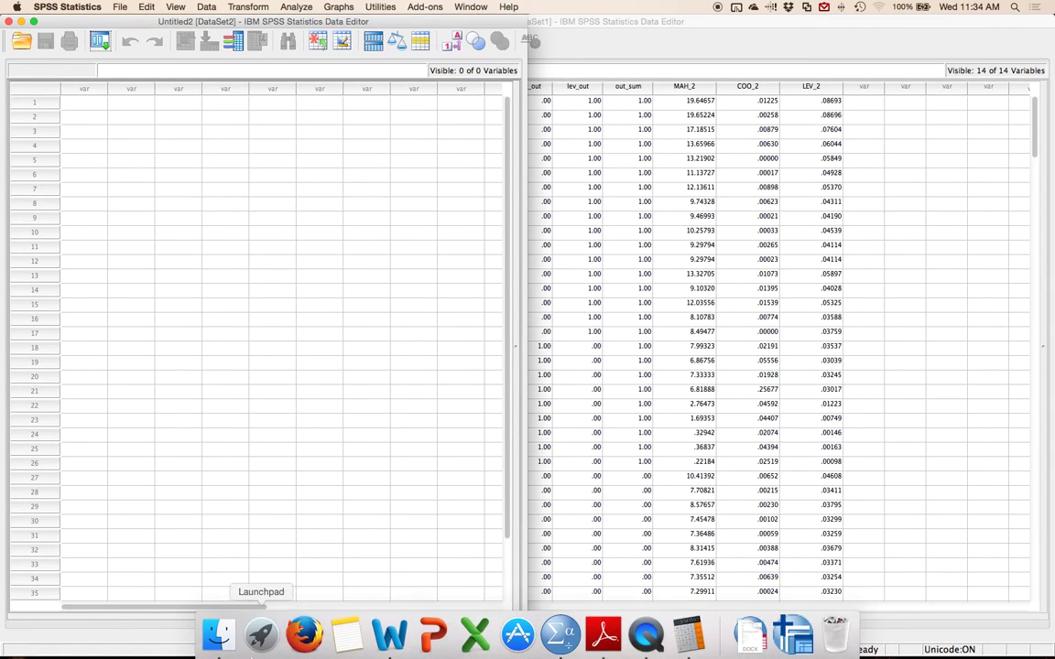
{"action": "left_click", "coordinate": [383, 636]}
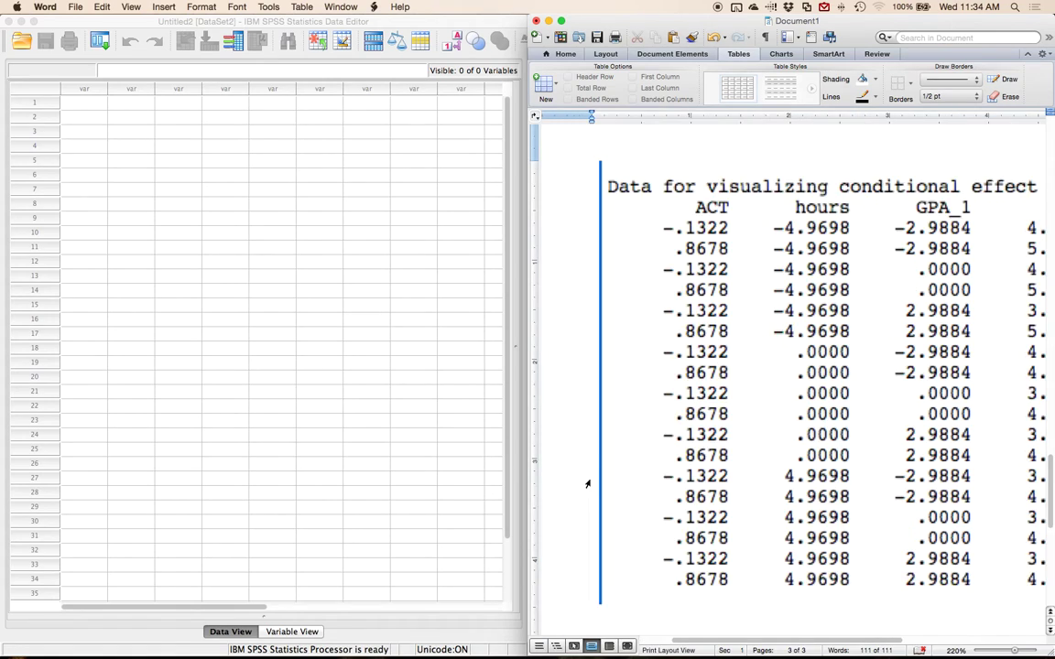
{"action": "scroll", "coordinate": [587, 484], "scroll_direction": "right", "scroll_amount": 3}
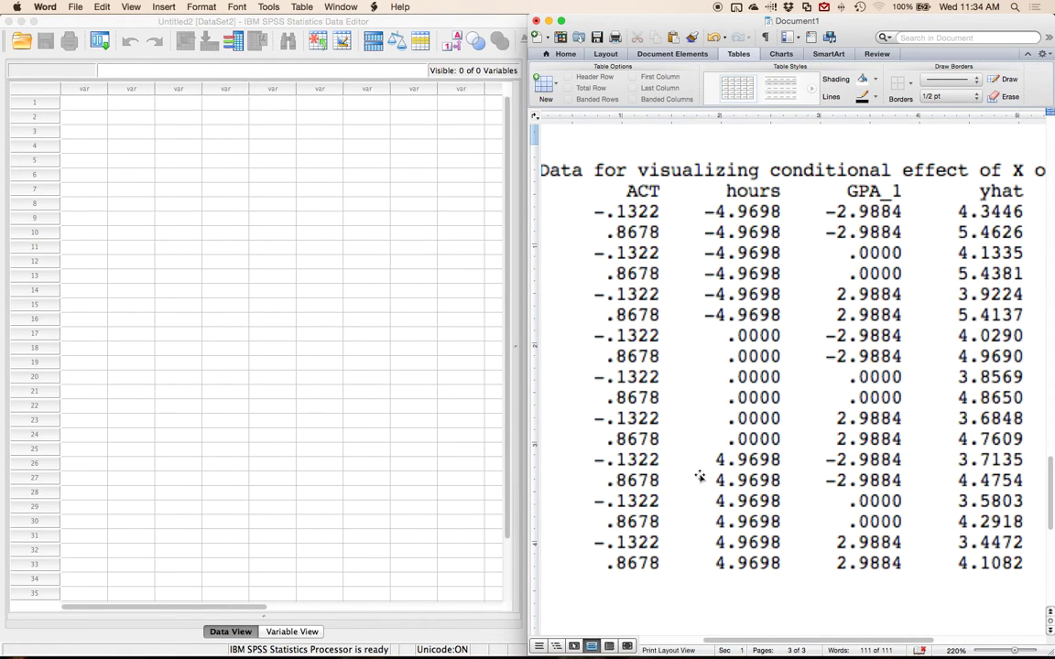
- Define the first variable of the empty SPSS dataset with the name ACT and the label "ACT Score"
{"action": "left_click", "coordinate": [63, 99]}
{"action": "left_click", "coordinate": [78, 103]}
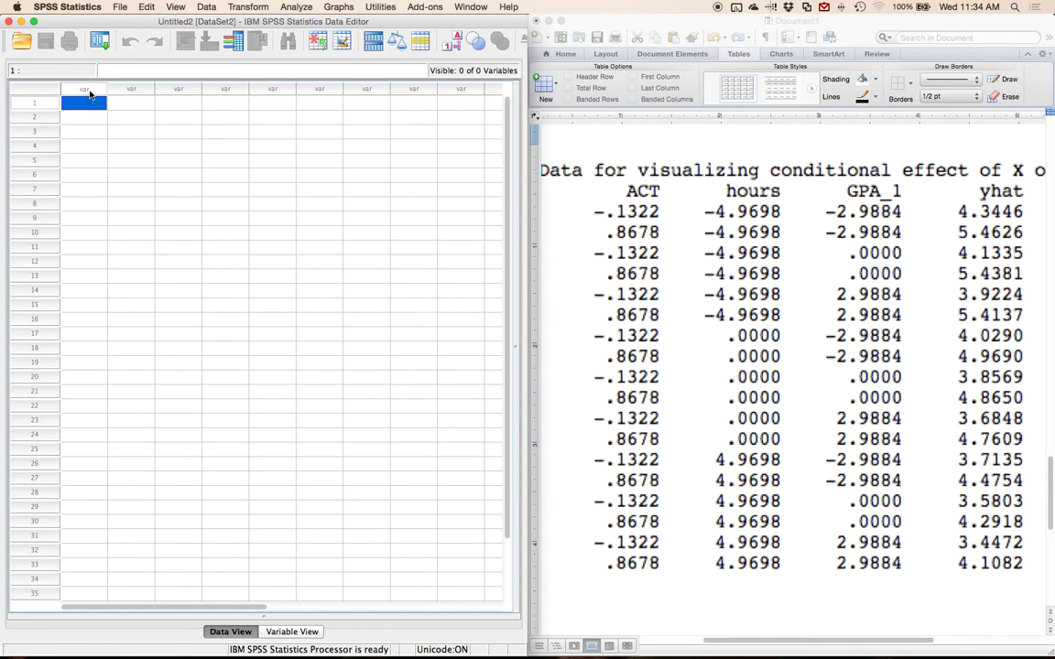
{"action": "double_click", "coordinate": [79, 86]}
{"action": "left_click", "coordinate": [78, 82]}
{"action": "type", "text": "ACT"}
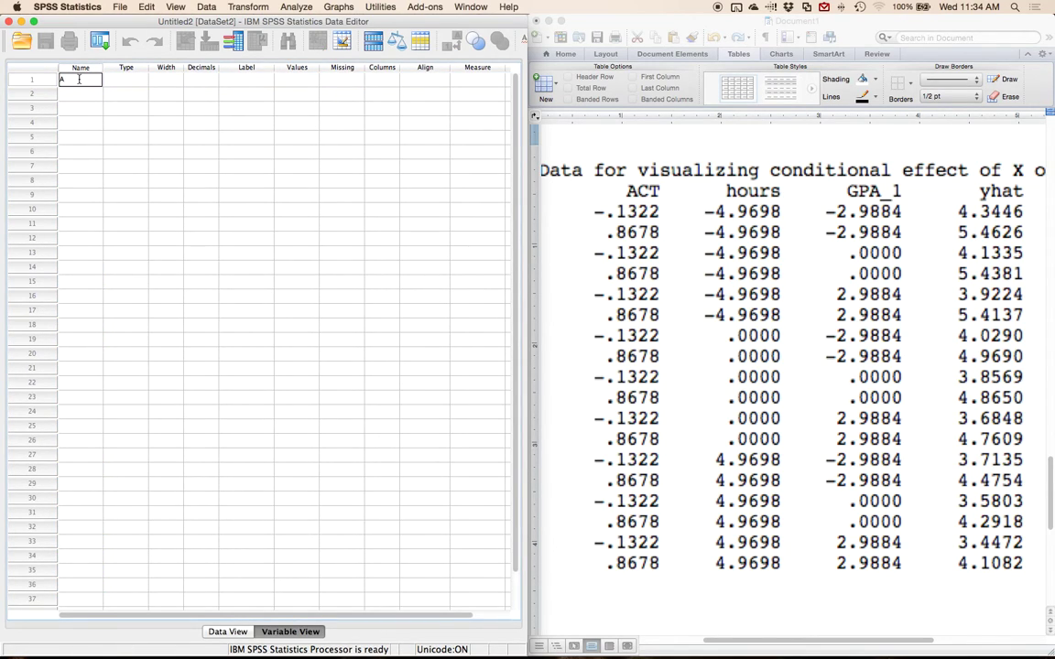
{"action": "left_click", "coordinate": [250, 80]}
{"action": "type", "text": "ACT"}
{"action": "key", "text": "Return"}
{"action": "double_click", "coordinate": [250, 80]}
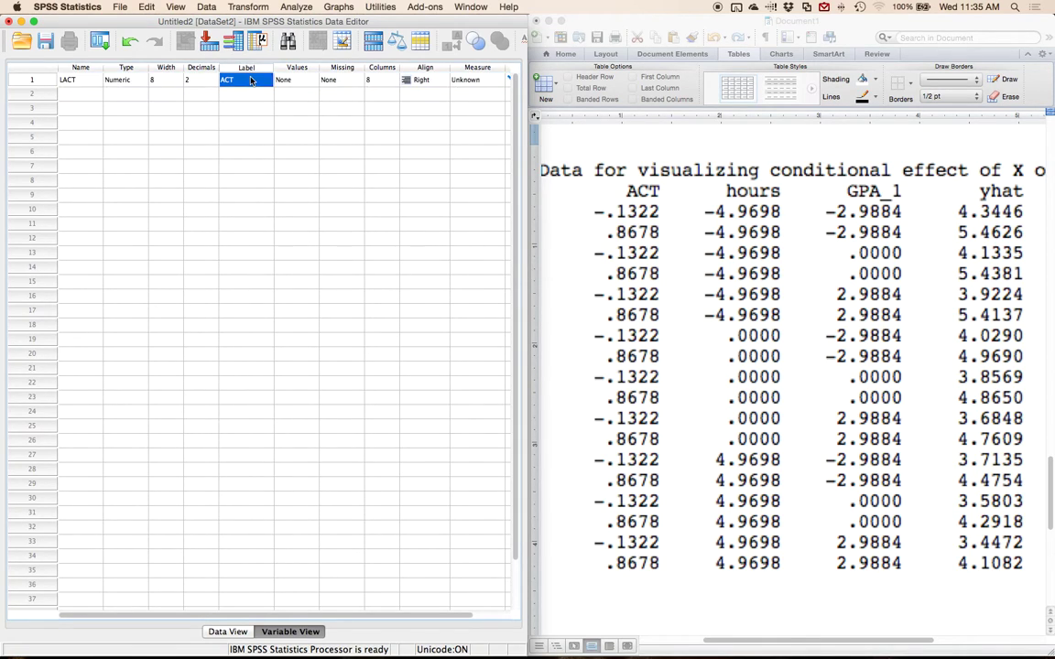
{"action": "type", "text": "LAC"}
{"action": "key", "text": "BackSpace"}
{"action": "key", "text": "BackSpace"}
{"action": "key", "text": "BackSpace"}
{"action": "key", "text": "BackSpace"}
{"action": "type", "text": "Score"}
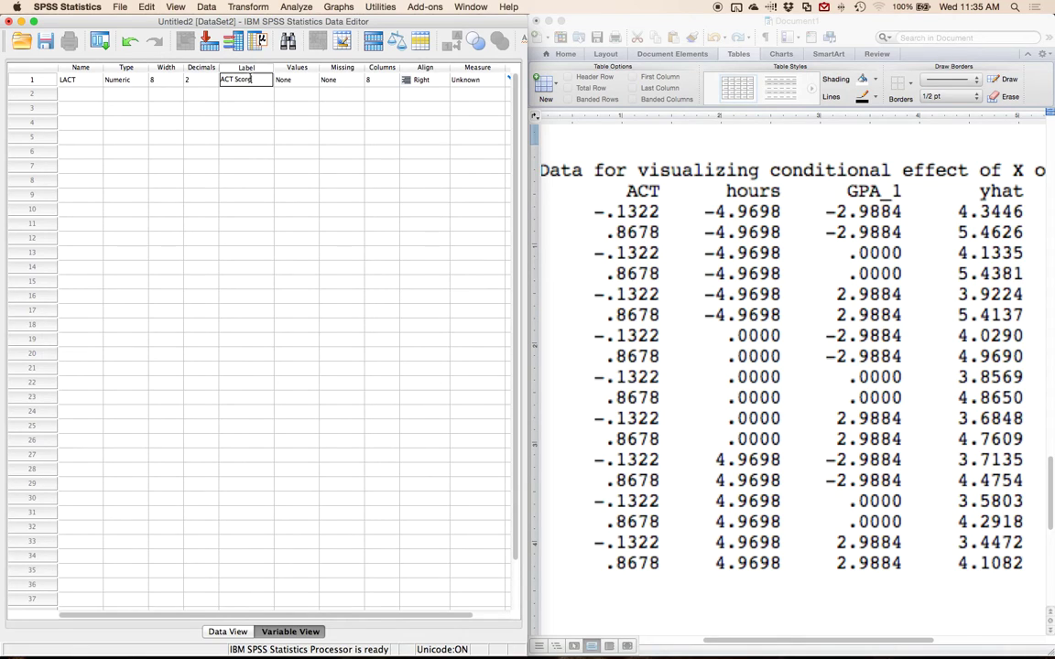
{"action": "left_click", "coordinate": [66, 81]}
{"action": "left_click", "coordinate": [67, 81]}
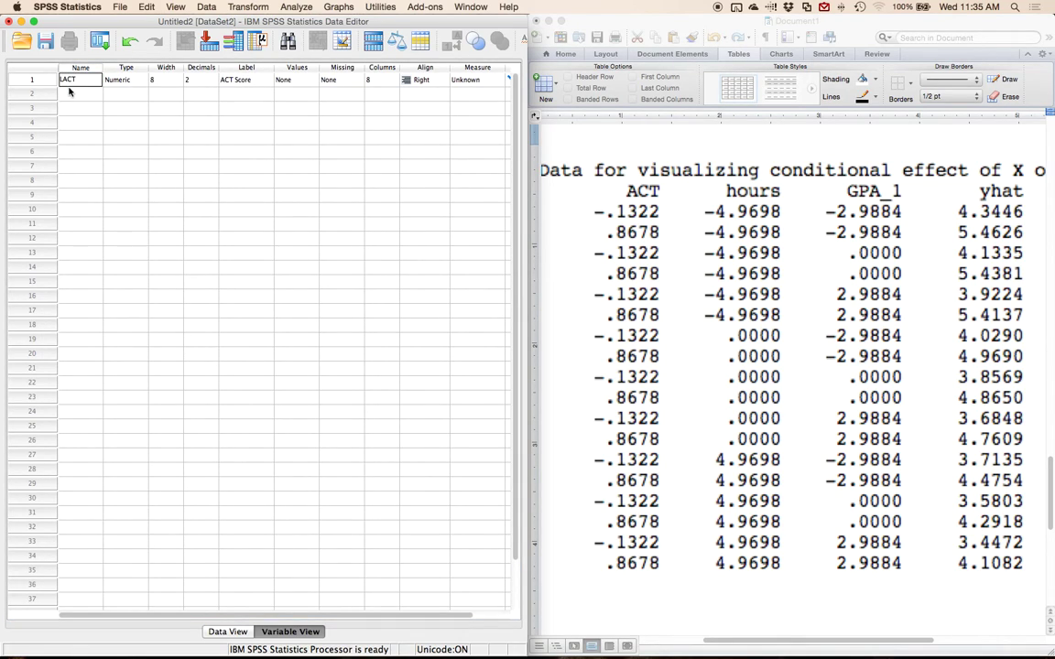
- Define the second variable as Hours with the label "Hours of Study Sessions"
{"action": "left_click", "coordinate": [68, 91]}
{"action": "type", "text": "Hours"}
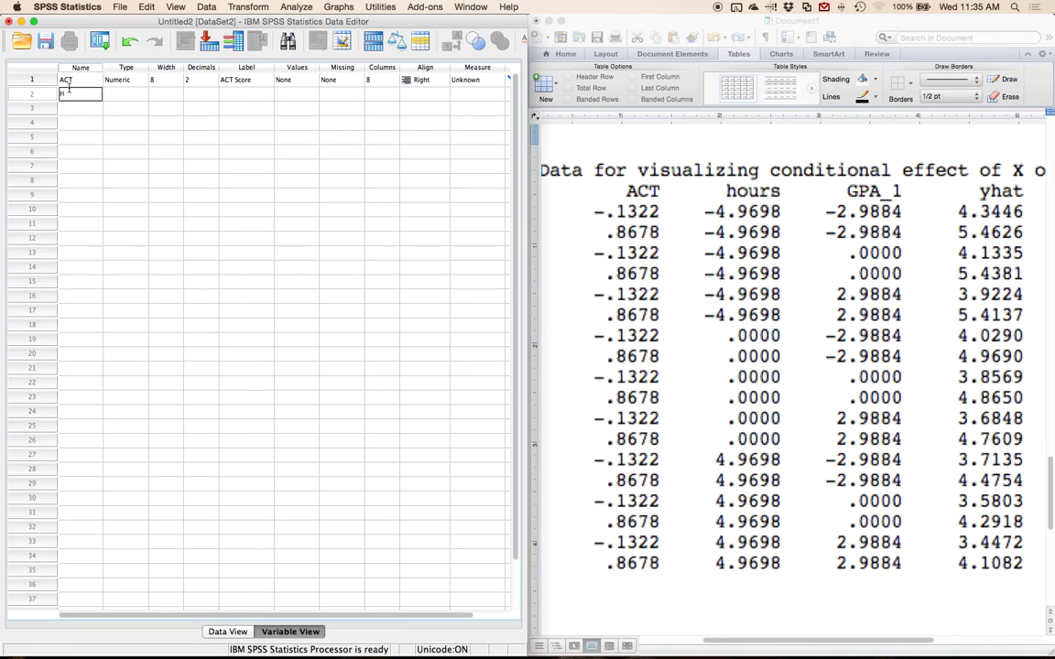
{"action": "key", "text": "Tab"}
{"action": "key", "text": "Tab"}
{"action": "key", "text": "Tab"}
{"action": "key", "text": "Tab"}
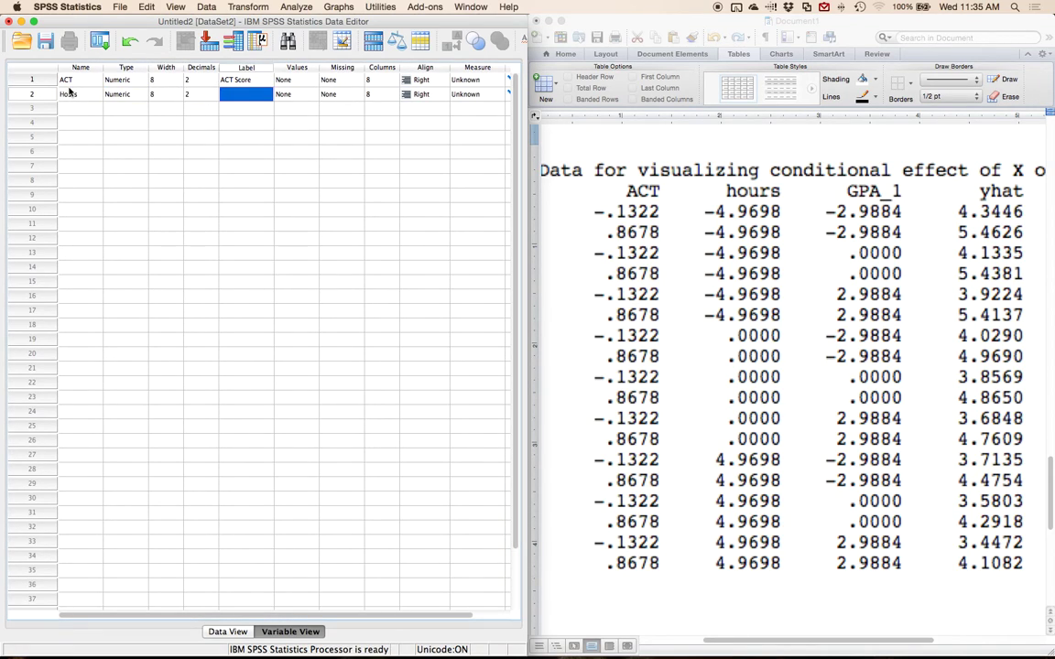
{"action": "type", "text": "Houss of Studying"}
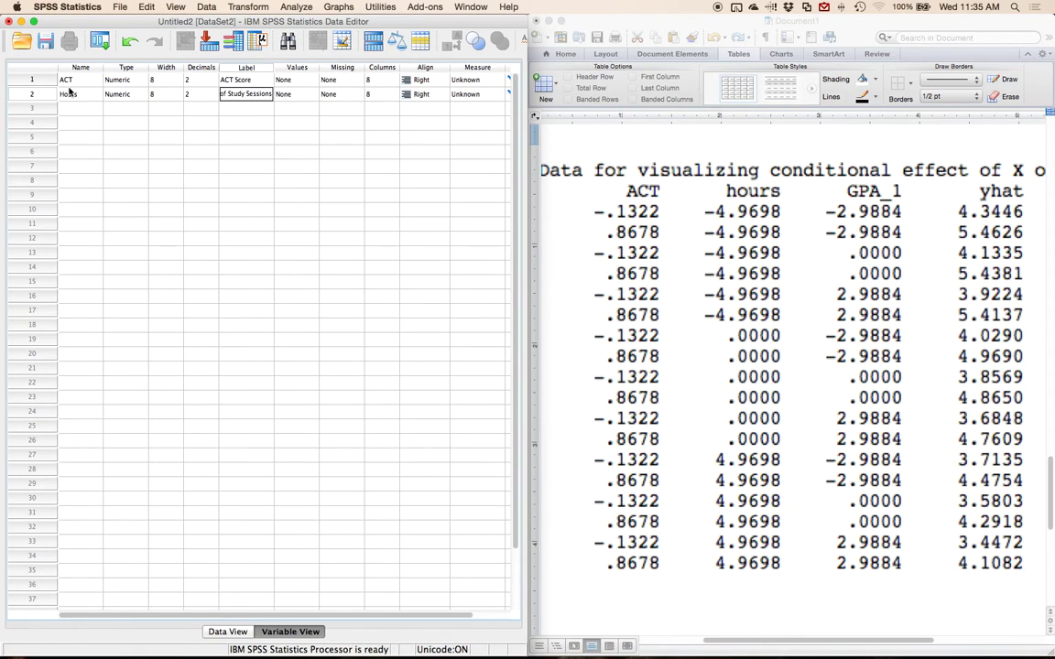
{"action": "key", "text": "Return"}
- Define the third variable as GPA with the label "Scaled GPA"
{"action": "key", "text": "Left"}
{"action": "key", "text": "Left"}
{"action": "key", "text": "Left"}
{"action": "key", "text": "Left"}
{"action": "type", "text": "GPA"}
{"action": "key", "text": "Right"}
{"action": "key", "text": "Right"}
{"action": "key", "text": "Right"}
{"action": "key", "text": "Right"}
{"action": "type", "text": "Scaled GPA"}
{"action": "key", "text": "Return"}
- Add a fourth variable named Success
{"action": "key", "text": "Left"}
{"action": "key", "text": "Left"}
{"action": "key", "text": "Left"}
{"action": "key", "text": "Left"}
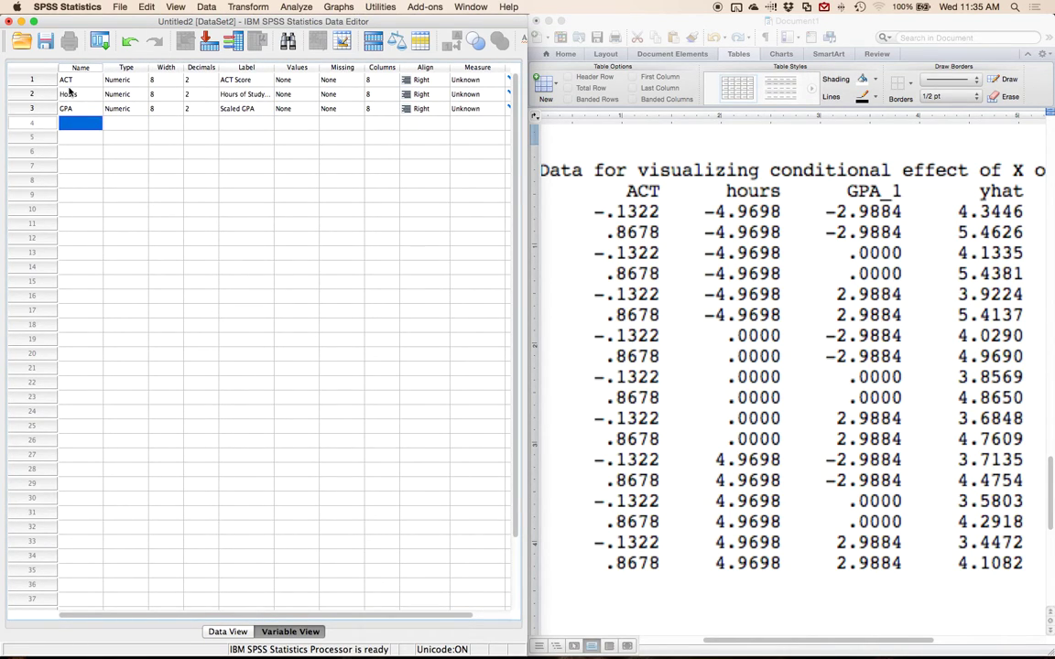
{"action": "type", "text": "Success"}
- Give the Success variable the label "Course Success"
{"action": "key", "text": "Tab"}
{"action": "key", "text": "Tab"}
{"action": "key", "text": "Tab"}
{"action": "key", "text": "Tab"}
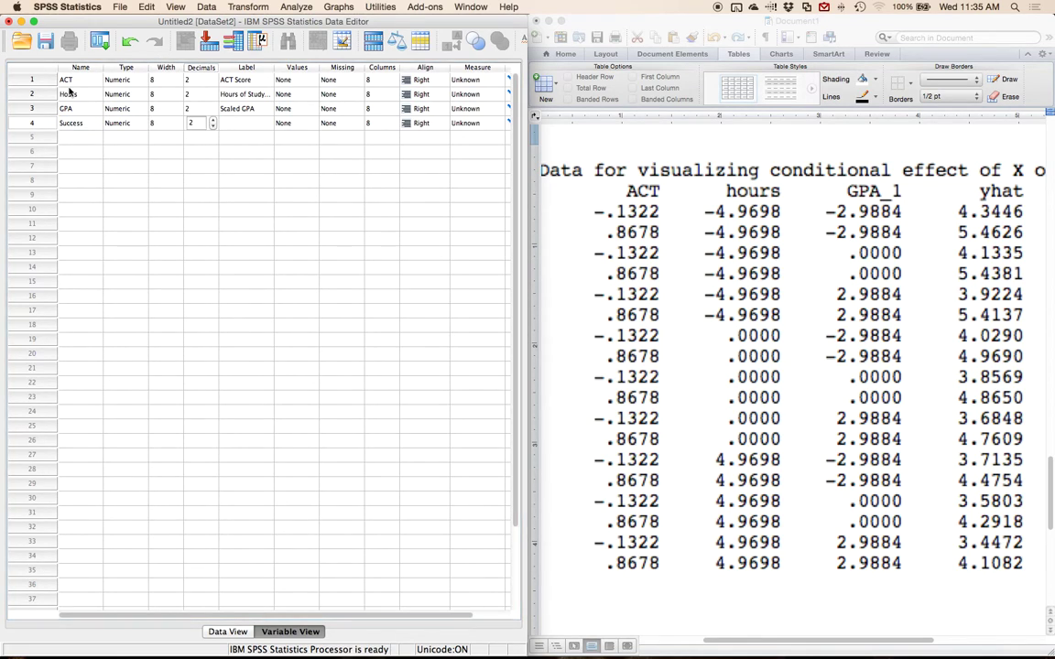
{"action": "type", "text": "Coue"}
{"action": "type", "text": "r"}
{"action": "key", "text": "BackSpace"}
{"action": "key", "text": "BackSpace"}
{"action": "type", "text": "rse"}
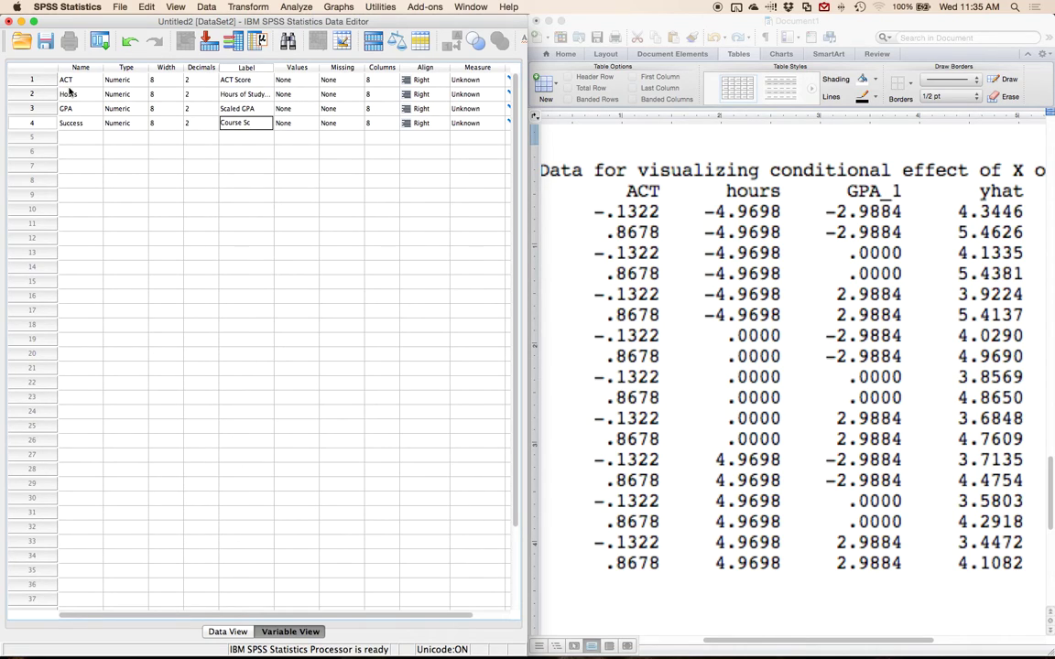
{"action": "type", "text": " Suces"}
{"action": "key", "text": "BackSpace"}
{"action": "key", "text": "BackSpace"}
{"action": "type", "text": "c"}
{"action": "key", "text": "Return"}
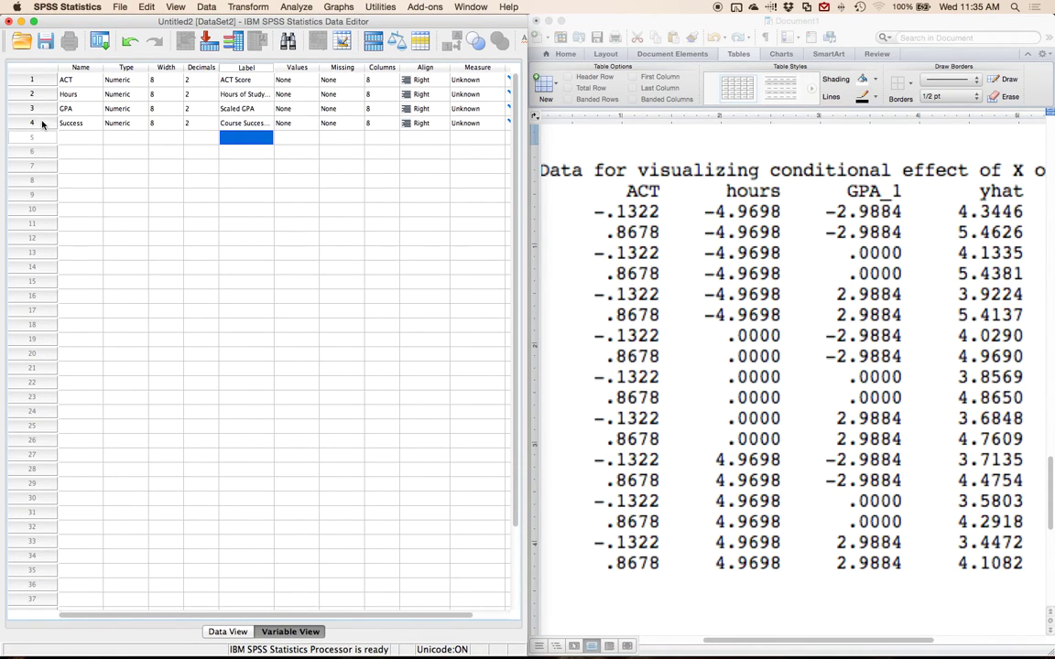
- Add the value label "Low" for value 0 of the ACT variable
{"action": "left_click", "coordinate": [279, 79]}
{"action": "left_click", "coordinate": [308, 82]}
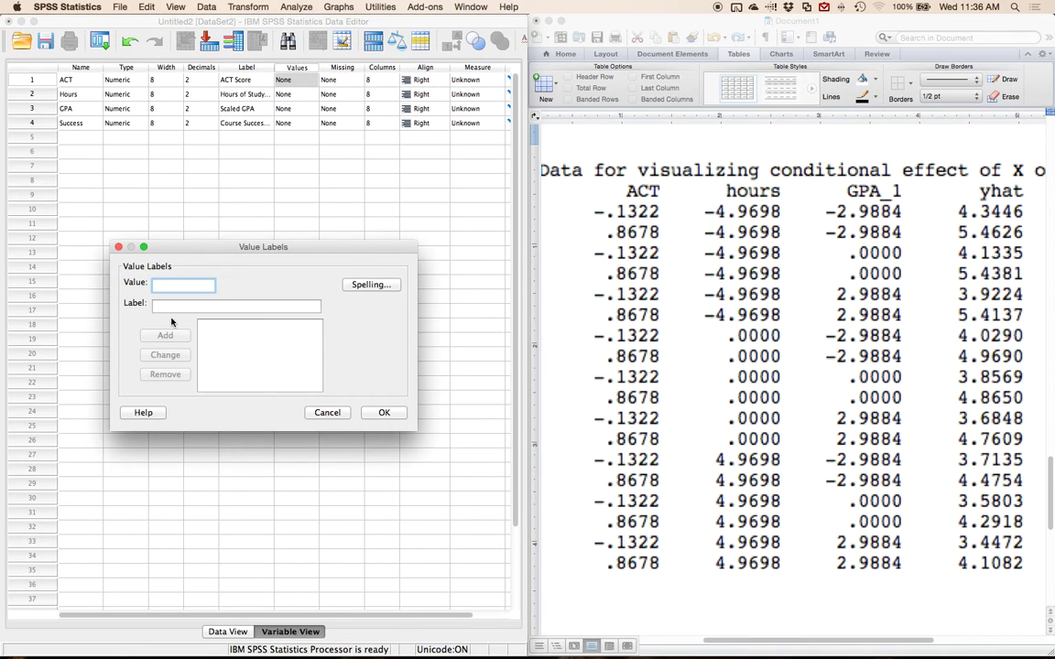
{"action": "type", "text": "0"}
{"action": "key", "text": "Tab"}
{"action": "type", "text": "Low"}
{"action": "key", "text": "Return"}
- Change the ACT value label for 0 to "Below Criteria"
{"action": "left_click", "coordinate": [226, 326]}
{"action": "double_click", "coordinate": [178, 306]}
{"action": "type", "text": "Bef"}
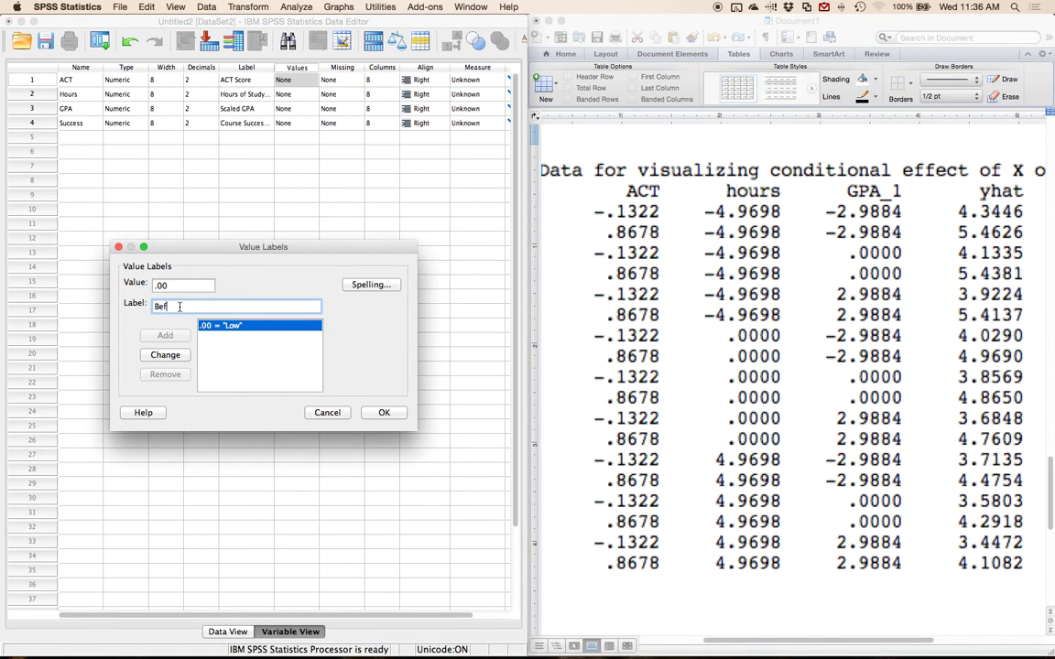
{"action": "type", "text": "ow Criter"}
{"action": "type", "text": "ia"}
{"action": "left_click", "coordinate": [165, 355]}
- Add the value label "Above Criteria" for value 1 of ACT and accept the value labels
{"action": "type", "text": "1"}
{"action": "key", "text": "Tab"}
{"action": "key", "text": "BackSpace"}
{"action": "key", "text": "BackSpace"}
{"action": "key", "text": "BackSpace"}
{"action": "key", "text": "BackSpace"}
{"action": "key", "text": "BackSpace"}
{"action": "type", "text": "Above"}
{"action": "left_click", "coordinate": [166, 334]}
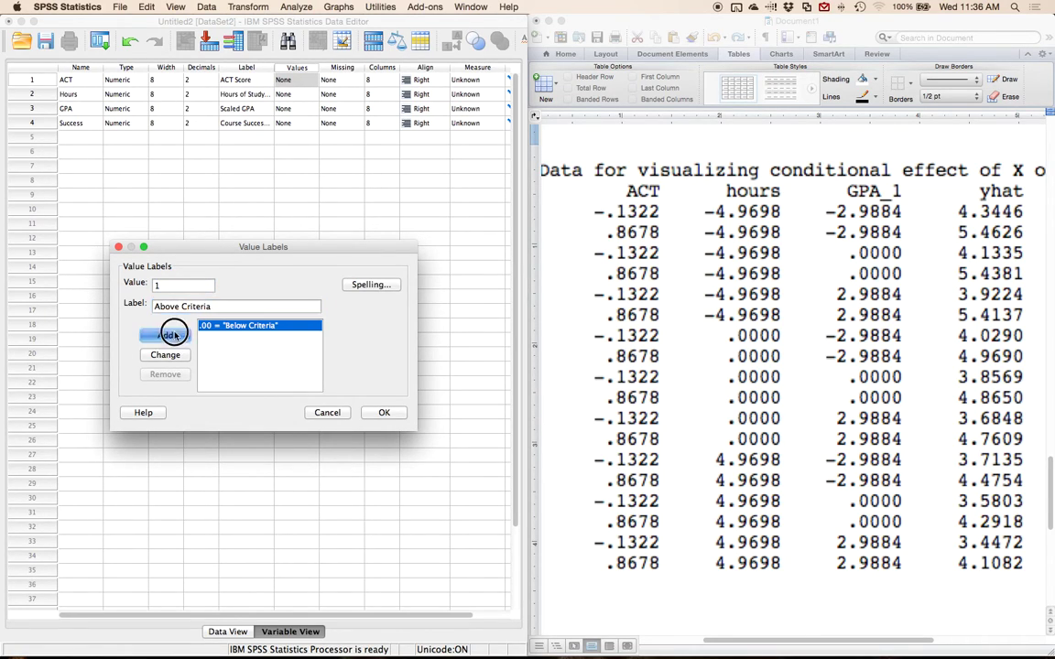
{"action": "left_click", "coordinate": [374, 414]}
- Fill rows 1 to 8 of the ACT data column with alternating 0 and 1, starting with 0
{"action": "left_click", "coordinate": [230, 632]}
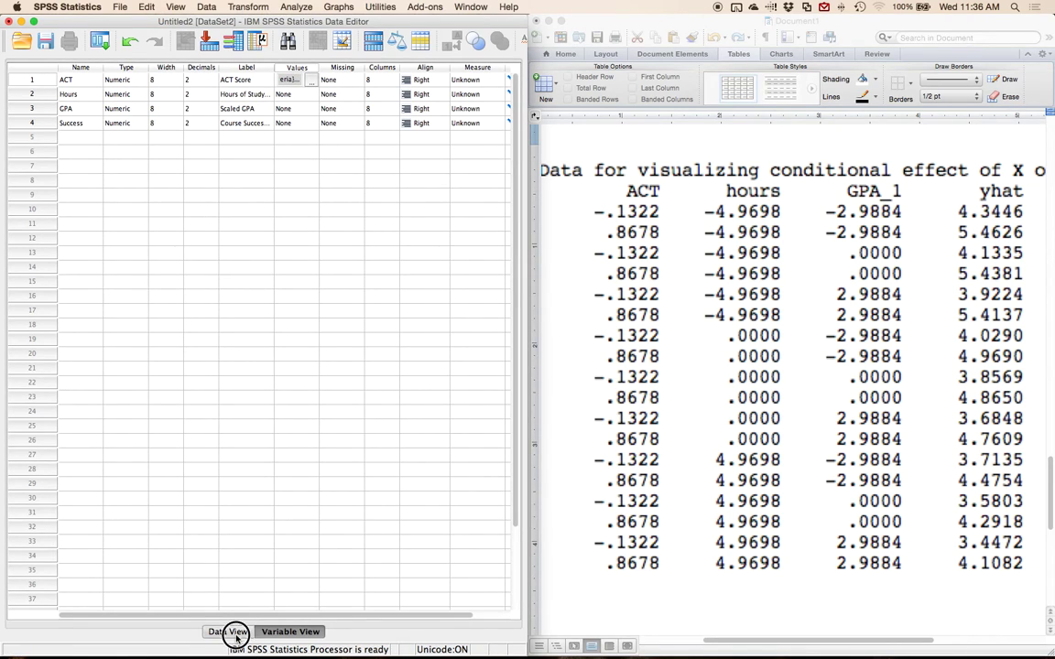
{"action": "left_click", "coordinate": [78, 105]}
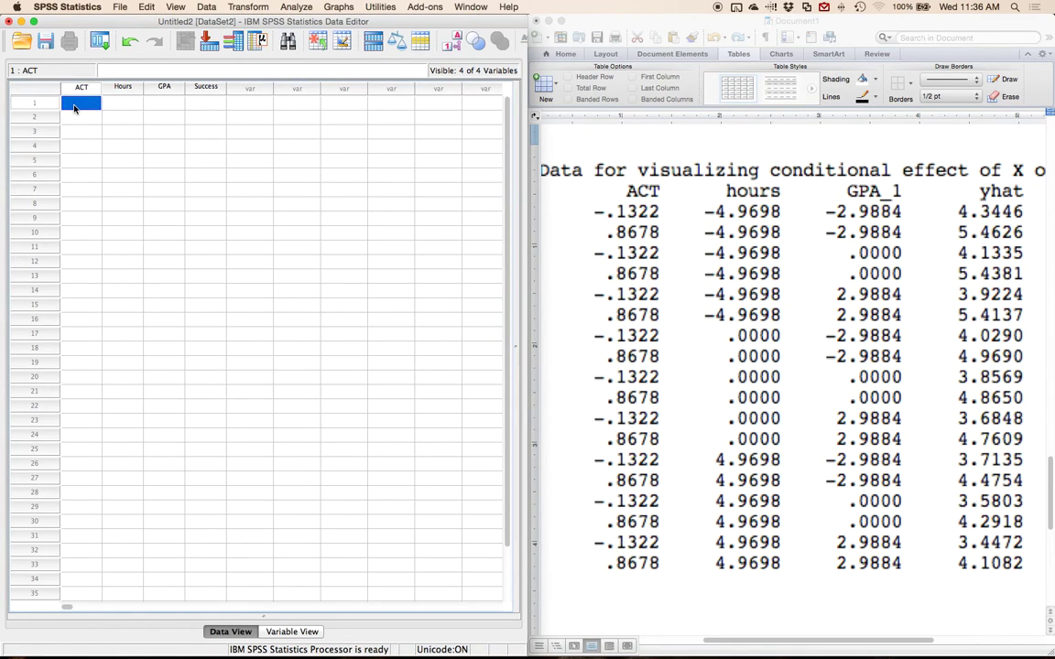
{"action": "type", "text": "1"}
{"action": "key", "text": "Return"}
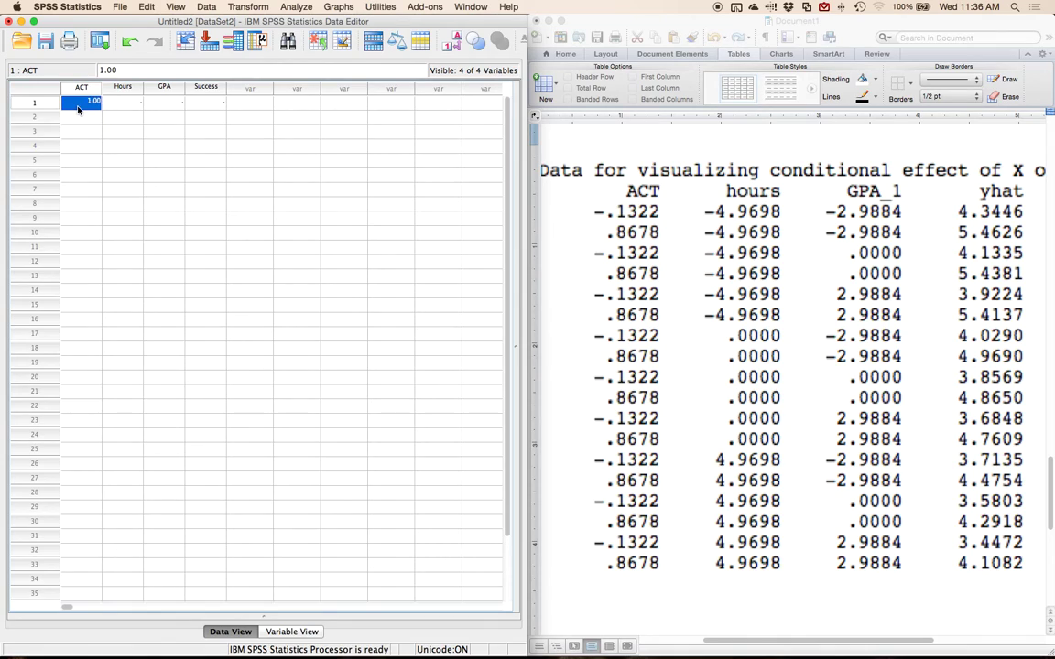
{"action": "type", "text": "1 0 1 0 1 0"}
{"action": "key", "text": "Return"}
{"action": "type", "text": "1"}
{"action": "key", "text": "Return"}
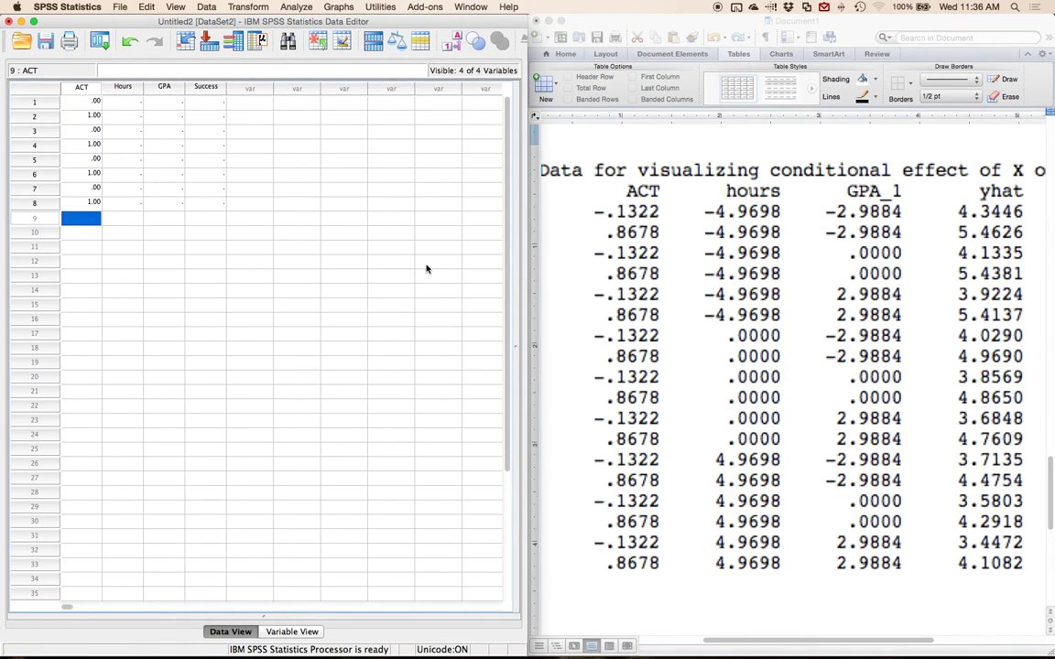
- Display value labels in the data grid and widen the ACT column to fit them
{"action": "left_click", "coordinate": [417, 40]}
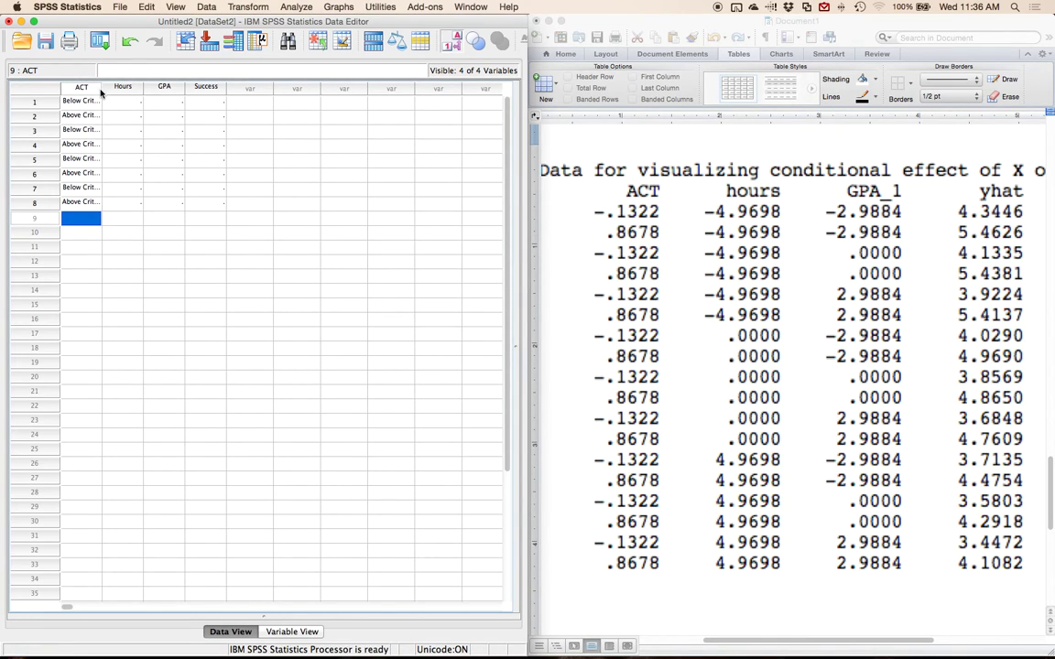
{"action": "left_click_drag", "start_coordinate": [101, 87], "coordinate": [141, 87]}
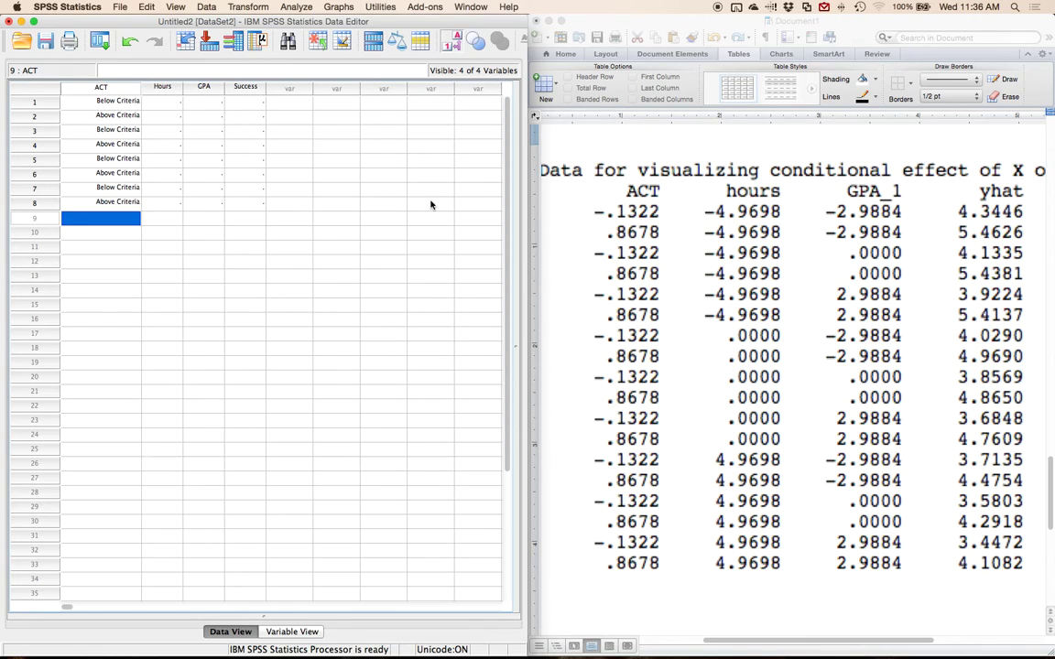
- Continue the ACT column in rows 9 to 18 with alternating Below Criteria and Above Criteria values
{"action": "type", "text": "1"}
{"action": "key", "text": "Return"}
{"action": "type", "text": "2"}
{"action": "key", "text": "Return"}
{"action": "type", "text": "1"}
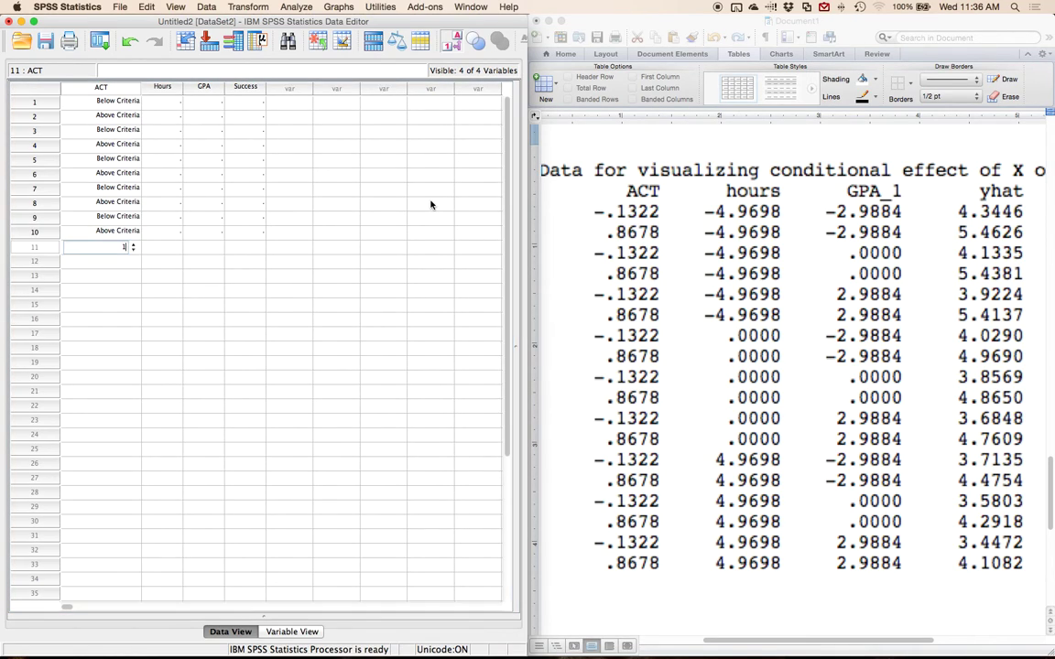
{"action": "key", "text": "Return"}
{"action": "type", "text": "2"}
{"action": "key", "text": "Return"}
{"action": "type", "text": "1"}
{"action": "key", "text": "Return"}
{"action": "type", "text": "2"}
{"action": "key", "text": "Return"}
{"action": "type", "text": "1"}
{"action": "key", "text": "Return"}
{"action": "type", "text": "2"}
{"action": "key", "text": "Return"}
{"action": "type", "text": "1"}
{"action": "key", "text": "Return"}
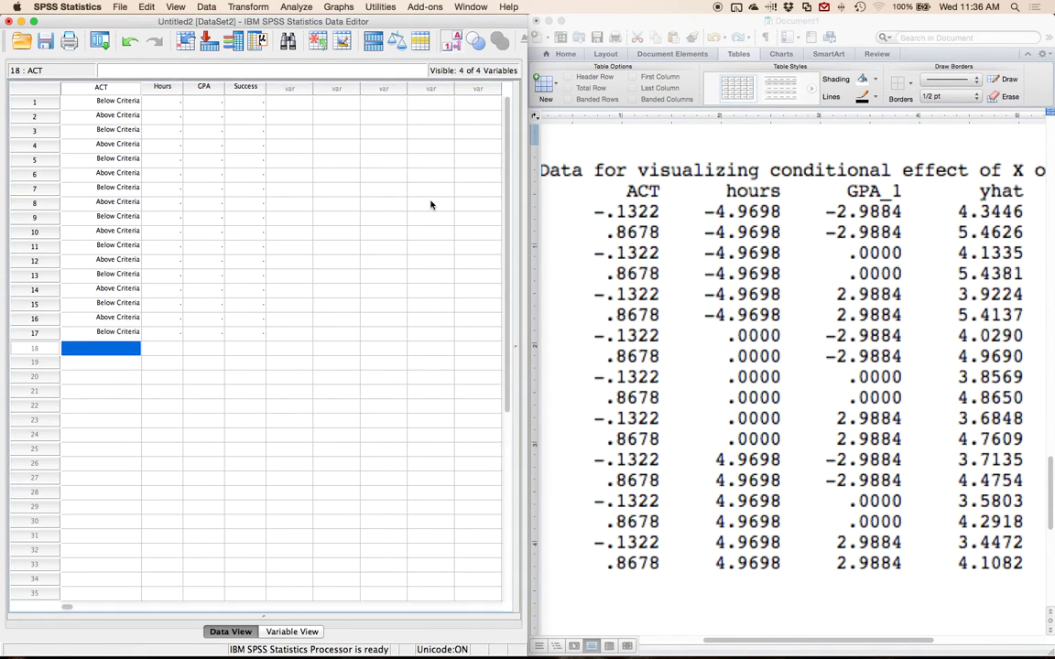
{"action": "type", "text": "2"}
{"action": "key", "text": "Return"}
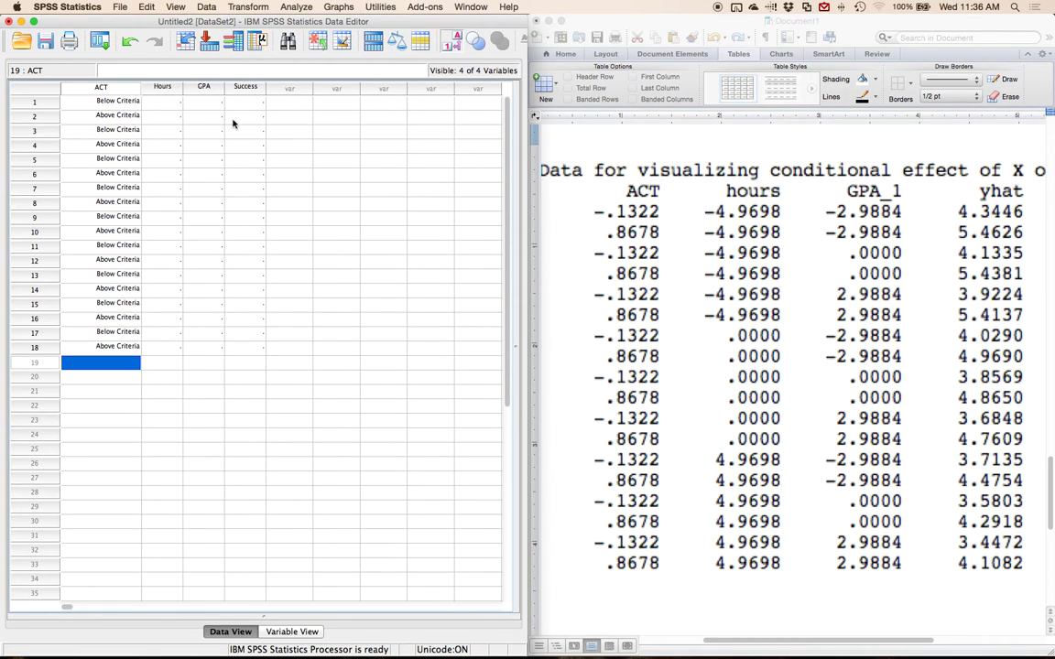
- Open the value labels of the Hours variable and add the label "Low" for value -1
{"action": "double_click", "coordinate": [163, 87]}
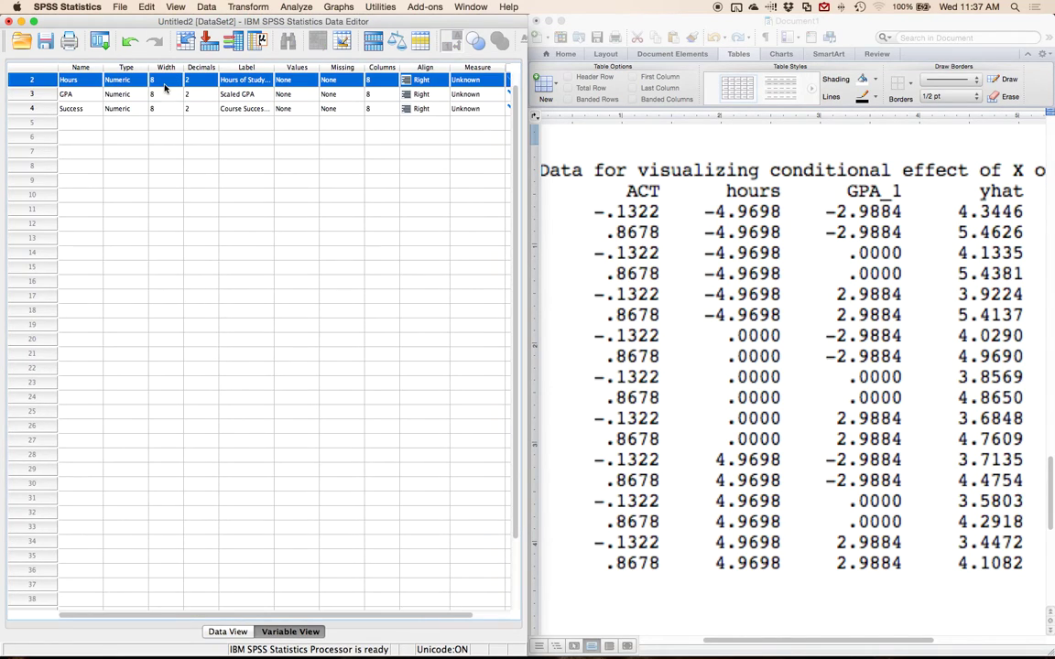
{"action": "left_click", "coordinate": [292, 83]}
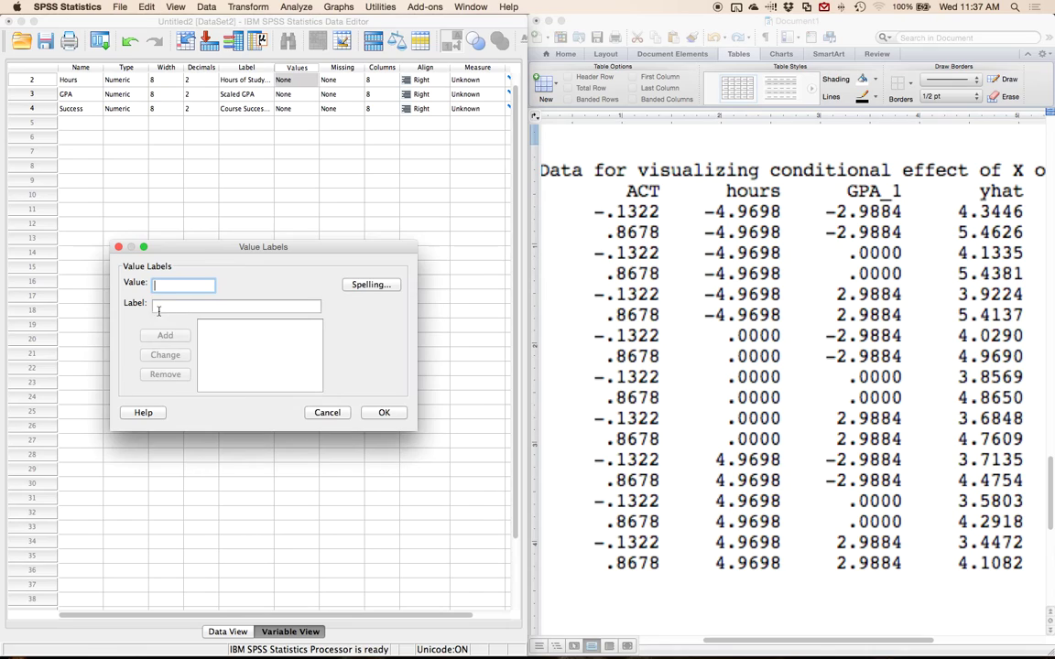
{"action": "type", "text": "-1"}
{"action": "key", "text": "Tab"}
{"action": "type", "text": "Low"}
{"action": "key", "text": "Return"}
- Add the Hours value labels "Average" for 0 and "High" for 1, and accept the value labels
{"action": "type", "text": "0"}
{"action": "key", "text": "Tab"}
{"action": "type", "text": "Average"}
{"action": "key", "text": "Return"}
{"action": "type", "text": "1"}
{"action": "key", "text": "Tab"}
{"action": "type", "text": "High"}
{"action": "key", "text": "Return"}
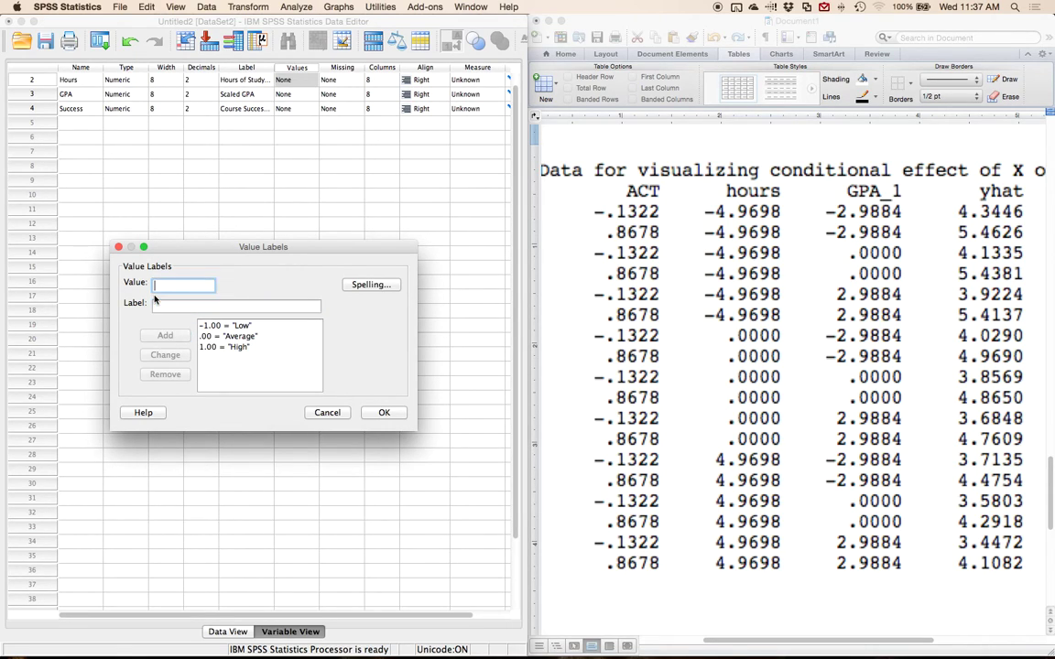
{"action": "left_click", "coordinate": [384, 413]}
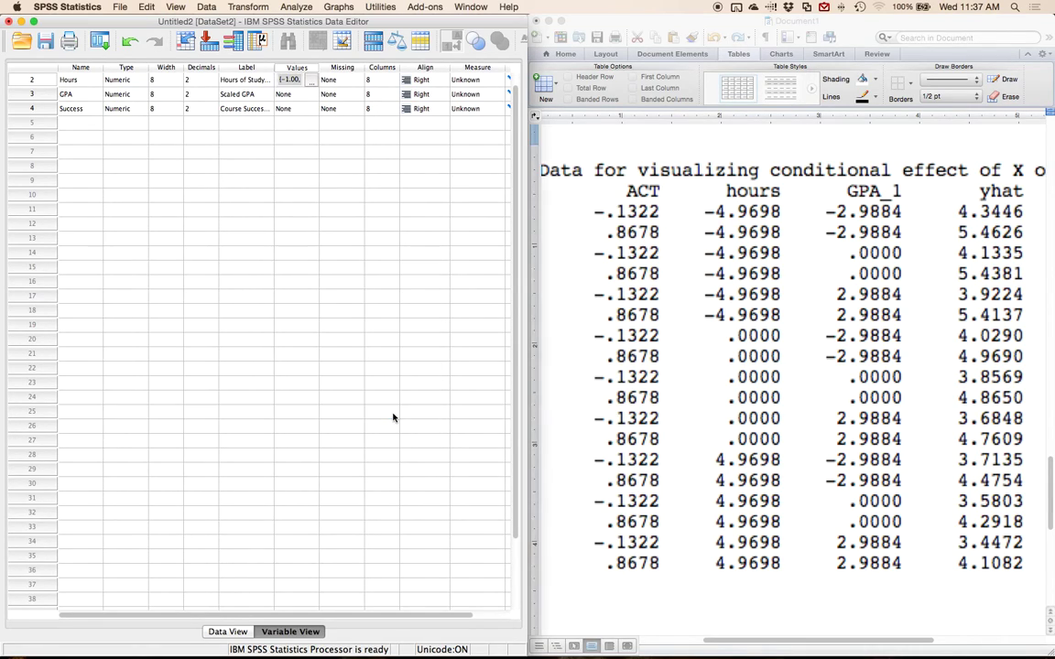
- Copy the value labels of Hours to the GPA variable
{"action": "key", "text": "Down"}
{"action": "key", "text": "ctrl+v"}
{"action": "key", "text": "Down"}
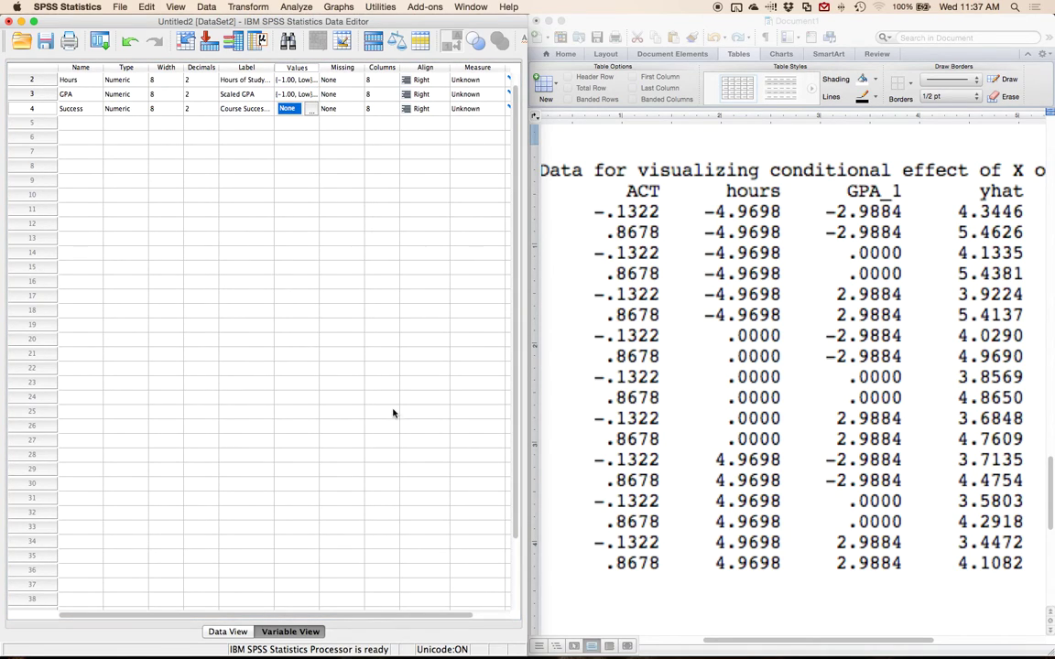
{"action": "left_click", "coordinate": [303, 81]}
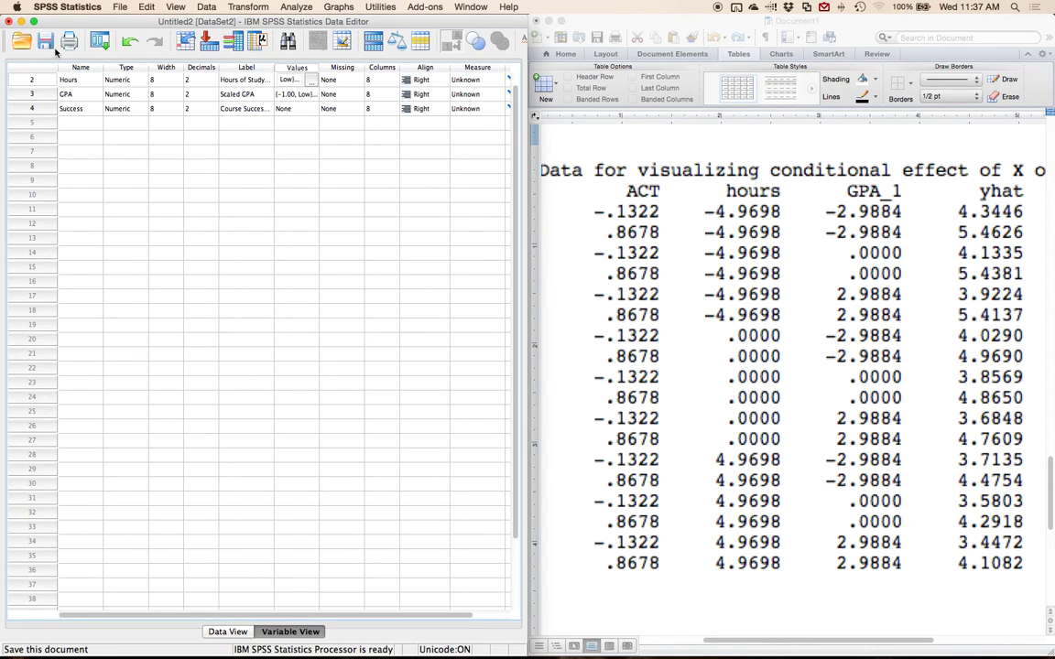
- Return to the data grid and fill rows 1 to 6 of the Hours column with Low (-1)
{"action": "left_click", "coordinate": [227, 632]}
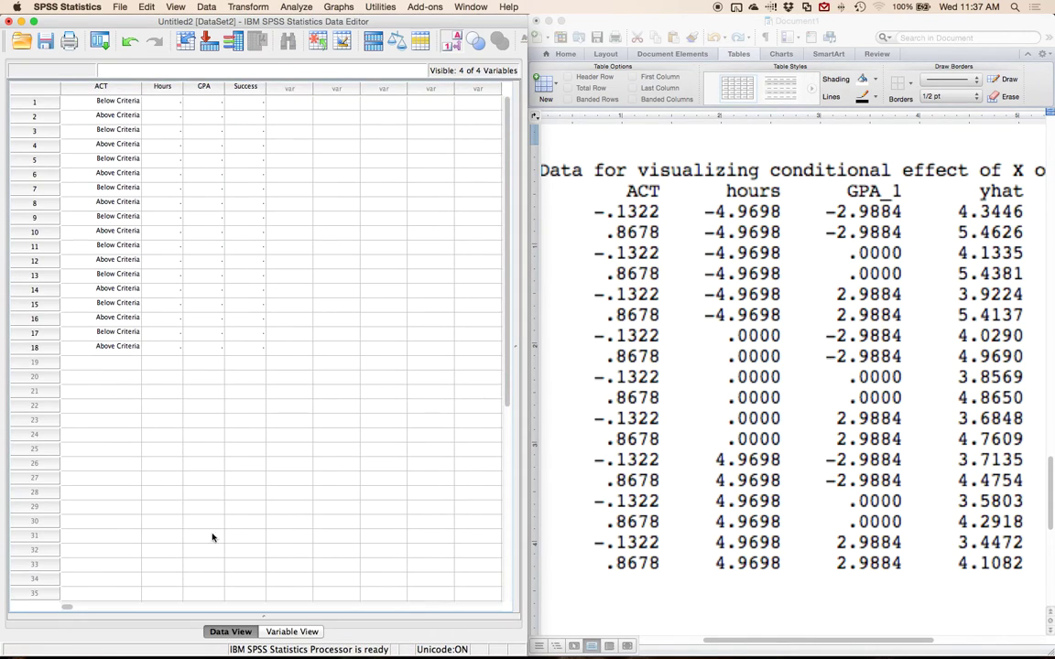
{"action": "left_click", "coordinate": [155, 103]}
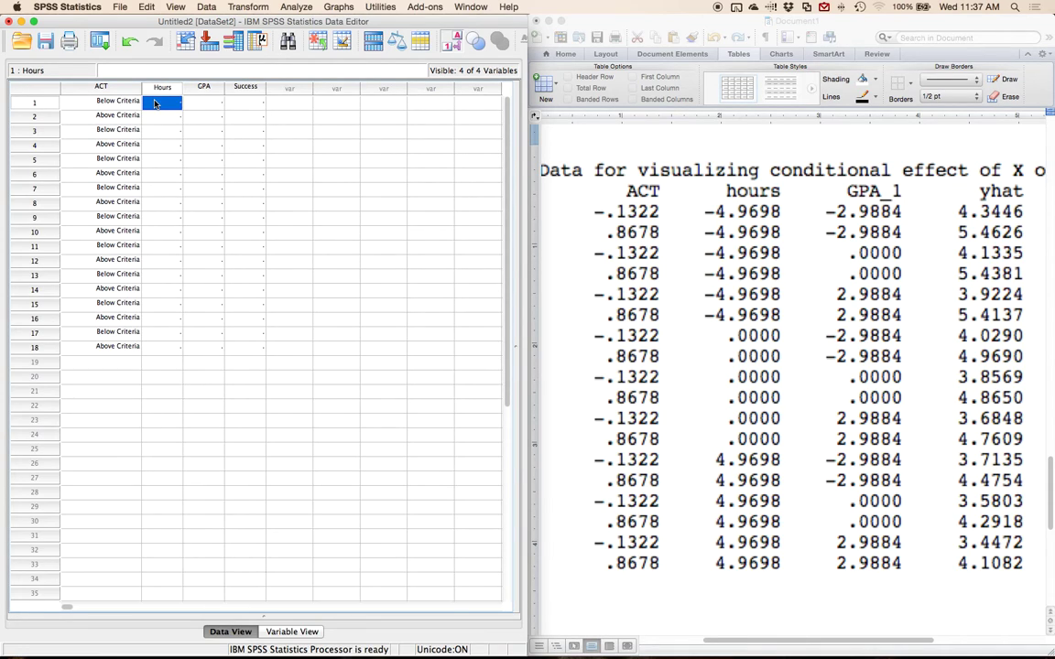
{"action": "type", "text": "1"}
{"action": "key", "text": "Return"}
{"action": "type", "text": "1"}
{"action": "key", "text": "Return"}
{"action": "type", "text": "1"}
{"action": "key", "text": "Return"}
{"action": "key", "text": "Up"}
{"action": "key", "text": "Up"}
{"action": "key", "text": "Up"}
{"action": "type", "text": "0"}
{"action": "key", "text": "Return"}
{"action": "type", "text": "0"}
{"action": "key", "text": "Return"}
{"action": "type", "text": "0"}
{"action": "key", "text": "Return"}
{"action": "type", "text": "0"}
{"action": "key", "text": "Return"}
{"action": "type", "text": "0"}
{"action": "key", "text": "Return"}
{"action": "type", "text": "0"}
{"action": "key", "text": "Return"}
- Fill rows 7 to 12 of the Hours column with Average (0)
{"action": "type", "text": "1"}
{"action": "key", "text": "Return"}
{"action": "type", "text": "1"}
{"action": "key", "text": "Return"}
{"action": "key", "text": "1"}
{"action": "key", "text": "Return"}
{"action": "key", "text": "1"}
{"action": "key", "text": "Return"}
{"action": "key", "text": "1"}
{"action": "key", "text": "Return"}
{"action": "key", "text": "1"}
{"action": "key", "text": "Return"}
- Fill rows 13 to 18 of the Hours column with High (1)
{"action": "key", "text": "2"}
{"action": "key", "text": "Return"}
{"action": "key", "text": "2"}
{"action": "key", "text": "Return"}
{"action": "key", "text": "2"}
{"action": "key", "text": "Return"}
{"action": "type", "text": "2"}
{"action": "key", "text": "Return"}
{"action": "type", "text": "2"}
{"action": "key", "text": "Return"}
{"action": "type", "text": "2"}
{"action": "key", "text": "Return"}
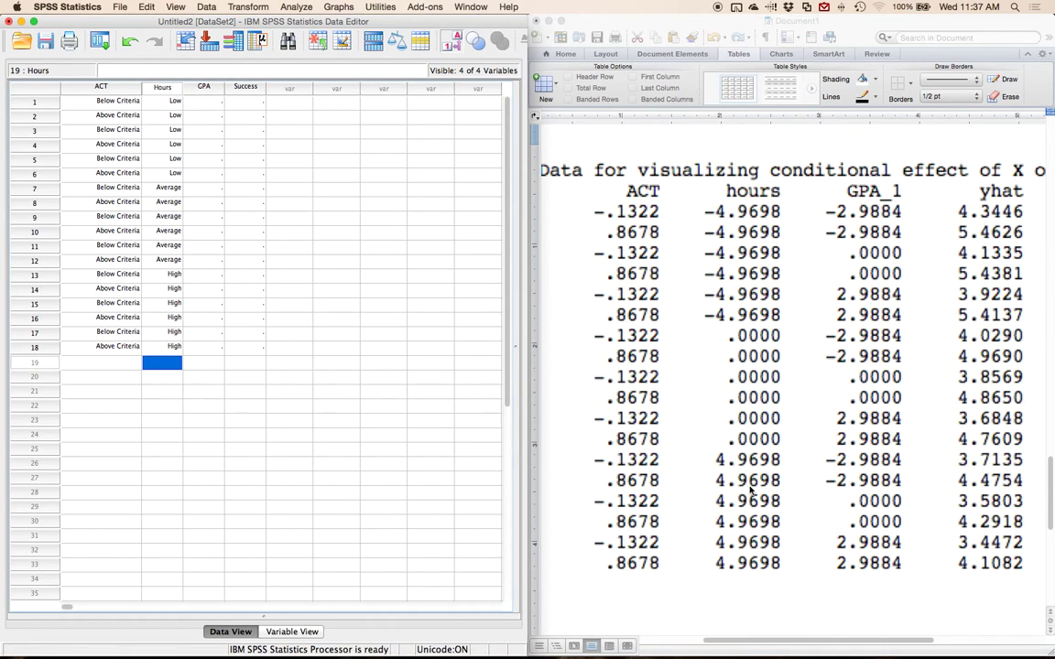
- Enter Low (-1) in rows 1 and 2 of the GPA column
{"action": "left_click", "coordinate": [203, 87]}
{"action": "left_click", "coordinate": [203, 102]}
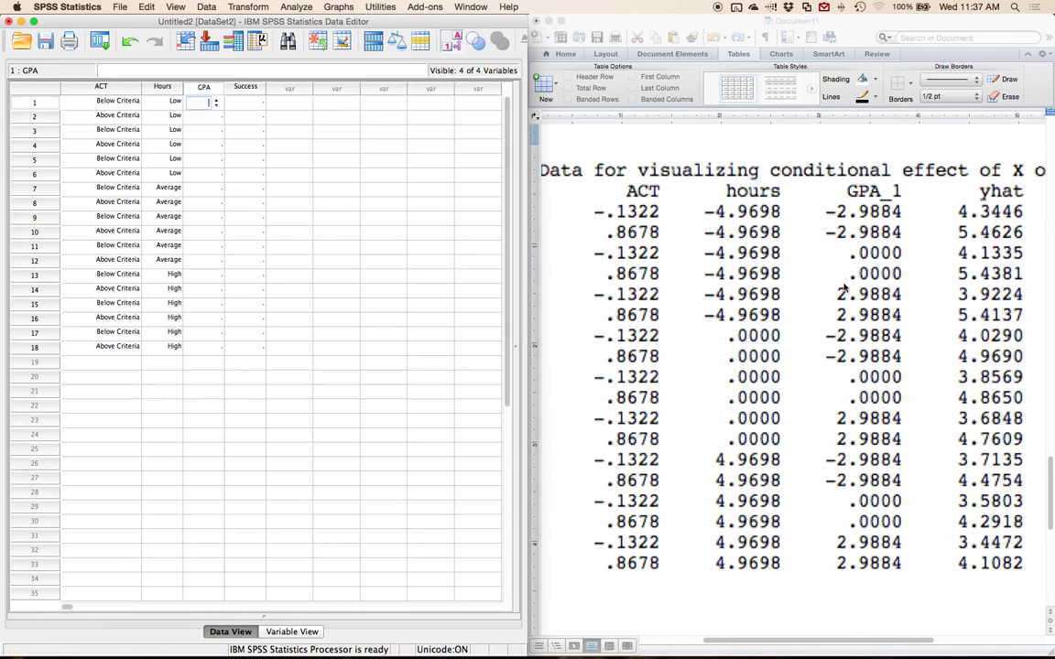
{"action": "type", "text": "1"}
{"action": "key", "text": "Return"}
{"action": "type", "text": "1"}
{"action": "key", "text": "Return"}
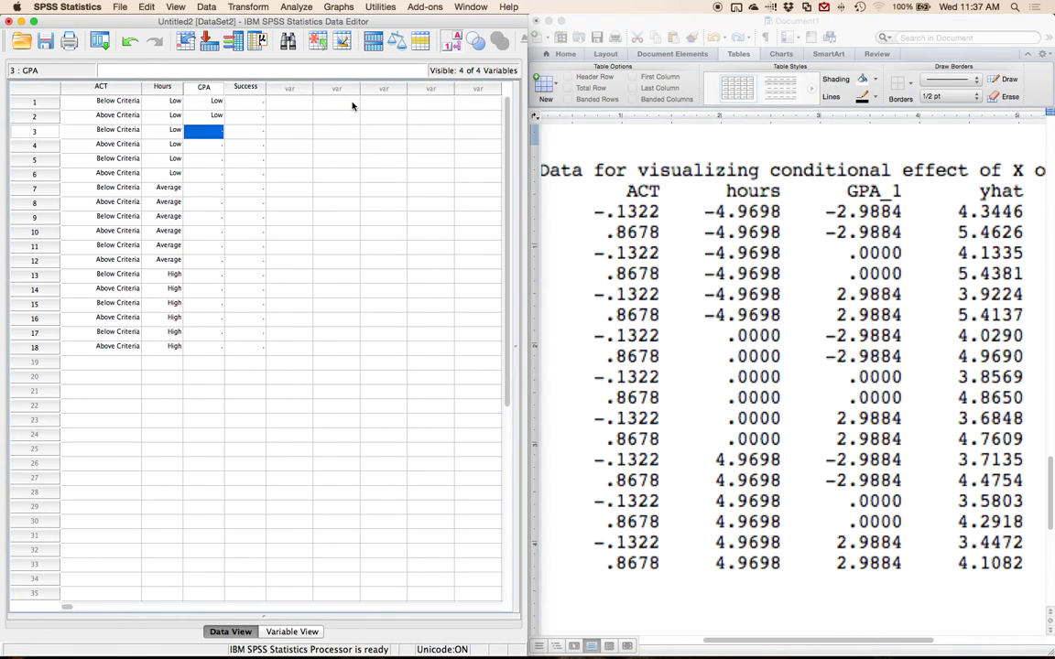
- Fill the GPA column with Average in rows 3 and 4 and High in rows 5 and 6
{"action": "type", "text": "2"}
{"action": "key", "text": "Return"}
{"action": "type", "text": "2"}
{"action": "key", "text": "Return"}
{"action": "type", "text": "3"}
{"action": "key", "text": "Return"}
{"action": "type", "text": "3"}
{"action": "key", "text": "Return"}
- Fill GPA rows 7 to 12 with two Low, two Average and two High values
{"action": "type", "text": "1"}
{"action": "key", "text": "Return"}
{"action": "type", "text": "1"}
{"action": "key", "text": "Return"}
{"action": "type", "text": "2"}
{"action": "key", "text": "Return"}
{"action": "key", "text": "Return"}
{"action": "type", "text": "3"}
{"action": "key", "text": "Return"}
{"action": "type", "text": "3"}
{"action": "key", "text": "Return"}
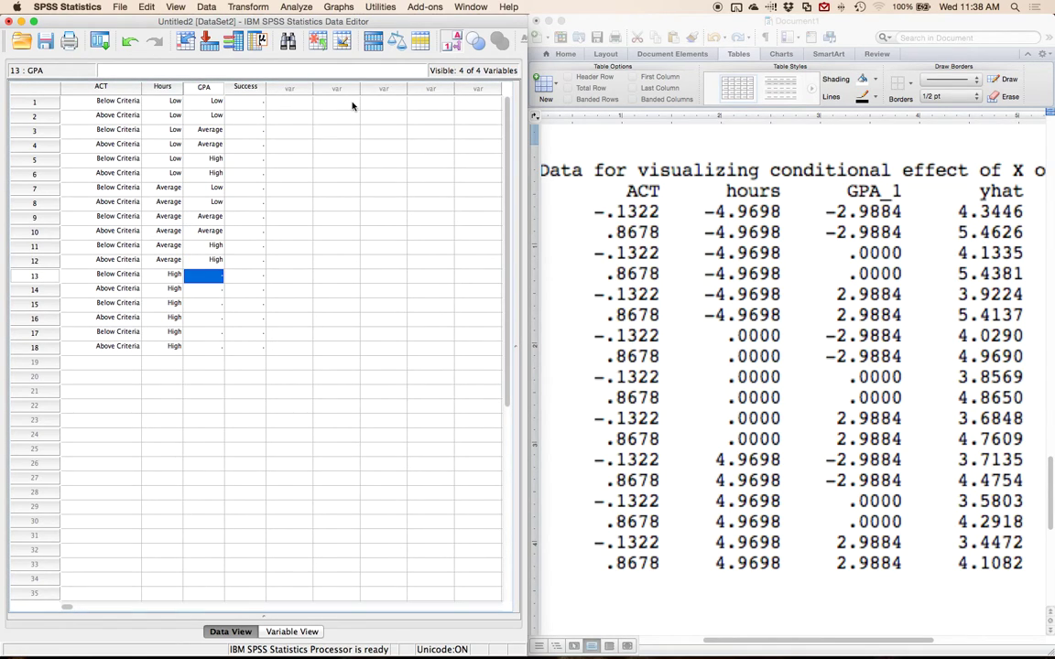
- Complete GPA rows 13 to 18 with two Low, two Average and two High values
{"action": "type", "text": "1"}
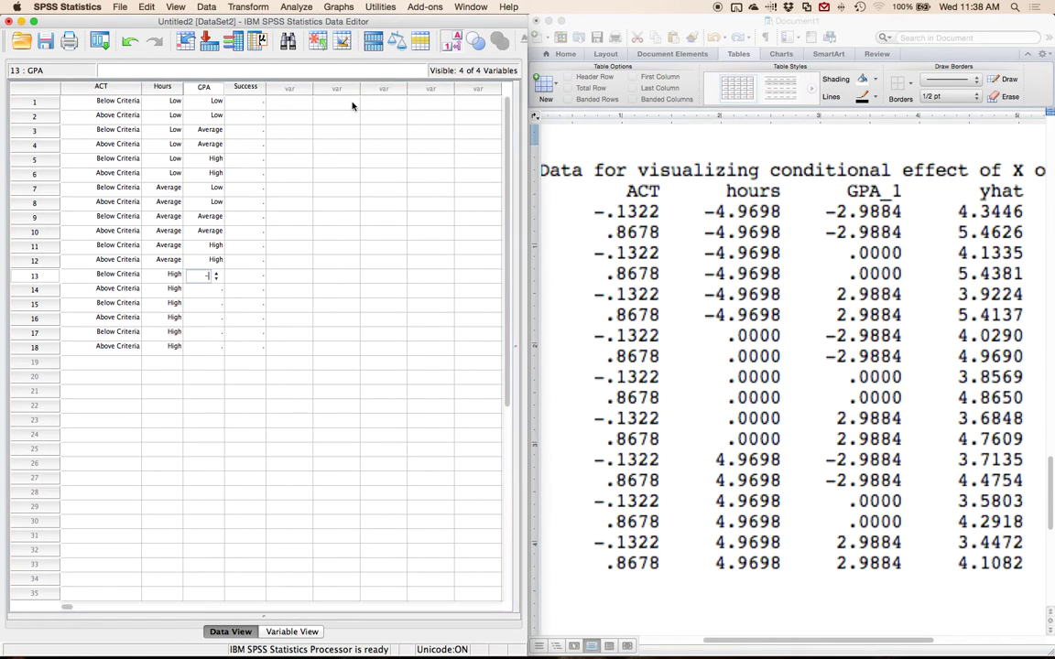
{"action": "key", "text": "Return"}
{"action": "type", "text": "-12"}
{"action": "key", "text": "Return"}
{"action": "key", "text": "Up"}
{"action": "type", "text": "1"}
{"action": "key", "text": "Return"}
{"action": "type", "text": "2"}
{"action": "key", "text": "Return"}
{"action": "type", "text": "2 3"}
{"action": "key", "text": "Return"}
{"action": "type", "text": "3"}
{"action": "key", "text": "Return"}
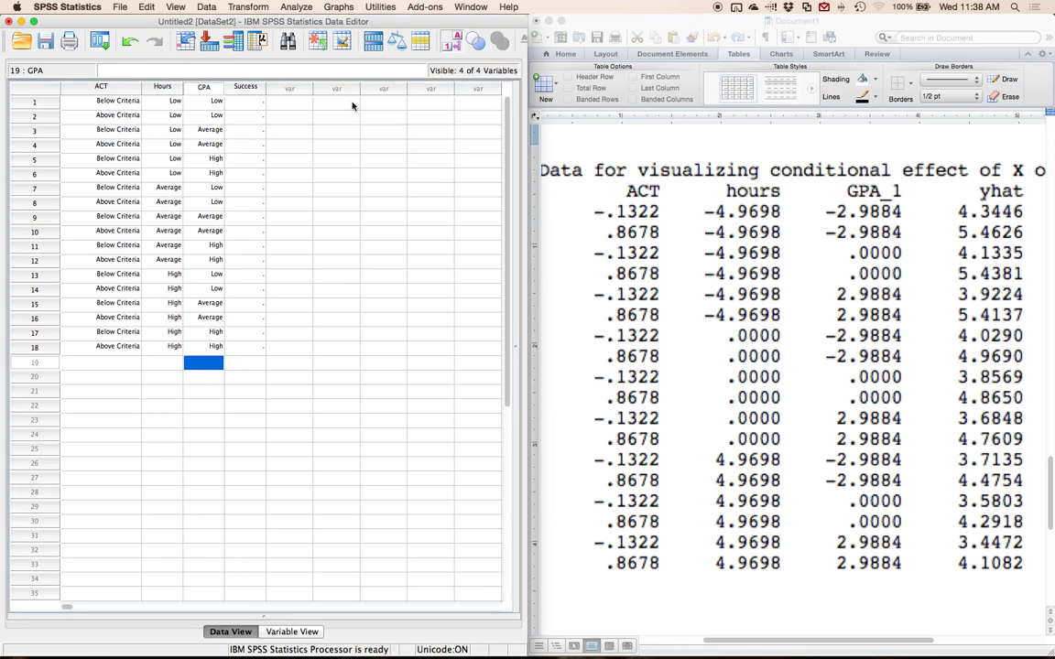
- Enter 4.34, 5.46, 4.13 and 5.43 in rows 1 to 4 of the Success column
{"action": "left_click", "coordinate": [244, 102]}
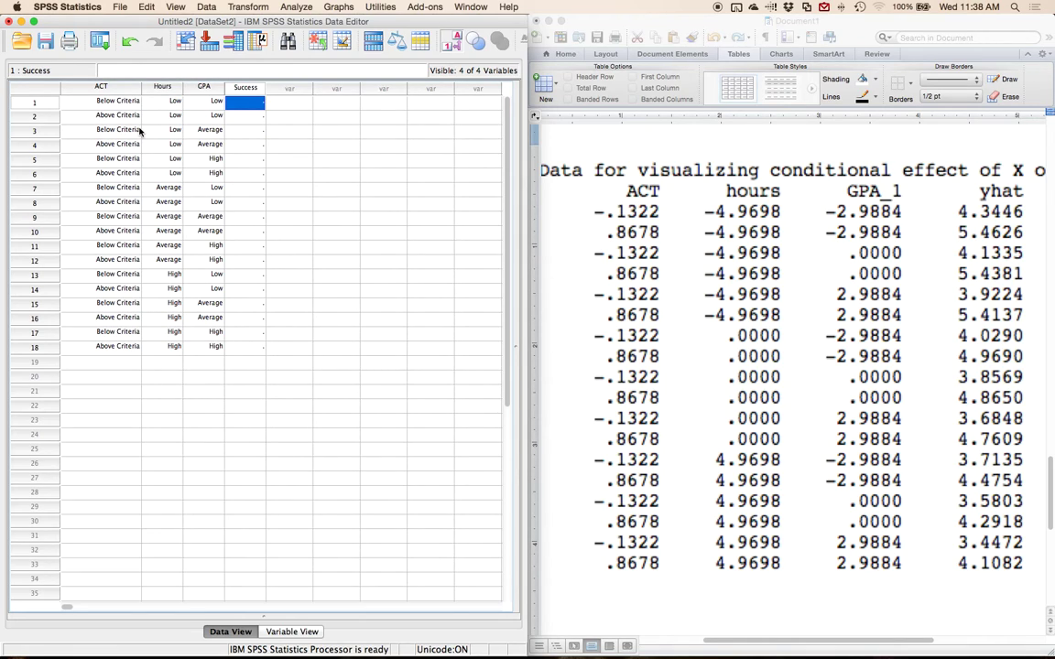
{"action": "type", "text": "4"}
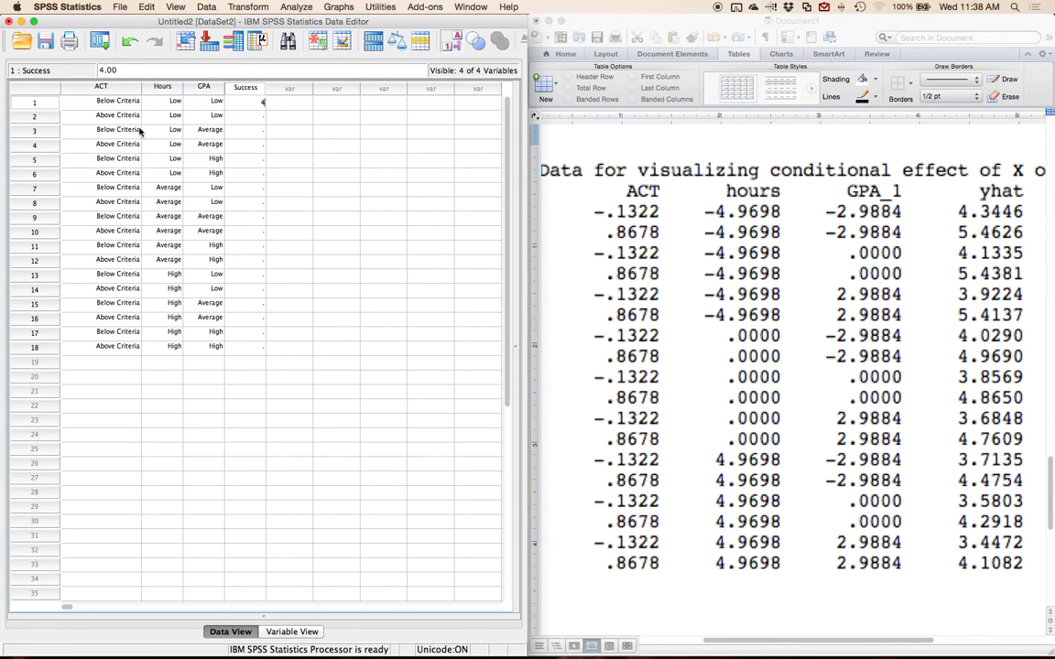
{"action": "type", "text": ".34"}
{"action": "key", "text": "Return"}
{"action": "type", "text": "5.46"}
{"action": "key", "text": "Return"}
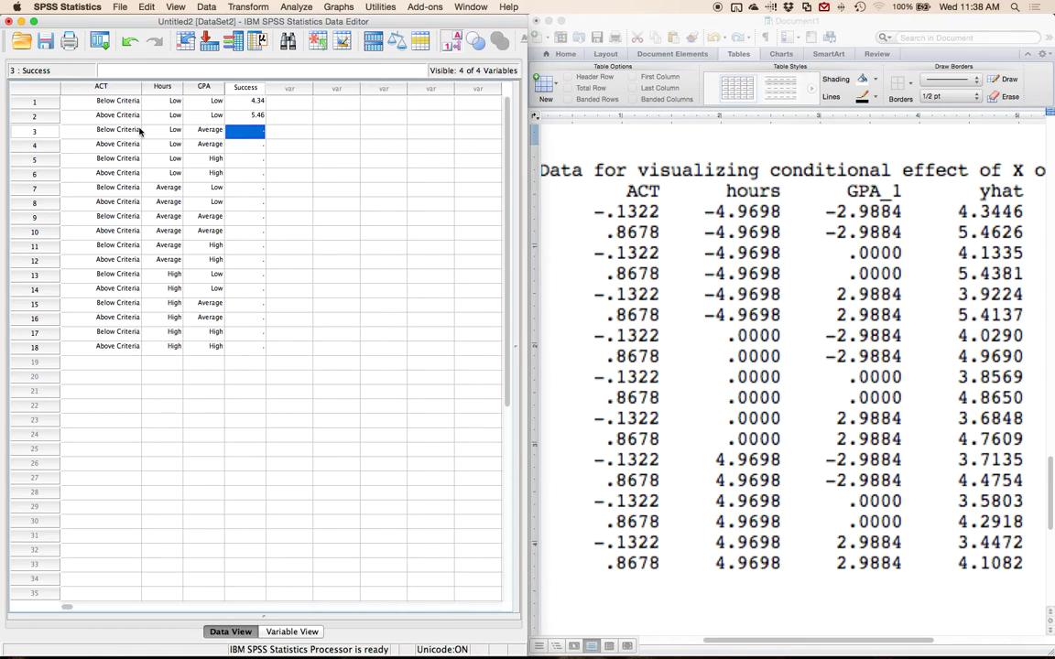
{"action": "type", "text": "4.13"}
{"action": "key", "text": "Return"}
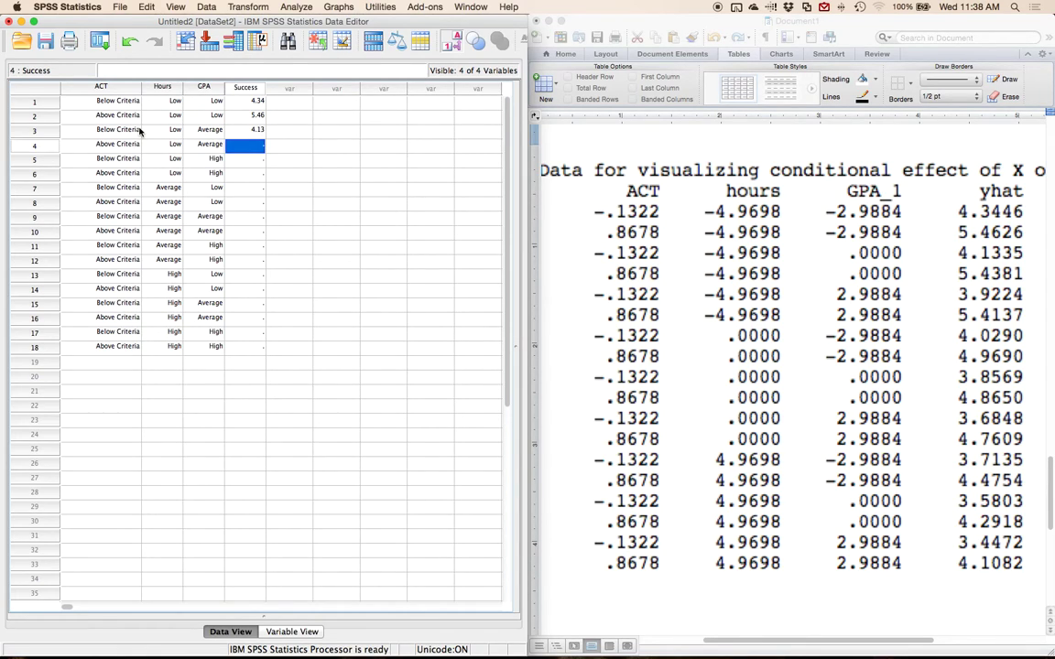
{"action": "type", "text": "5.43"}
{"action": "key", "text": "Return"}
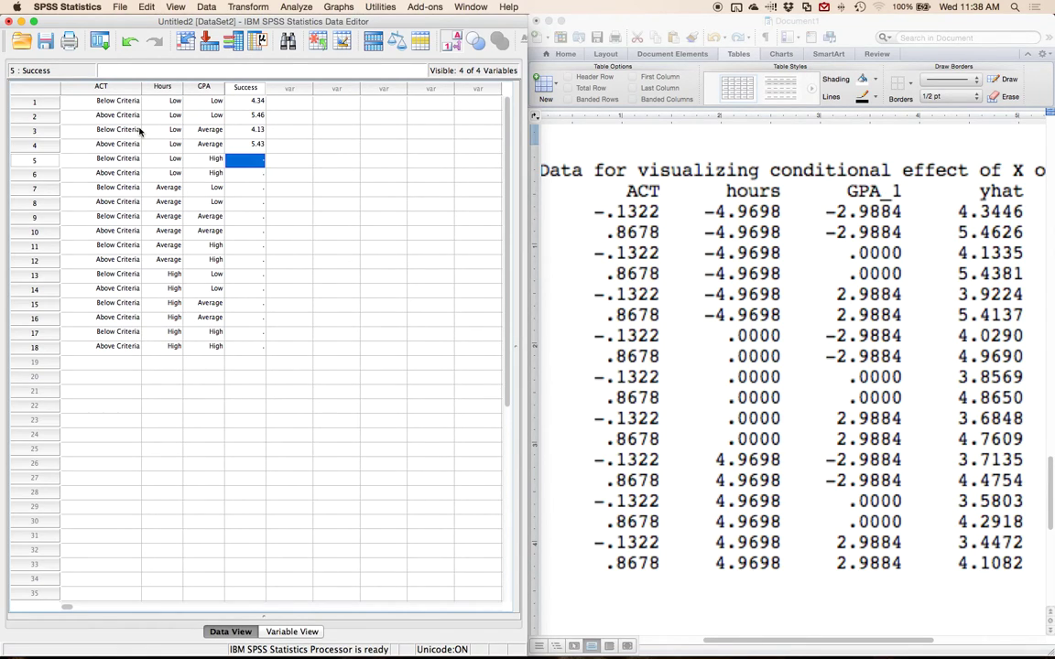
- Enter 3.92 in row 5 and 5.41 in row 6 of the Success column
{"action": "type", "text": "3.92"}
{"action": "key", "text": "Up"}
{"action": "key", "text": "Down"}
{"action": "type", "text": "5"}
{"action": "key", "text": "Return"}
{"action": "type", "text": "41"}
{"action": "key", "text": "Up"}
{"action": "key", "text": "Up"}
{"action": "key", "text": "Down"}
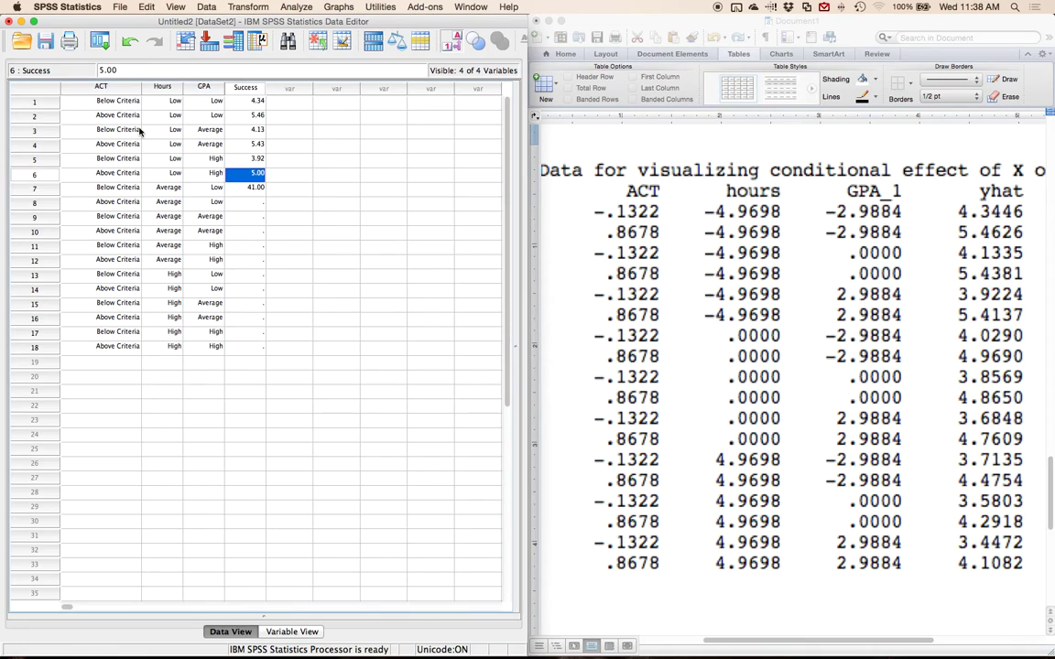
{"action": "type", "text": "5.41"}
{"action": "key", "text": "Return"}
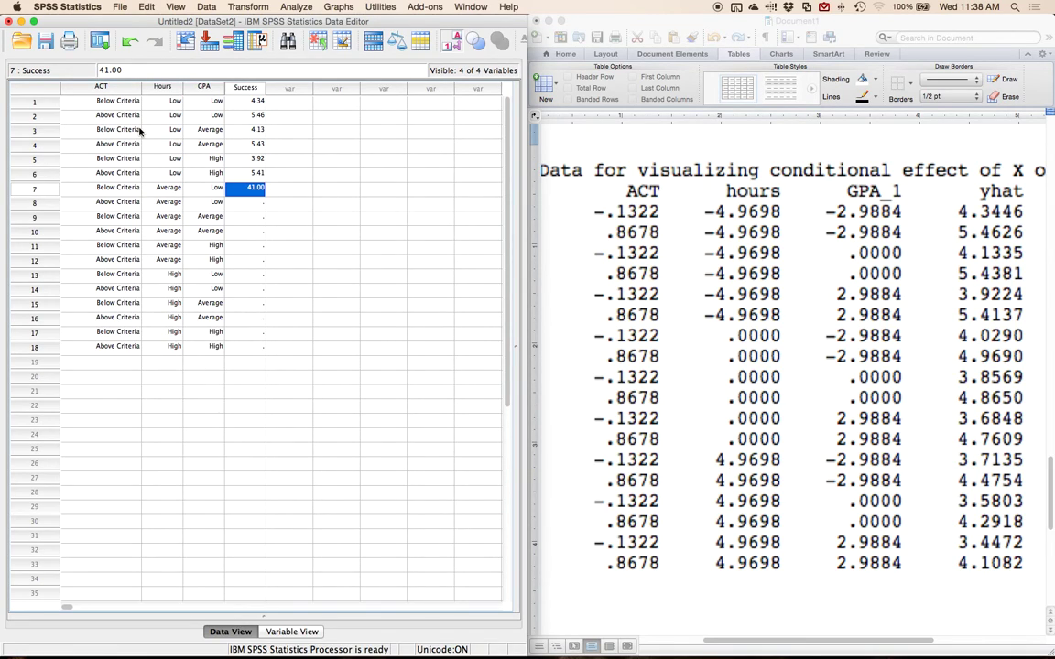
- Enter 4.03, 4.97, 3.86 and 3.68 in rows 7 to 10 of the Success column
{"action": "type", "text": "4.03"}
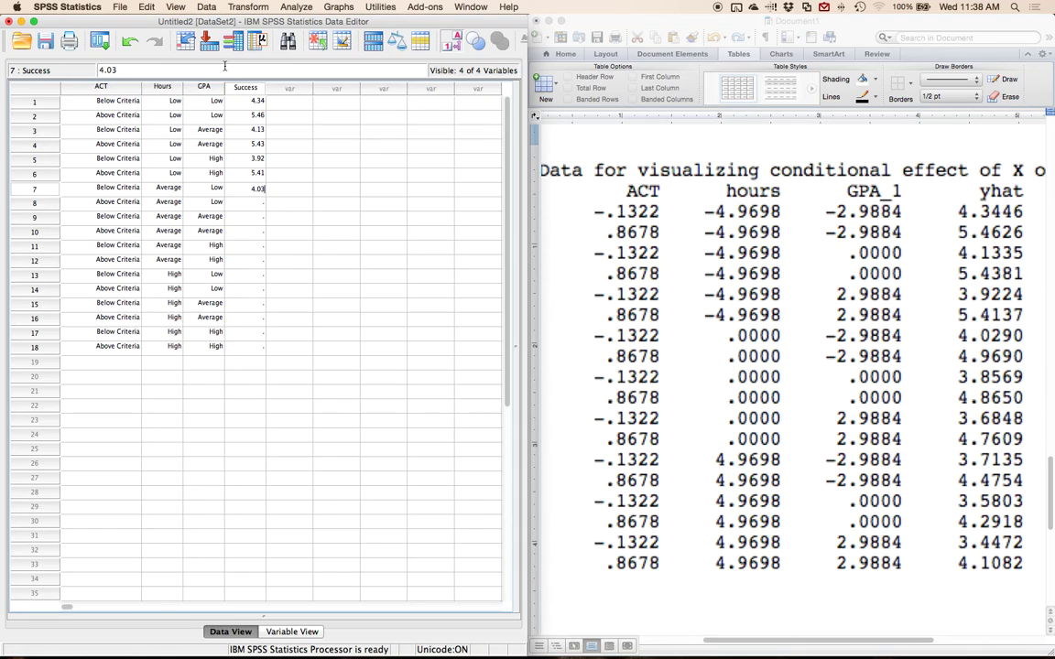
{"action": "key", "text": "Return"}
{"action": "type", "text": "4.97"}
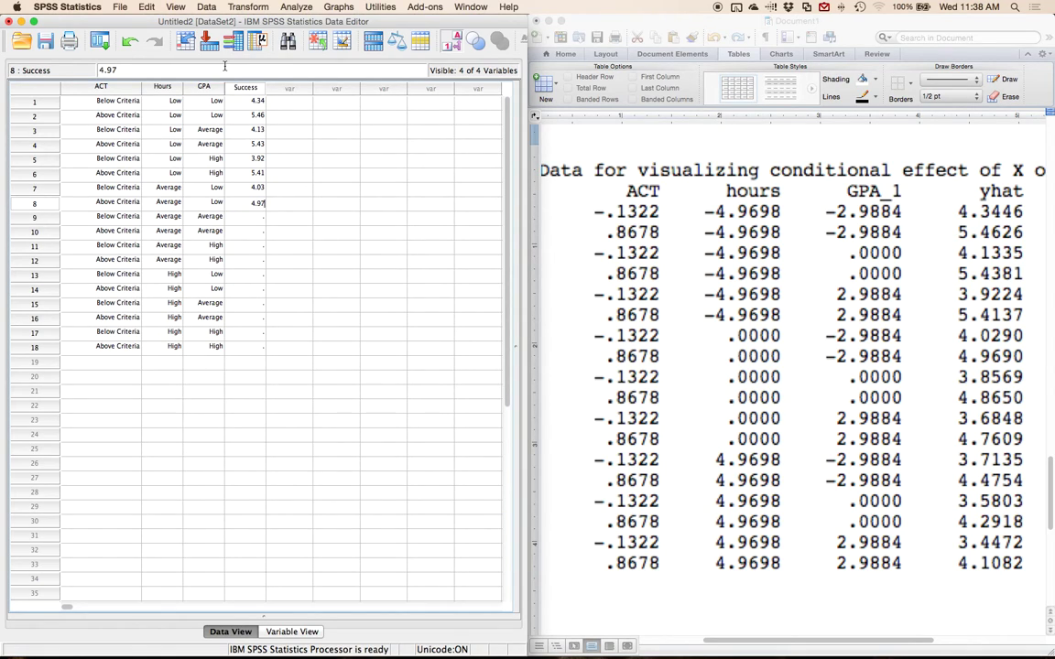
{"action": "key", "text": "Return"}
{"action": "type", "text": "3."}
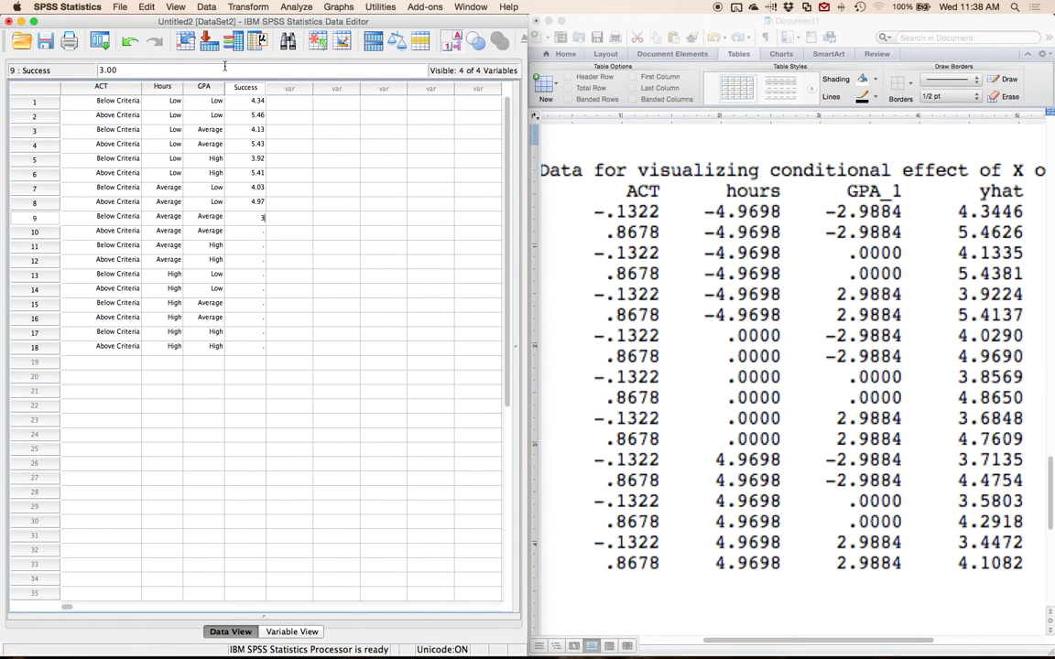
{"action": "type", "text": "86"}
{"action": "key", "text": "Return"}
{"action": "type", "text": "3.68"}
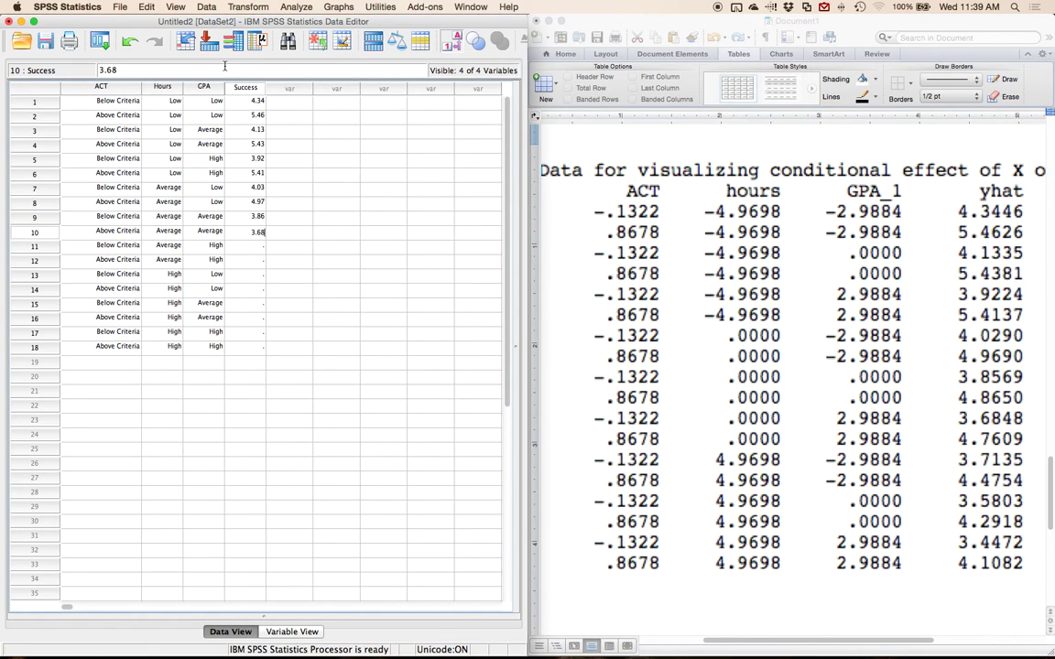
{"action": "key", "text": "Return"}
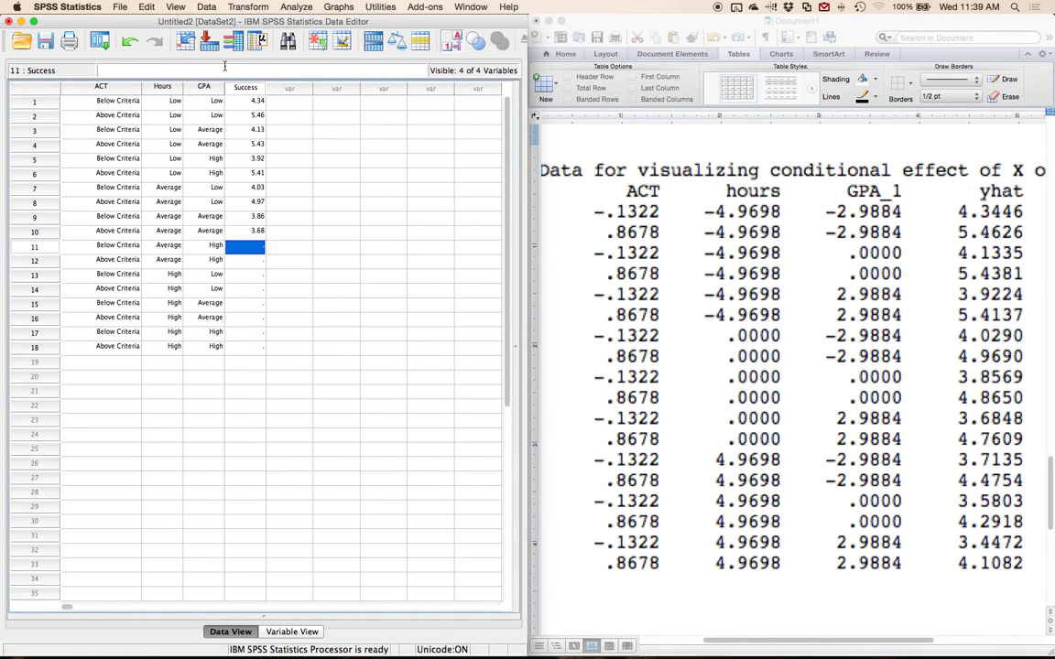
- Enter 4.76 in row 11 and 3.71 in row 12 of the Success column
{"action": "type", "text": "4.736"}
{"action": "key", "text": "BackSpace"}
{"action": "key", "text": "BackSpace"}
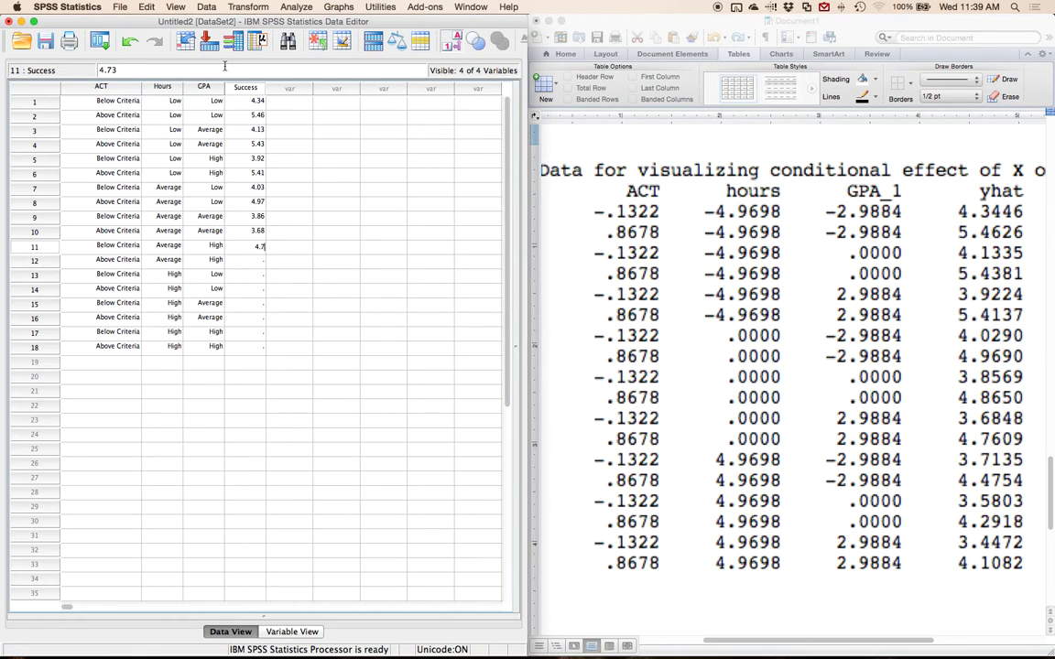
{"action": "type", "text": "6"}
{"action": "key", "text": "Return"}
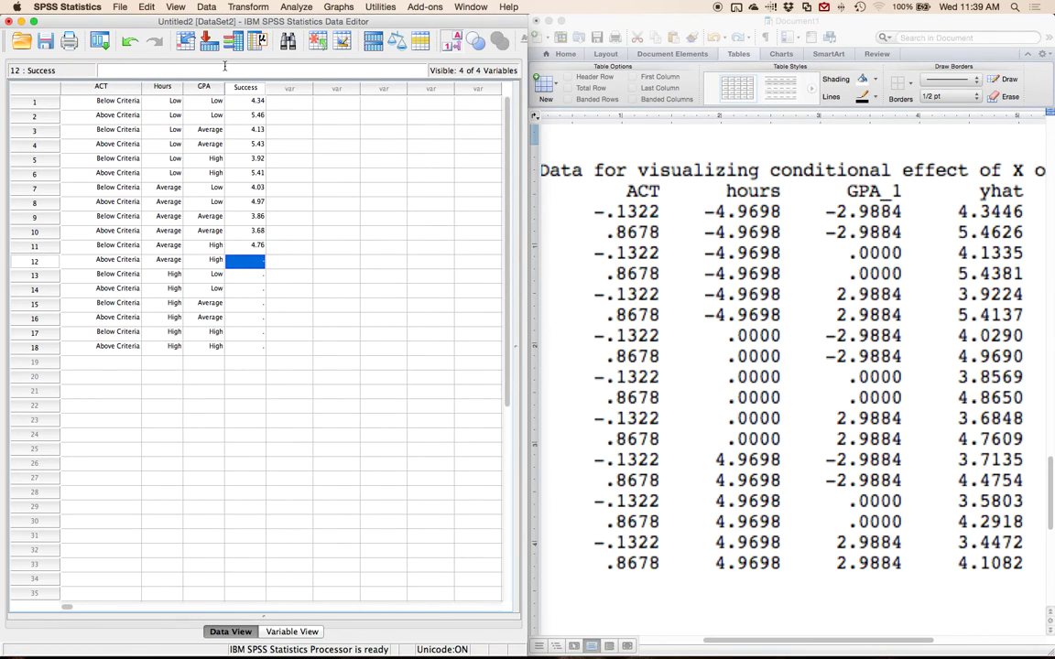
{"action": "type", "text": "3.71"}
{"action": "key", "text": "Return"}
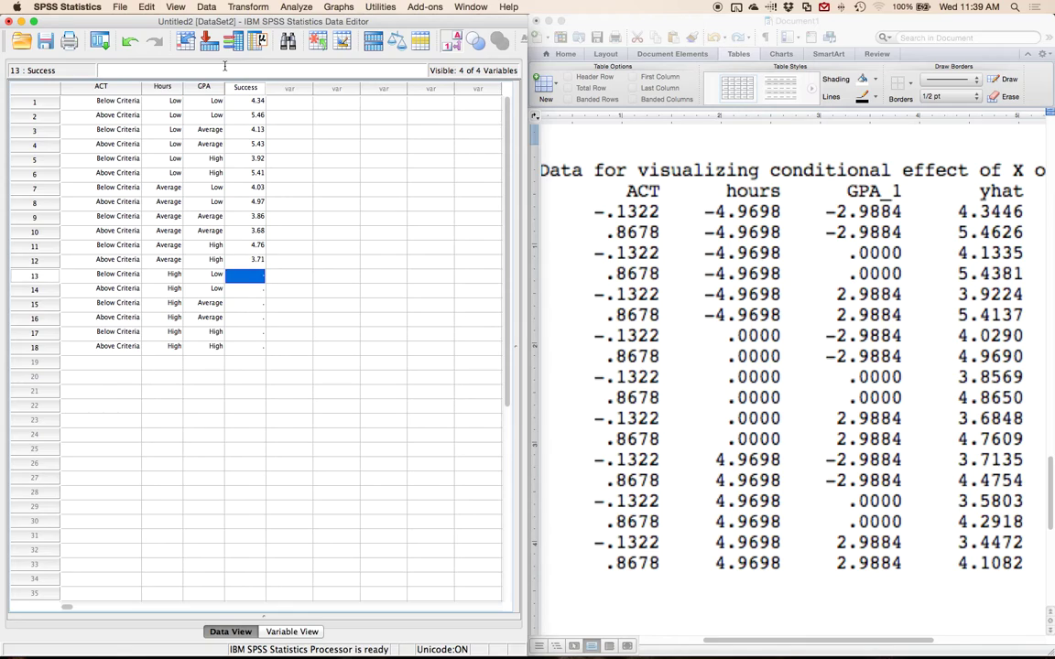
- Enter 4.48, 3.58, 4.29 and 3.44 in rows 13 to 16 of the Success column
{"action": "type", "text": "4.48"}
{"action": "key", "text": "Return"}
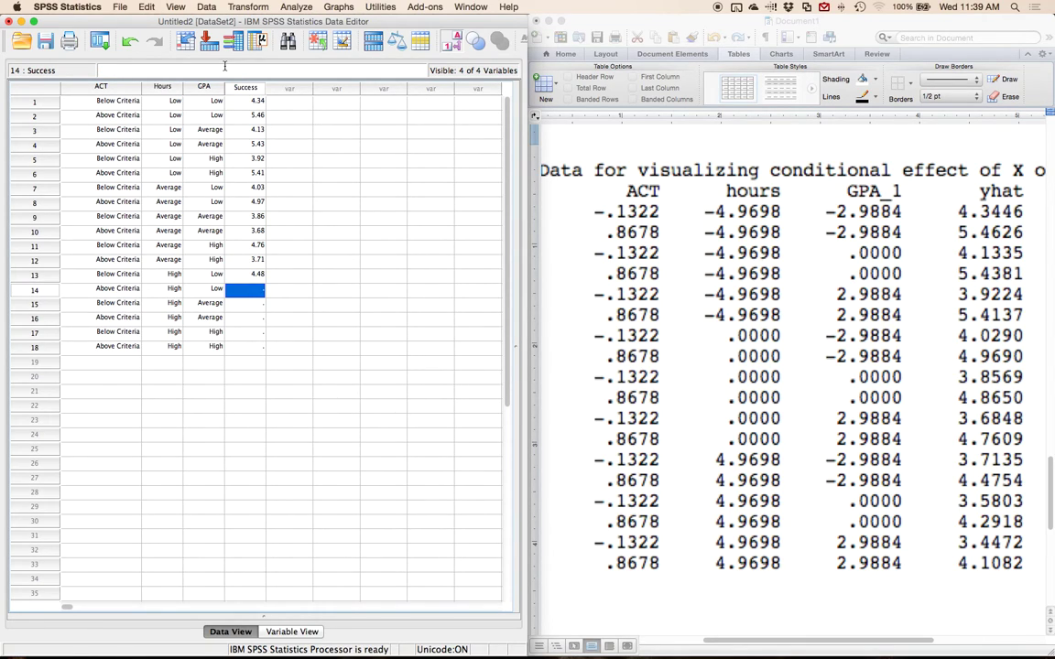
{"action": "type", "text": "3.58"}
{"action": "key", "text": "Return"}
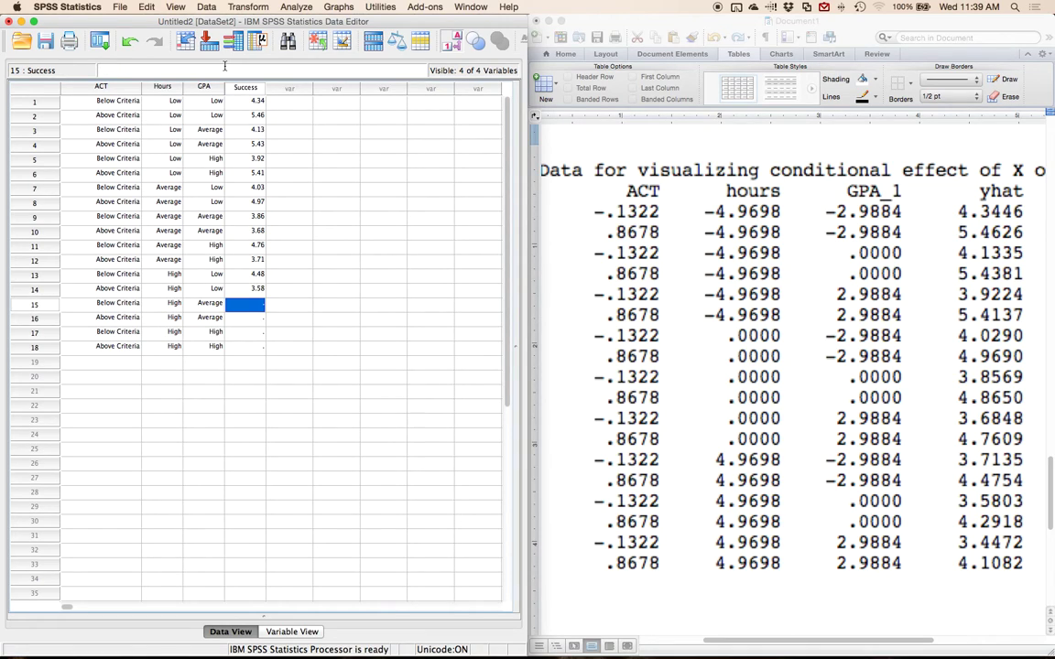
{"action": "type", "text": "4.29"}
{"action": "key", "text": "Return"}
{"action": "type", "text": "3.44"}
{"action": "key", "text": "Return"}
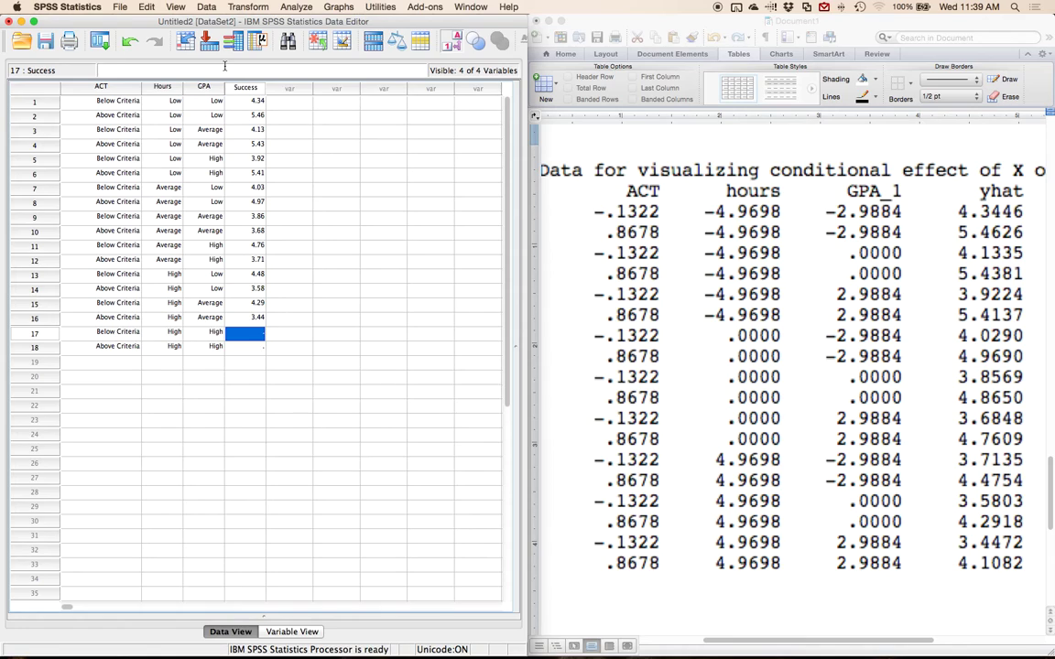
- Enter 4.11 in row 17 of the Success column and check the entries above it against the yhat values
{"action": "type", "text": "4.11"}
{"action": "key", "text": "Up"}
{"action": "key", "text": "Up"}
{"action": "key", "text": "Up"}
{"action": "key", "text": "Up"}
{"action": "key", "text": "Up"}
{"action": "key", "text": "Up"}
{"action": "key", "text": "Up"}
{"action": "key", "text": "Up"}
{"action": "key", "text": "Up"}
{"action": "key", "text": "Up"}
{"action": "key", "text": "Up"}
{"action": "key", "text": "Up"}
{"action": "key", "text": "Up"}
{"action": "key", "text": "Up"}
{"action": "key", "text": "Up"}
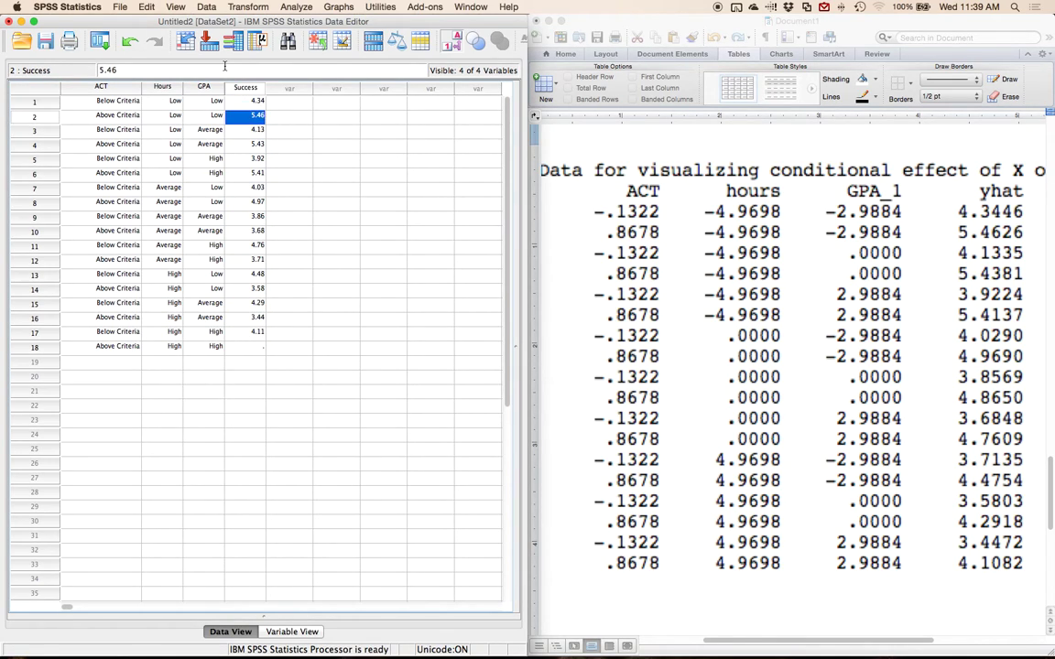
{"action": "key", "text": "Down"}
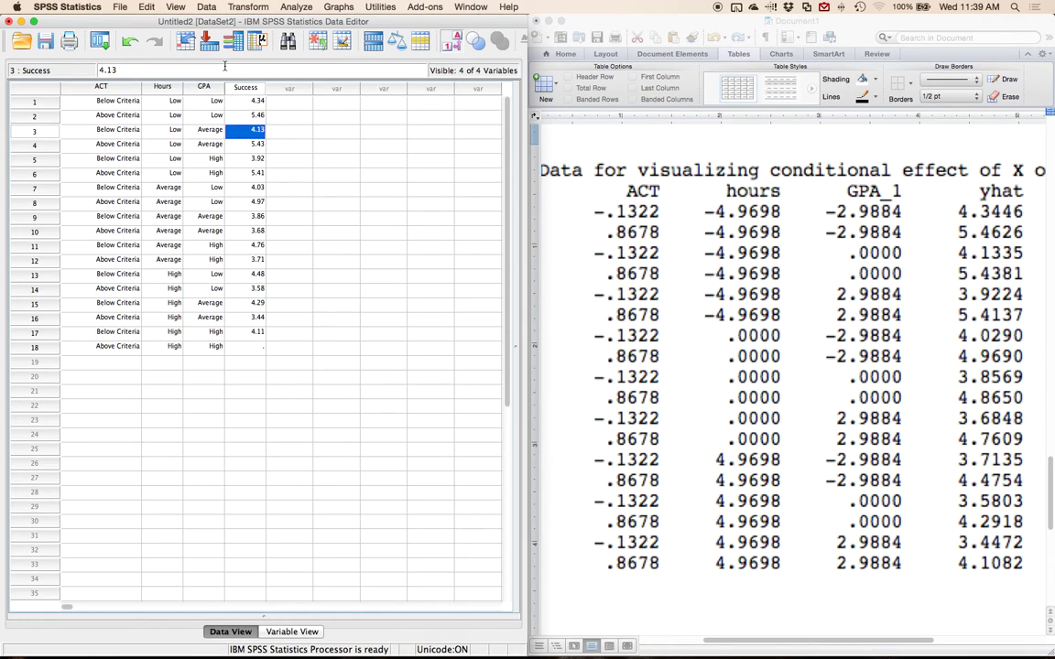
{"action": "key", "text": "Down"}
{"action": "key", "text": "Down"}
{"action": "key", "text": "Down"}
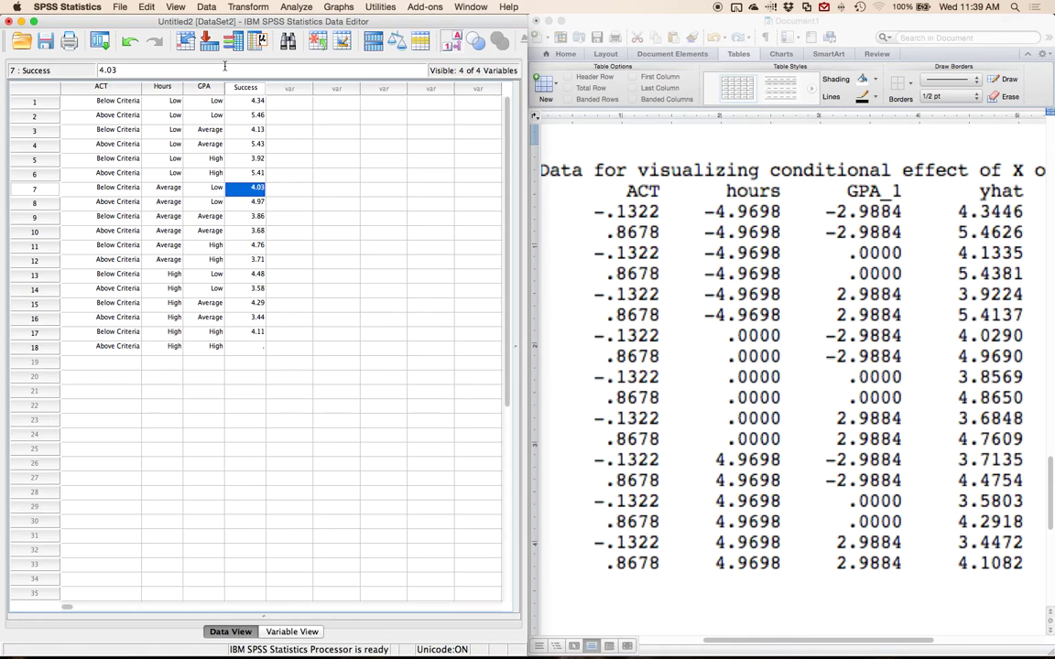
{"action": "key", "text": "Down"}
{"action": "key", "text": "Down"}
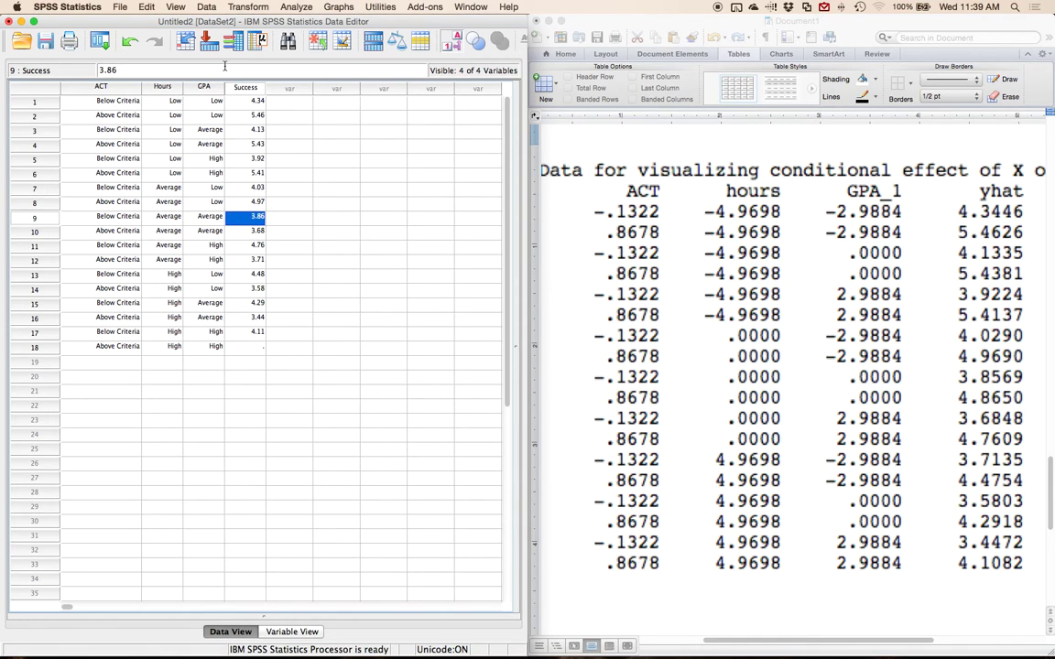
- Shift the Success values of rows 10 to 17 down by one row and enter 4.86 in row 10
{"action": "left_click", "coordinate": [253, 232]}
{"action": "left_click_drag", "start_coordinate": [254, 232], "coordinate": [242, 345]}
{"action": "key", "text": "super+x"}
{"action": "left_click", "coordinate": [259, 246]}
{"action": "key", "text": "super+v"}
{"action": "left_click", "coordinate": [255, 230]}
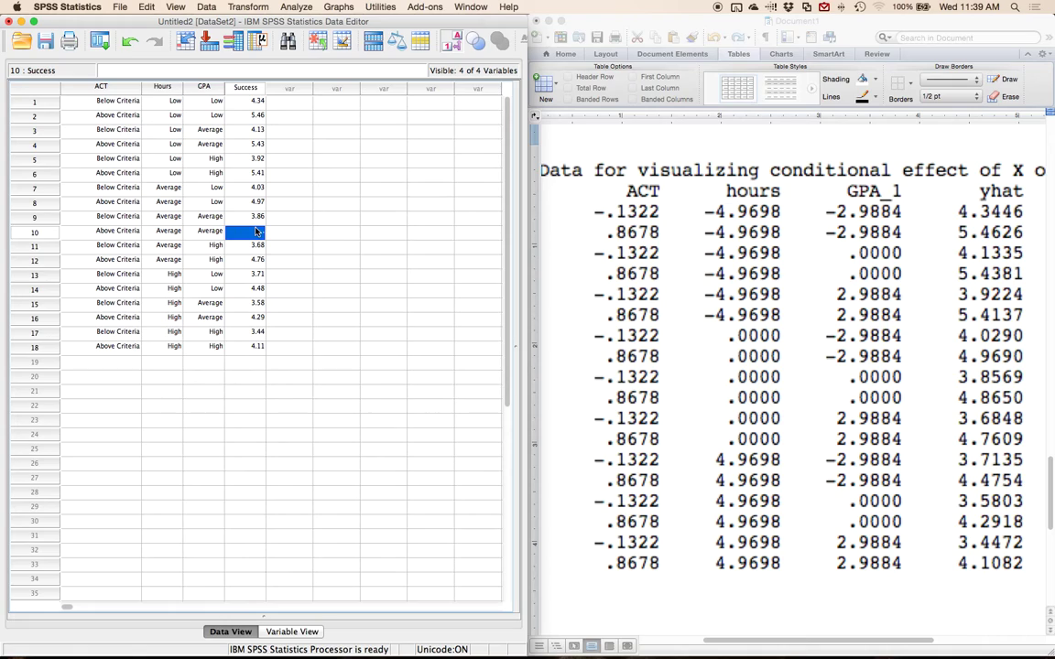
{"action": "type", "text": "4.00"}
{"action": "key", "text": "Return"}
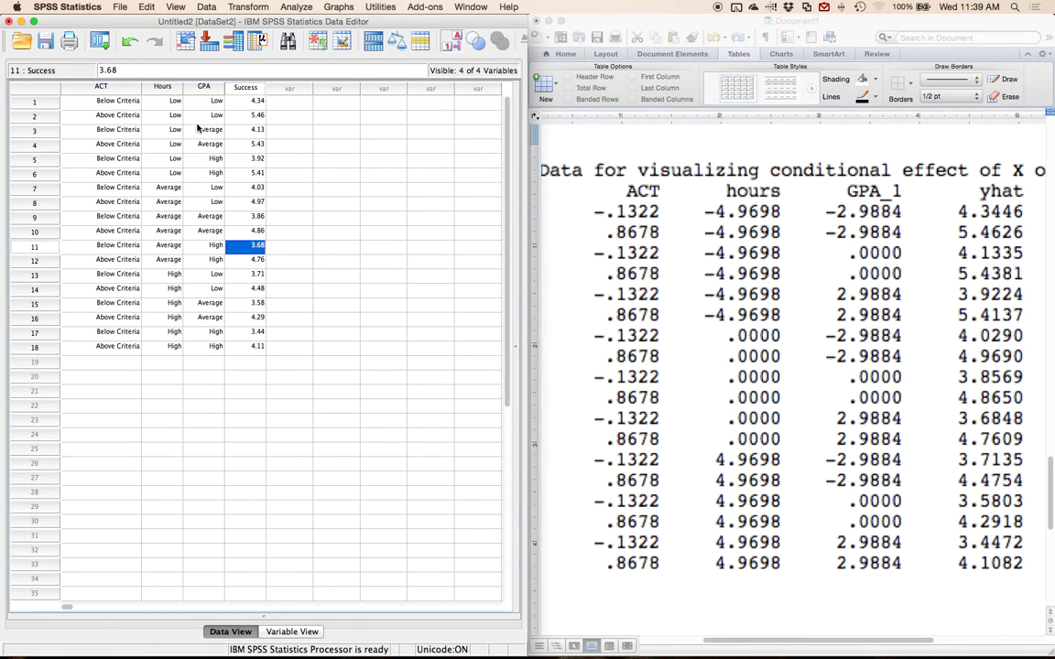
{"action": "left_click", "coordinate": [340, 7]}
{"action": "left_click", "coordinate": [338, 22]}
{"action": "left_click", "coordinate": [333, 400]}
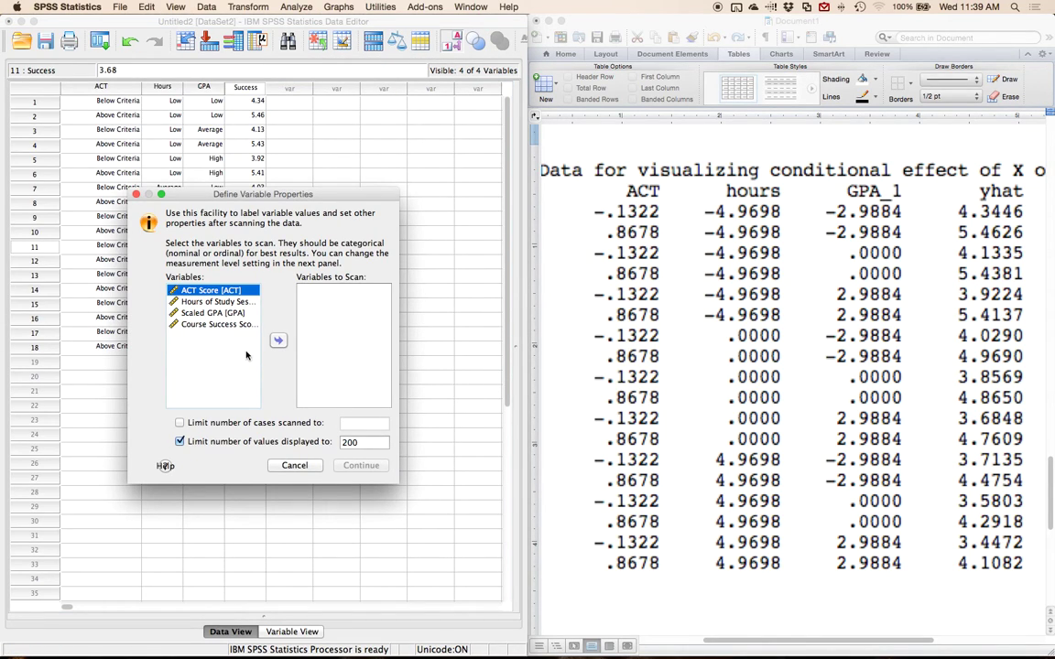
{"action": "left_click", "coordinate": [271, 466]}
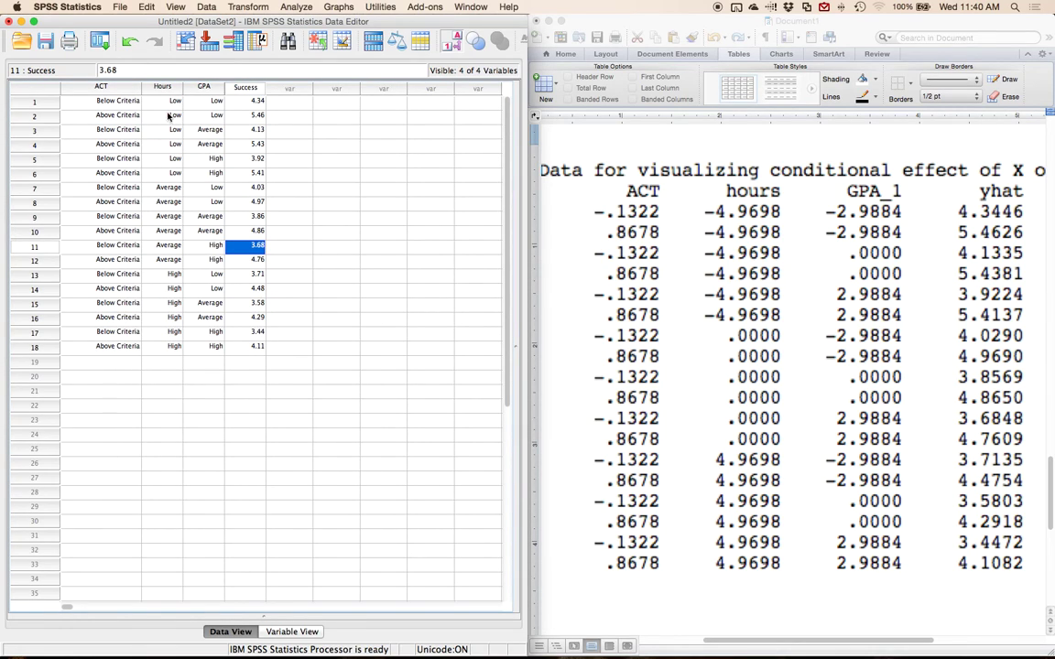
- Set the measurement level of ACT to Nominal and of Hours, GPA and Success to Scale, and return to the data
{"action": "double_click", "coordinate": [121, 87]}
{"action": "left_click", "coordinate": [449, 78]}
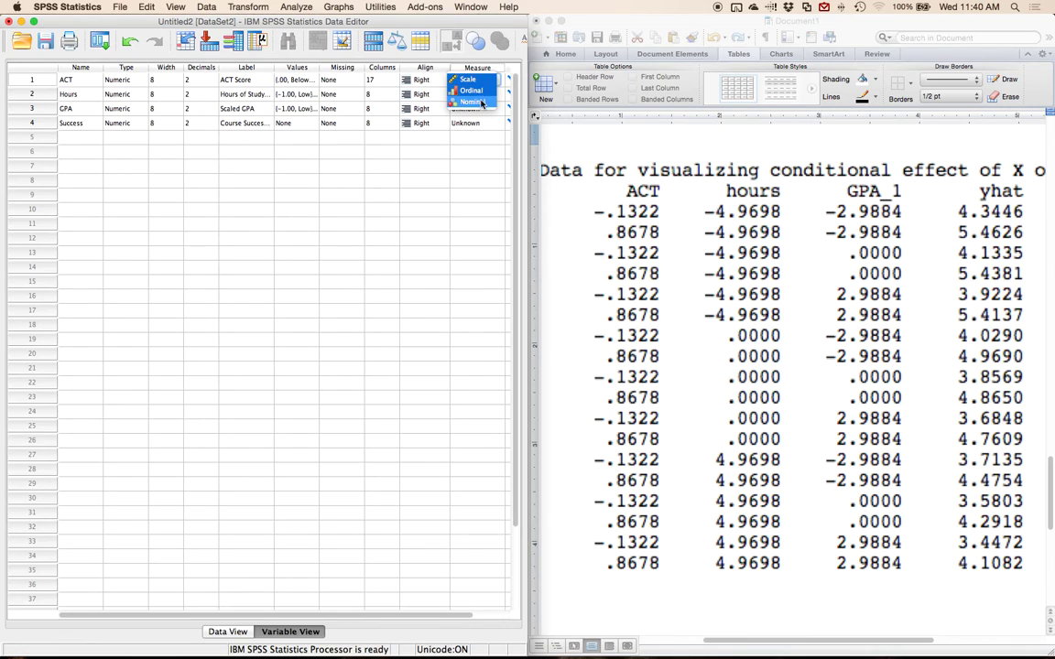
{"action": "left_click", "coordinate": [486, 100]}
{"action": "left_click", "coordinate": [495, 94]}
{"action": "left_click", "coordinate": [472, 94]}
{"action": "left_click", "coordinate": [495, 109]}
{"action": "left_click", "coordinate": [467, 108]}
{"action": "left_click", "coordinate": [495, 123]}
{"action": "left_click", "coordinate": [458, 122]}
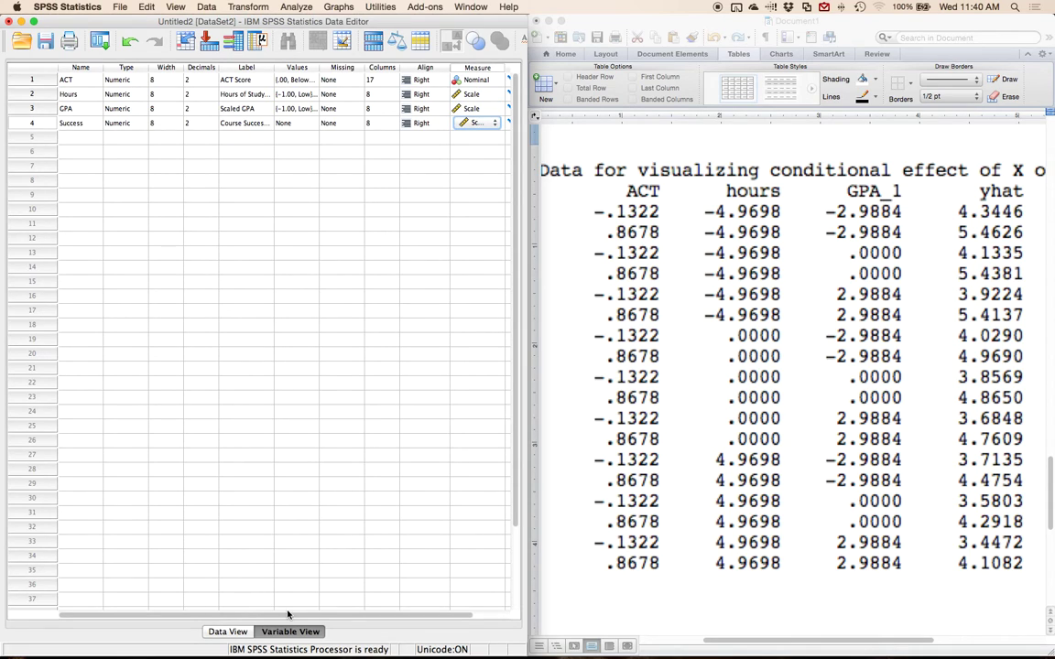
{"action": "left_click", "coordinate": [234, 632]}
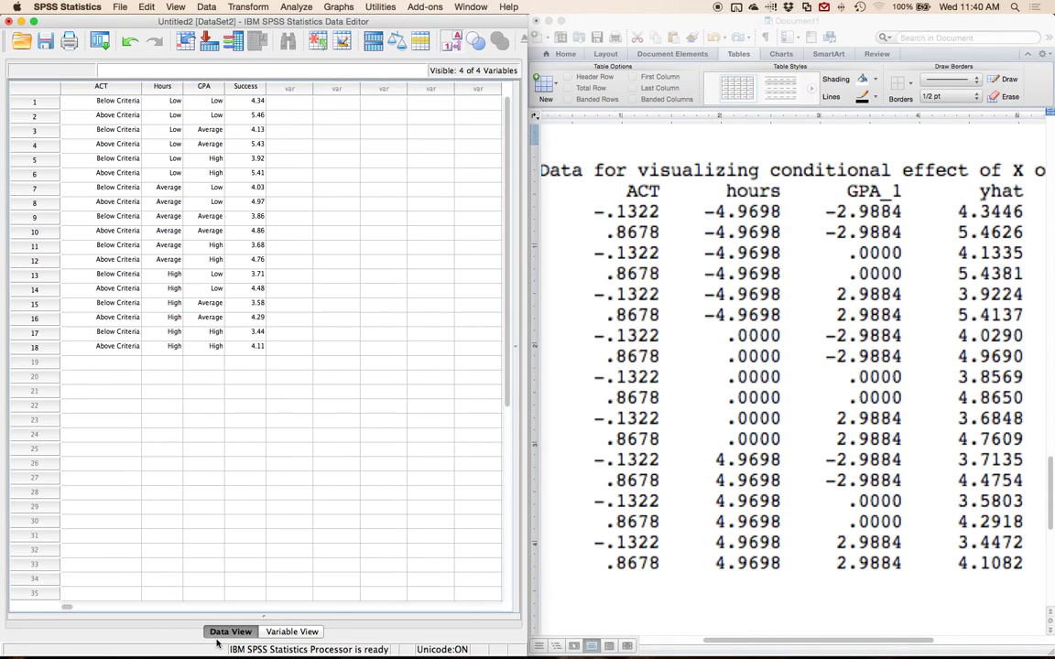
- Start a multiple line chart in Chart Builder with Course Success Score on the y-axis
{"action": "left_click", "coordinate": [337, 7]}
{"action": "left_click", "coordinate": [353, 22]}
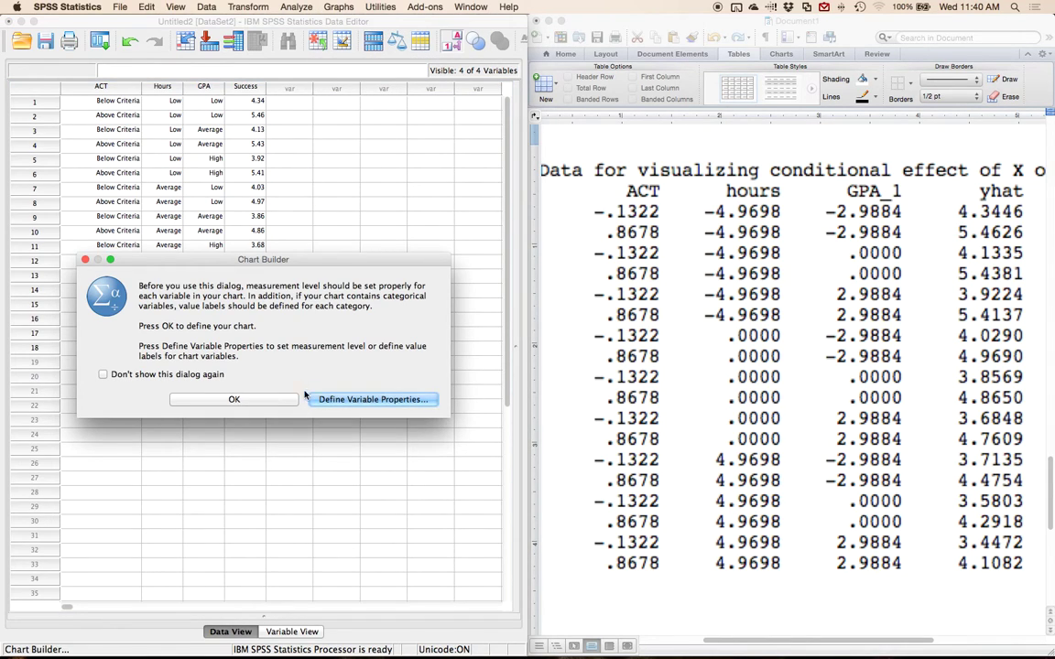
{"action": "left_click", "coordinate": [234, 400]}
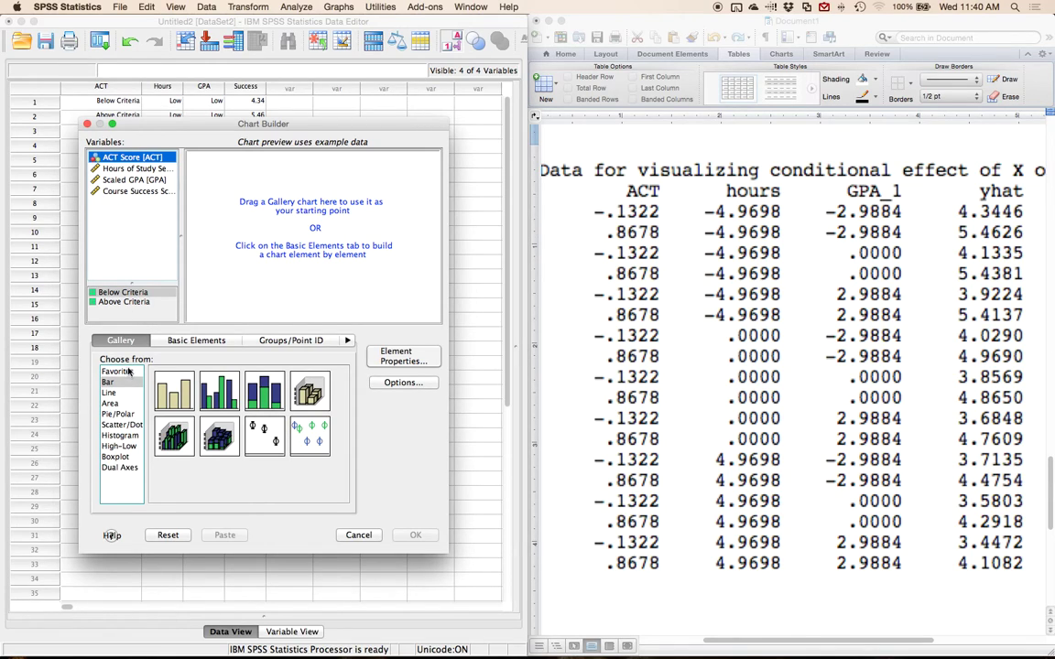
{"action": "left_click", "coordinate": [110, 392]}
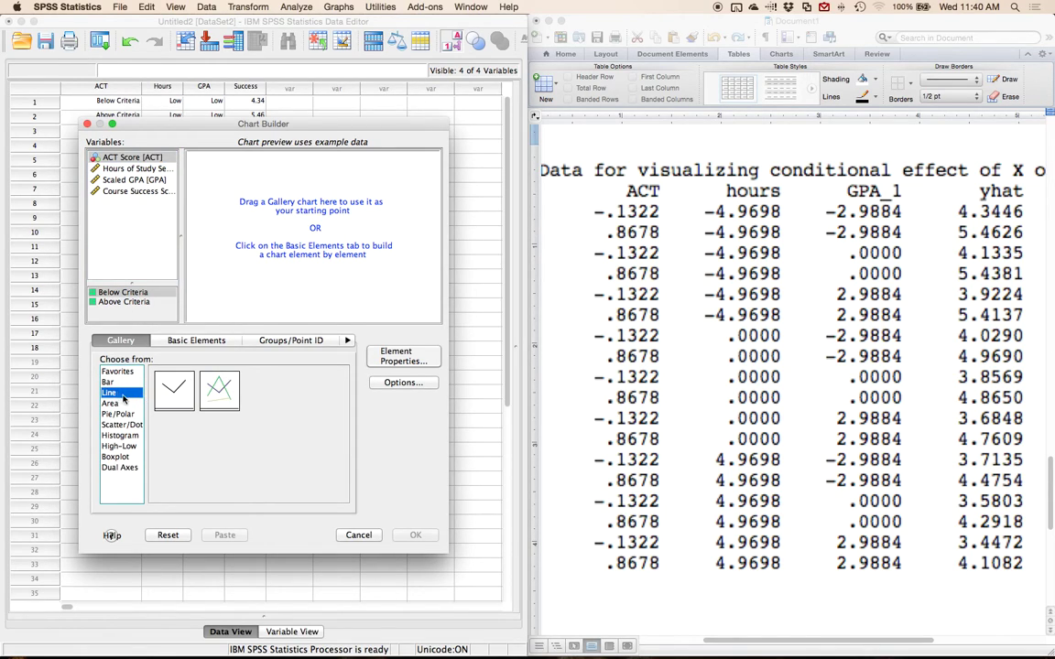
{"action": "left_click_drag", "start_coordinate": [217, 395], "coordinate": [295, 263]}
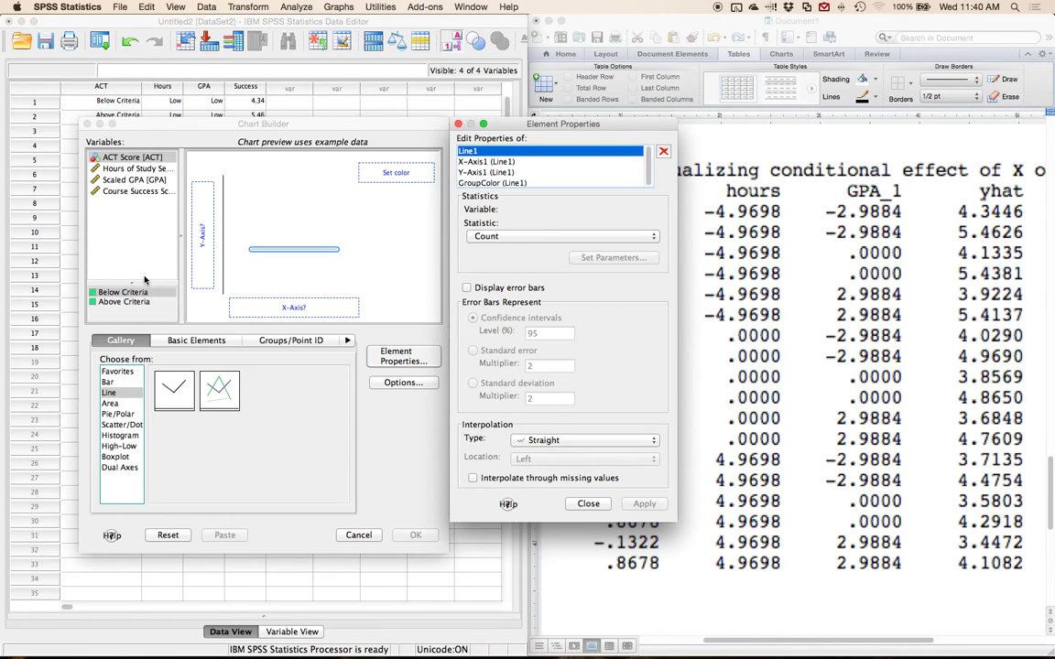
{"action": "left_click", "coordinate": [119, 170]}
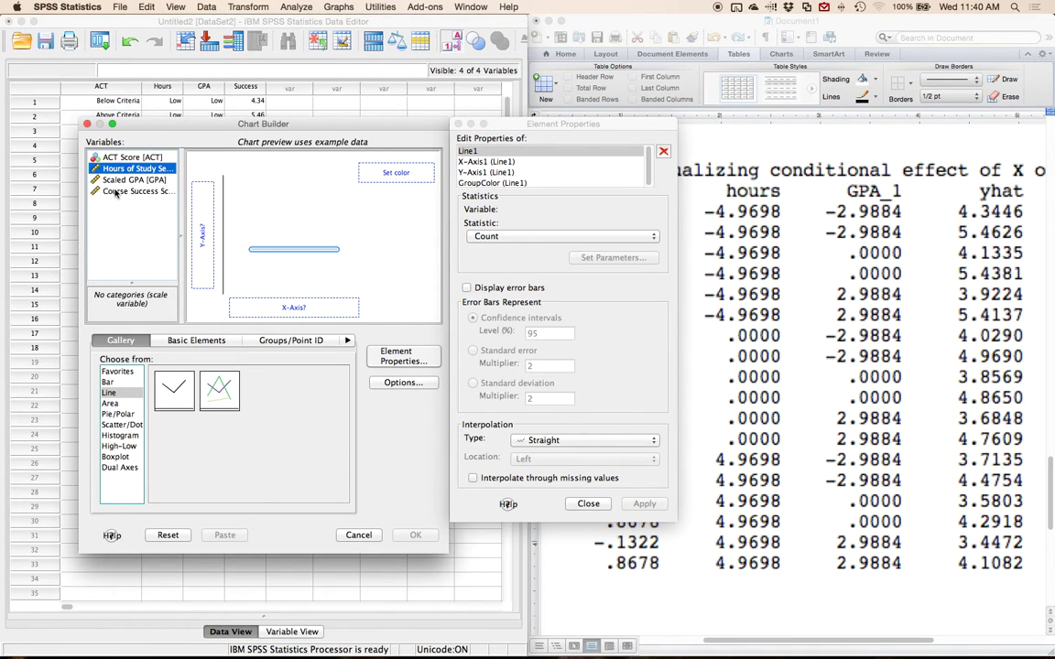
{"action": "left_click_drag", "start_coordinate": [121, 196], "coordinate": [206, 205]}
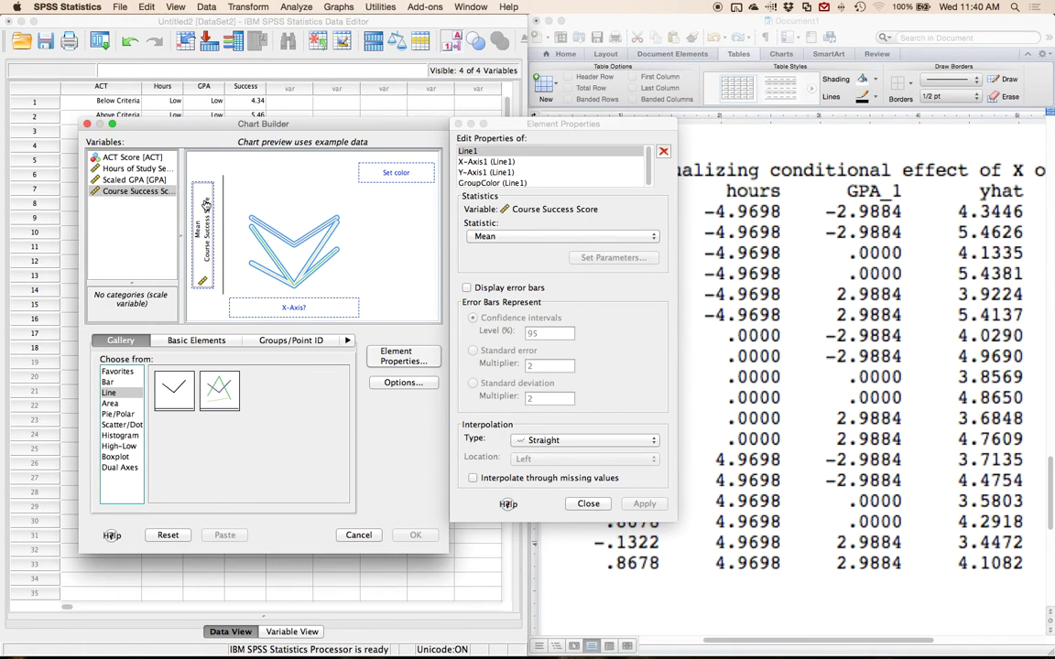
- Assign Scaled GPA to the x-axis of the line chart
{"action": "left_click", "coordinate": [126, 159]}
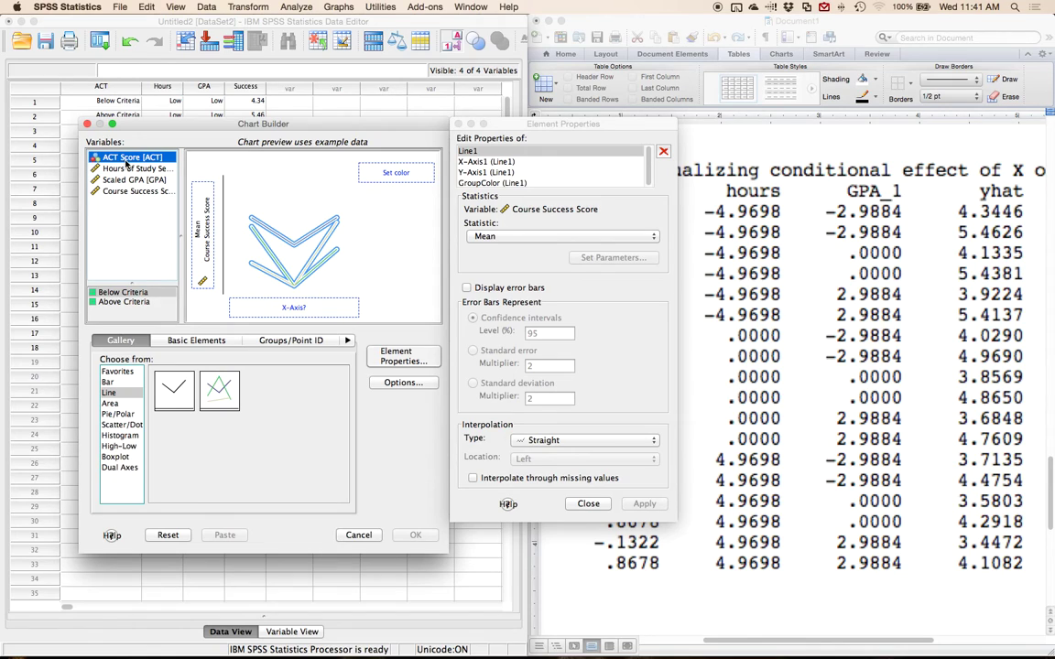
{"action": "left_click", "coordinate": [114, 167]}
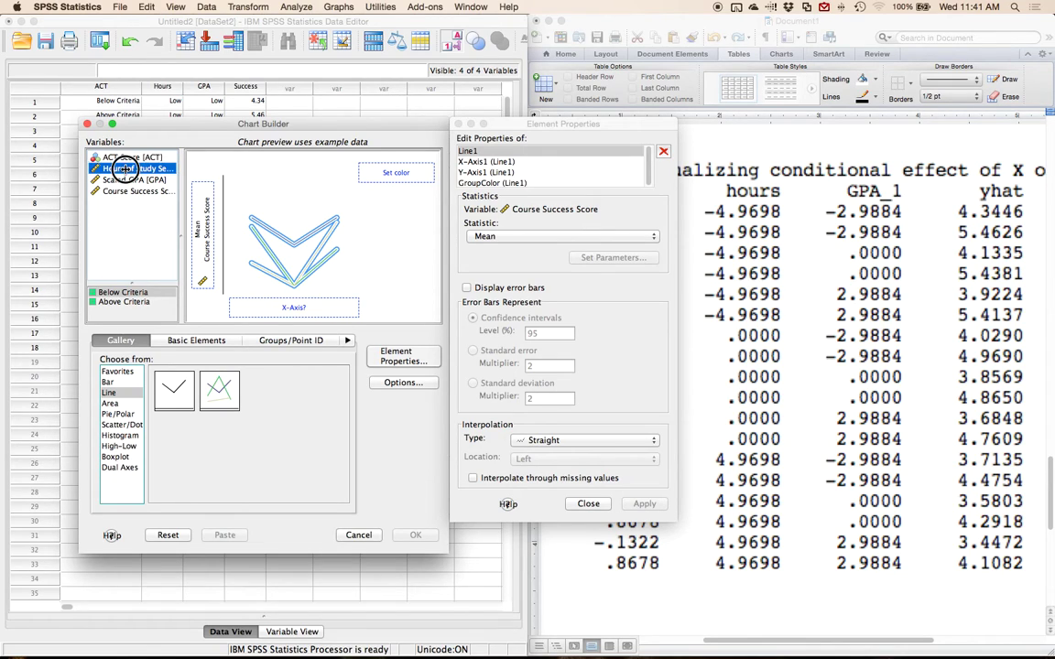
{"action": "left_click_drag", "start_coordinate": [95, 180], "coordinate": [262, 308]}
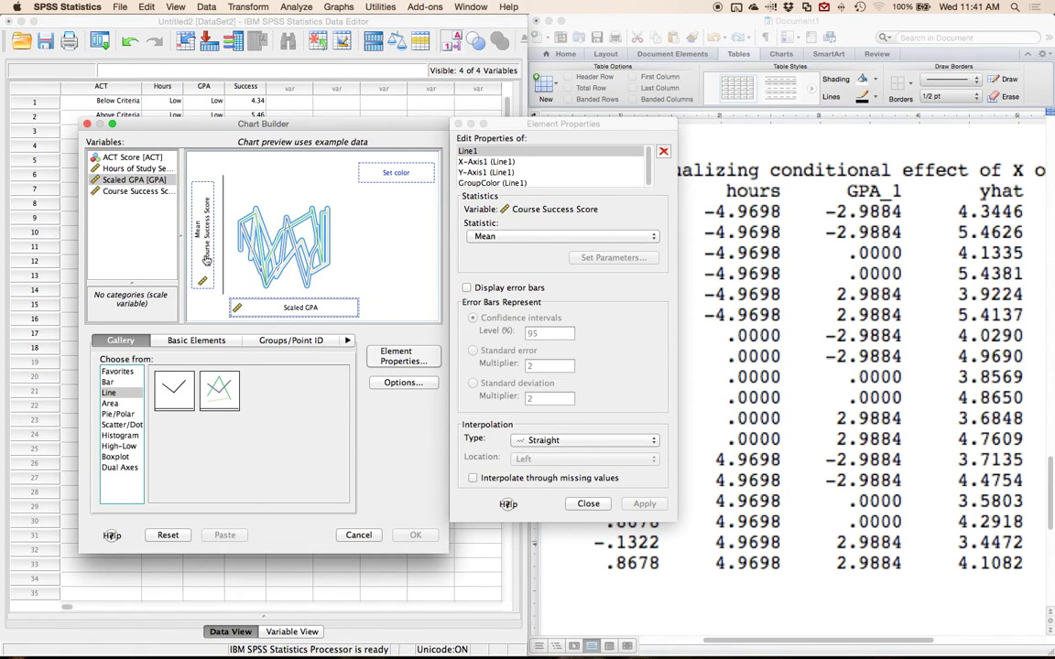
- Treat Hours of Study Sessions as nominal and assign it as the variable that sets the line color
{"action": "left_click_drag", "start_coordinate": [132, 169], "coordinate": [311, 165]}
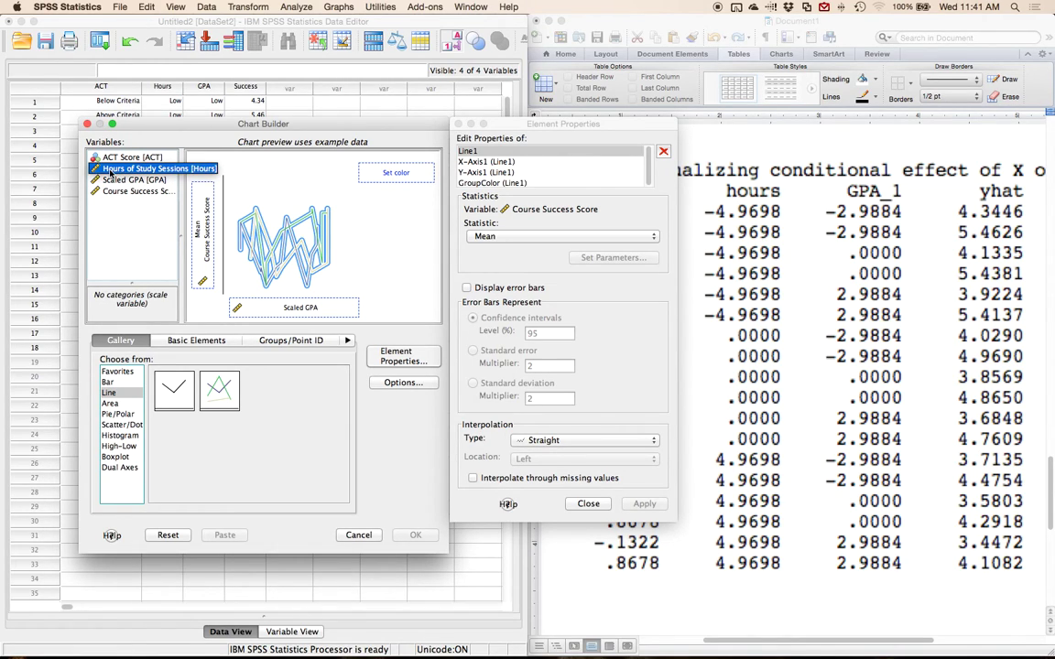
{"action": "right_click", "coordinate": [96, 172]}
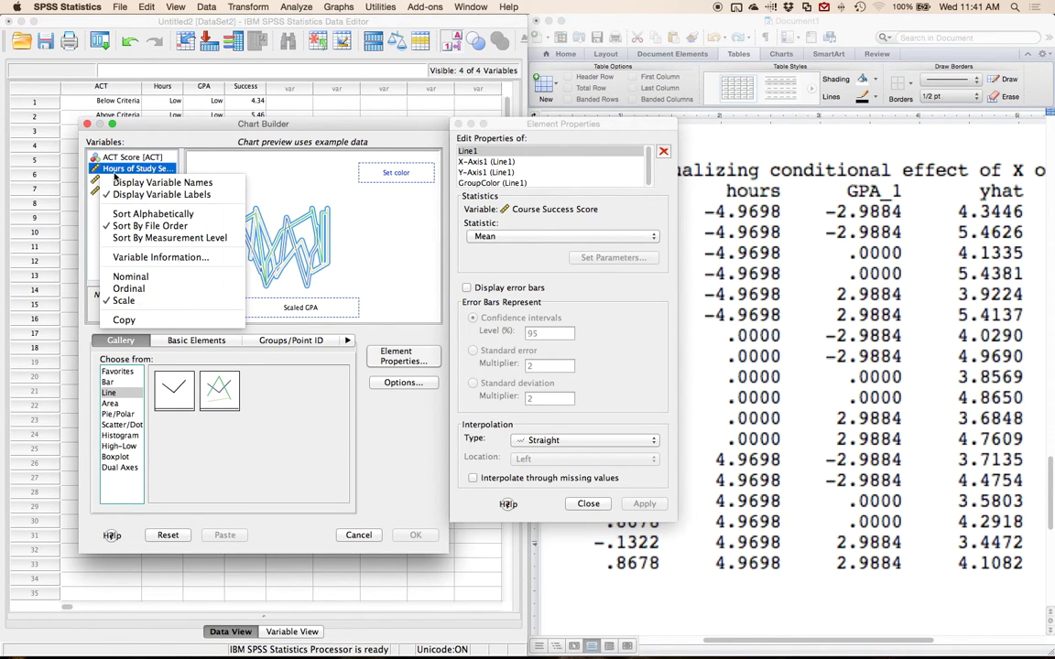
{"action": "left_click", "coordinate": [115, 275]}
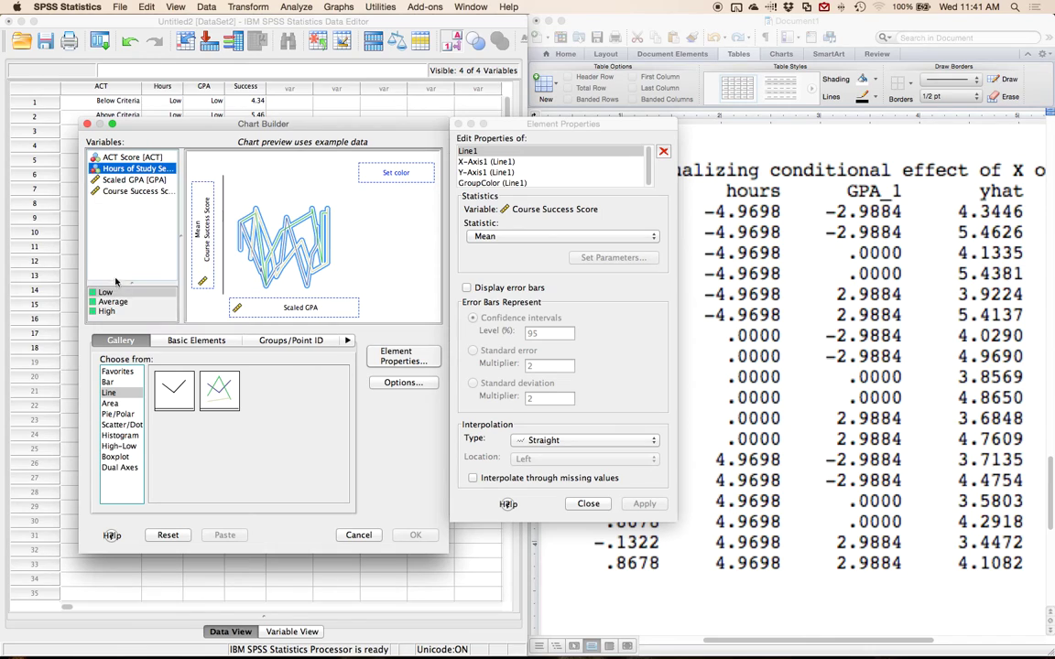
{"action": "left_click_drag", "start_coordinate": [104, 173], "coordinate": [395, 172]}
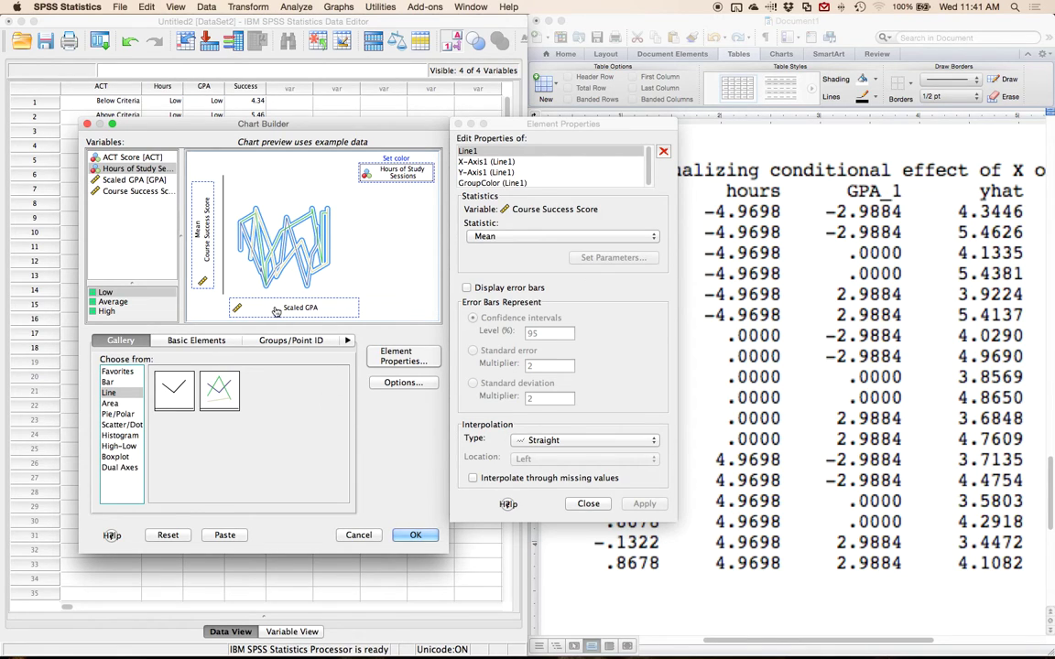
- Replace the x-axis variable with ACT Score and the line color variable with Scaled GPA, treated as nominal
{"action": "left_click_drag", "start_coordinate": [261, 307], "coordinate": [143, 201]}
{"action": "left_click_drag", "start_coordinate": [133, 157], "coordinate": [276, 314]}
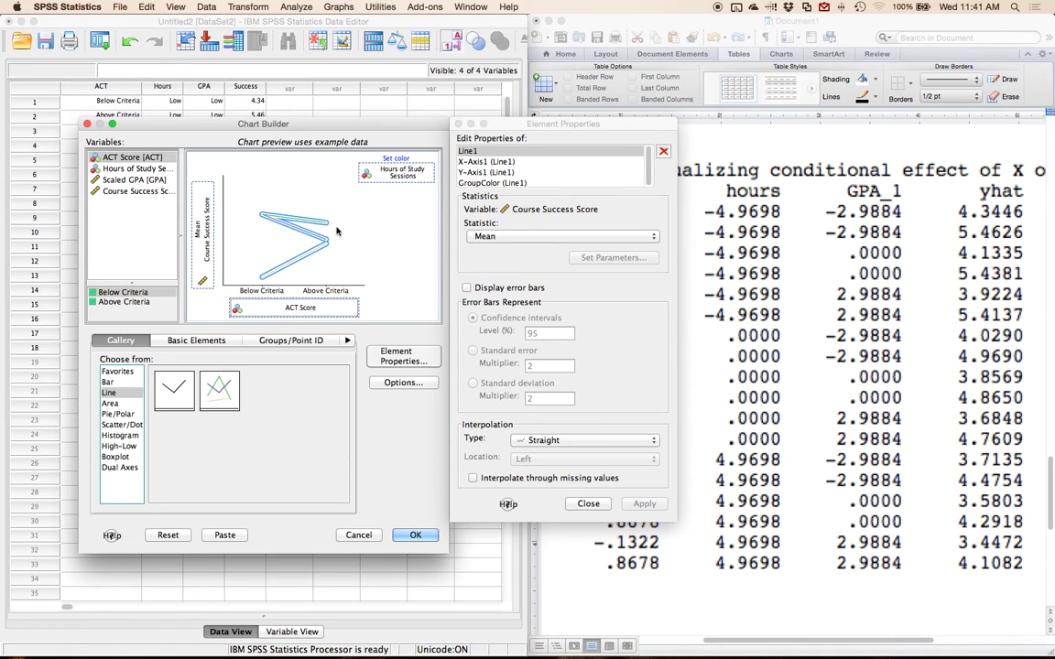
{"action": "left_click_drag", "start_coordinate": [384, 174], "coordinate": [123, 177]}
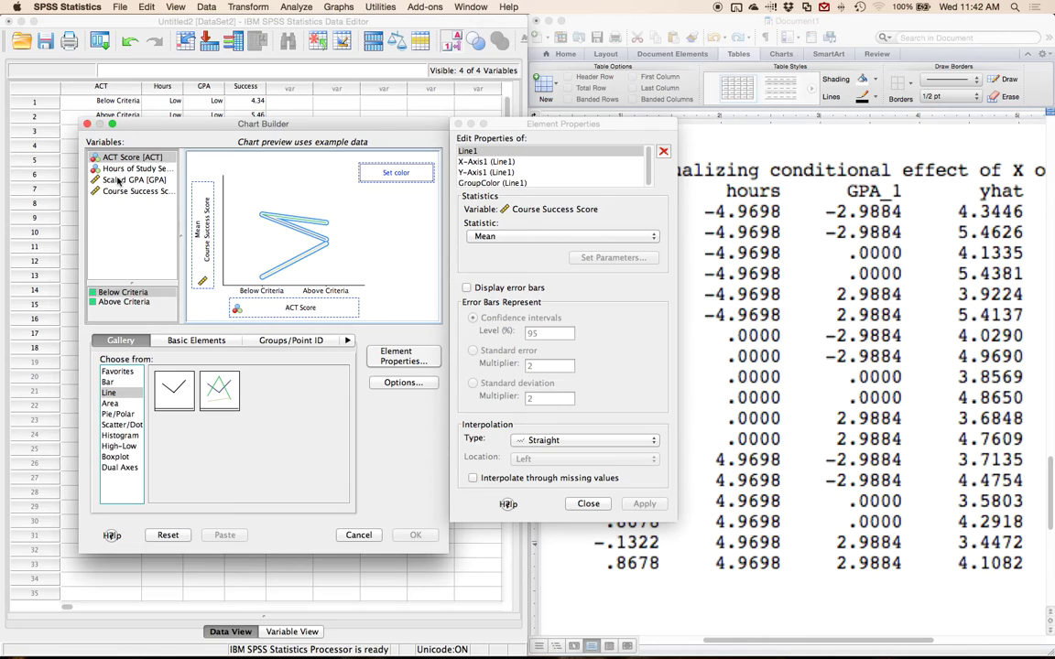
{"action": "right_click", "coordinate": [124, 181]}
{"action": "left_click", "coordinate": [140, 299]}
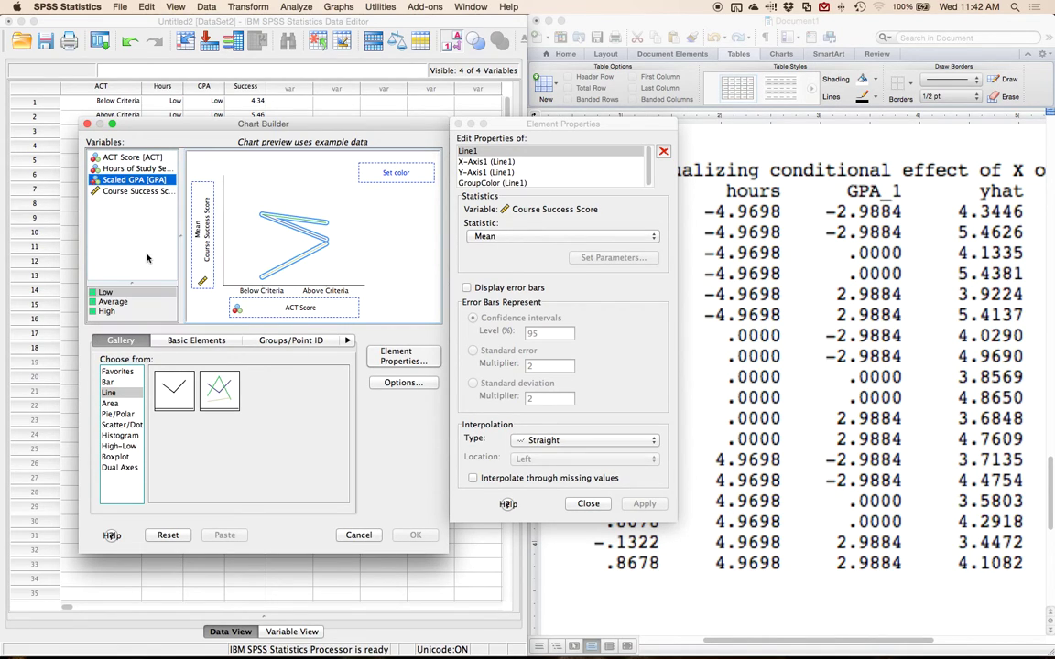
{"action": "left_click_drag", "start_coordinate": [128, 178], "coordinate": [384, 173]}
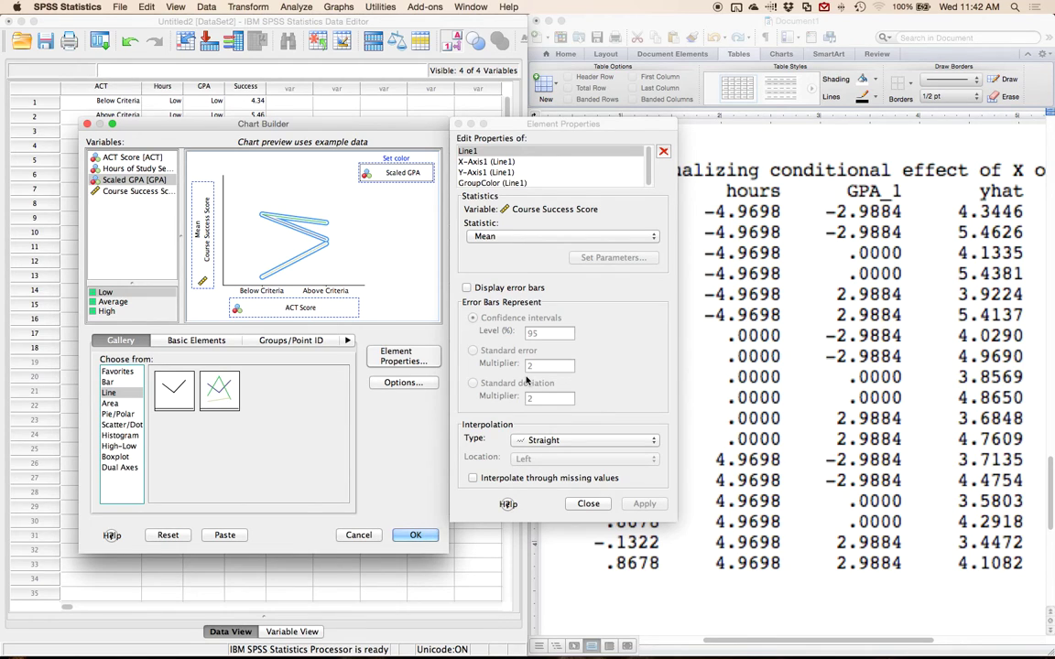
- Generate the line chart and bring up its output in the viewer
{"action": "left_click", "coordinate": [411, 537]}
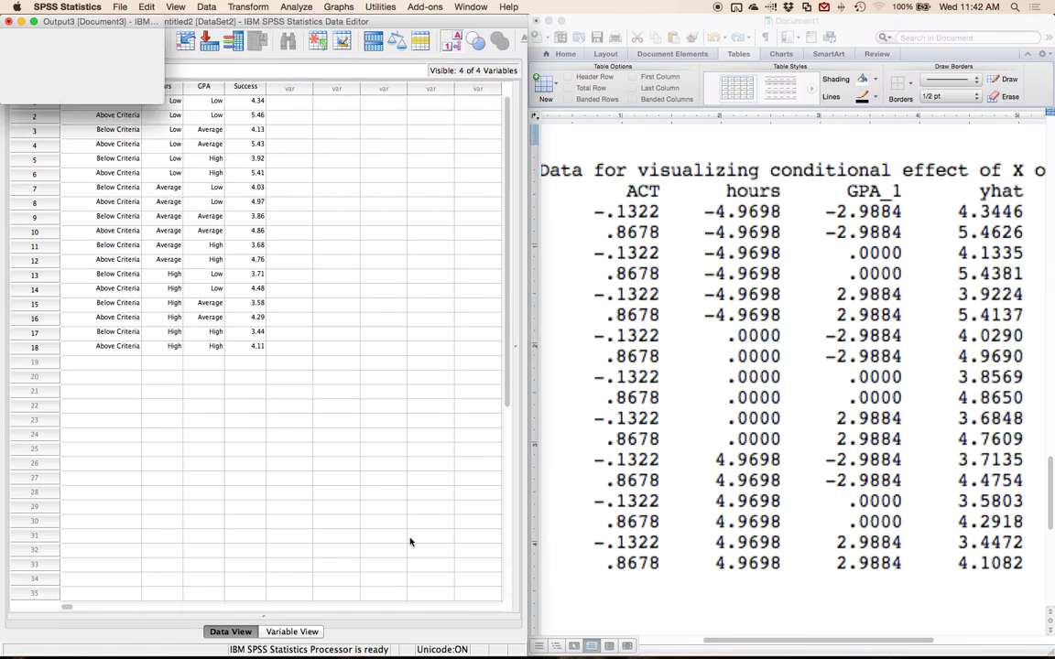
{"action": "left_click", "coordinate": [55, 28]}
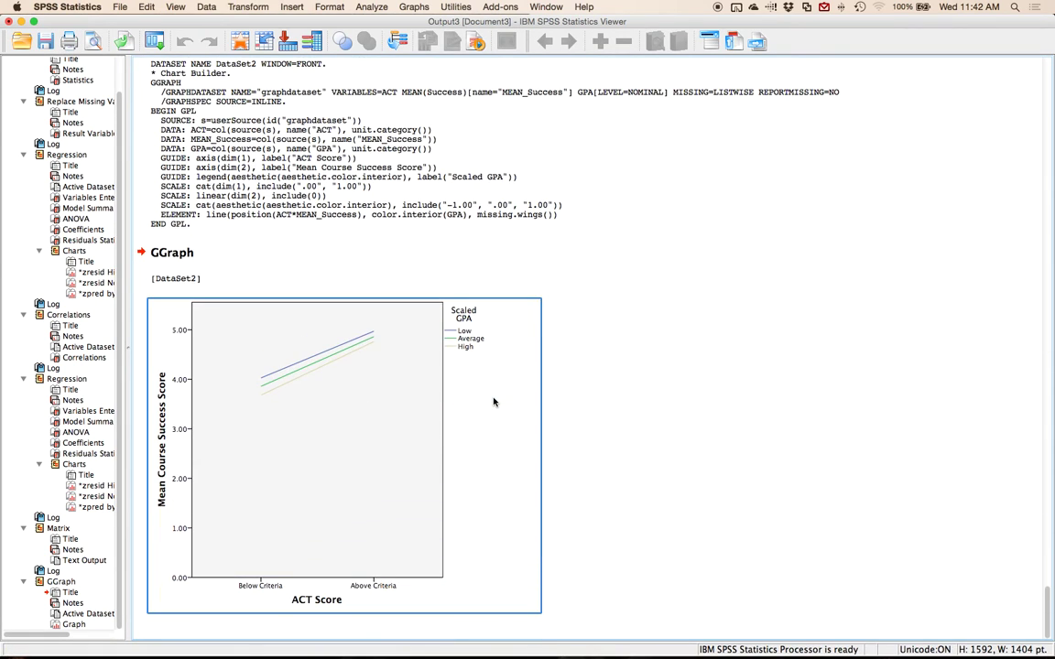
{"action": "left_click", "coordinate": [423, 293]}
{"action": "left_click", "coordinate": [422, 302]}
{"action": "left_click", "coordinate": [182, 96]}
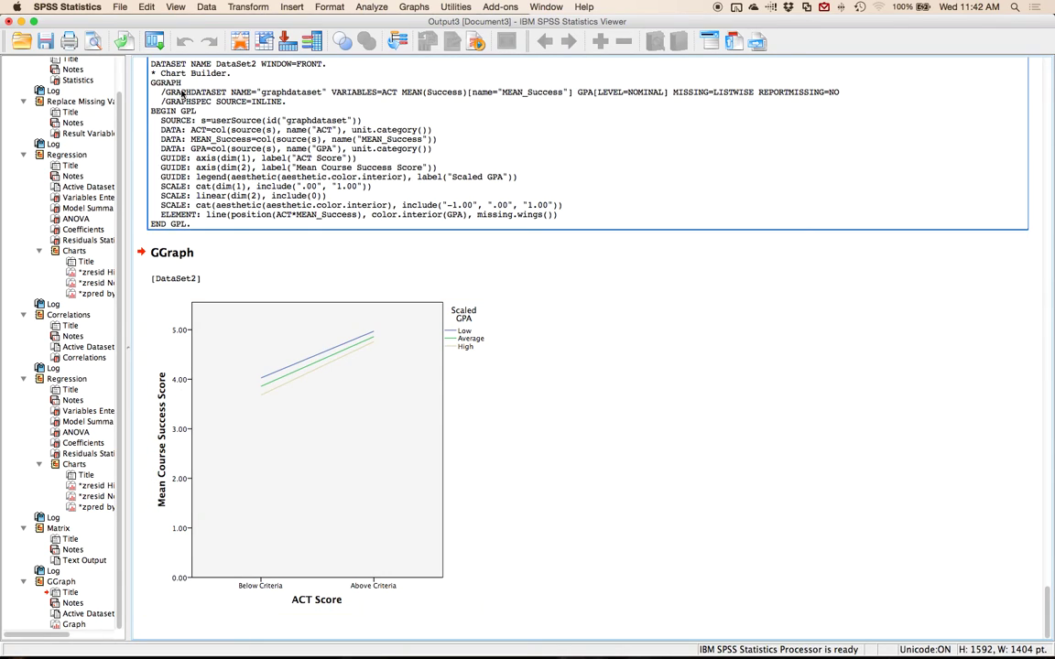
- Split the file to organize output by groups based on Hours of Study Sessions, sorting the file by the grouping variable
{"action": "left_click", "coordinate": [204, 9]}
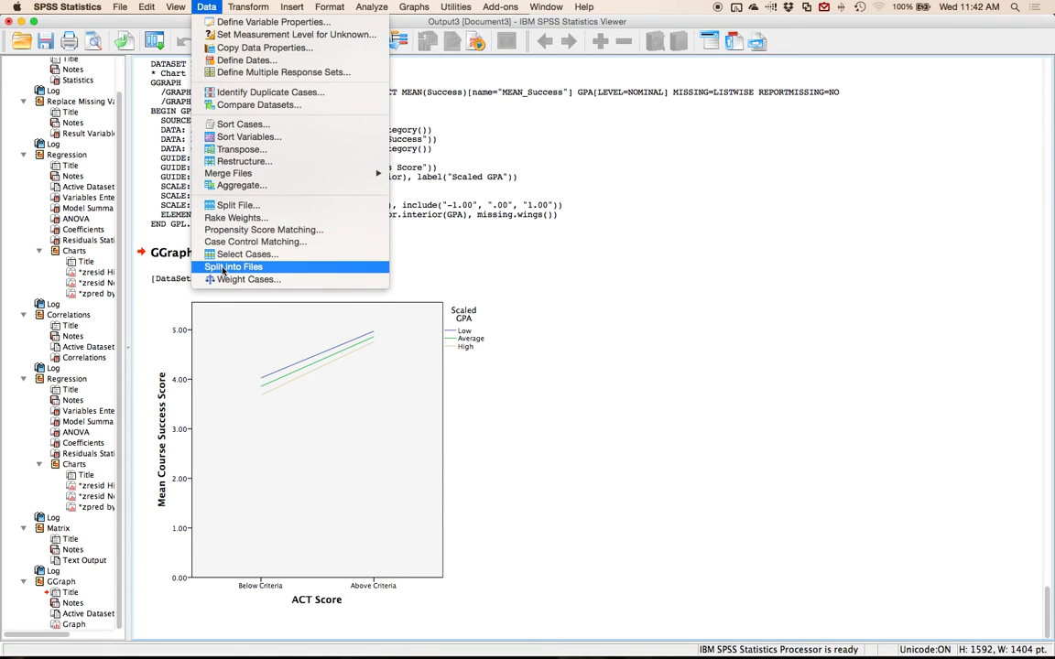
{"action": "left_click", "coordinate": [237, 206]}
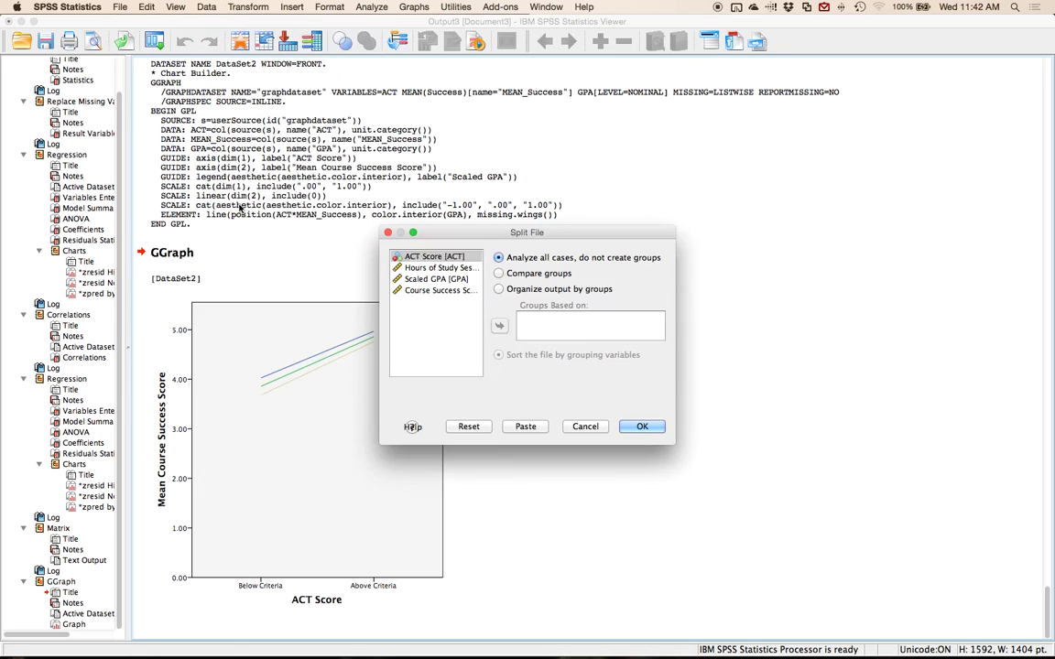
{"action": "left_click", "coordinate": [509, 273]}
{"action": "left_click", "coordinate": [500, 288]}
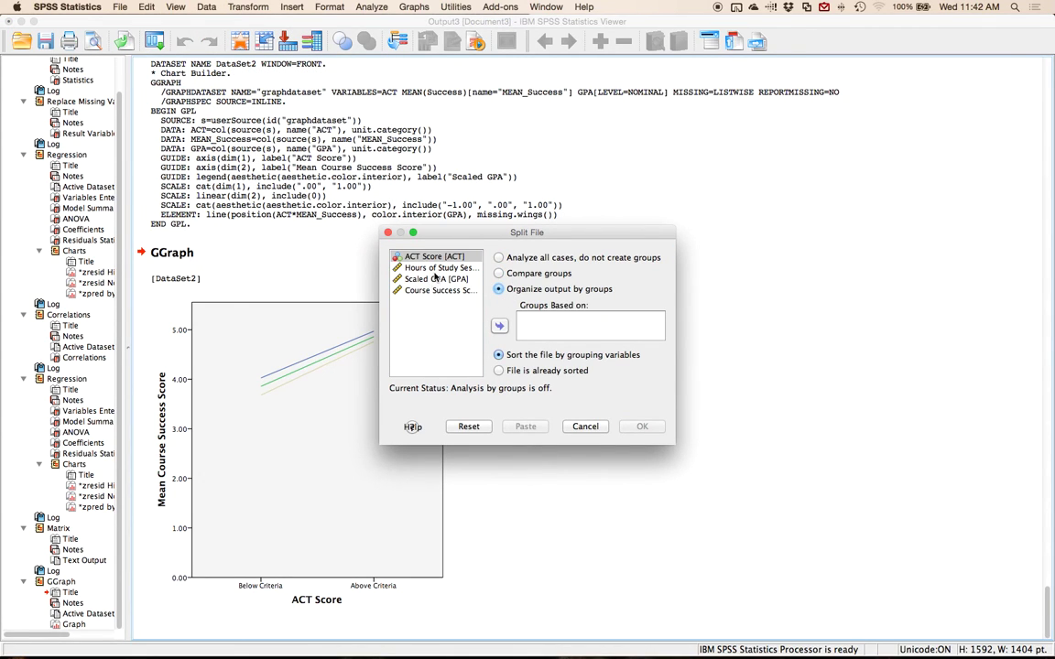
{"action": "left_click", "coordinate": [436, 268]}
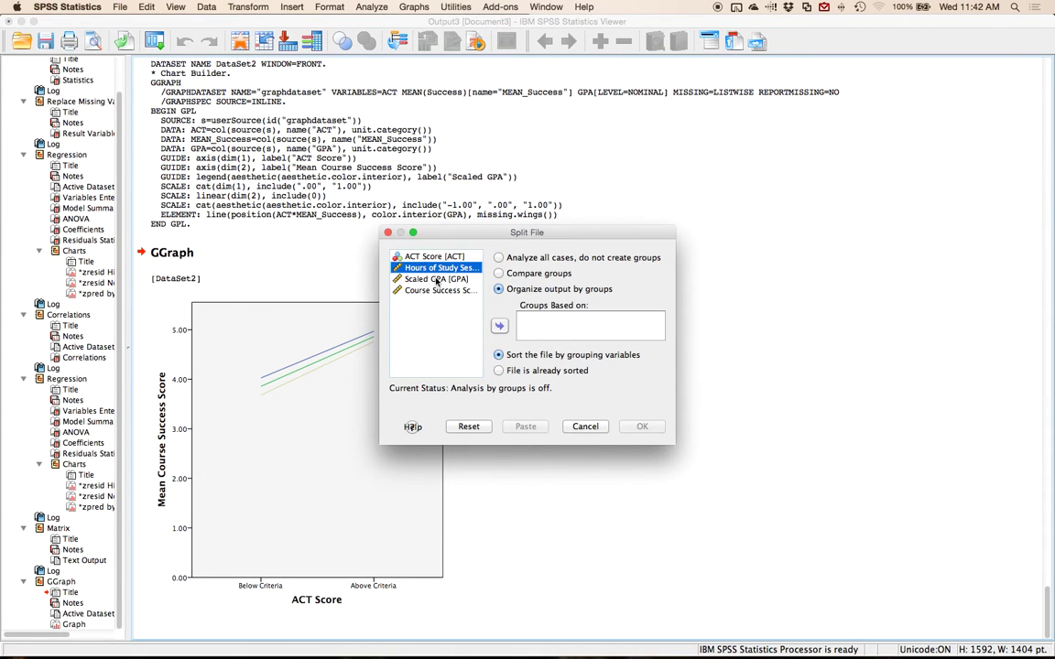
{"action": "left_click", "coordinate": [499, 328]}
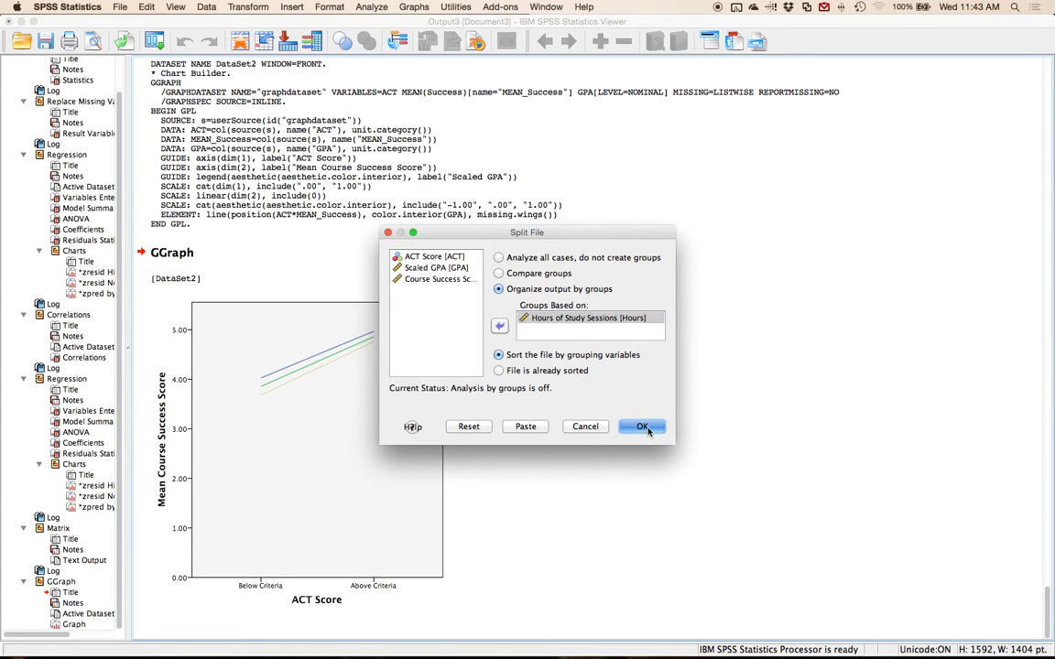
{"action": "left_click", "coordinate": [643, 427]}
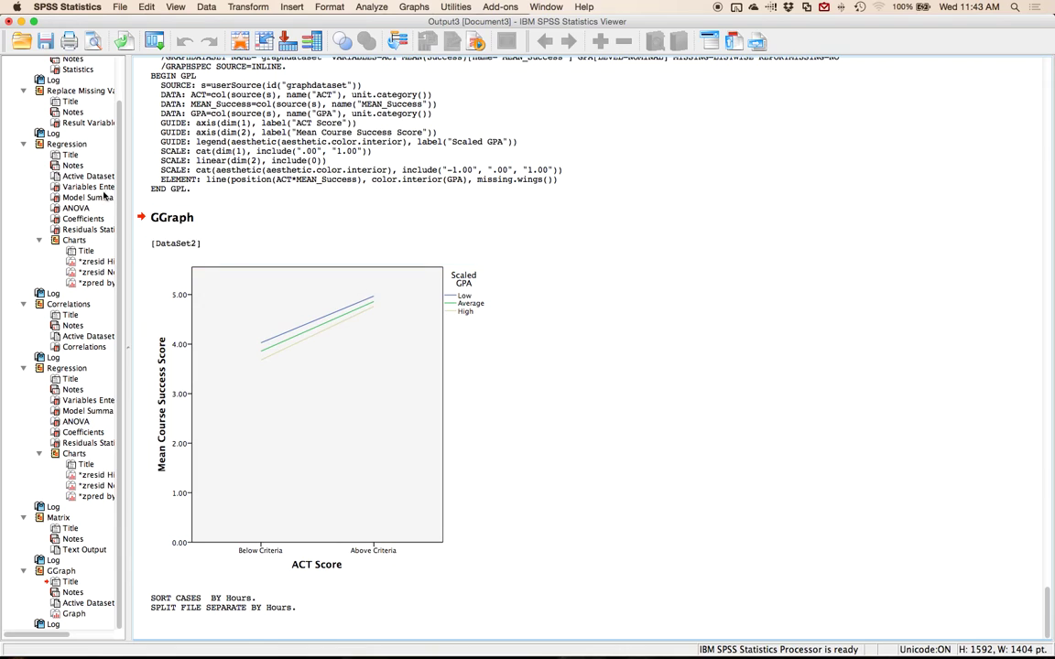
- Regenerate the line chart of mean Course Success Score by ACT Score and Scaled GPA for each study-hours group, using the existing Chart Builder setup
{"action": "left_click", "coordinate": [414, 7]}
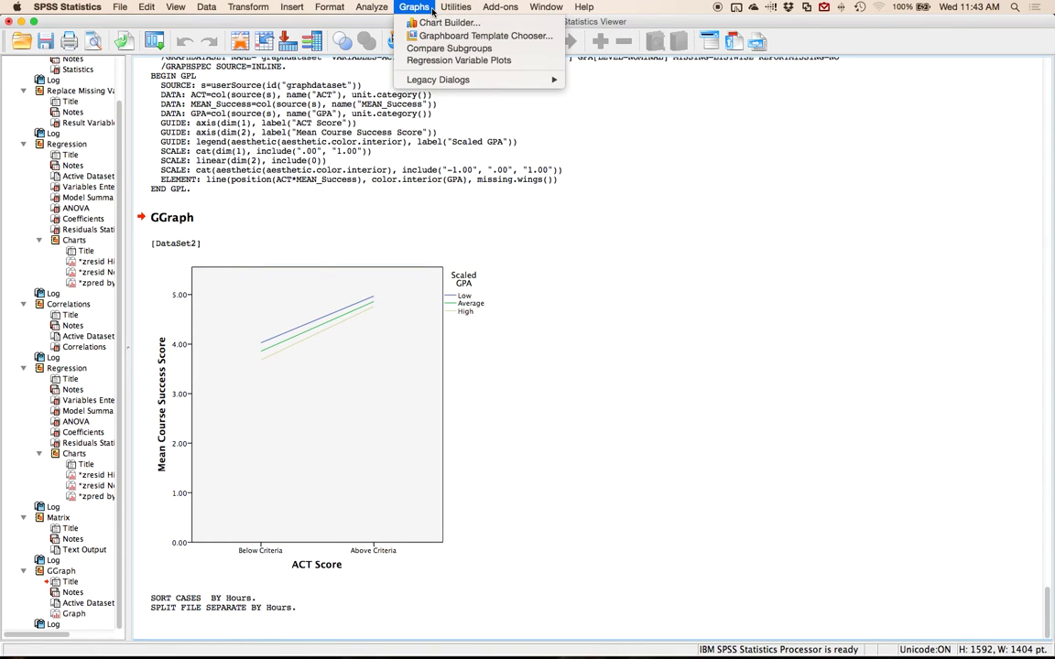
{"action": "left_click", "coordinate": [430, 19]}
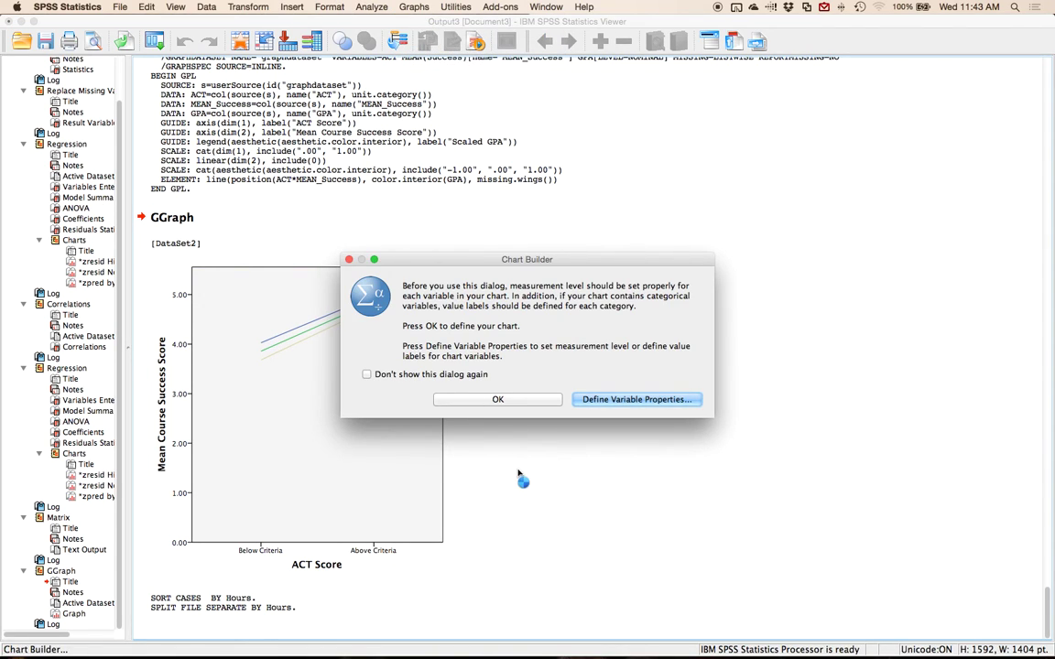
{"action": "left_click", "coordinate": [427, 375]}
{"action": "left_click", "coordinate": [499, 399]}
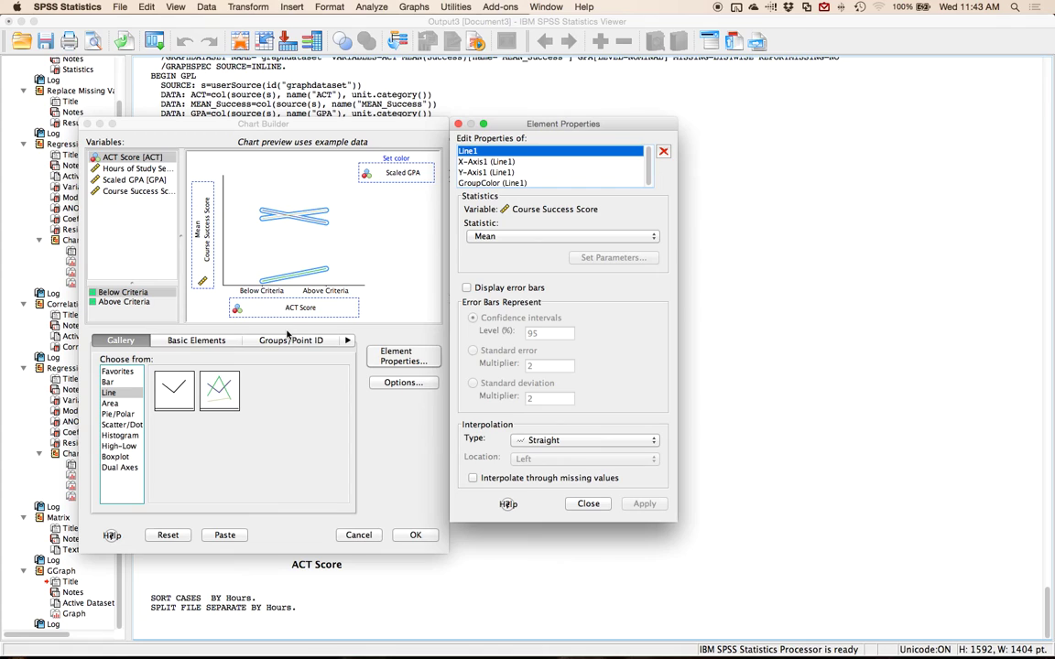
{"action": "left_click", "coordinate": [409, 536]}
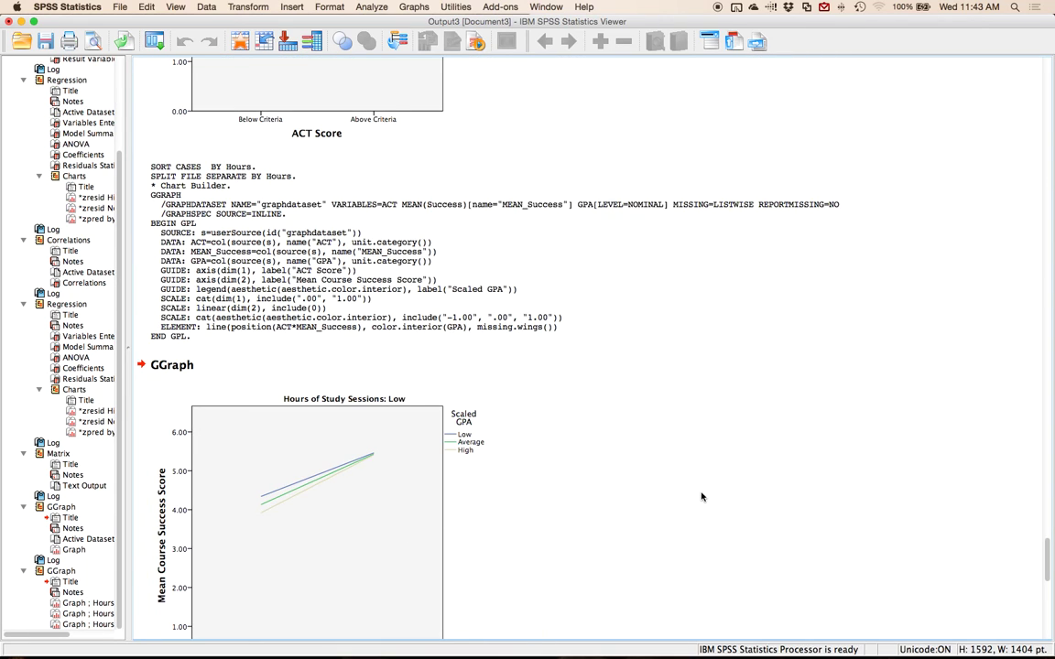
- Examine and compare the ACT Score line charts for low, average and high Hours of Study Sessions across the Scaled GPA levels
{"action": "scroll", "coordinate": [701, 496], "scroll_direction": "down", "scroll_amount": 4}
{"action": "scroll", "coordinate": [702, 497], "scroll_direction": "down", "scroll_amount": 12}
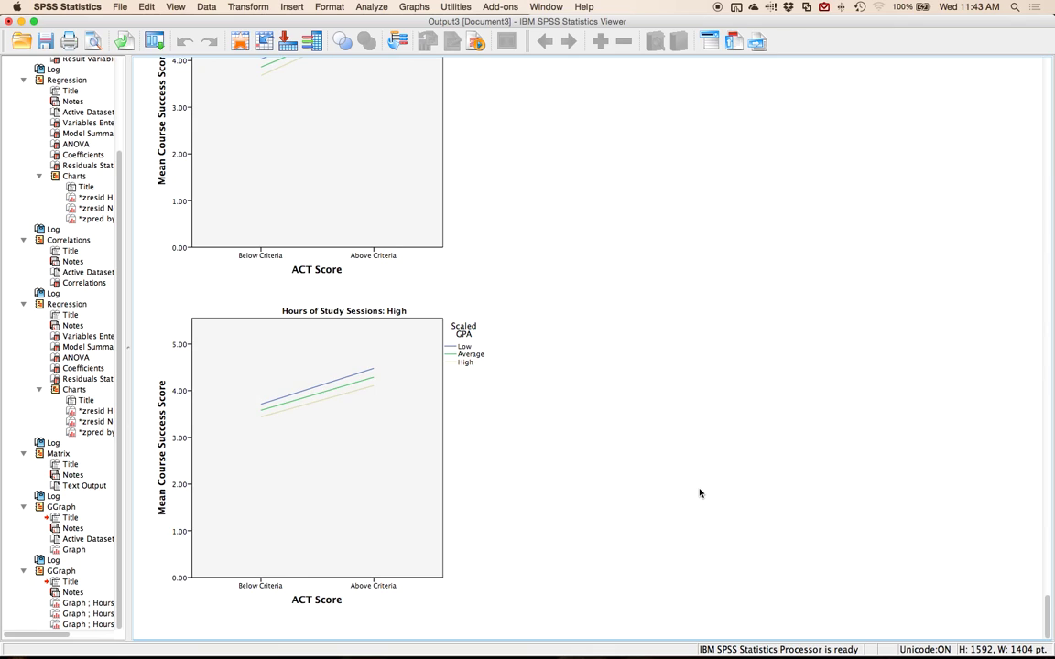
{"action": "scroll", "coordinate": [700, 494], "scroll_direction": "up", "scroll_amount": 20}
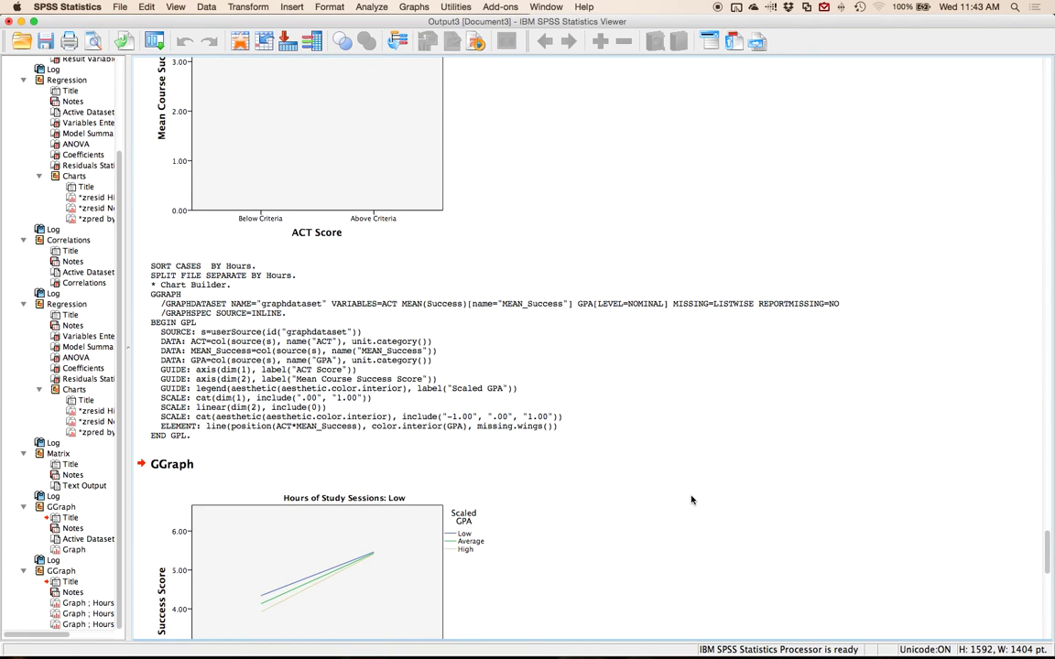
{"action": "left_click", "coordinate": [431, 499]}
{"action": "scroll", "coordinate": [403, 476], "scroll_direction": "down", "scroll_amount": 6}
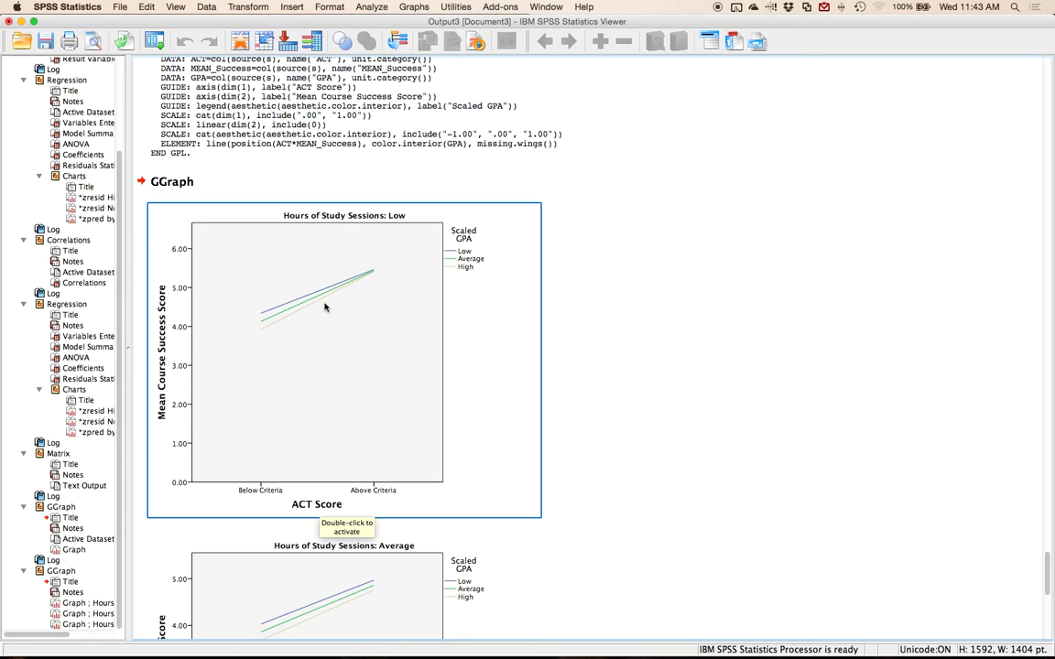
{"action": "scroll", "coordinate": [328, 308], "scroll_direction": "down", "scroll_amount": 5}
{"action": "scroll", "coordinate": [328, 308], "scroll_direction": "down", "scroll_amount": 2}
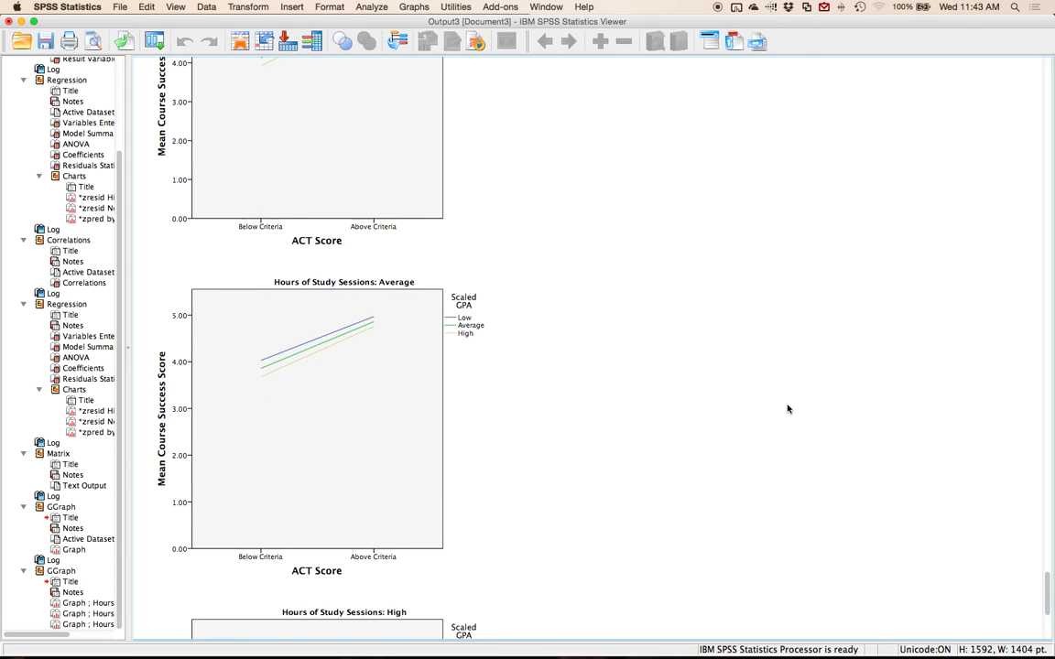
{"action": "left_click", "coordinate": [447, 377]}
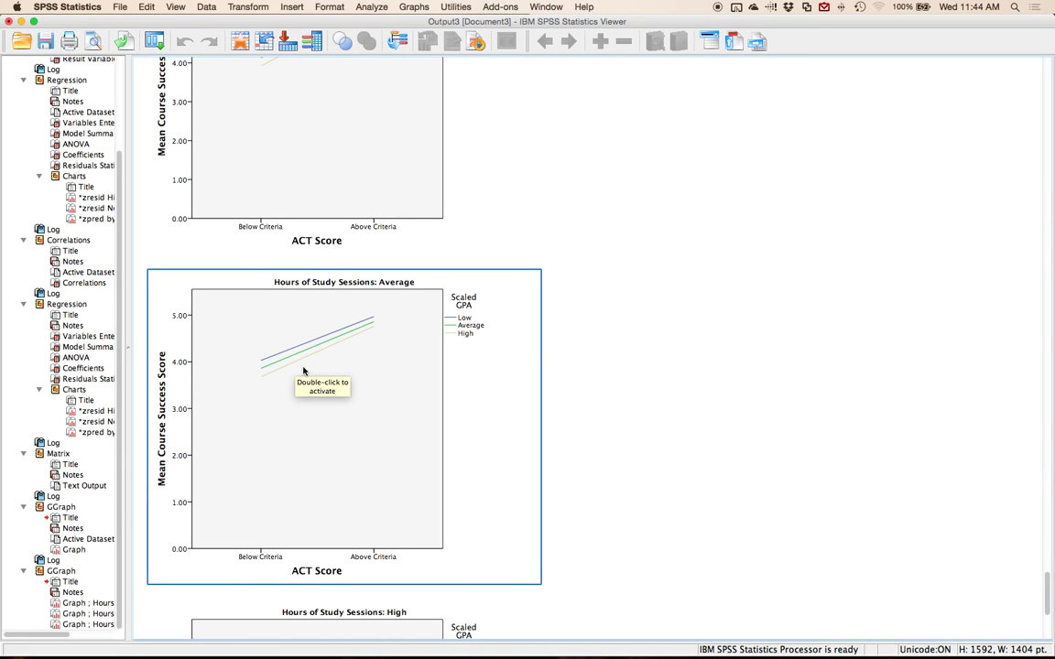
{"action": "scroll", "coordinate": [304, 370], "scroll_direction": "down", "scroll_amount": 5}
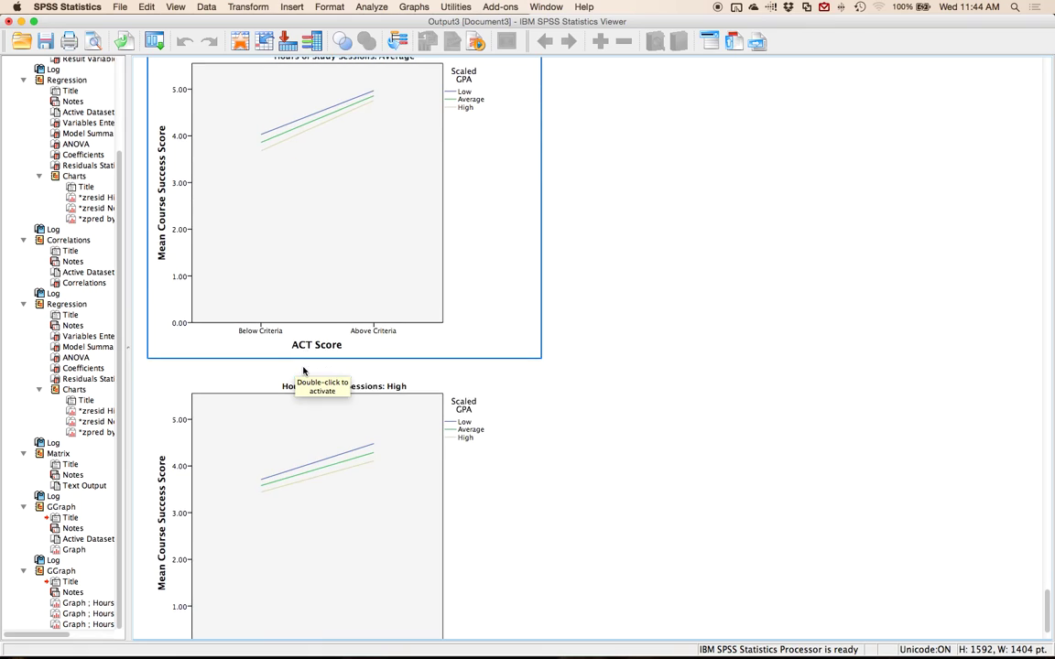
{"action": "left_click", "coordinate": [305, 370]}
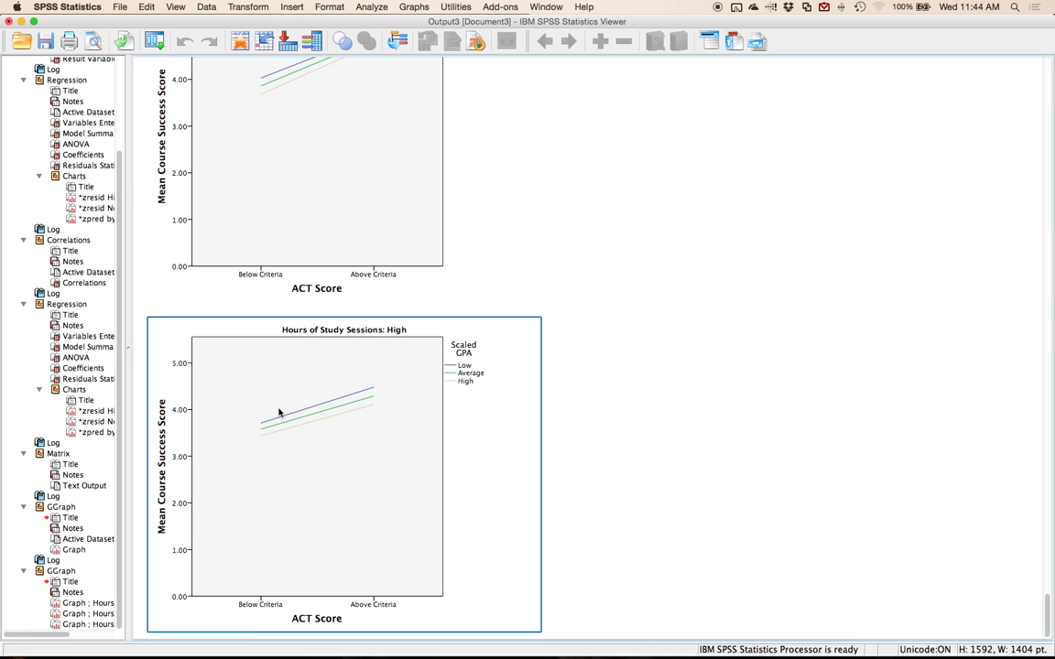
{"action": "left_click", "coordinate": [638, 418]}
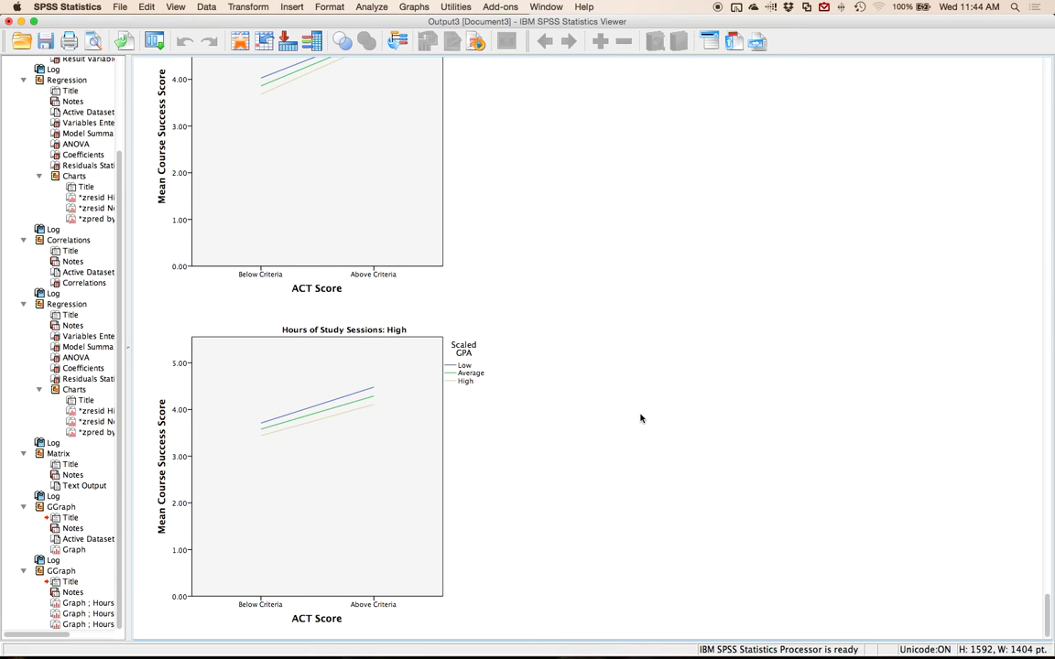
{"action": "scroll", "coordinate": [639, 420], "scroll_direction": "down", "scroll_amount": 1}
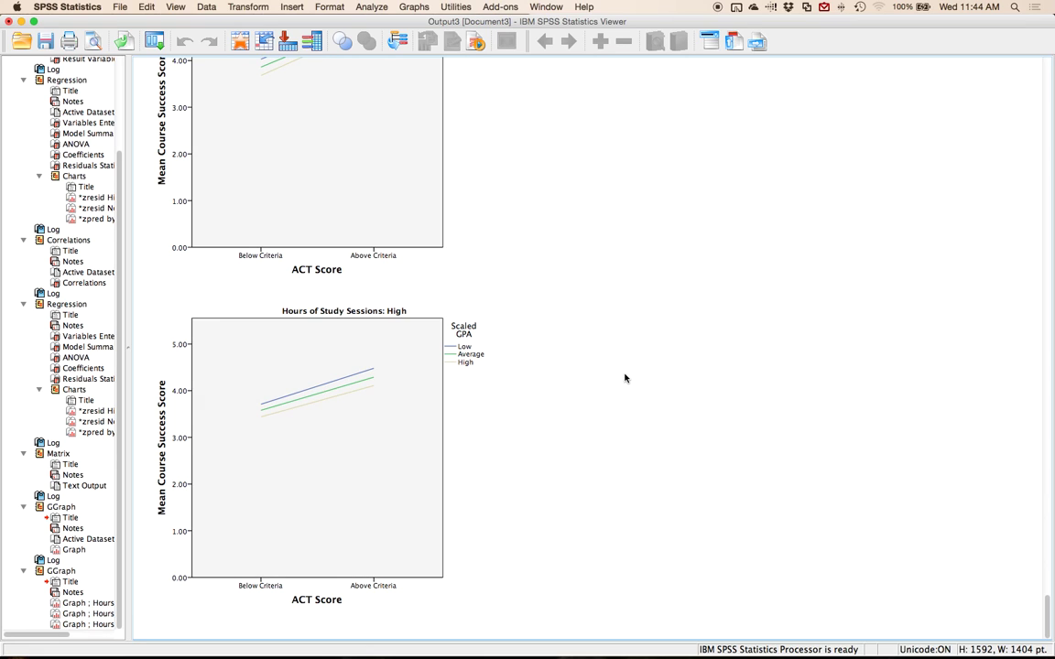
{"action": "scroll", "coordinate": [625, 378], "scroll_direction": "up", "scroll_amount": 10}
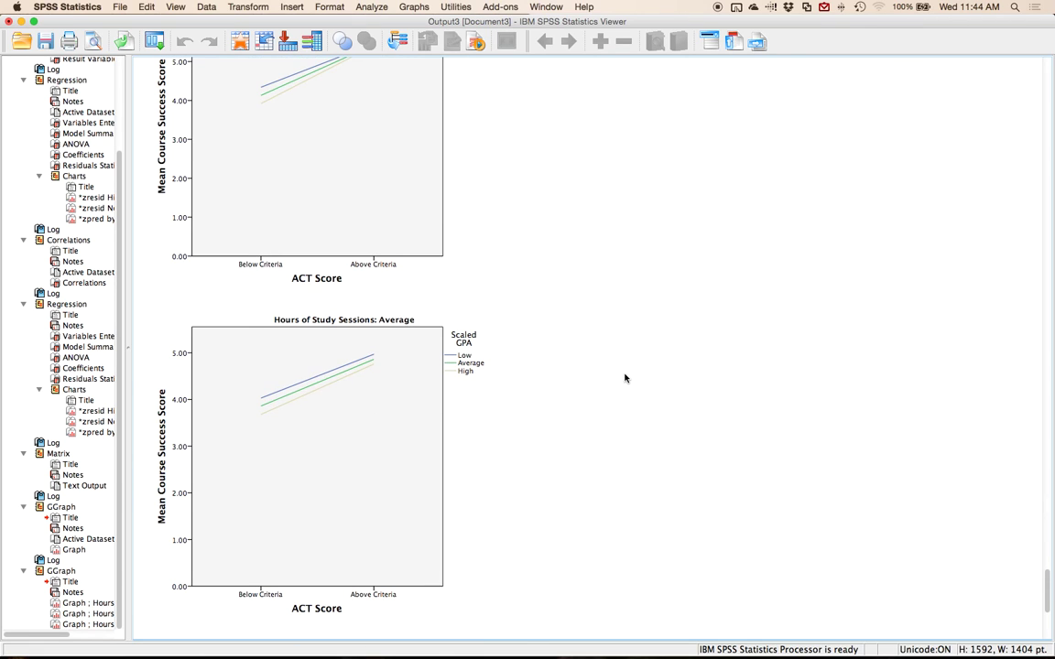
{"action": "scroll", "coordinate": [624, 378], "scroll_direction": "up", "scroll_amount": 5}
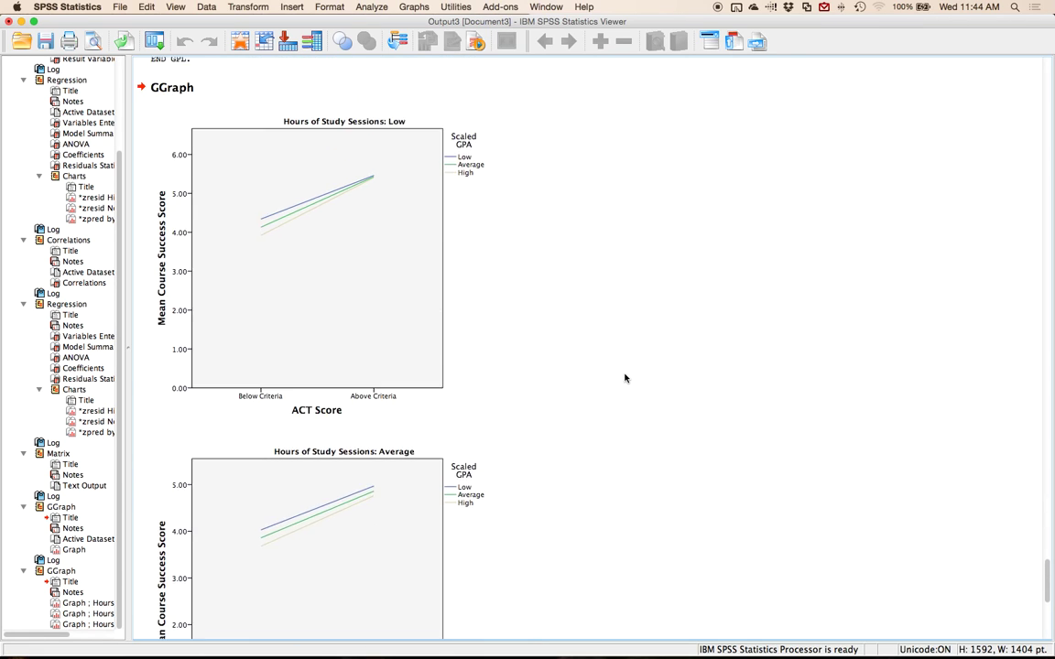